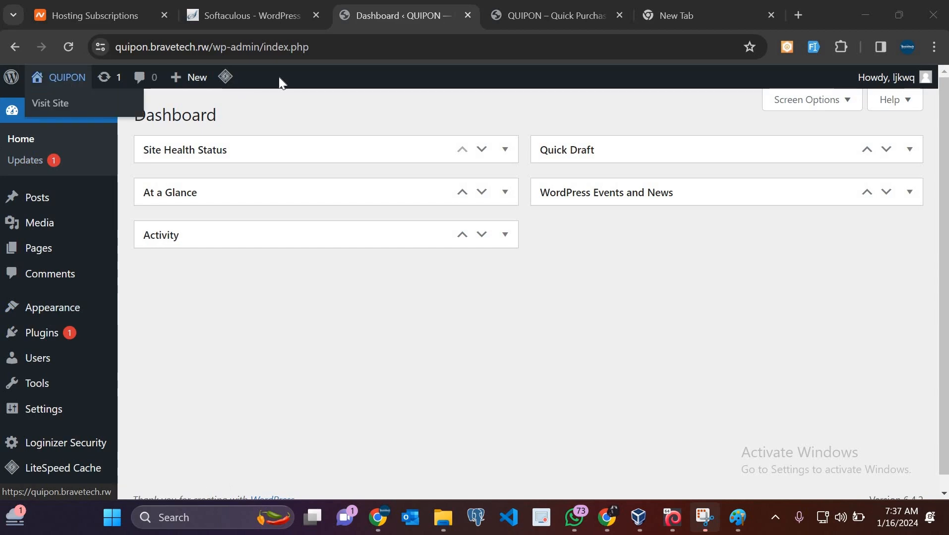
View the QUIPON site's public homepage and scroll through it
left_click(526, 11)
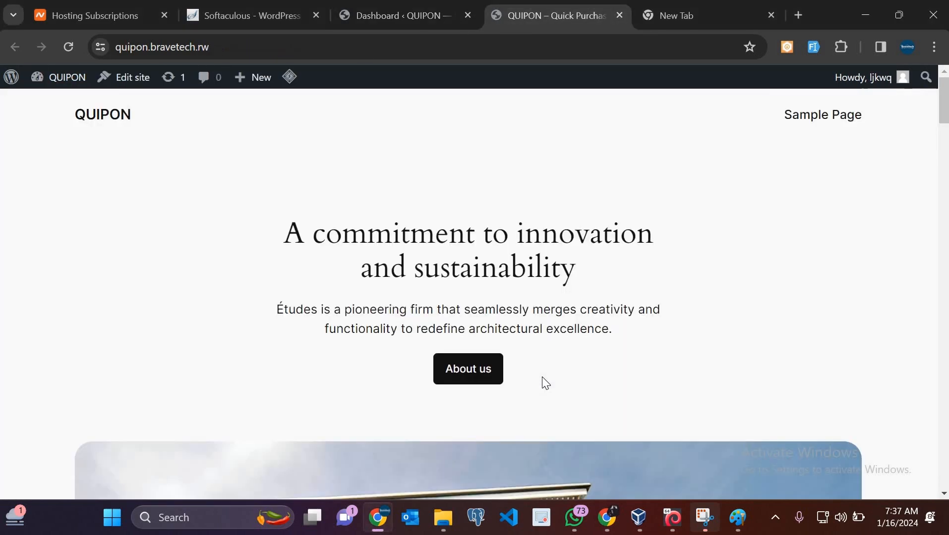
scroll(542, 384, "down", 5)
scroll(542, 383, "up", 5)
scroll(385, 413, "down", 20)
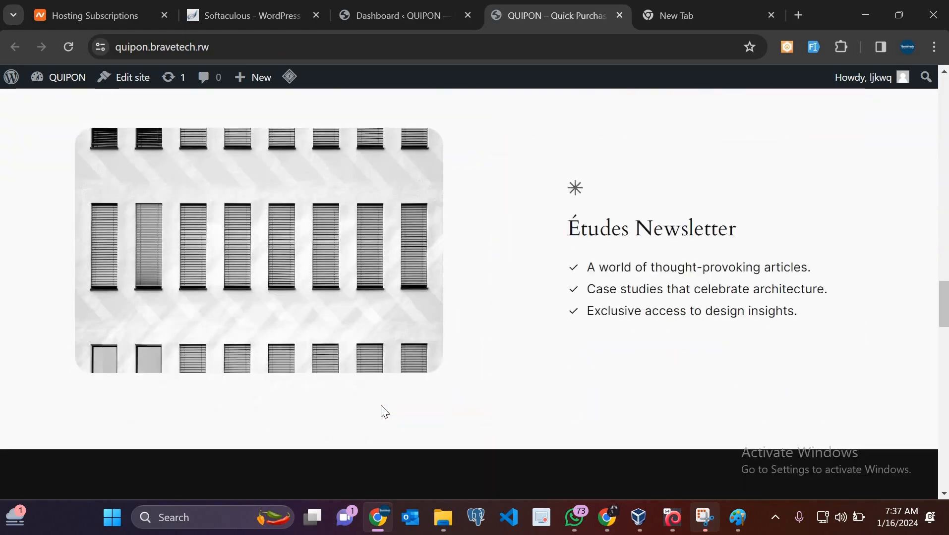
scroll(381, 406, "up", 20)
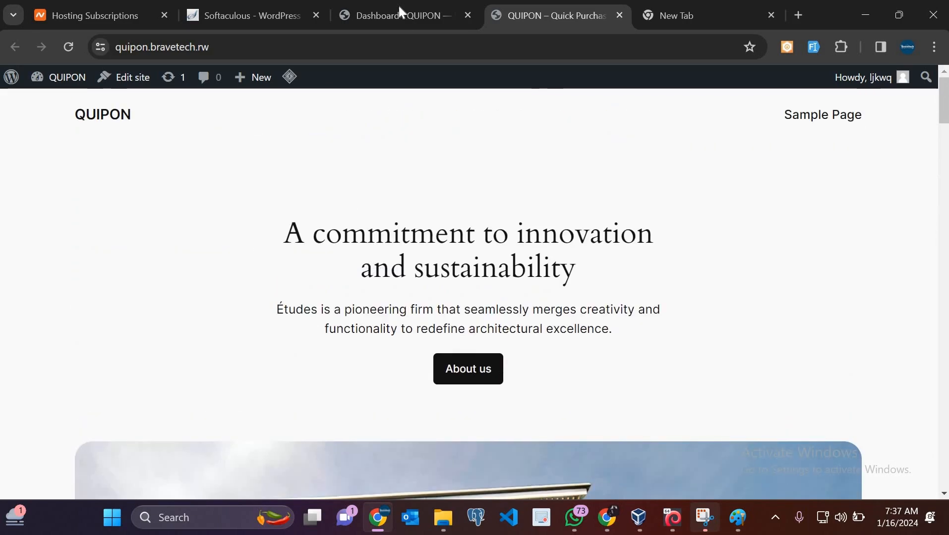
Back in the admin dashboard, go to Appearance > Themes
left_click(402, 14)
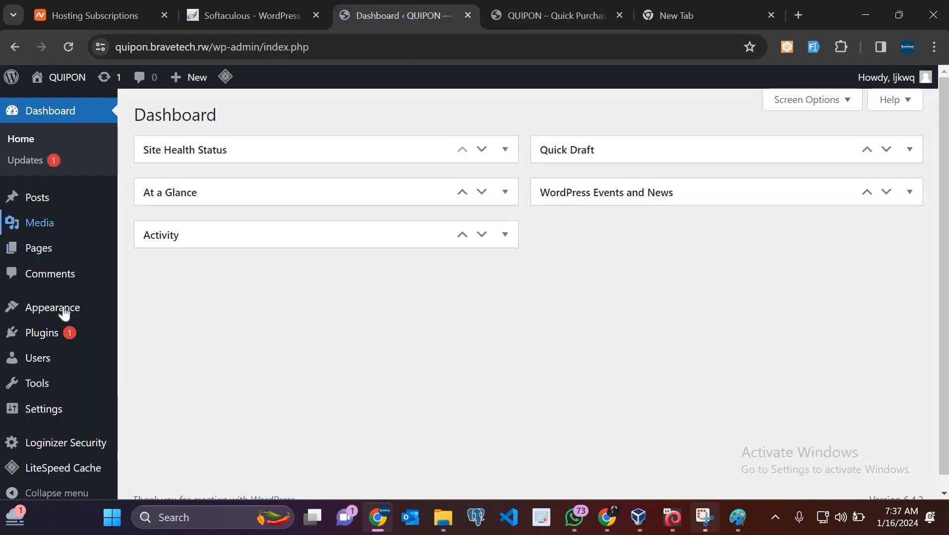
mouse_move(110, 315)
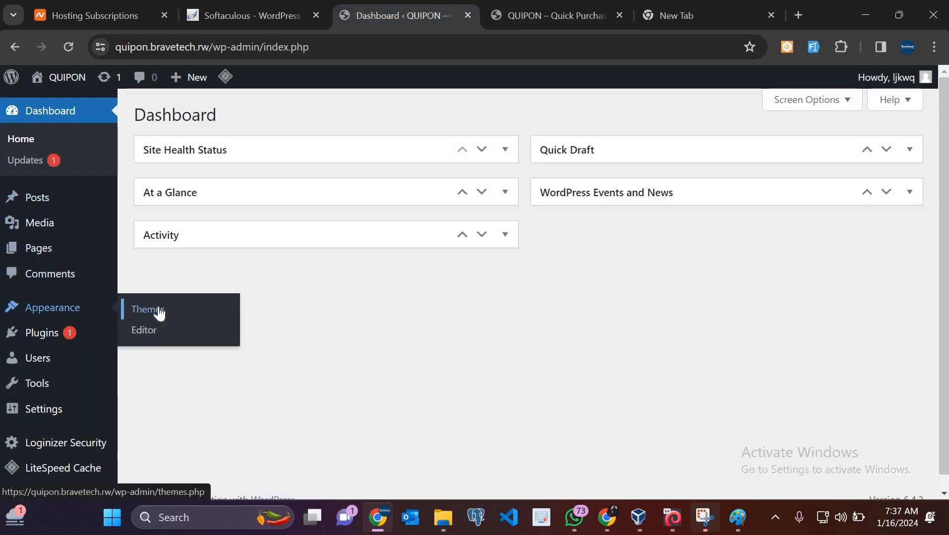
left_click(159, 313)
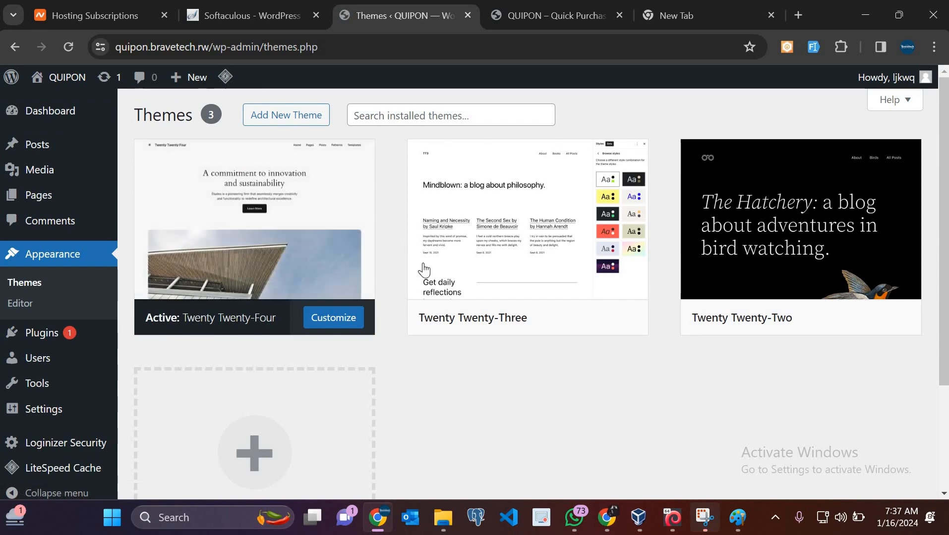
mouse_move(423, 270)
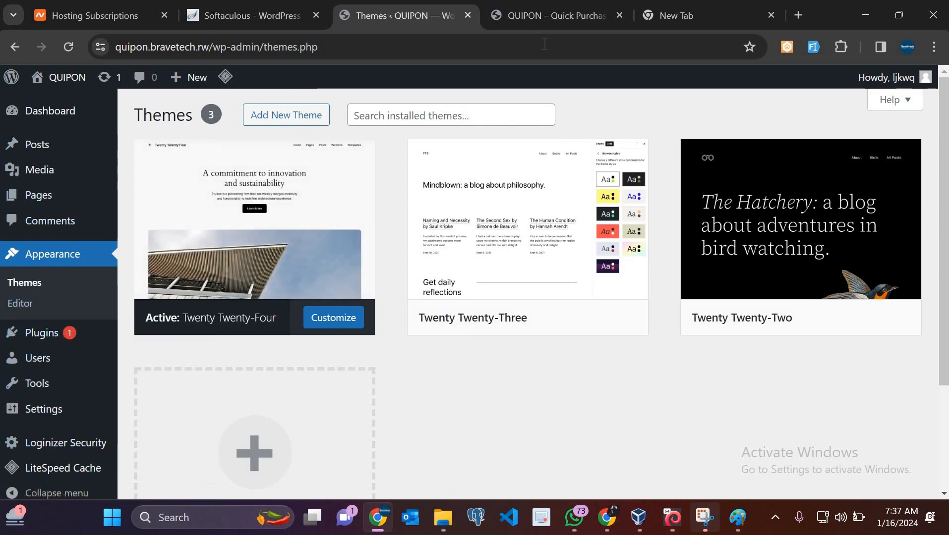
Load the youtube.com homepage in a new browser tab
left_click(678, 13)
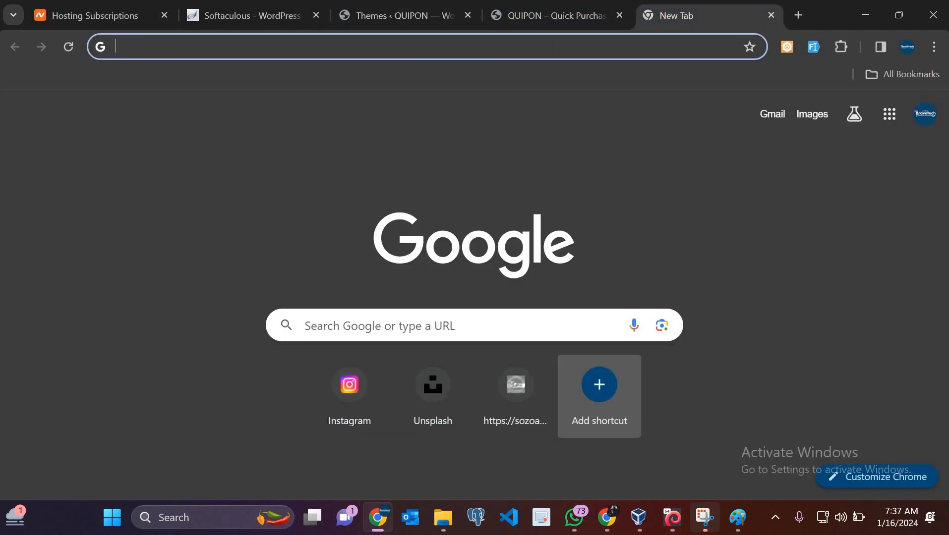
type("you")
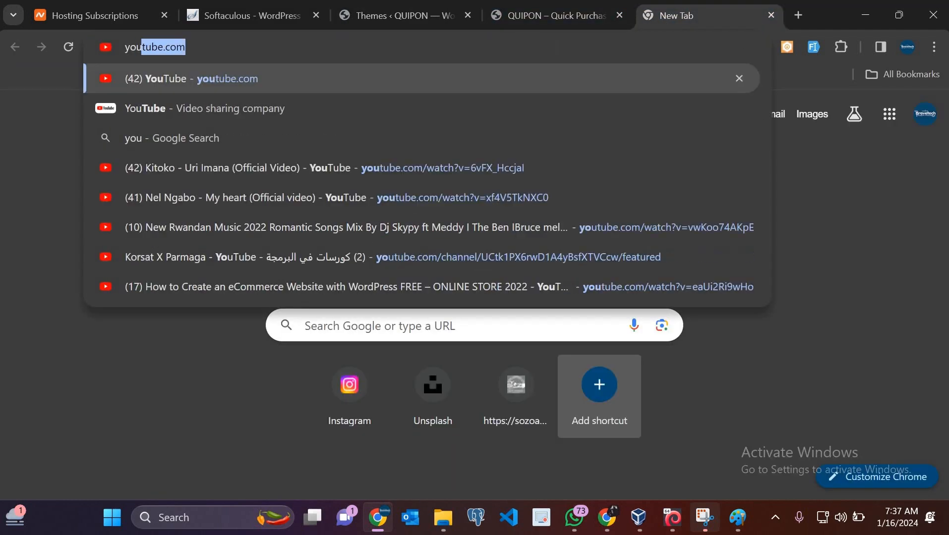
type("b")
key("BackSpace")
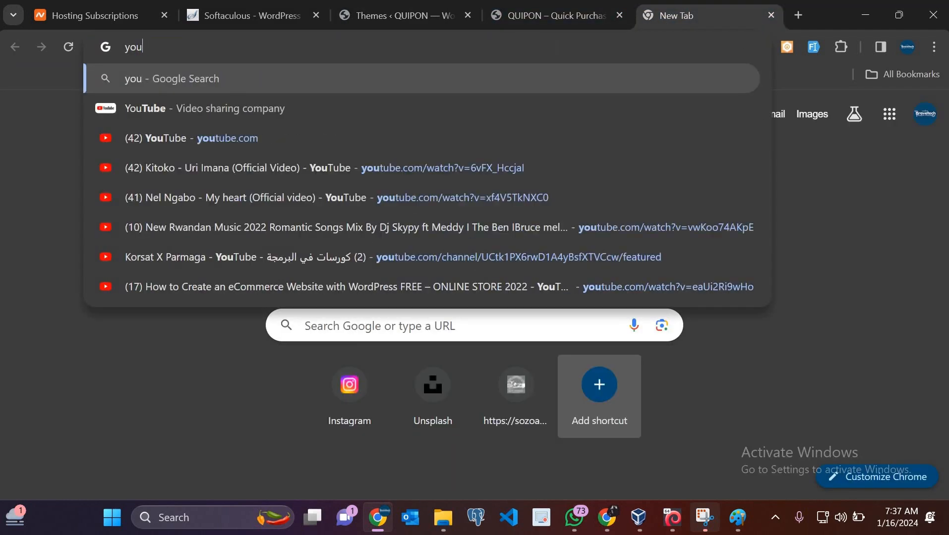
key("Down")
key("Down")
key("Return")
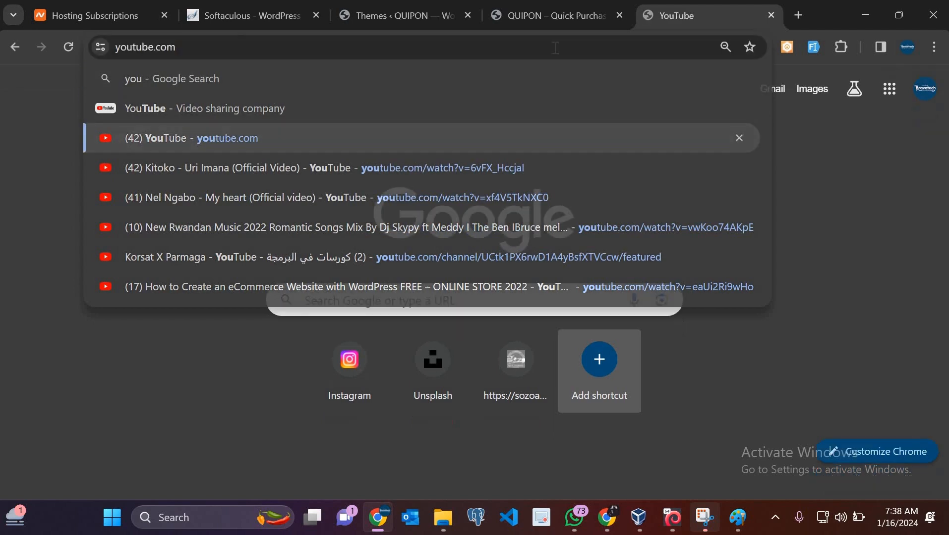
Search YouTube for 'byikorere tv' and scroll through the channel's WordPress tutorial results
left_click(417, 80)
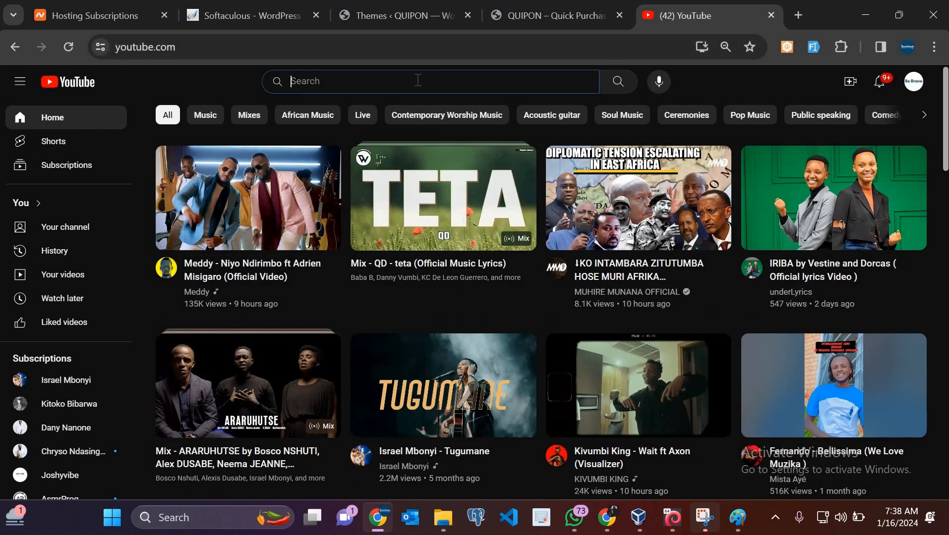
type("byi")
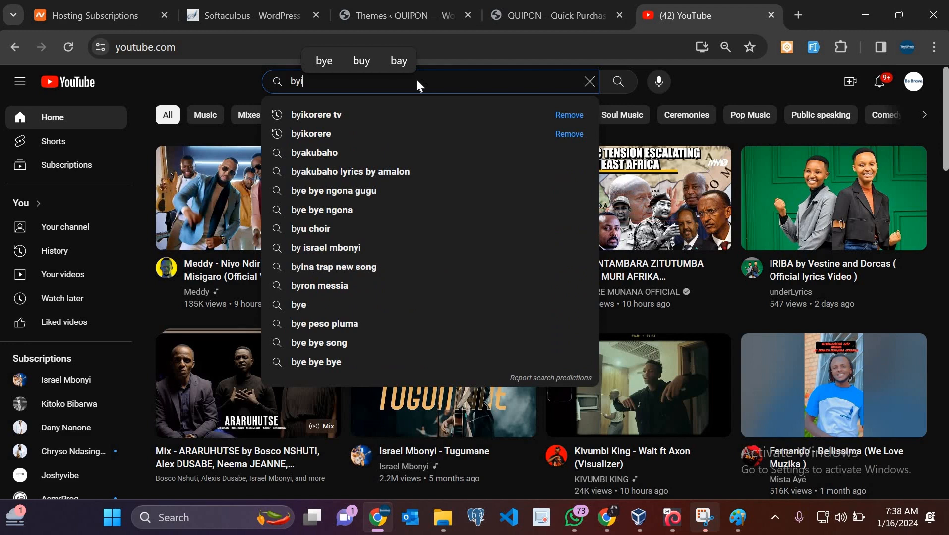
type("korere tv")
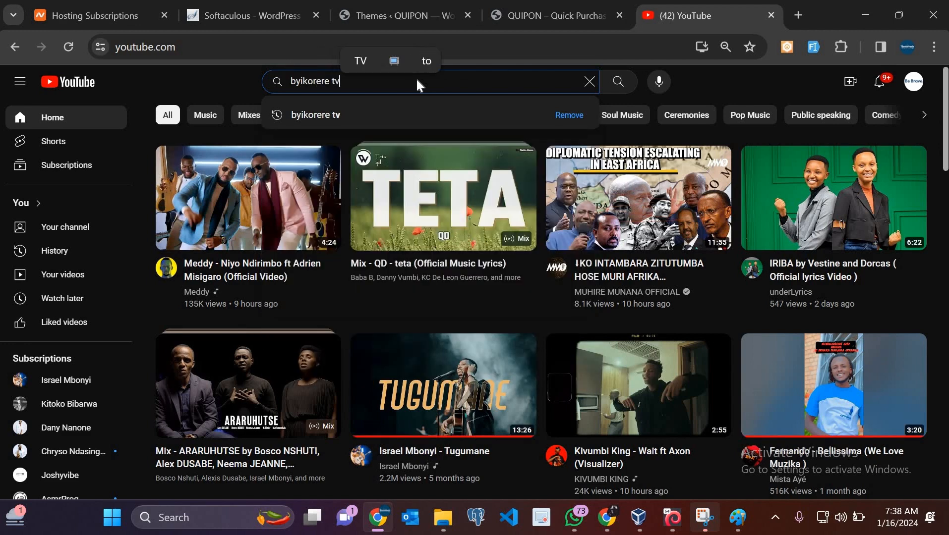
key("Return")
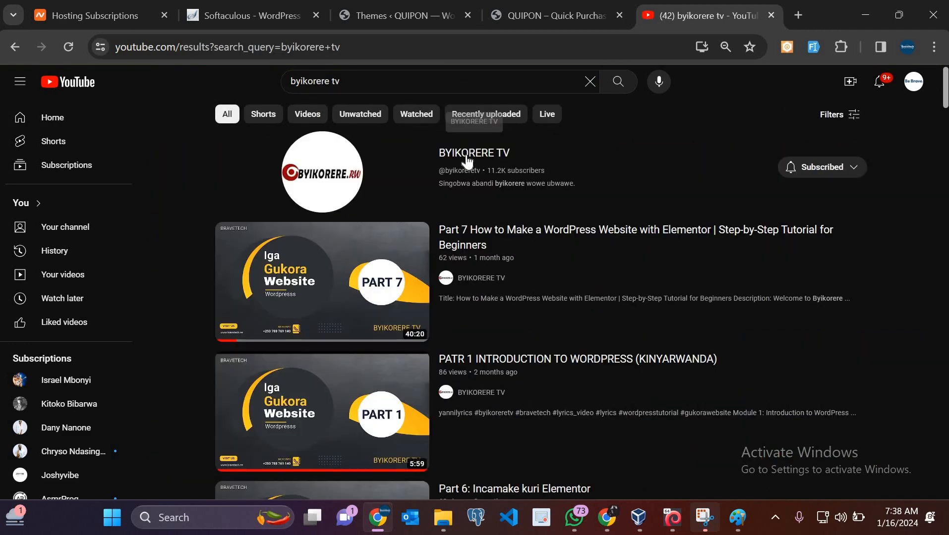
scroll(475, 298, "down", 2)
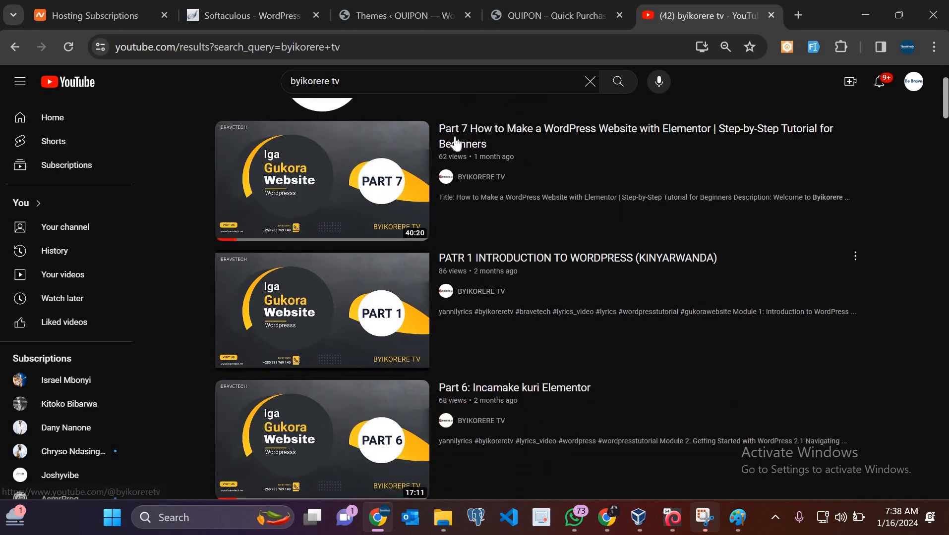
mouse_move(453, 140)
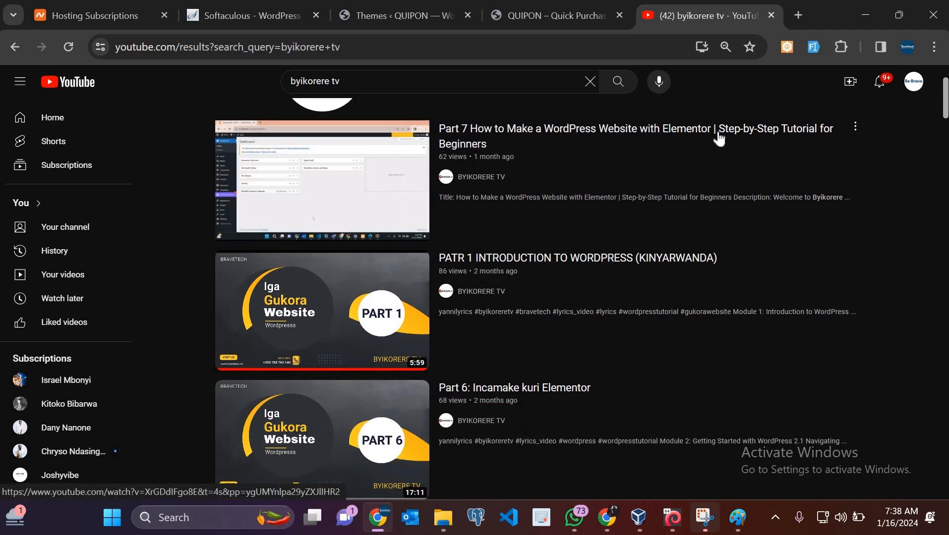
scroll(527, 354, "down", 5)
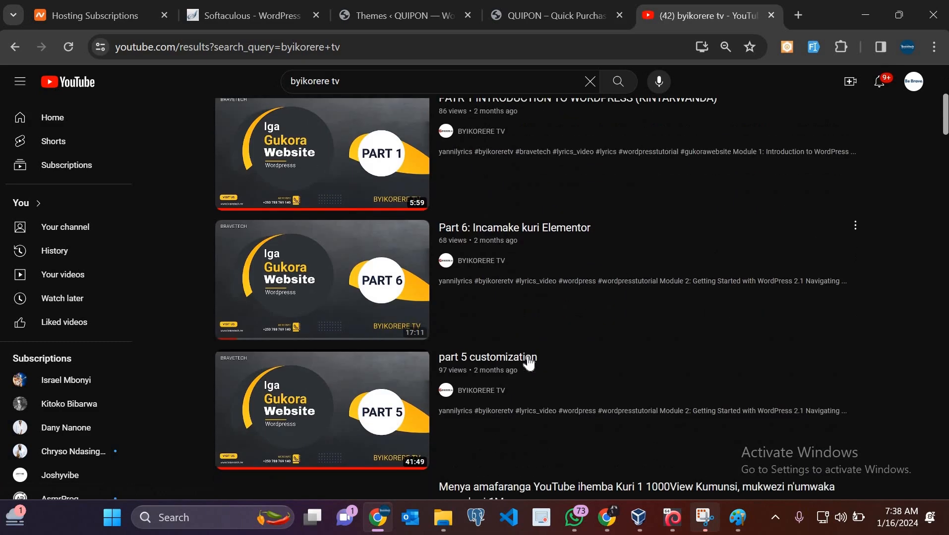
scroll(528, 363, "down", 2)
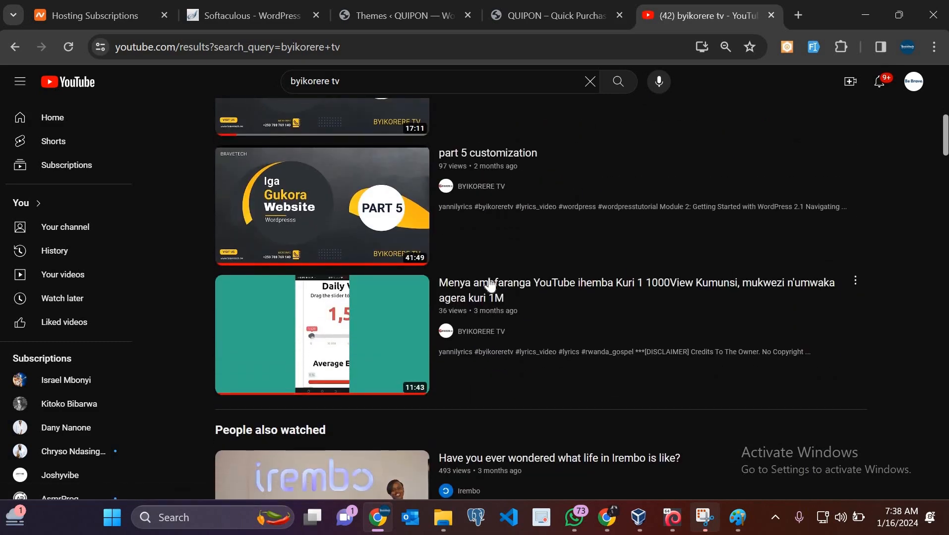
scroll(490, 285, "up", 6)
scroll(490, 285, "up", 1)
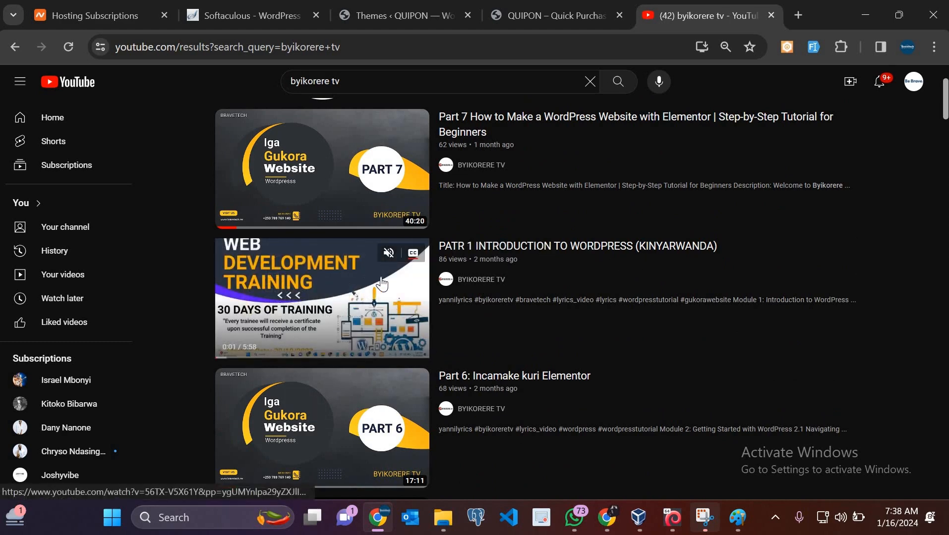
scroll(362, 308, "down", 3)
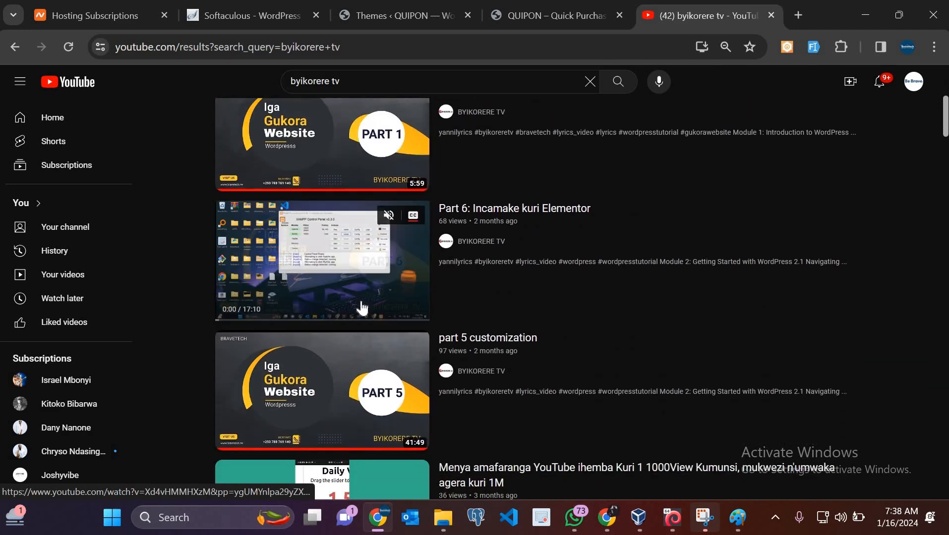
scroll(362, 298, "up", 5)
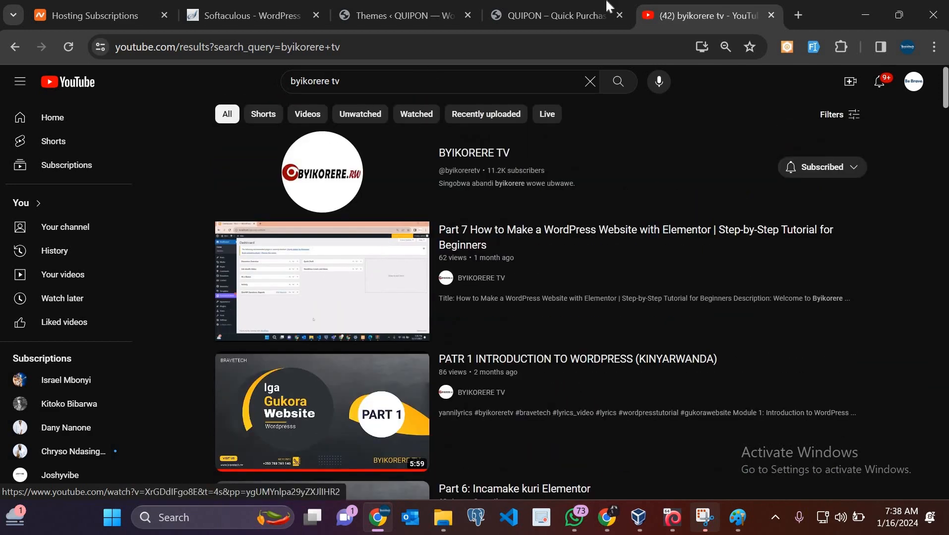
Look at the QUIPON site tab and its web address, leaving the address unchanged
left_click(526, 15)
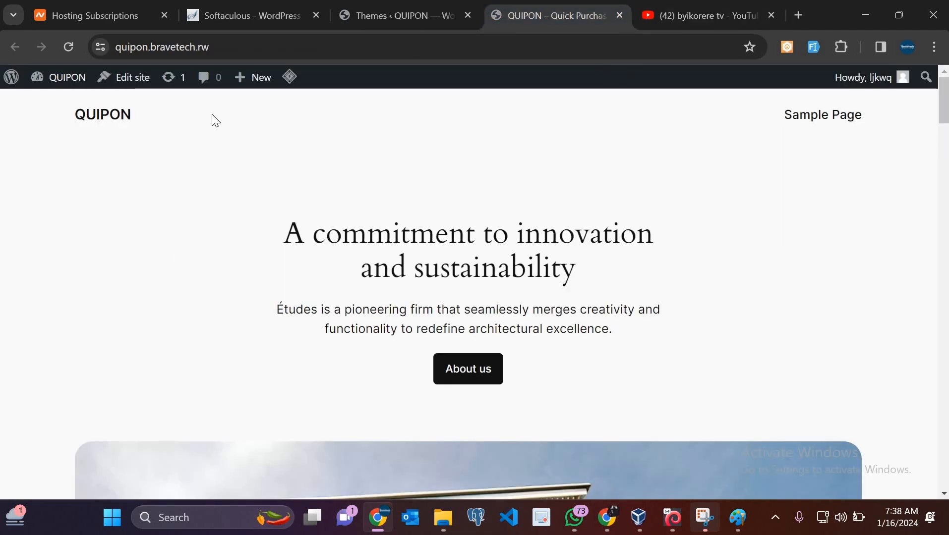
left_click(409, 2)
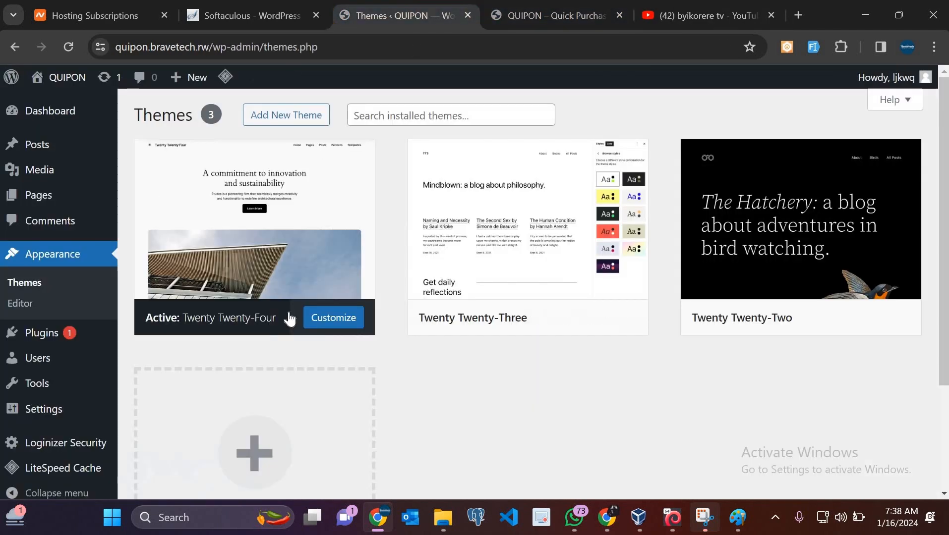
left_click(540, 14)
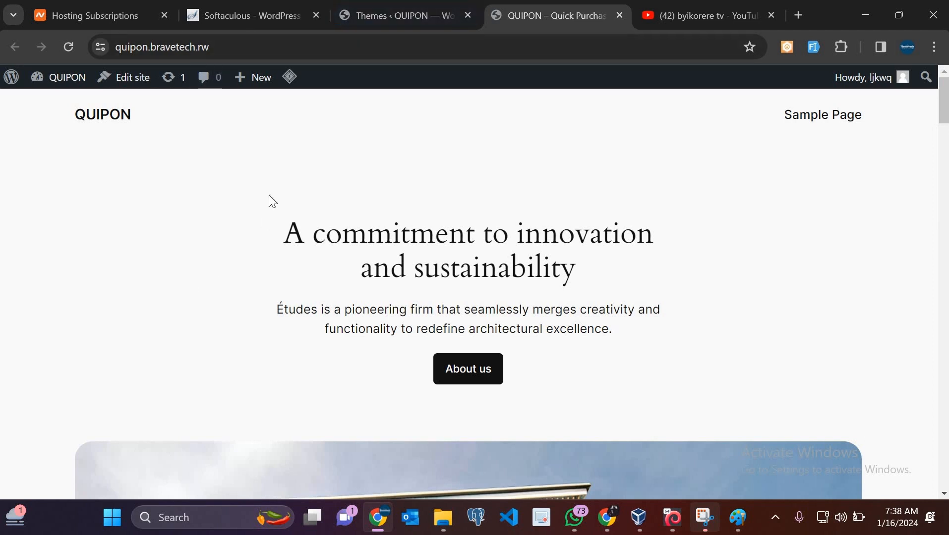
left_click(183, 47)
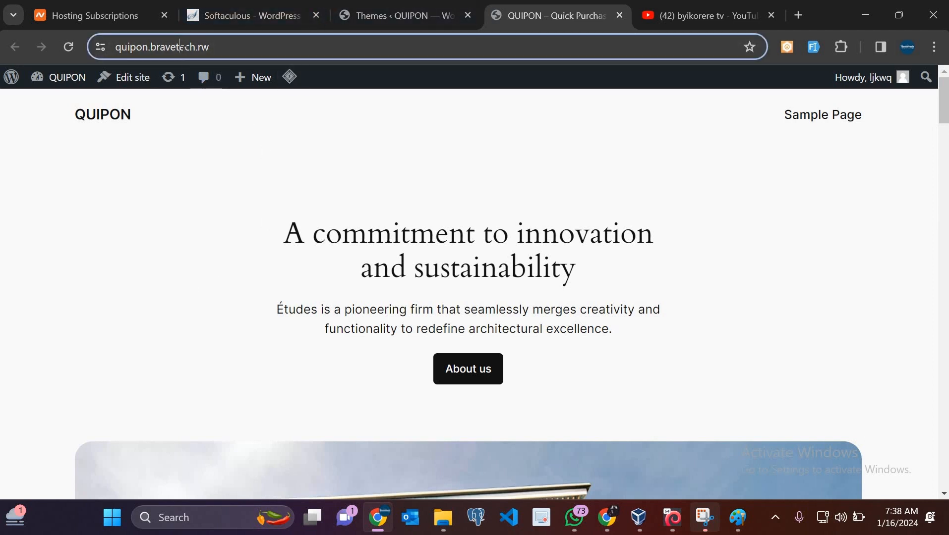
left_click(120, 54)
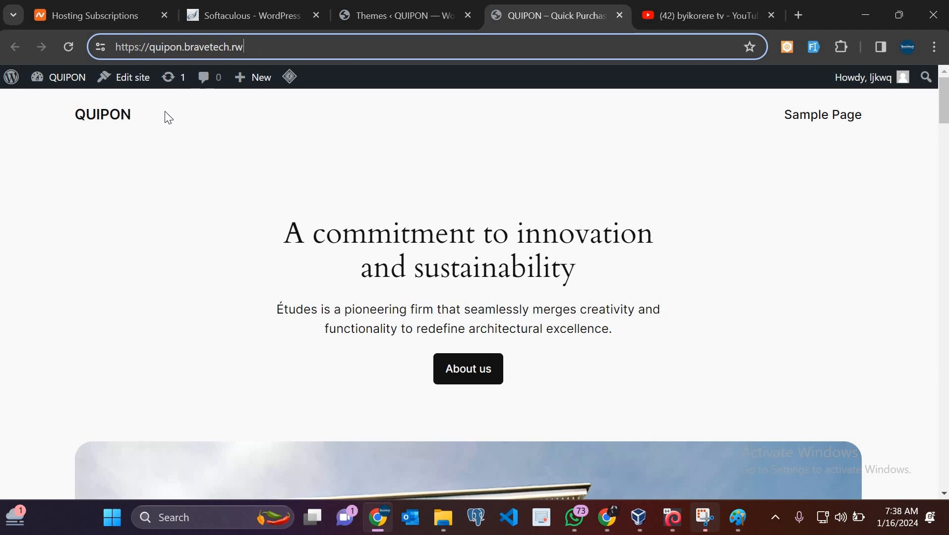
left_click(199, 192)
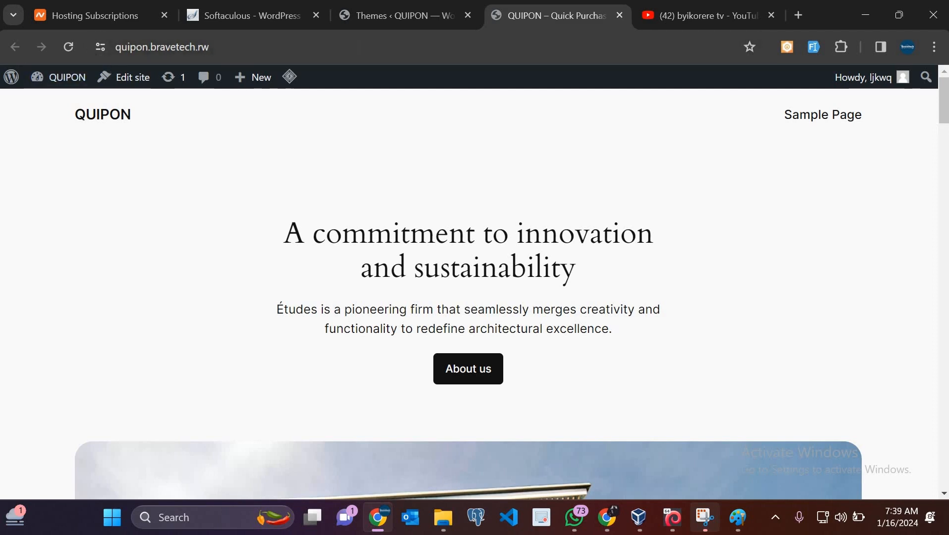
Return to the admin Themes page listing the three installed themes
left_click(414, 4)
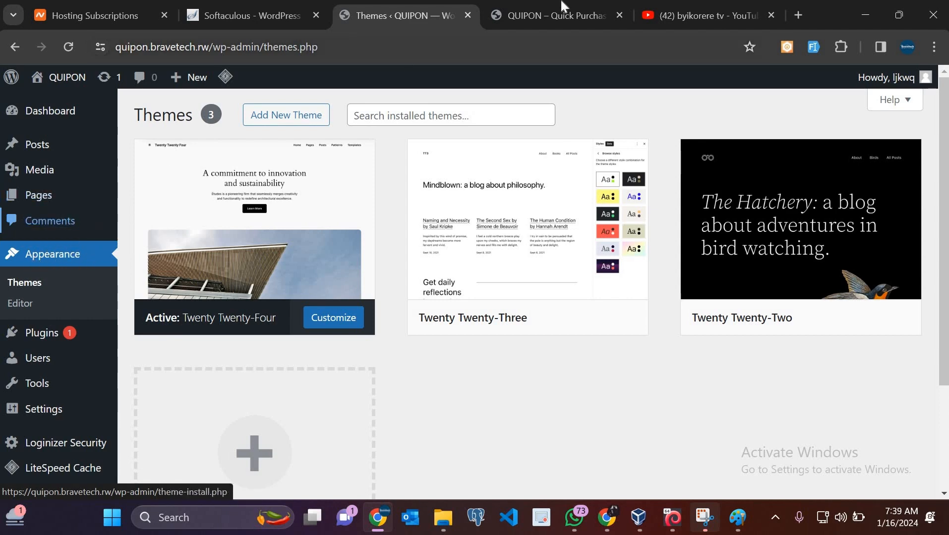
scroll(465, 265, "down", 15)
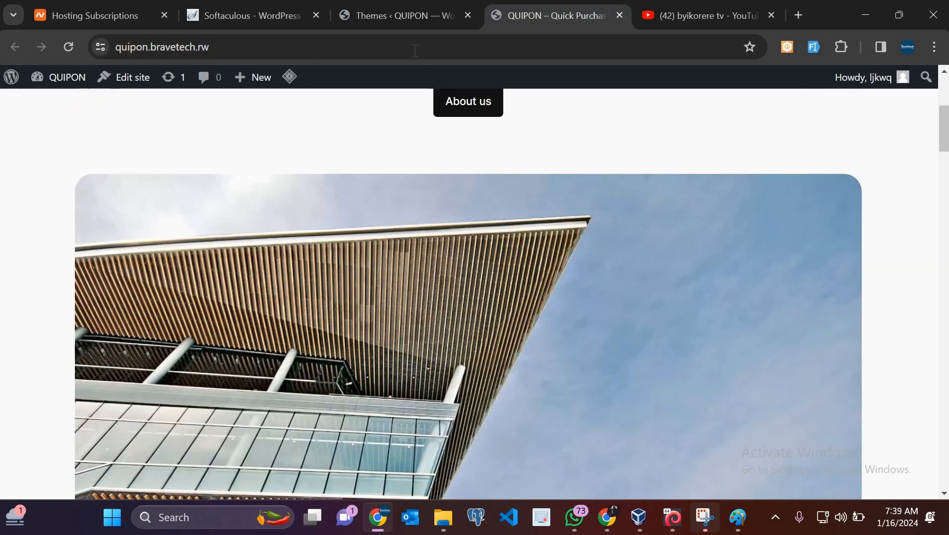
left_click(401, 11)
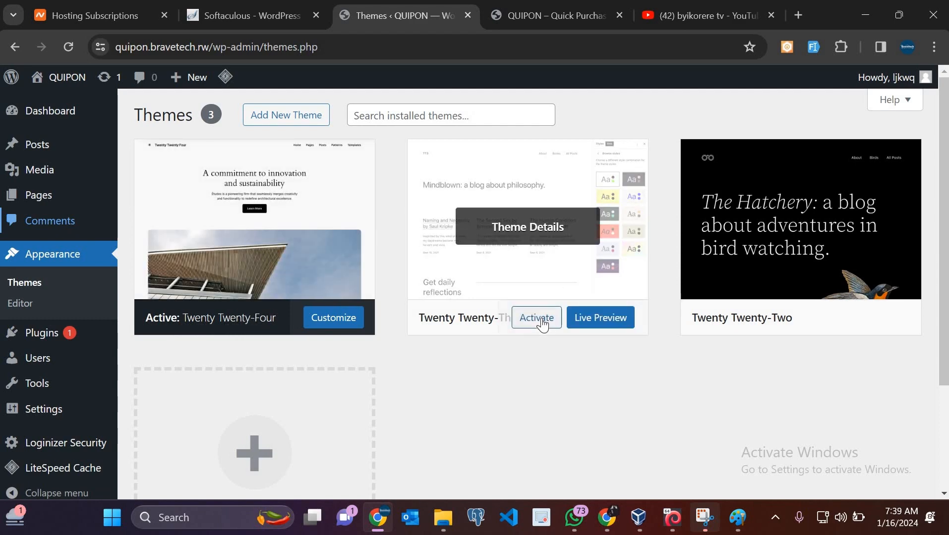
Activate Twenty Twenty-Three and preview the live site with it
left_click(537, 318)
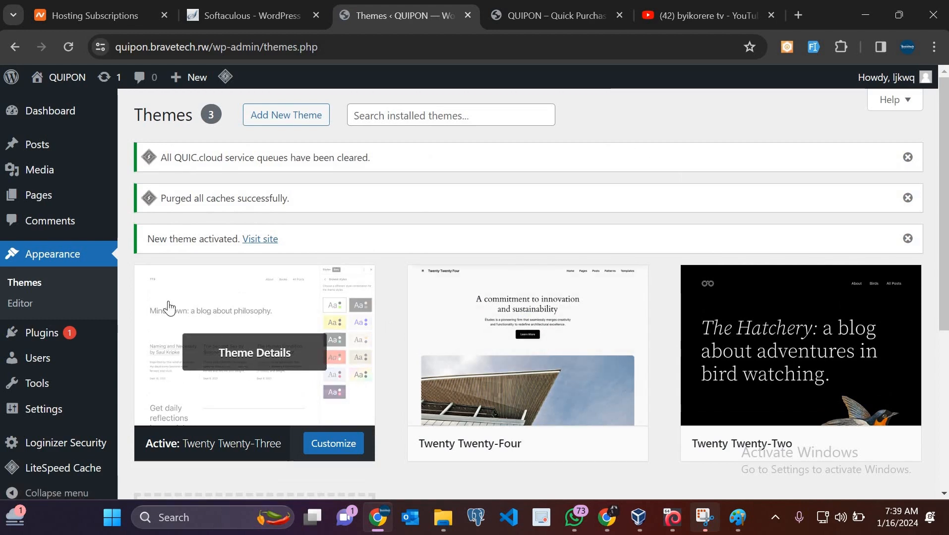
left_click(588, 7)
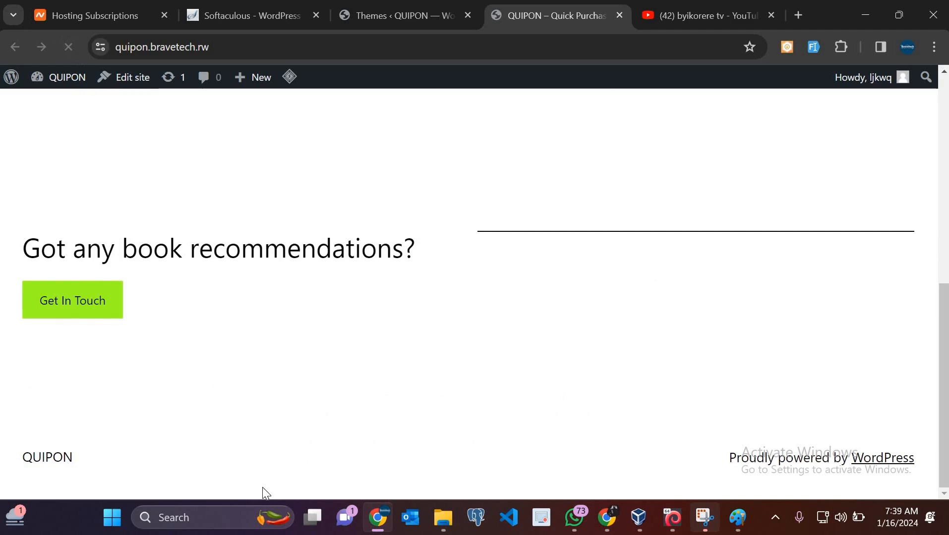
scroll(473, 355, "up", 10)
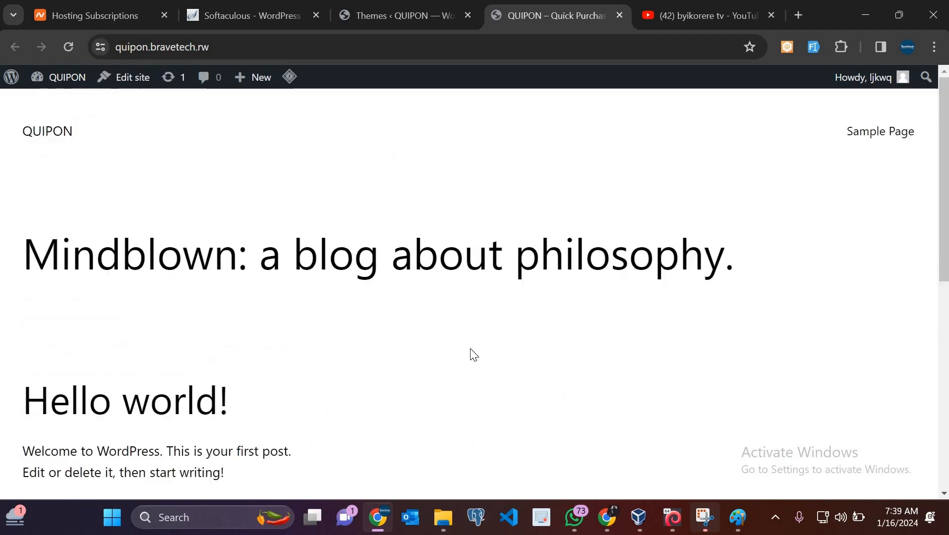
left_click(409, 12)
Activate Twenty Twenty-Two and reload the site to see its black bird-watching header
mouse_move(813, 444)
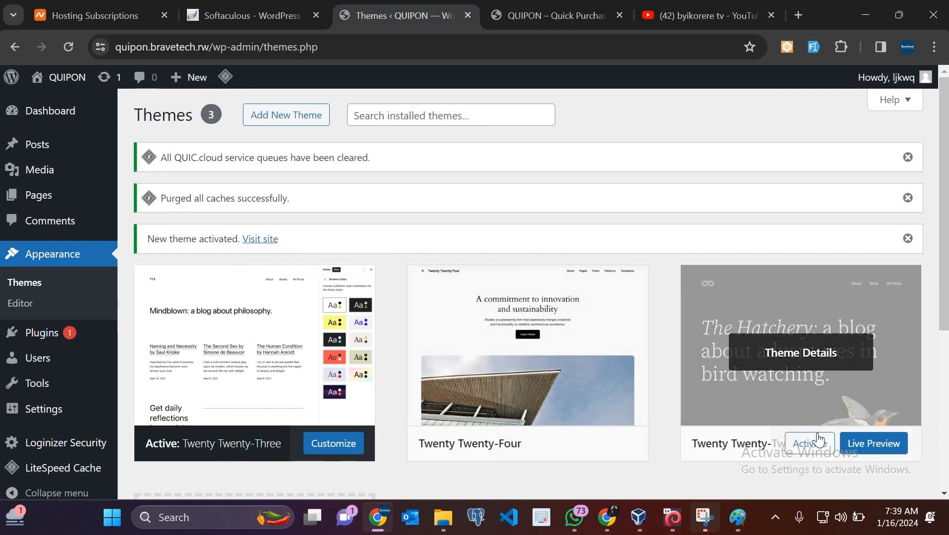
left_click(817, 448)
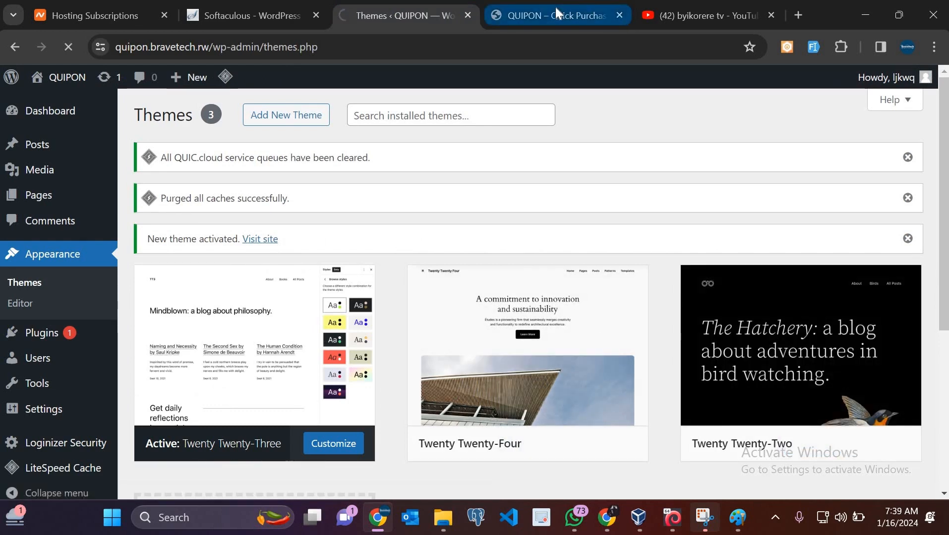
left_click(555, 7)
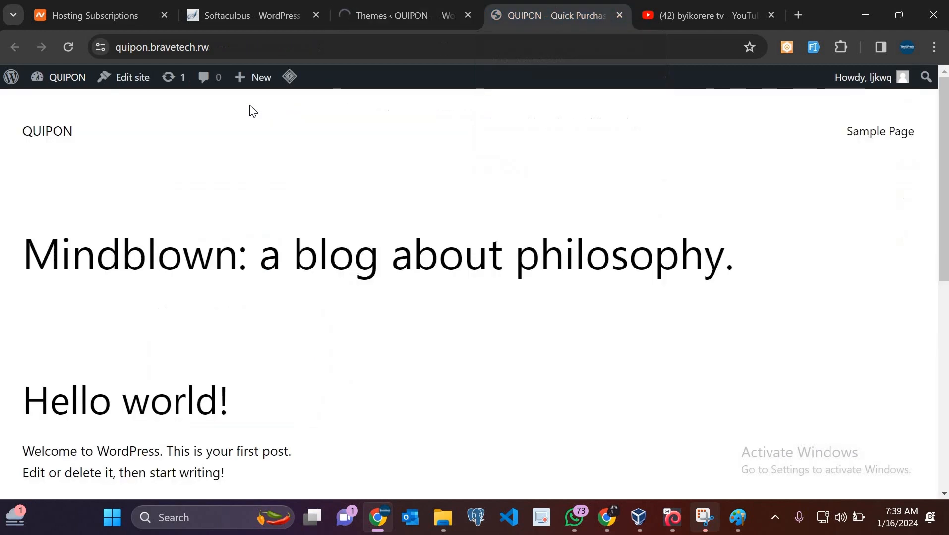
left_click(69, 49)
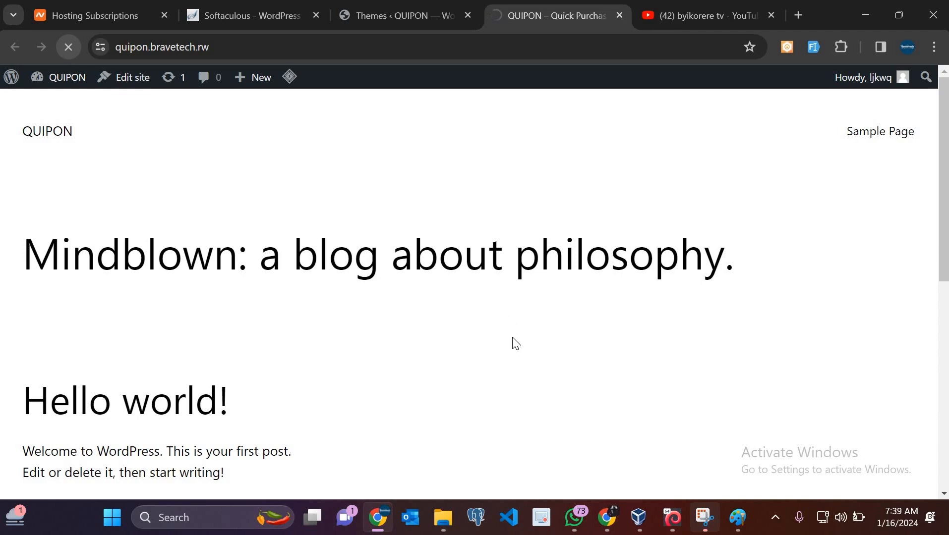
scroll(515, 342, "down", 2)
scroll(514, 342, "up", 2)
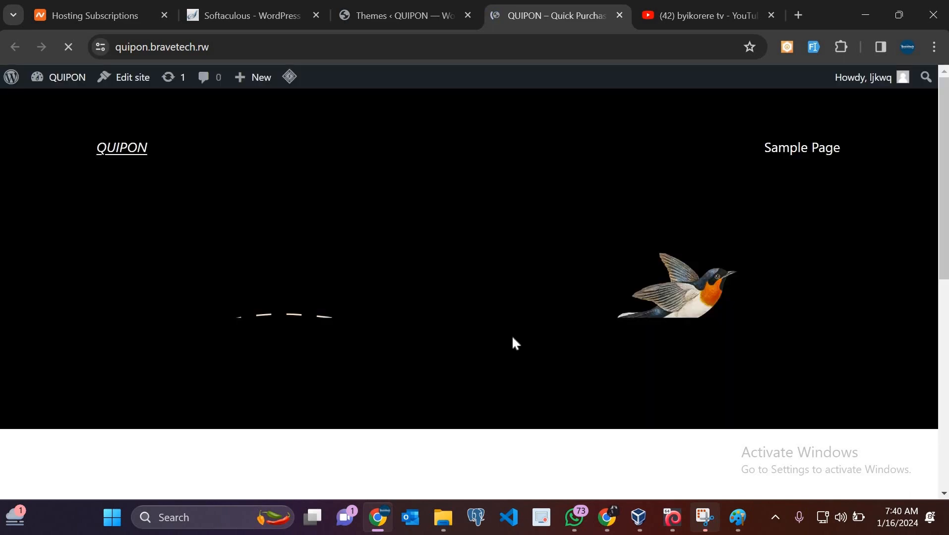
scroll(512, 335, "down", 5)
scroll(512, 335, "up", 5)
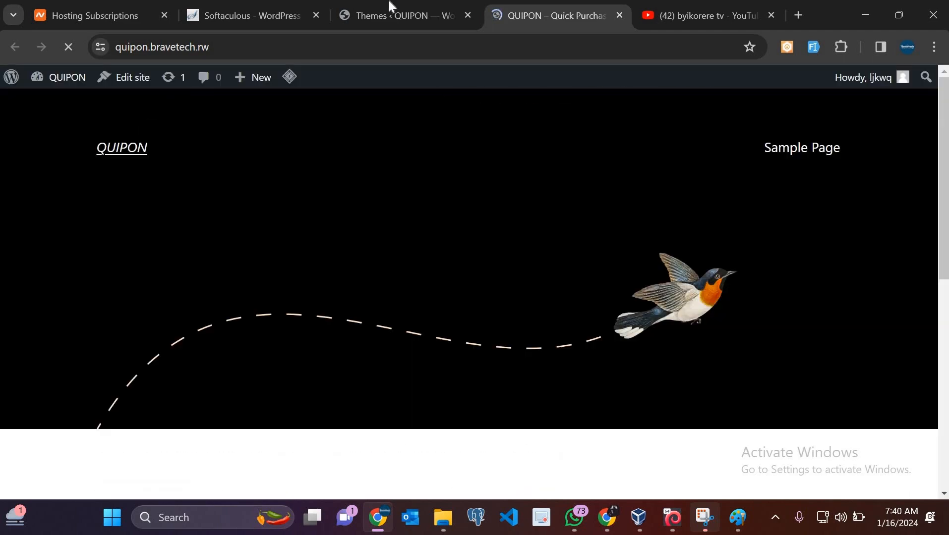
left_click(392, 18)
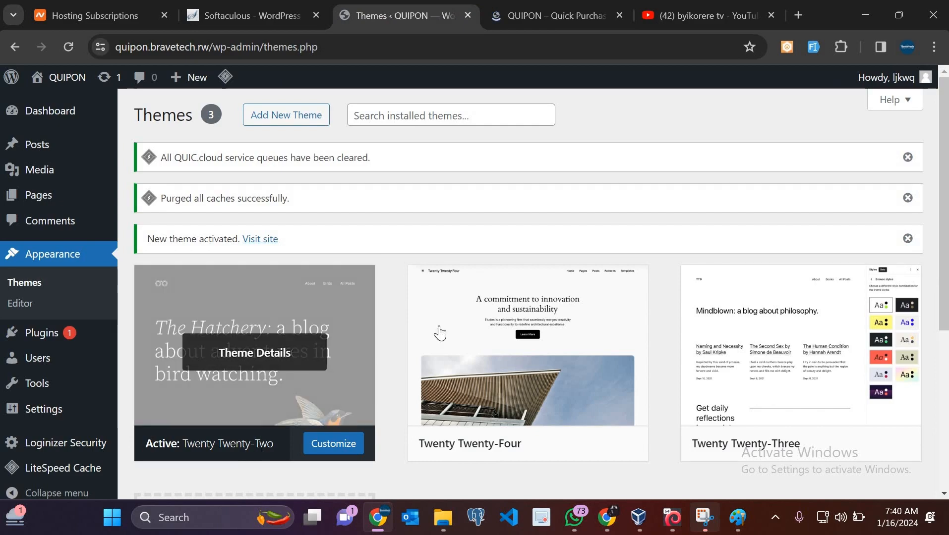
Scroll the Themes page and start opening Add New Theme
scroll(610, 400, "down", 3)
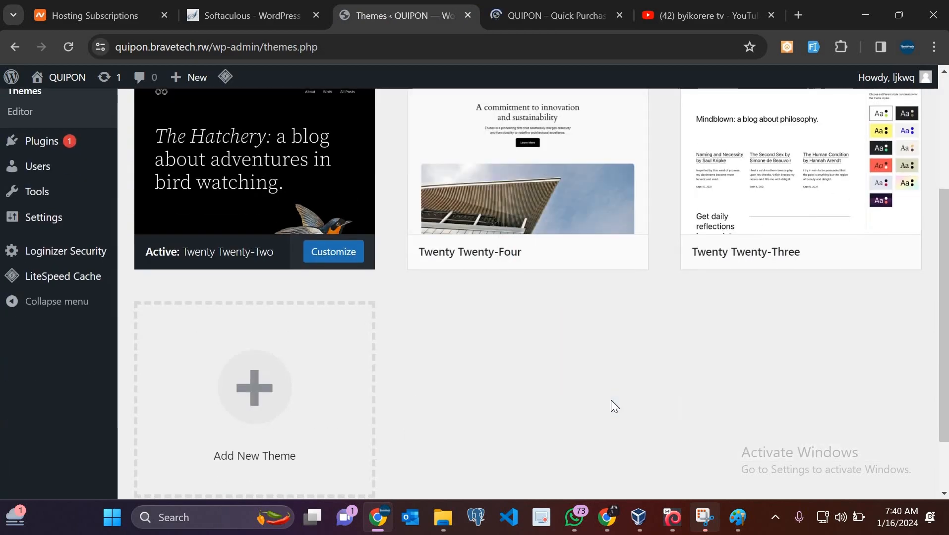
scroll(445, 221, "up", 3)
scroll(296, 148, "down", 2)
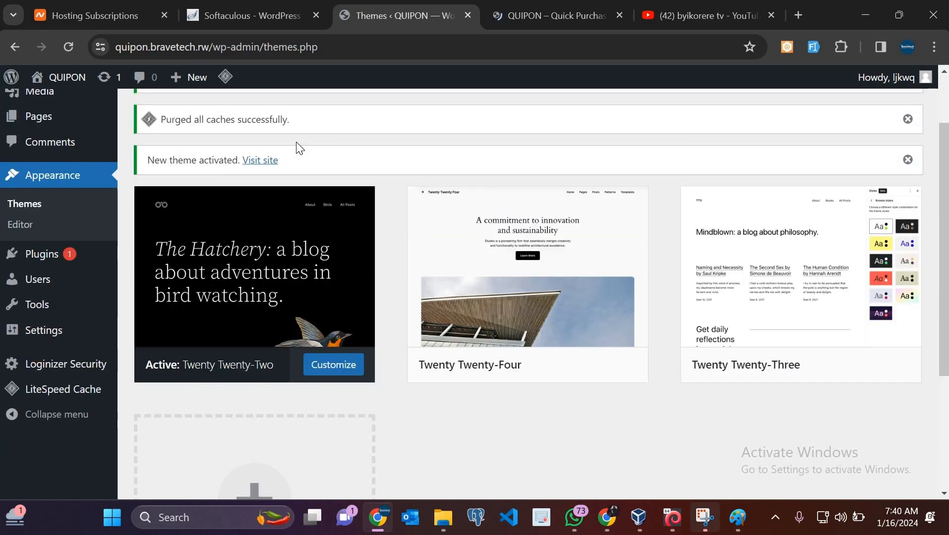
scroll(391, 302, "up", 2)
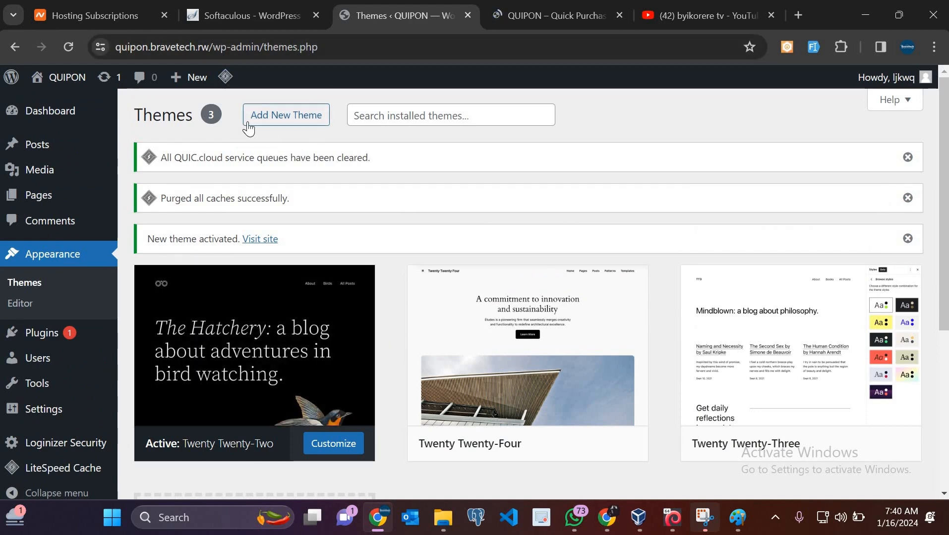
left_click(312, 122)
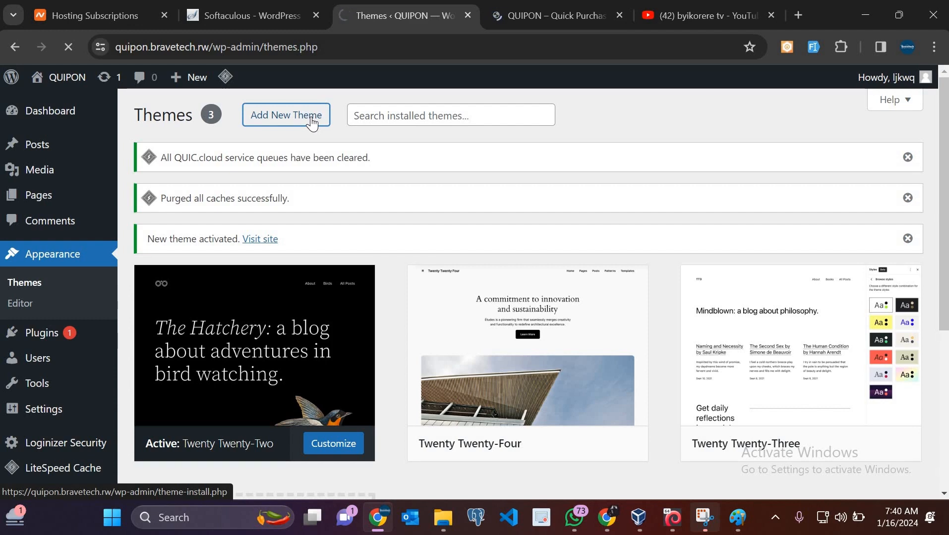
Glance at the live site, then open the Add Themes page from the Themes screen
left_click(546, 12)
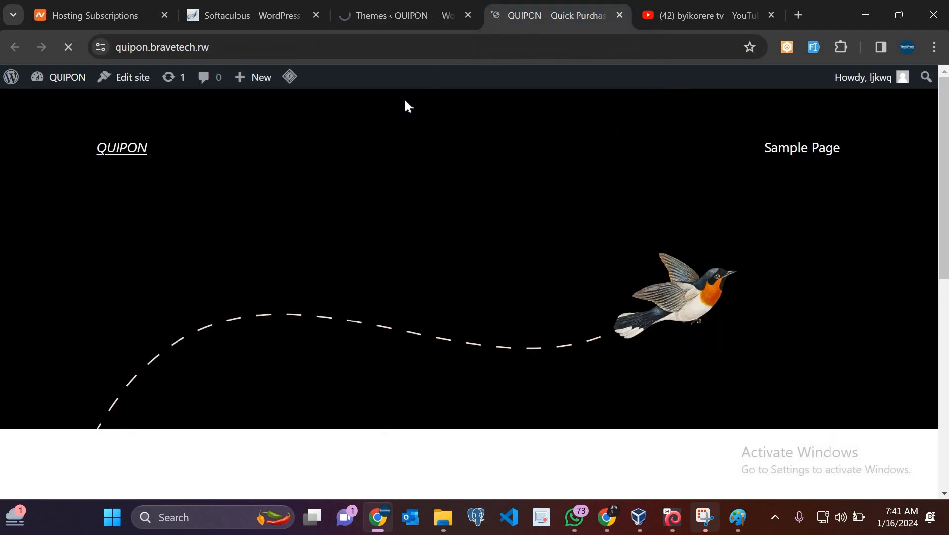
left_click(384, 4)
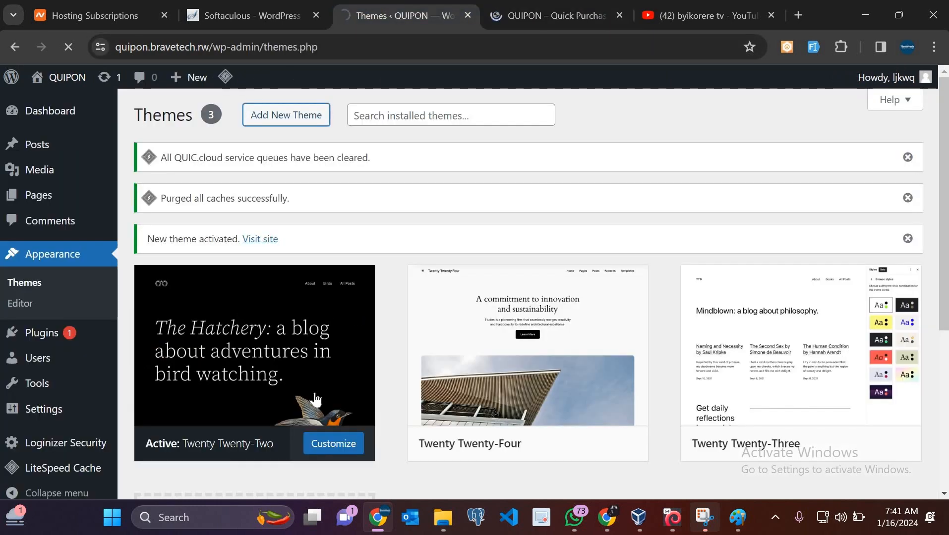
scroll(316, 400, "down", 2)
scroll(316, 400, "up", 2)
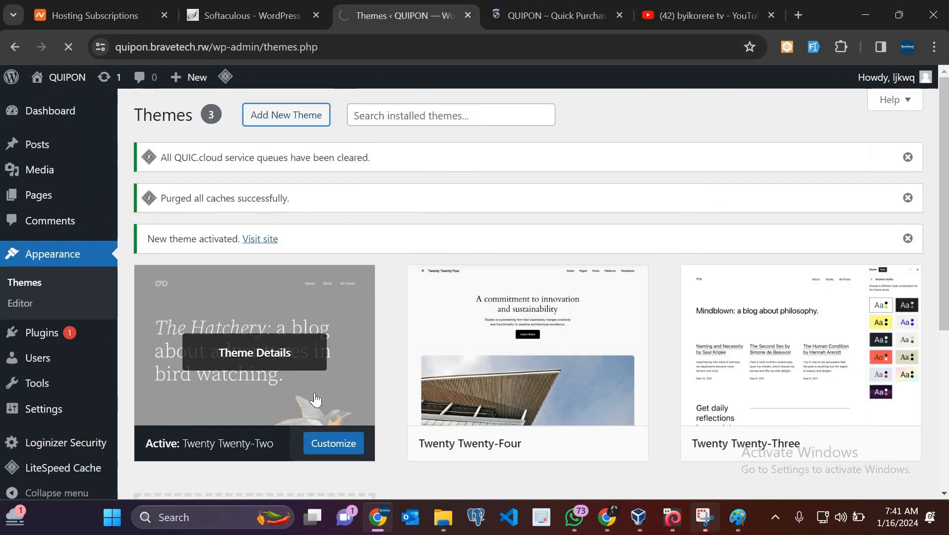
left_click(286, 115)
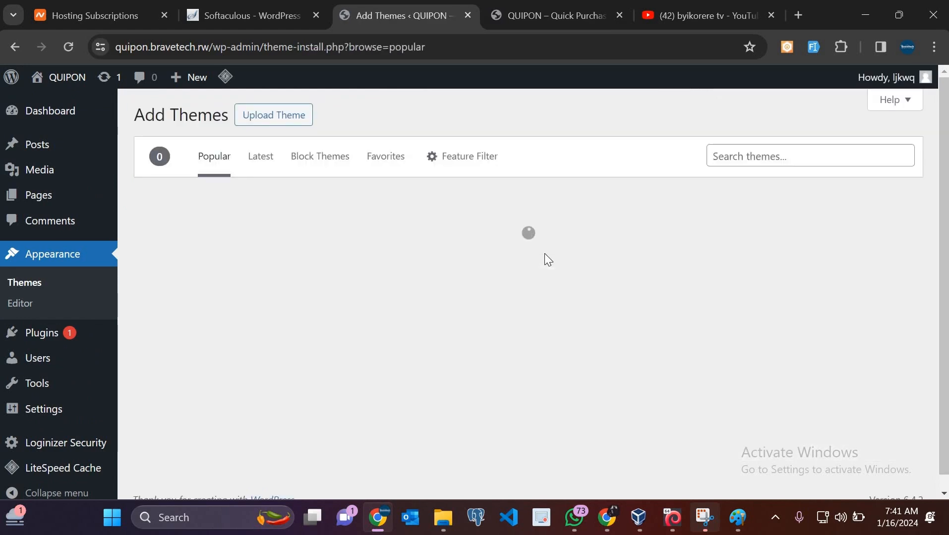
left_click(695, 8)
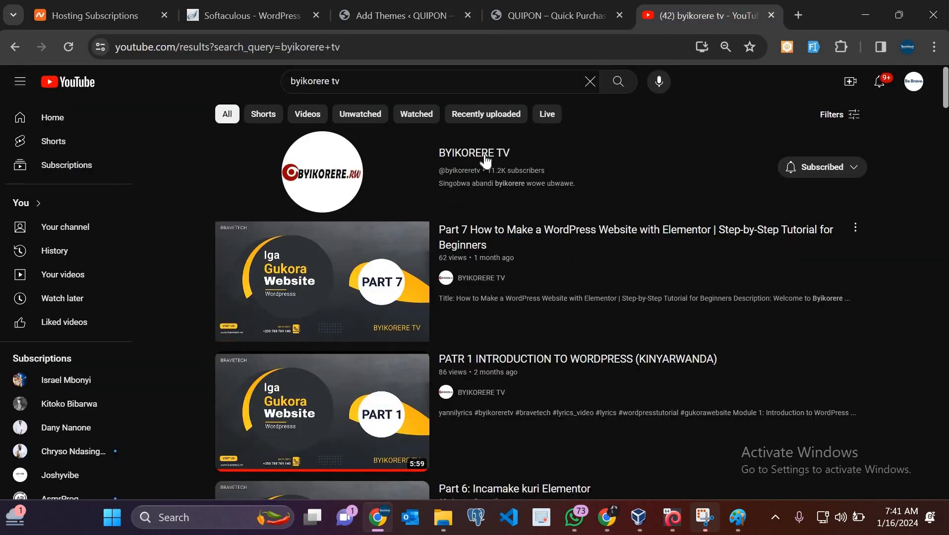
Browse the BYIKORERE TV channel's Playlists tab, including WORDPRESS, then return to the QUIPON tab
left_click(485, 154)
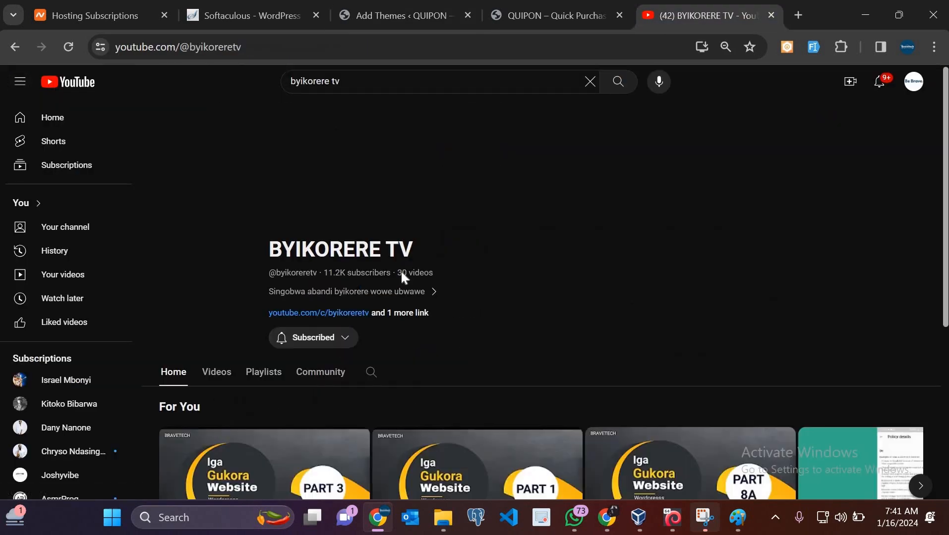
scroll(282, 195, "down", 4)
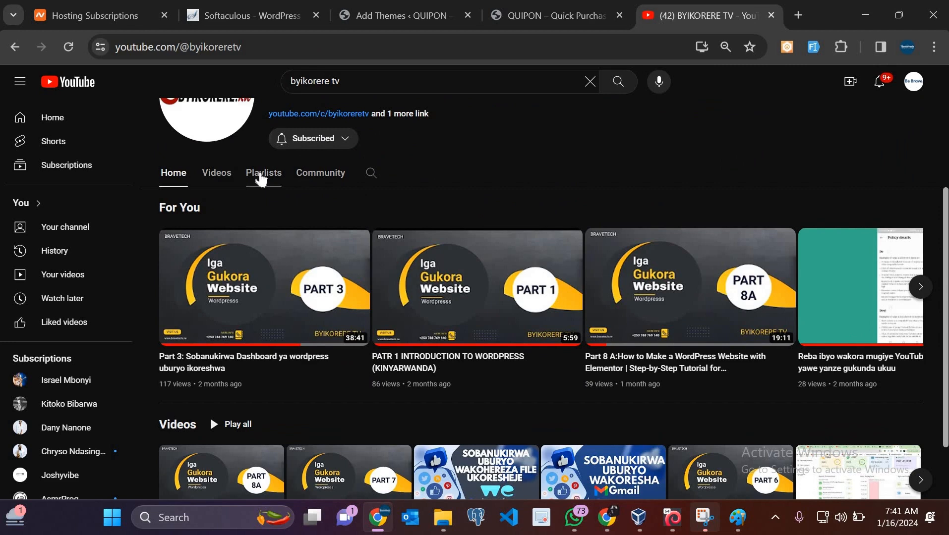
left_click(260, 173)
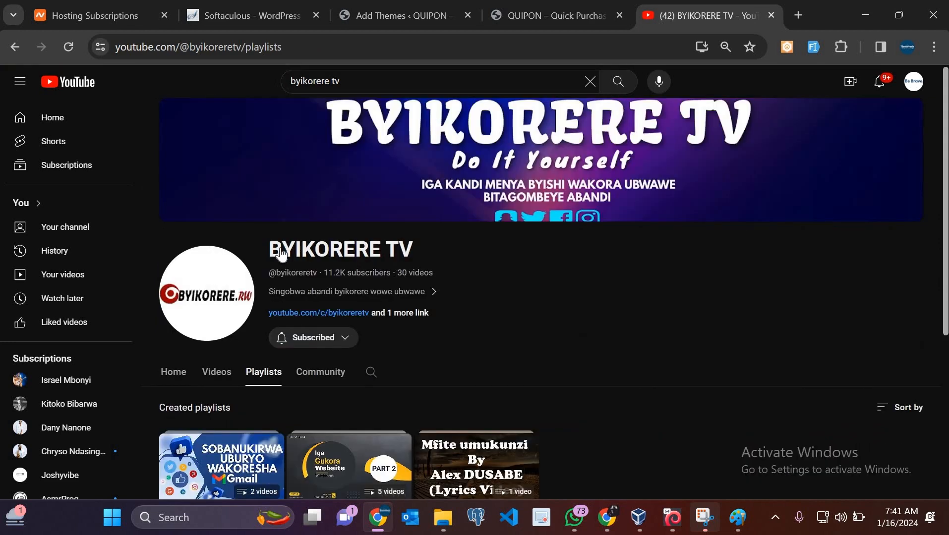
scroll(297, 258, "down", 5)
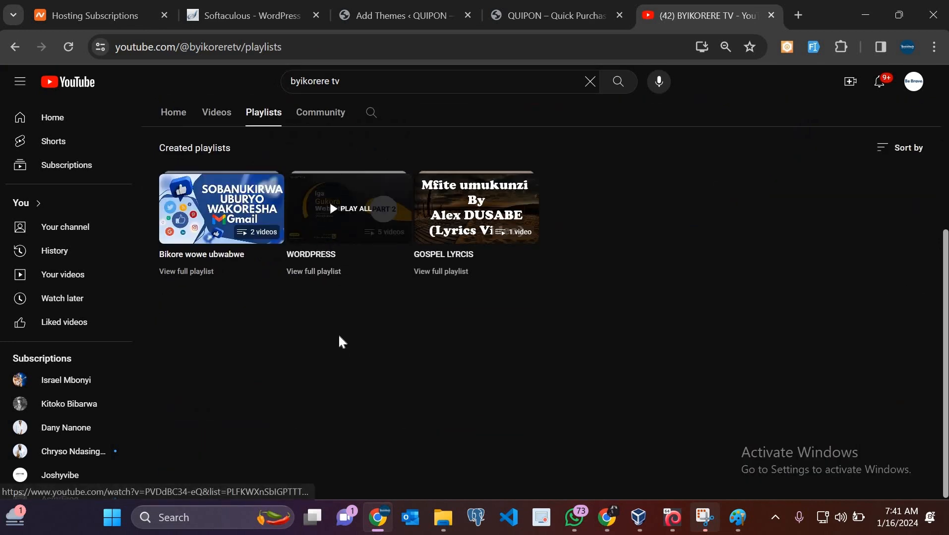
left_click(539, 10)
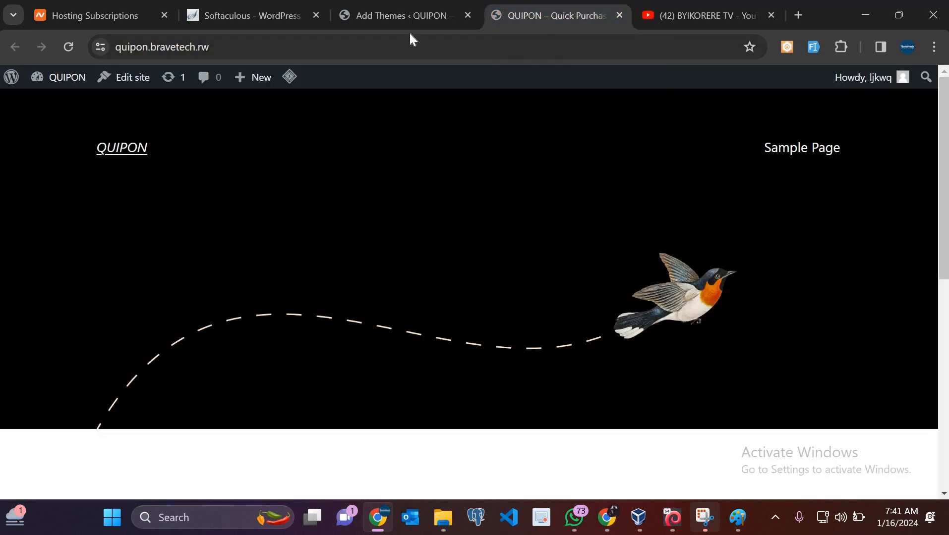
On Add Themes, reveal the Upload Theme panel for installing a .zip file
left_click(406, 18)
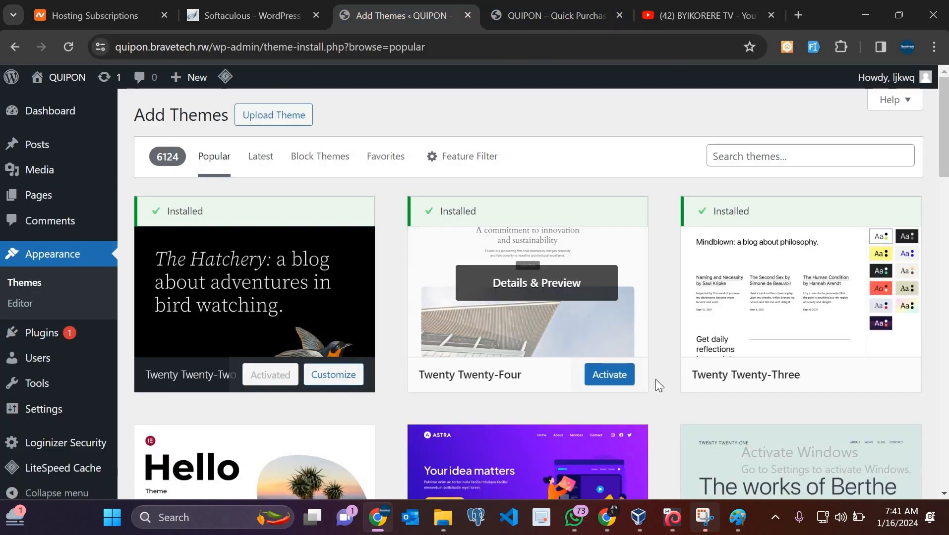
scroll(655, 379, "down", 3)
scroll(655, 380, "down", 5)
scroll(196, 267, "up", 8)
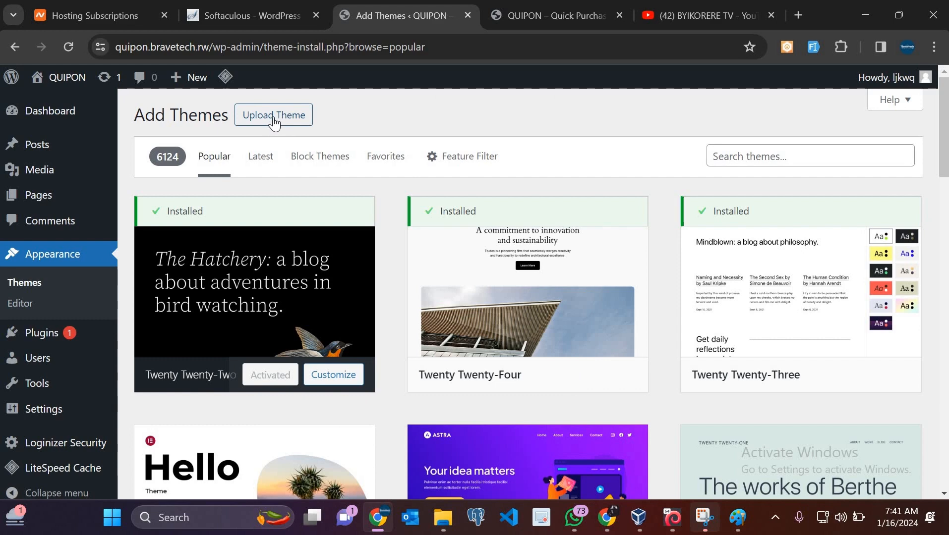
left_click(749, 159)
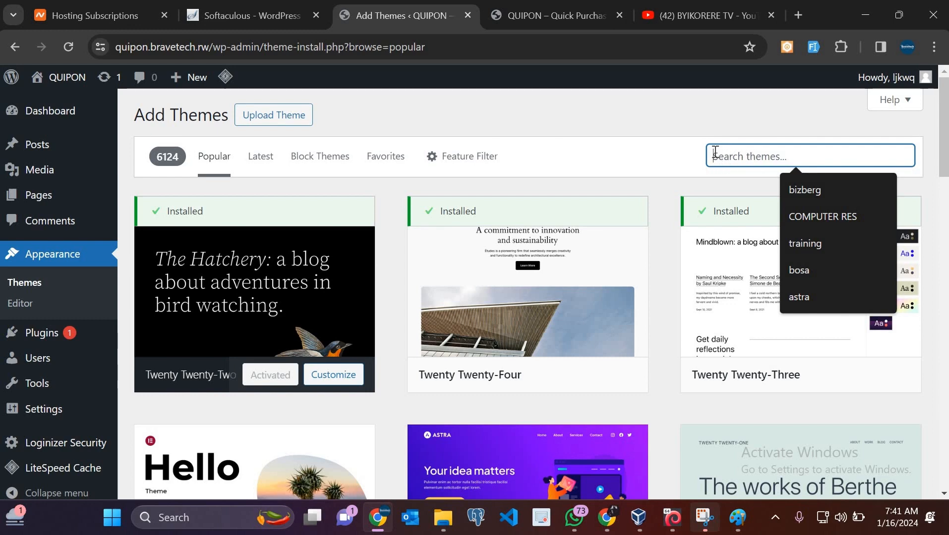
left_click(255, 126)
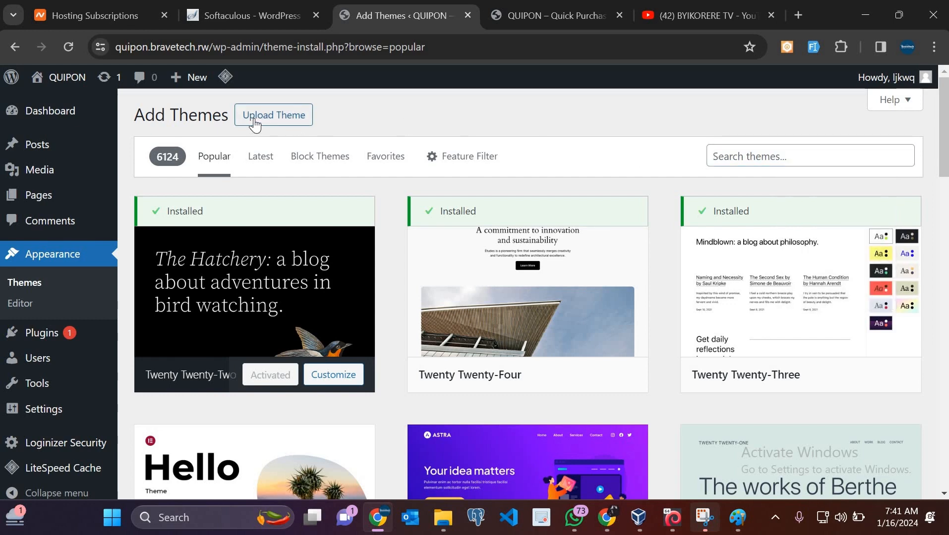
left_click(255, 124)
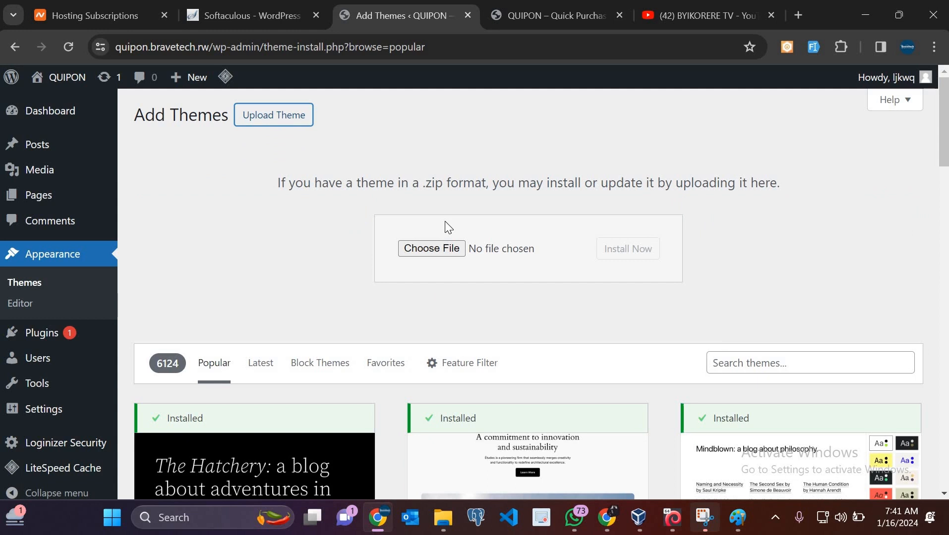
left_click(431, 249)
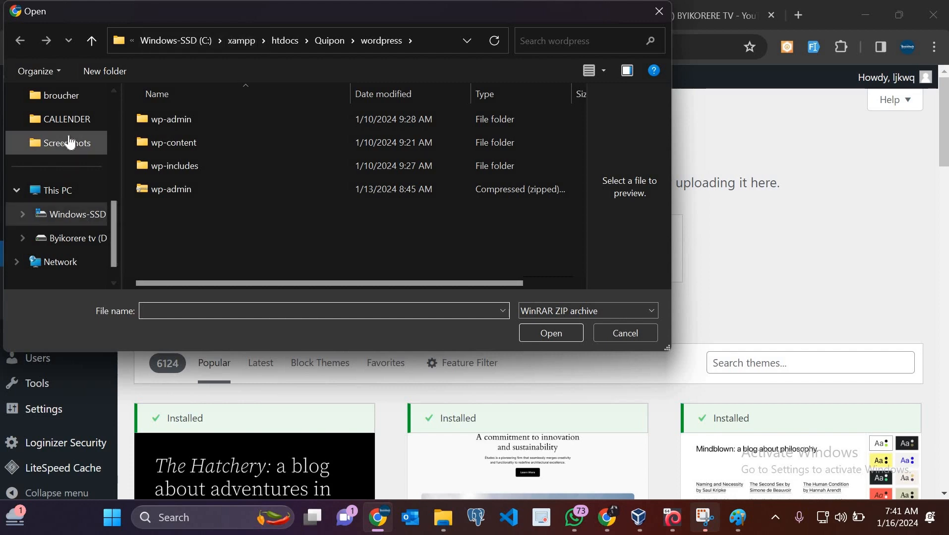
scroll(68, 167, "up", 5)
left_click(66, 223)
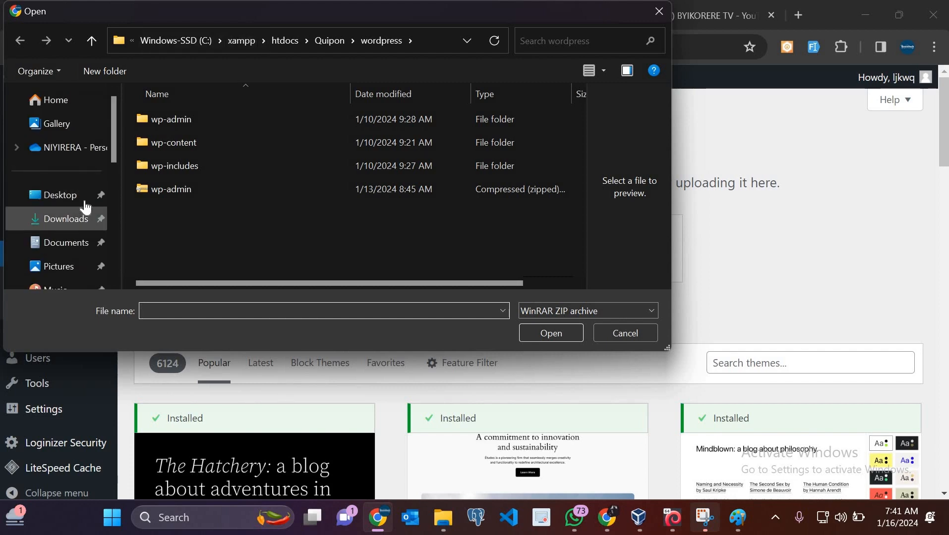
left_click(227, 259)
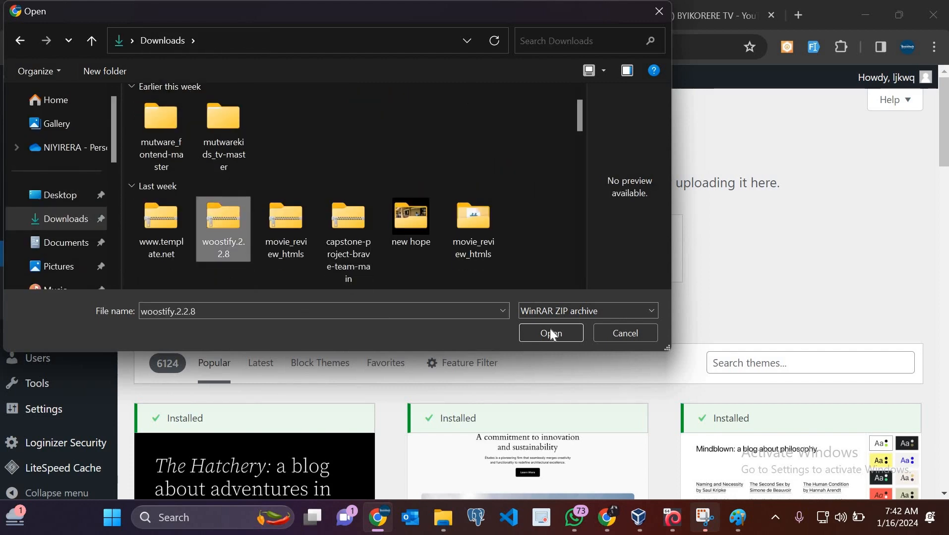
left_click(660, 12)
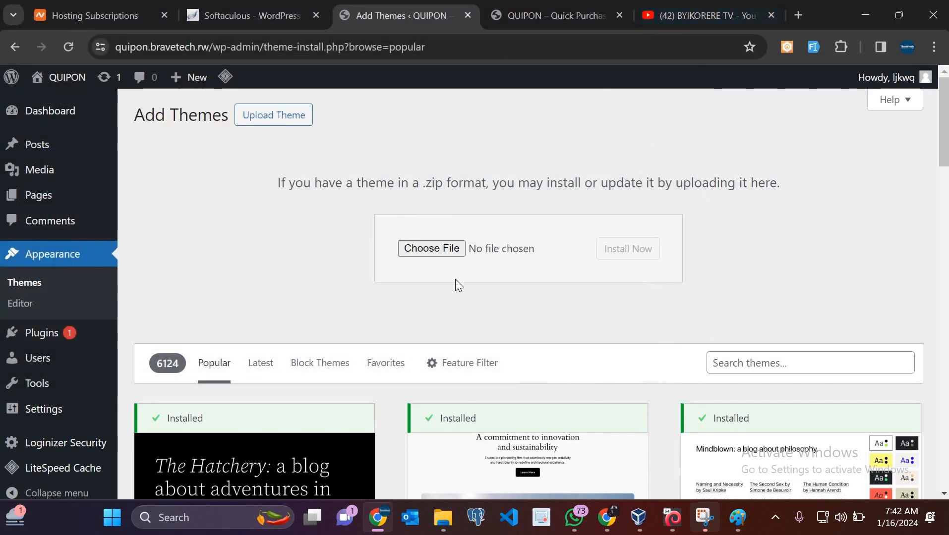
Search the theme directory for 'open shop' and scroll to the 27 results led by Open Shop
scroll(753, 187, "down", 1)
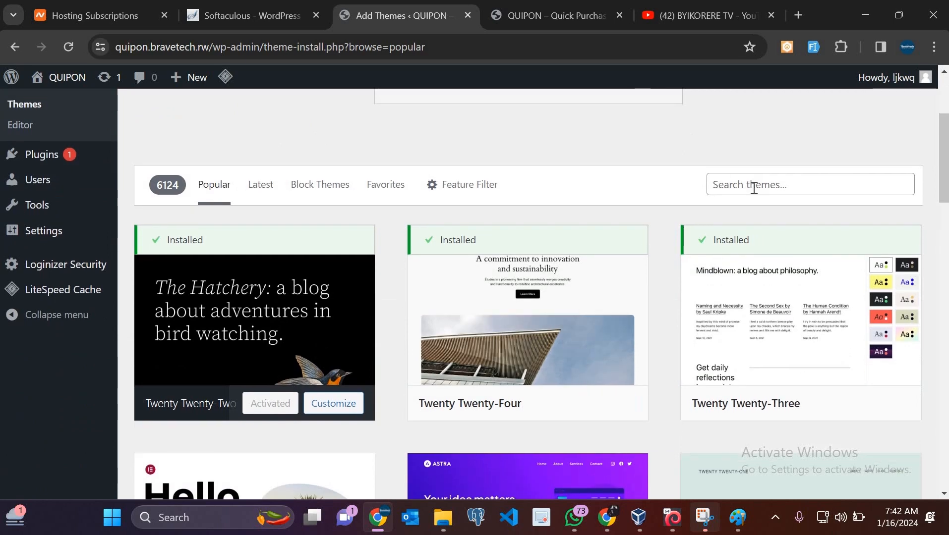
left_click(753, 187)
type("open ma")
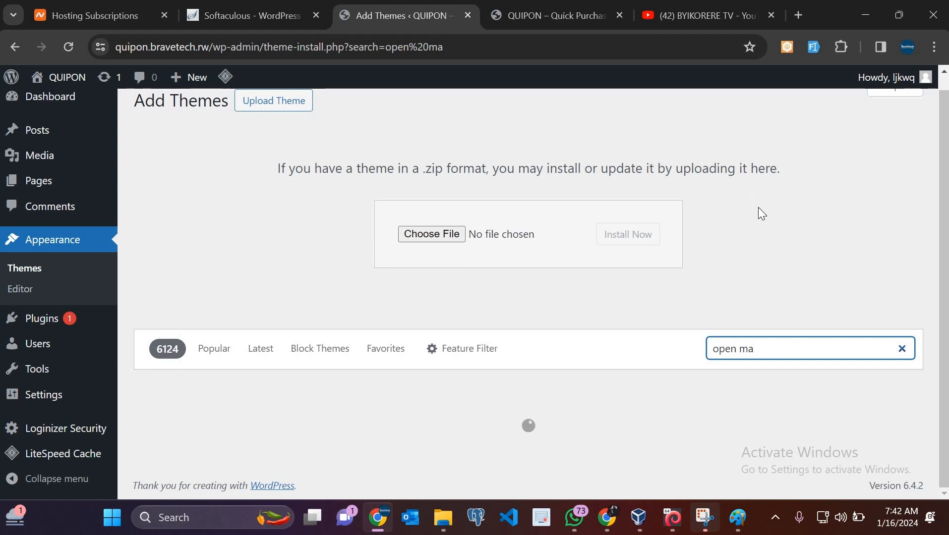
key("BackSpace")
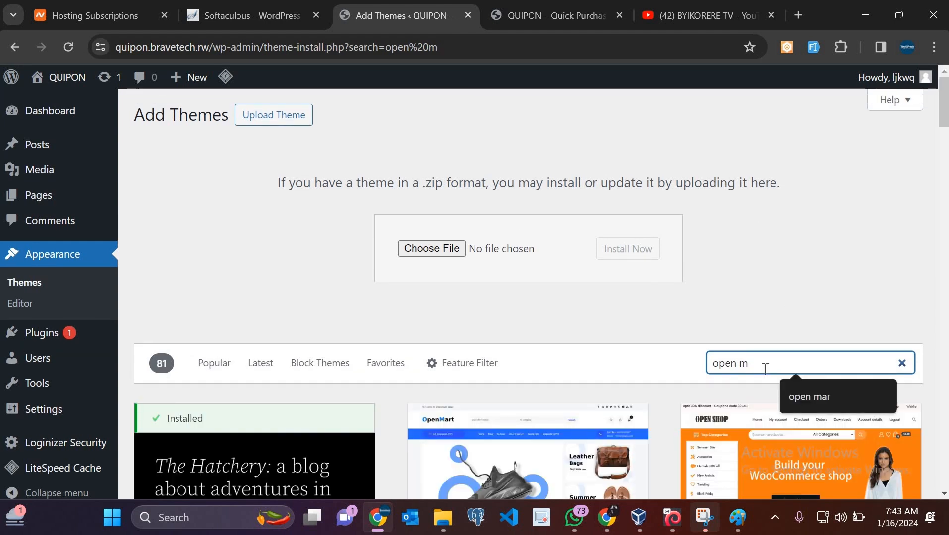
type("s")
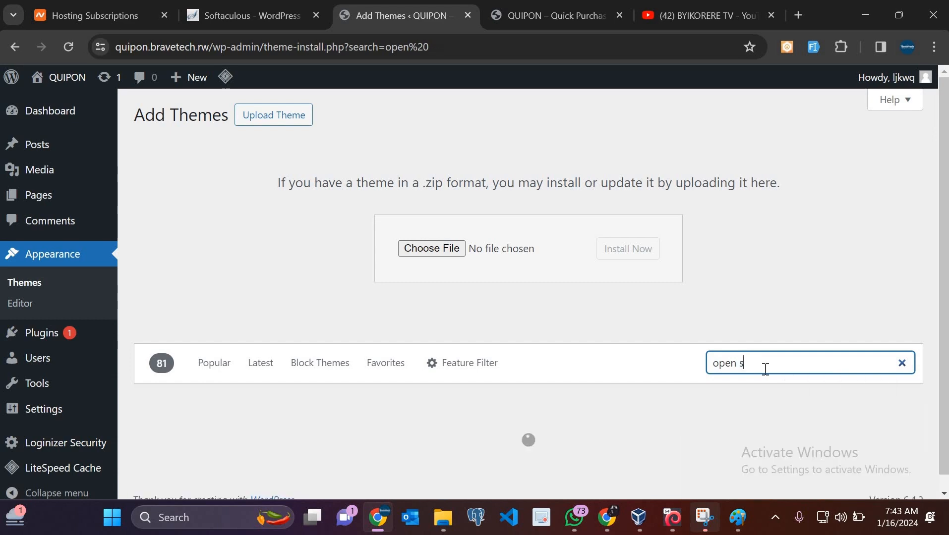
type("hop")
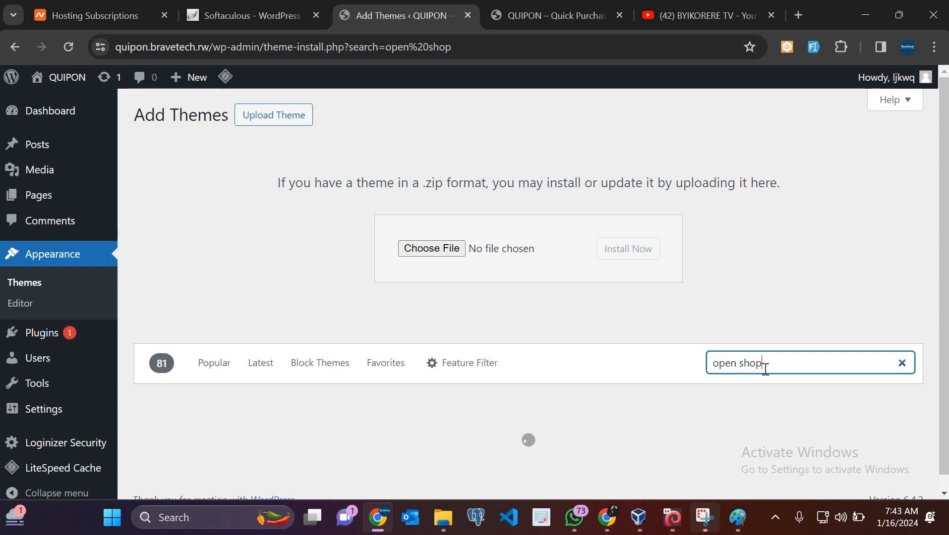
scroll(764, 370, "down", 4)
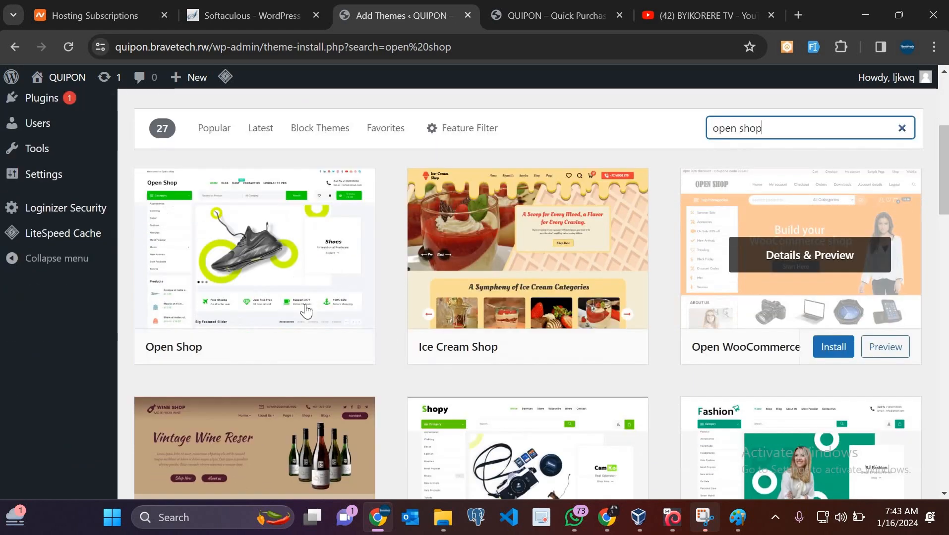
scroll(389, 339, "down", 1)
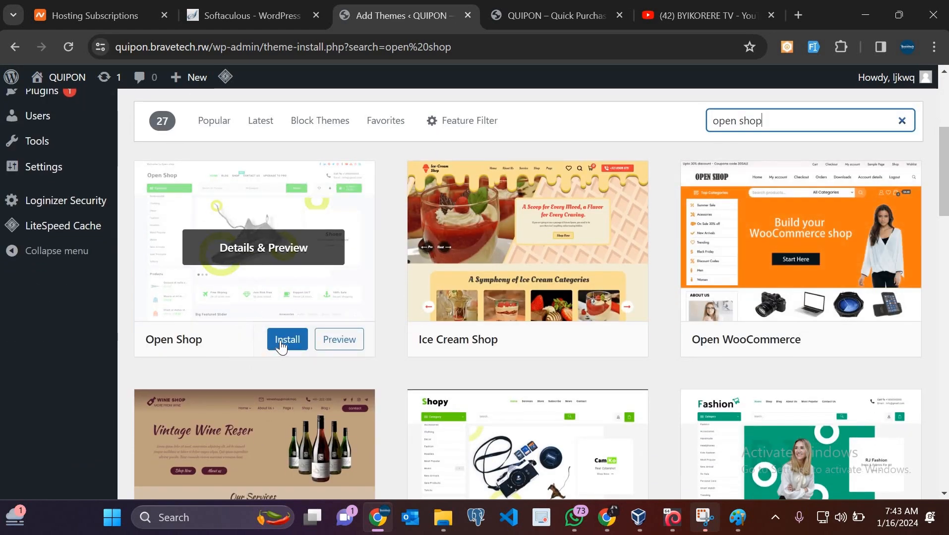
Install the Open Shop theme and activate it
left_click(281, 344)
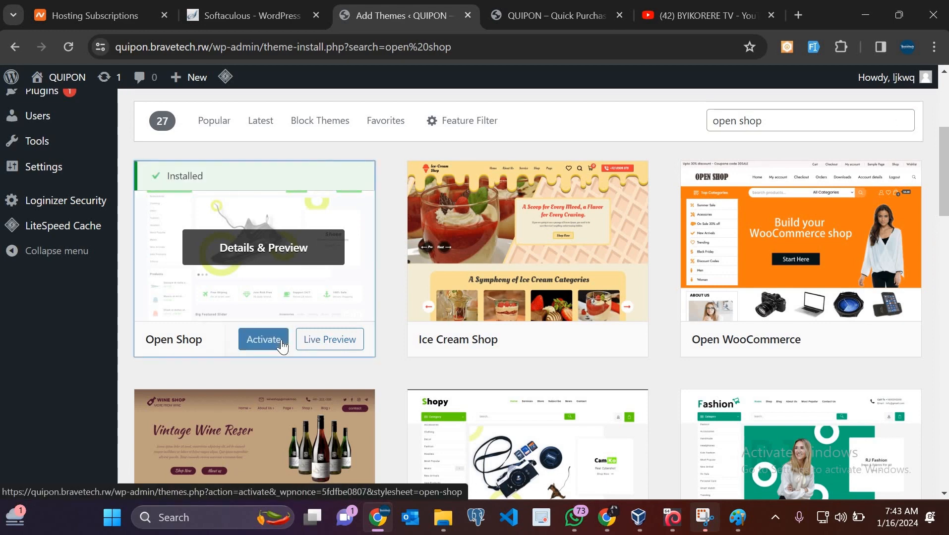
left_click(282, 345)
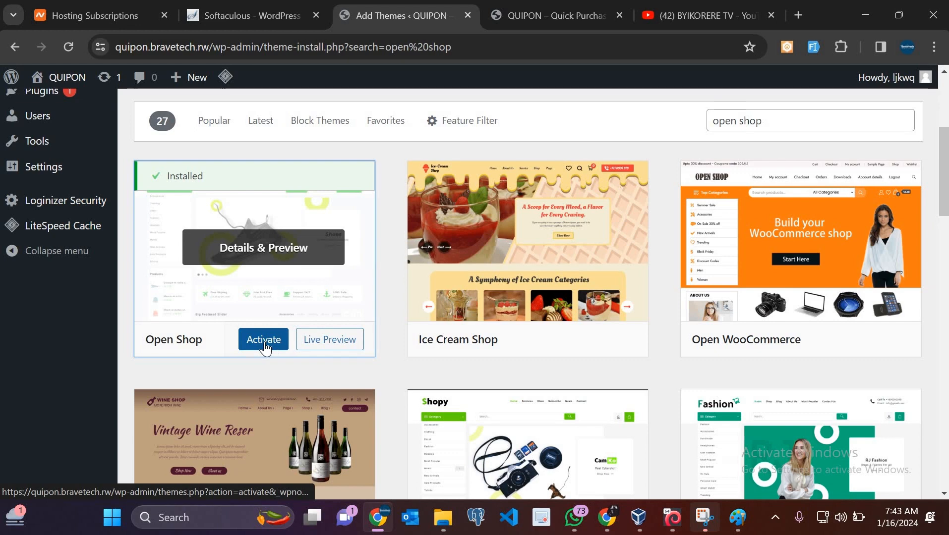
left_click(264, 345)
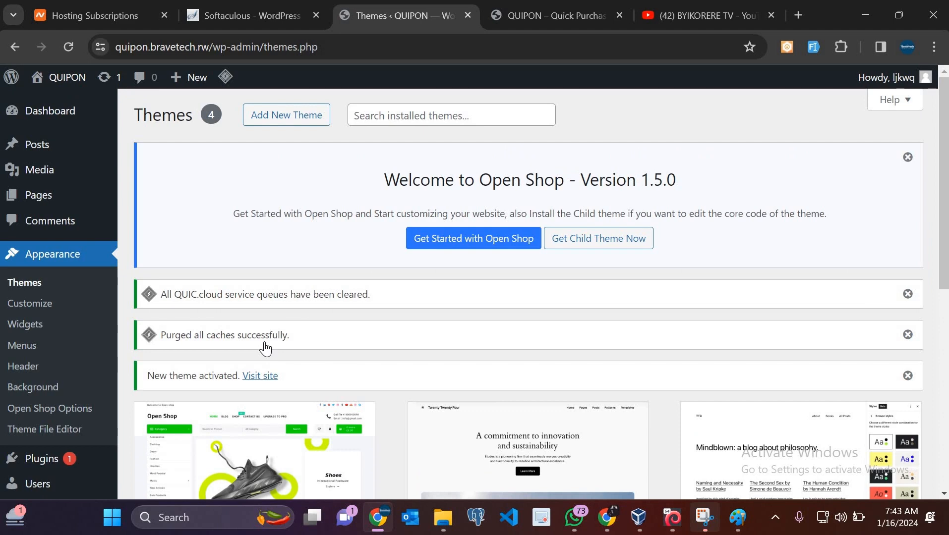
scroll(266, 349, "down", 5)
scroll(265, 348, "up", 5)
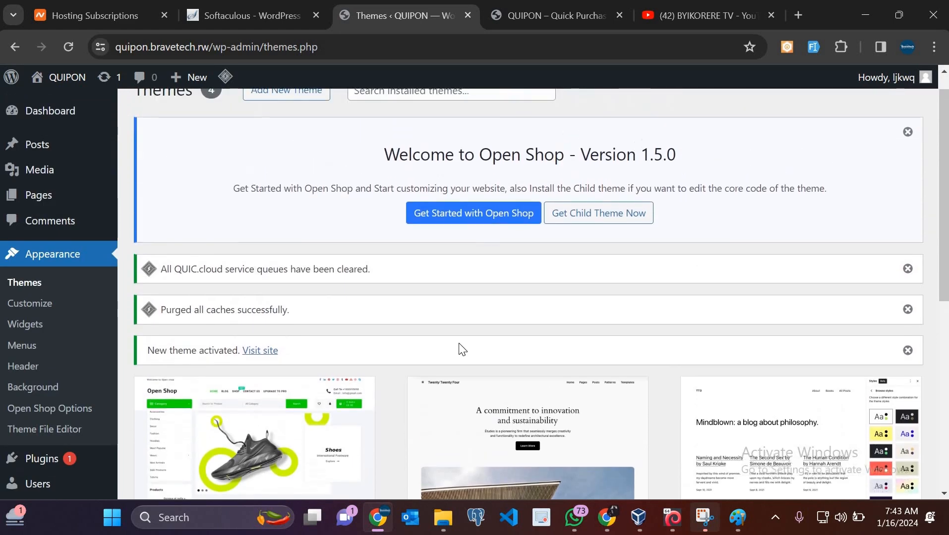
scroll(462, 349, "up", 1)
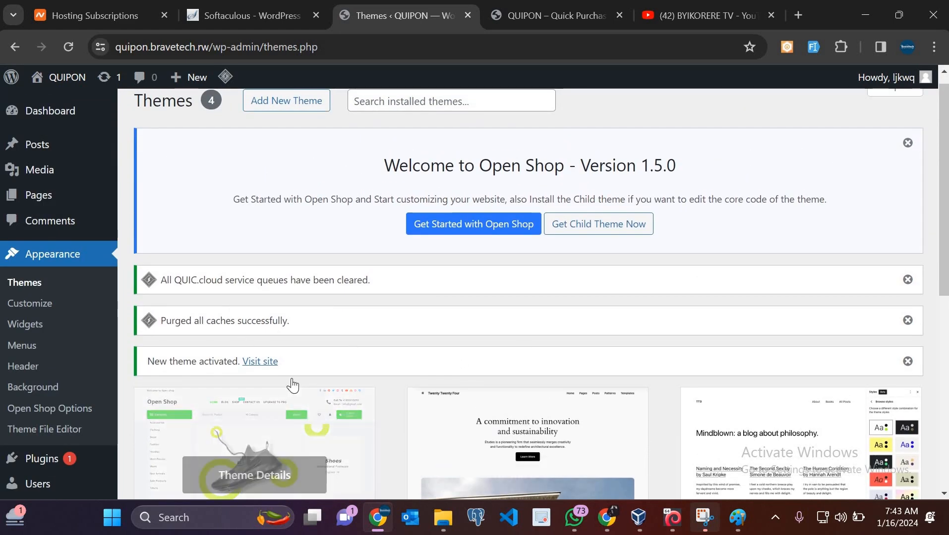
scroll(297, 389, "down", 3)
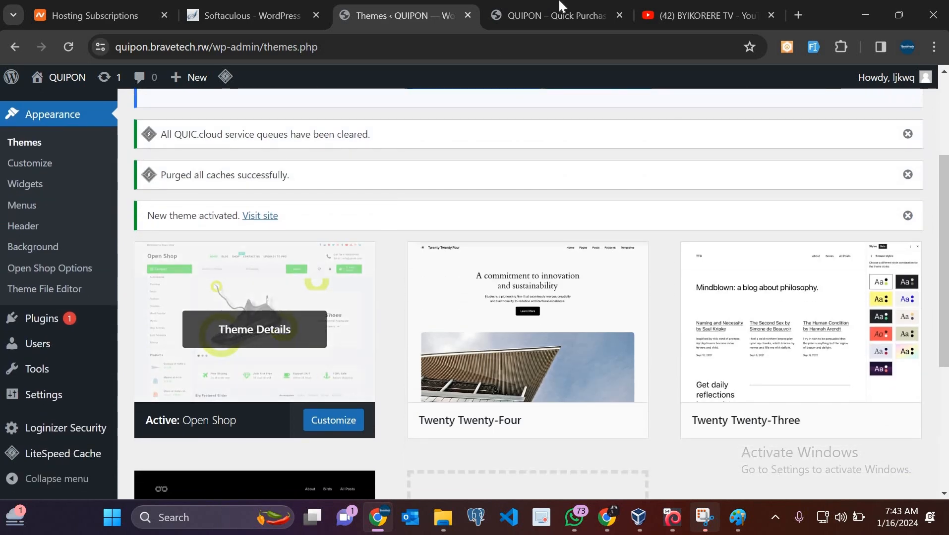
Reload the QUIPON site to see the Open Shop header, then go back to Themes
key("ctrl+Tab")
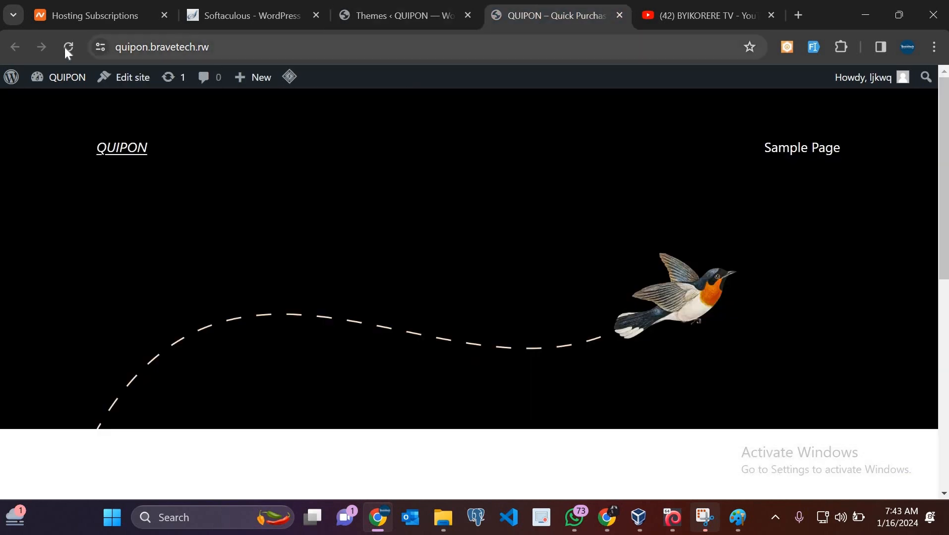
left_click(66, 48)
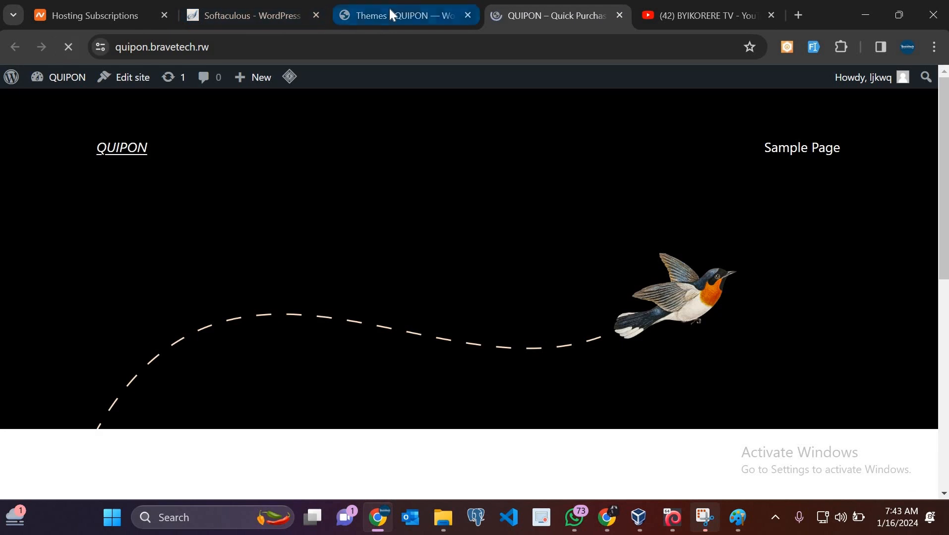
mouse_move(390, 10)
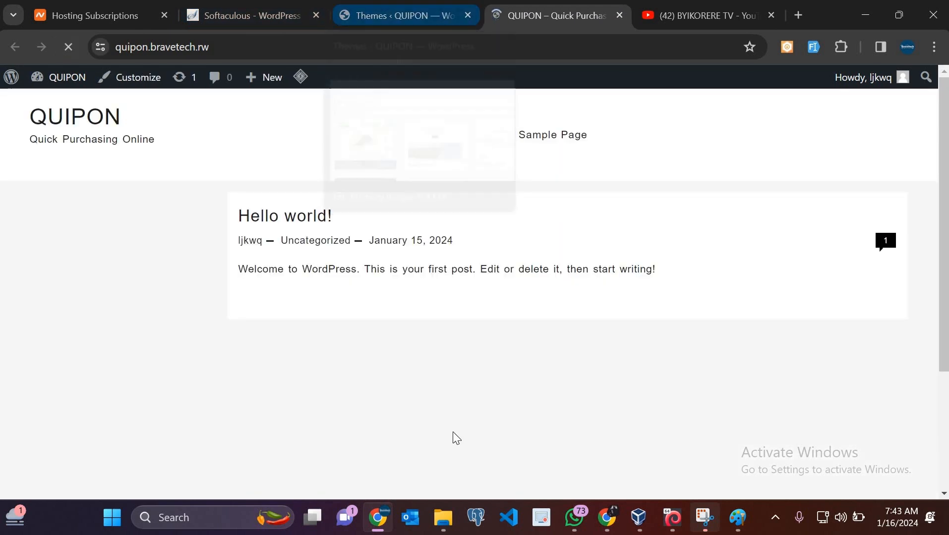
scroll(453, 432, "down", 2)
scroll(453, 431, "down", 2)
scroll(453, 431, "up", 3)
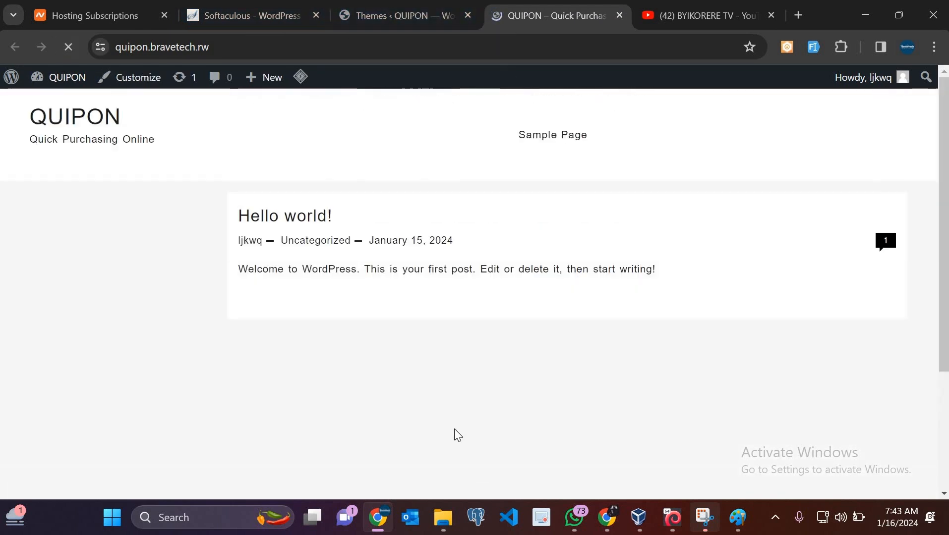
scroll(454, 428, "down", 3)
scroll(472, 305, "up", 3)
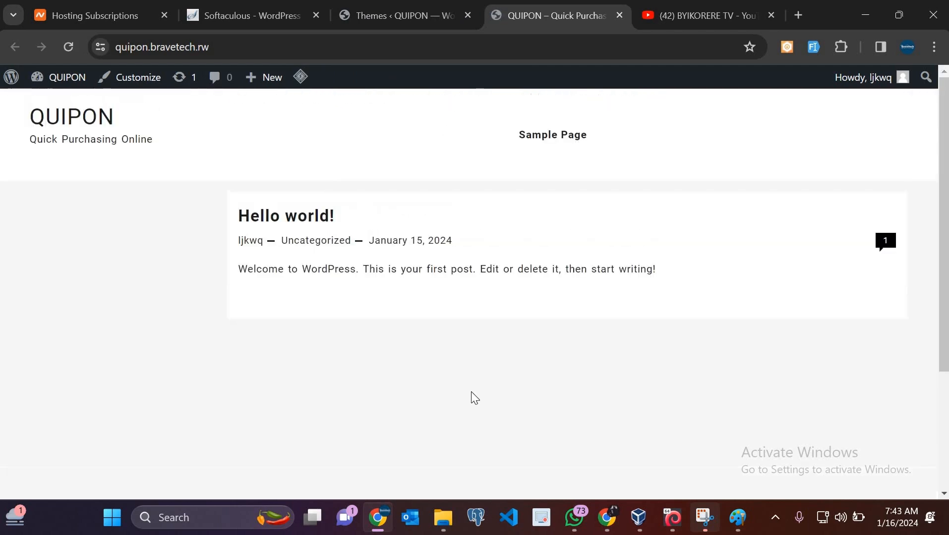
left_click(377, 12)
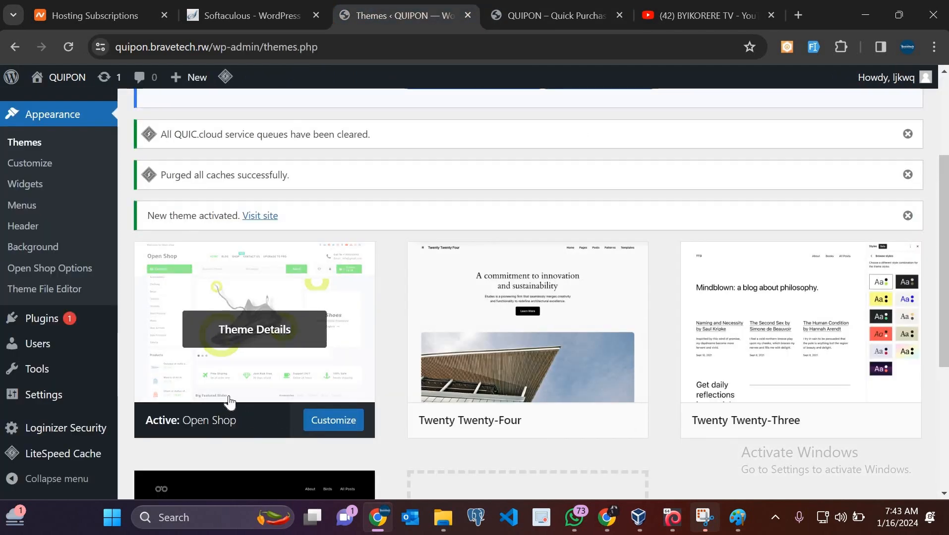
Open the Open Shop welcome page and read its getting-started steps, including recommended plugins
scroll(241, 330, "up", 2)
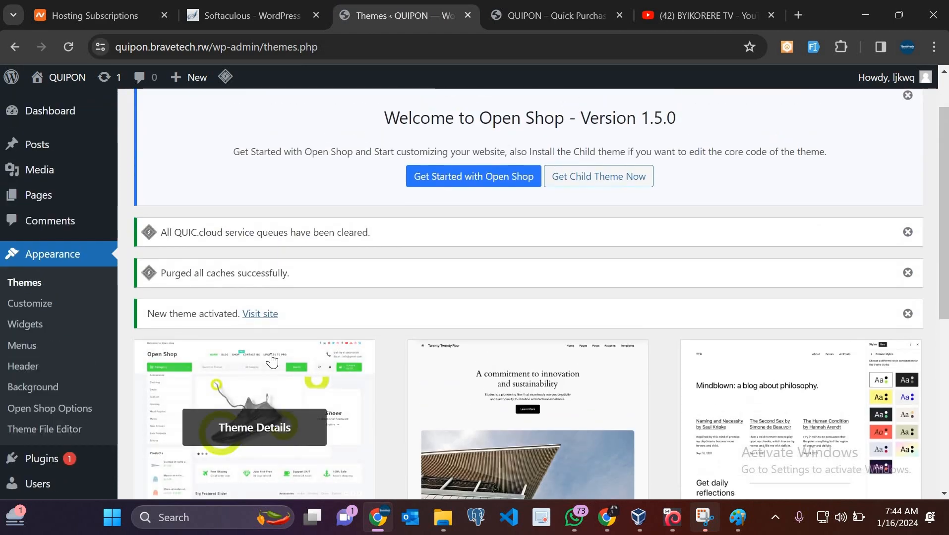
scroll(272, 361, "down", 1)
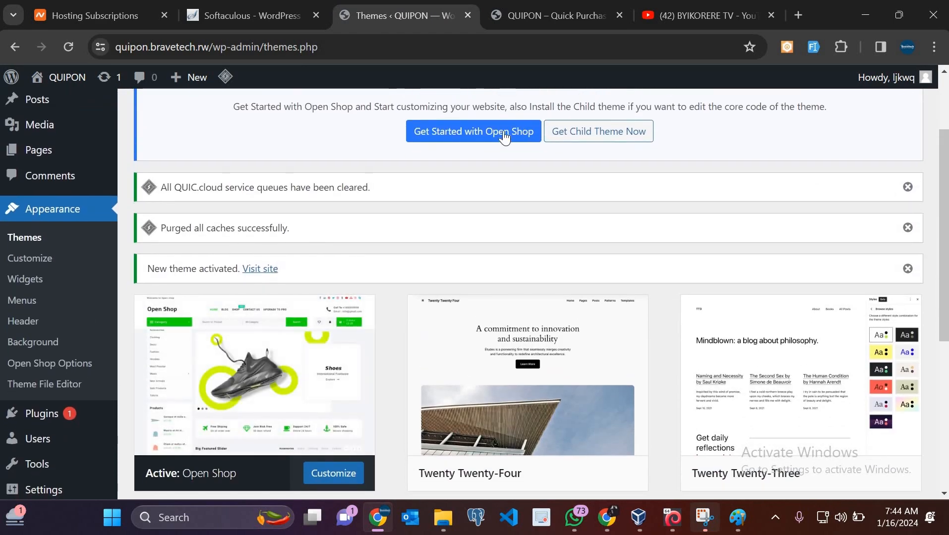
scroll(461, 201, "up", 2)
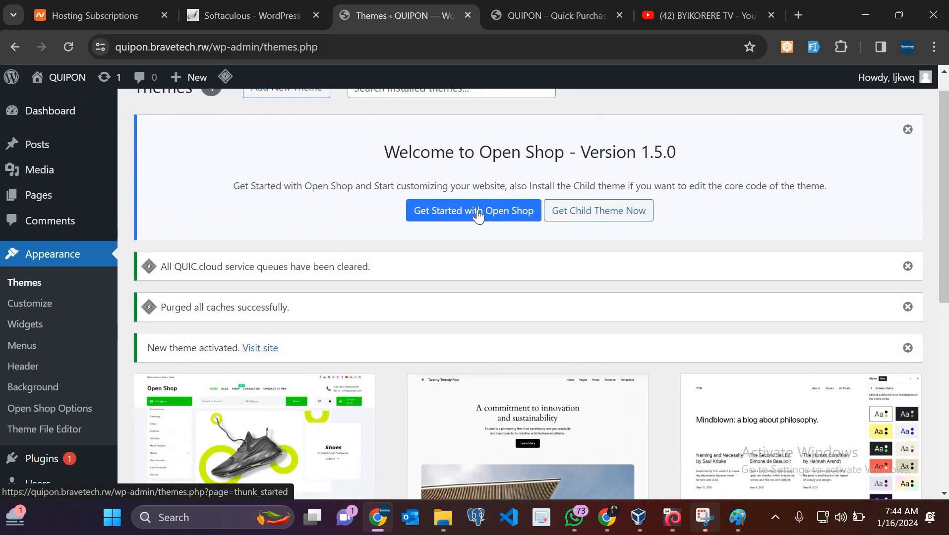
left_click(478, 216)
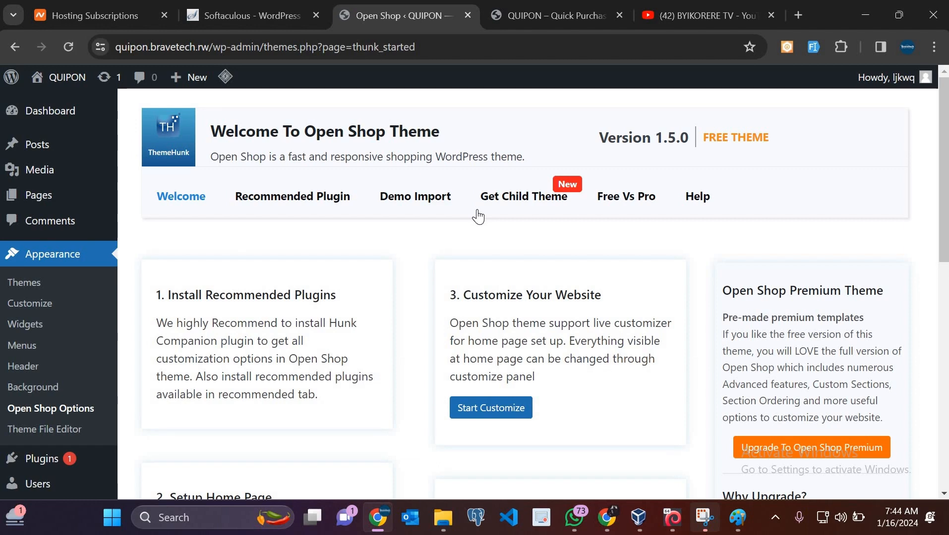
scroll(478, 217, "down", 6)
scroll(272, 157, "up", 5)
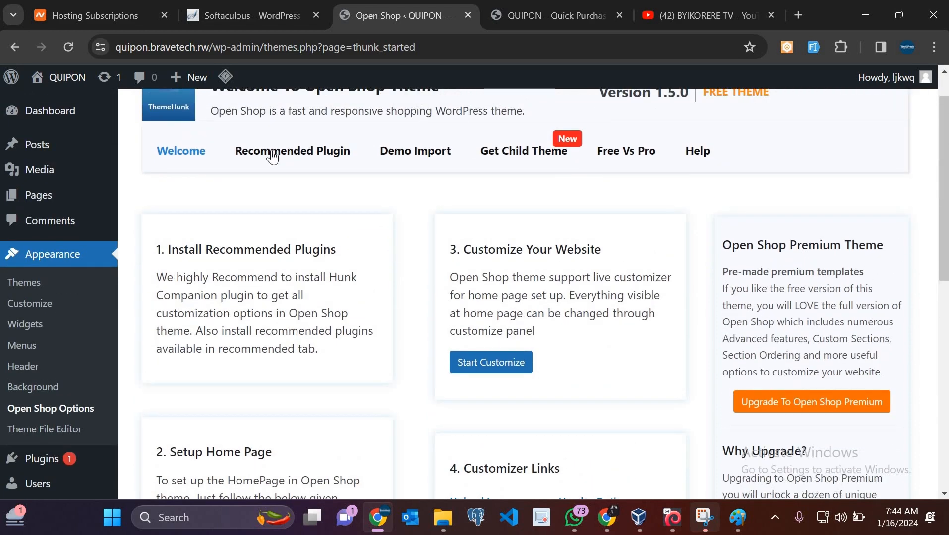
Install Hunk Companion, TH Advance Product Search, Th Product Compare and Lead Form Builder from the recommended plugins
left_click(273, 156)
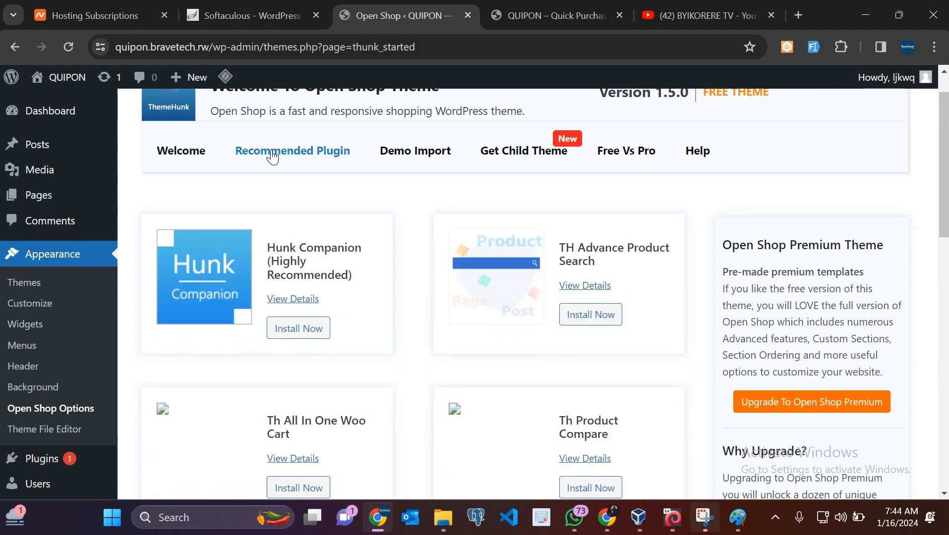
left_click(307, 339)
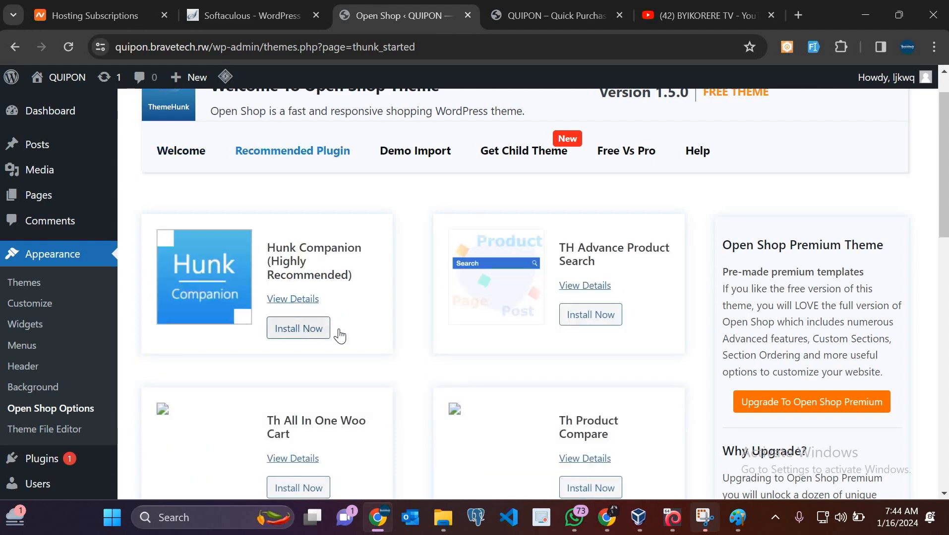
left_click(588, 325)
scroll(335, 350, "down", 3)
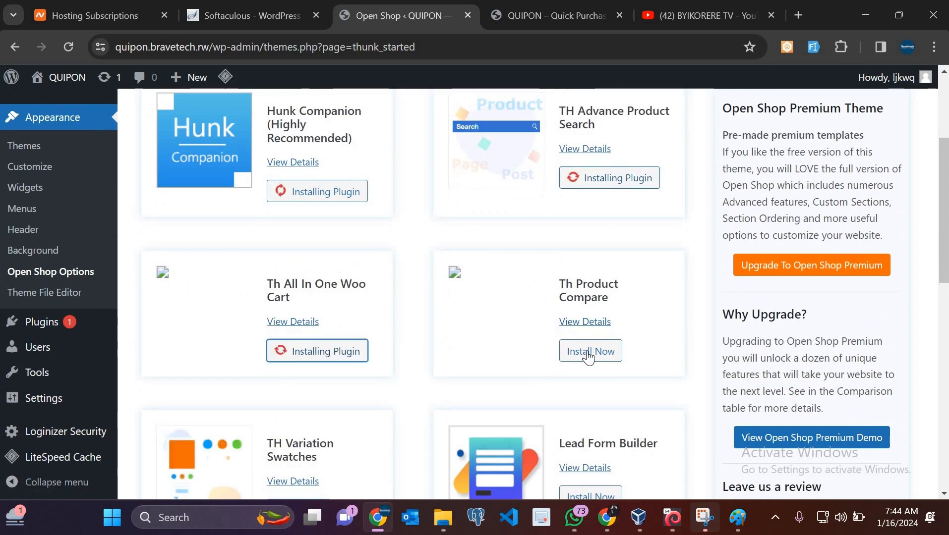
left_click(587, 351)
scroll(588, 320, "down", 4)
left_click(588, 320)
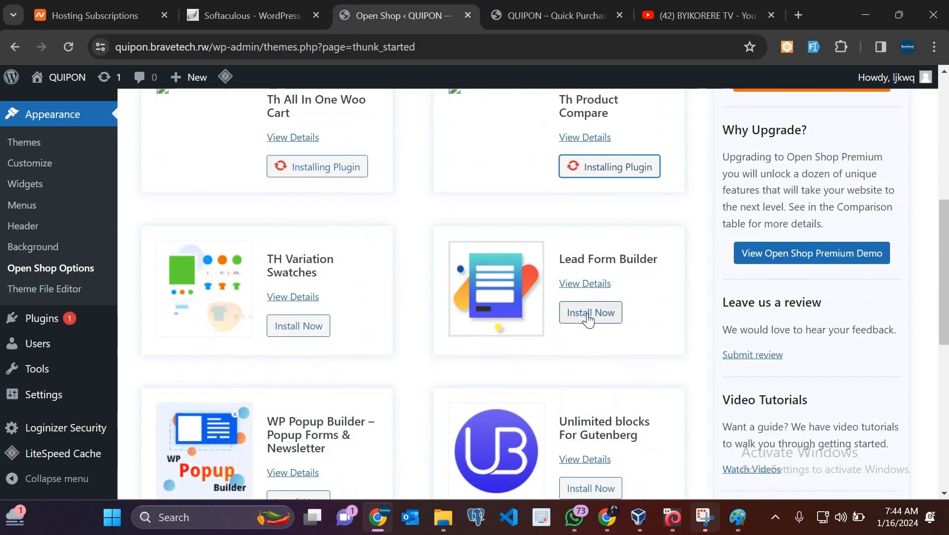
Install TH Variation Swatches, Unlimited Blocks for Gutenberg, YITH WooCommerce Wishlist and WooCommerce
left_click(295, 326)
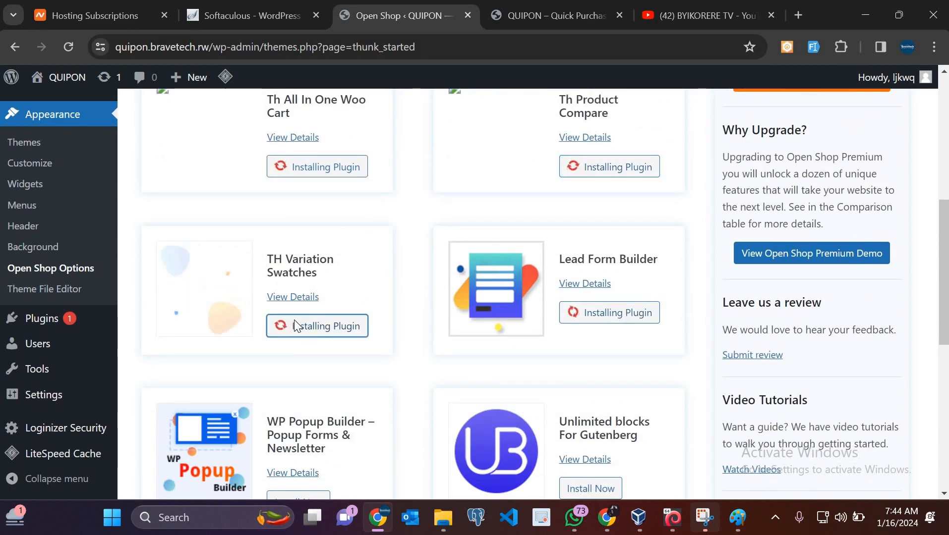
scroll(296, 319, "down", 4)
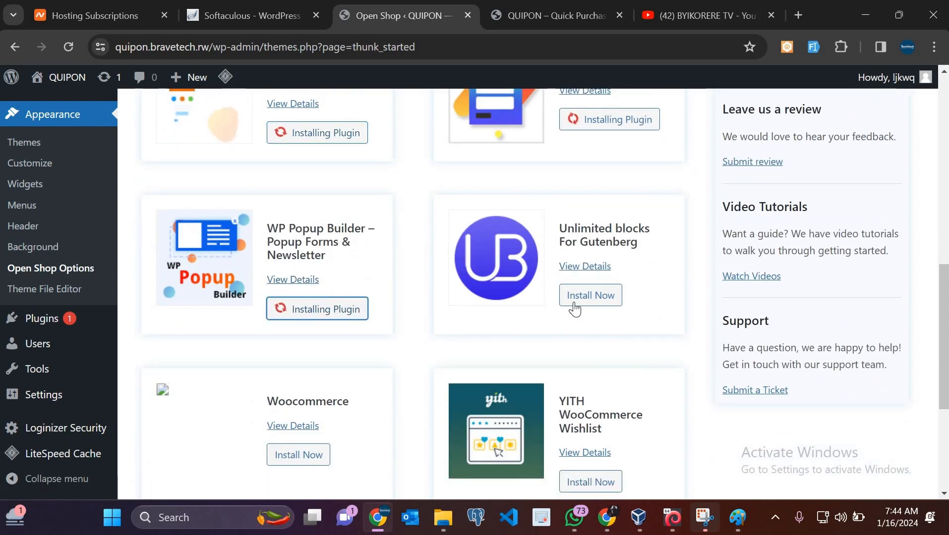
left_click(572, 307)
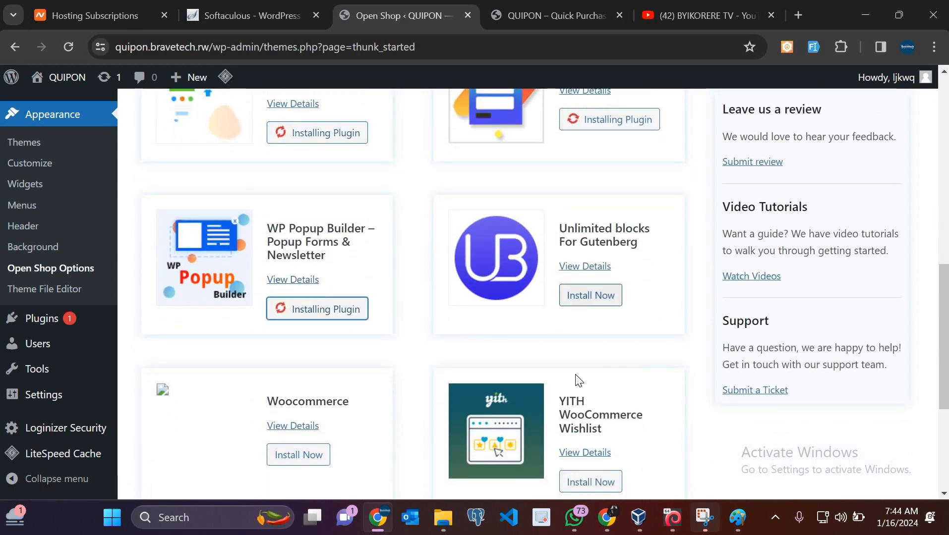
left_click(592, 481)
left_click(293, 455)
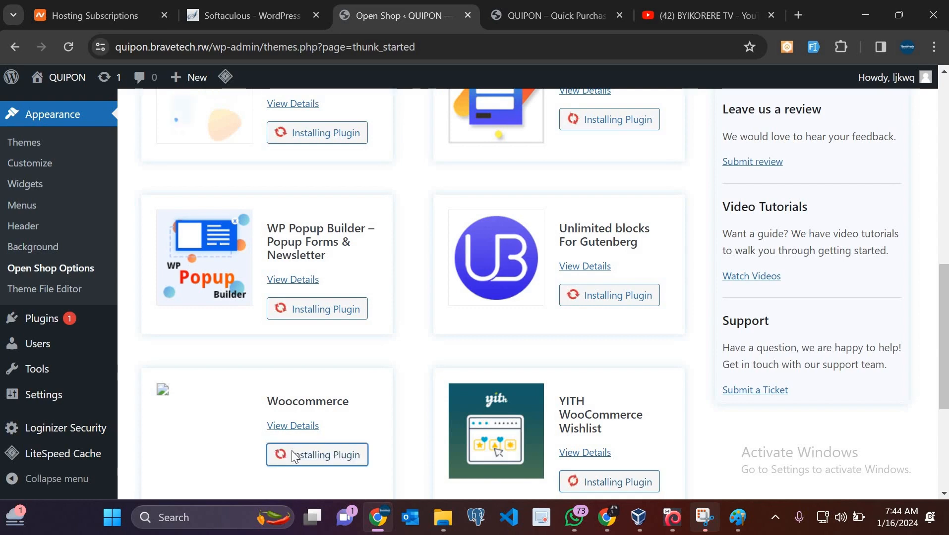
scroll(297, 441, "down", 5)
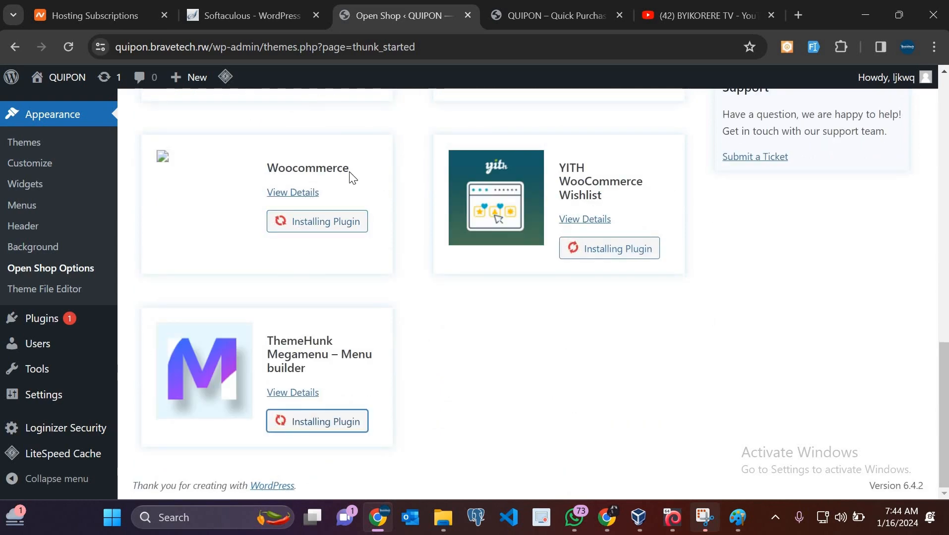
left_click_drag(350, 171, 268, 173)
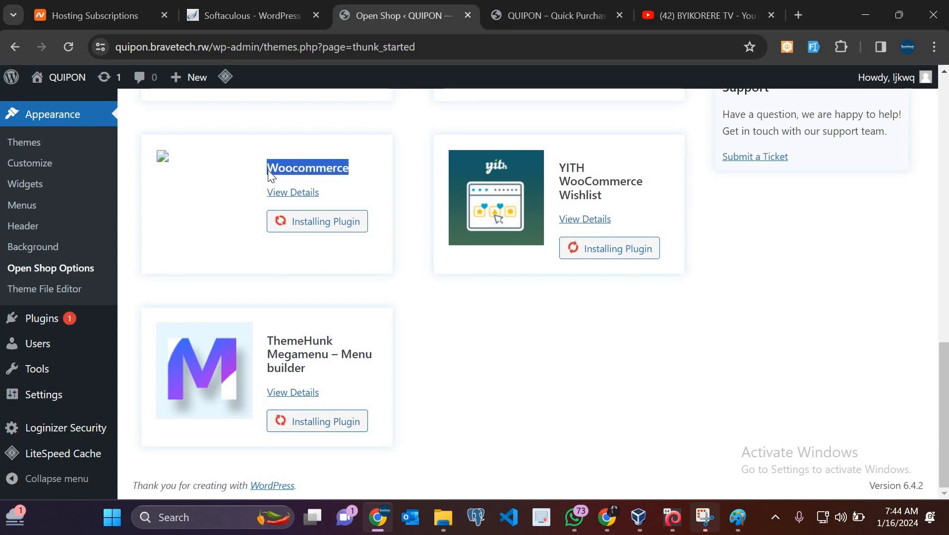
scroll(271, 176, "up", 8)
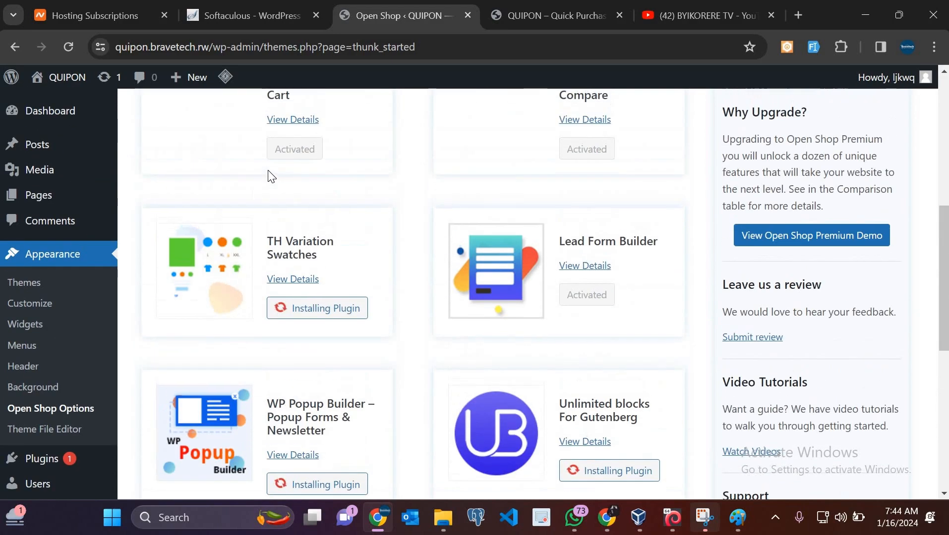
scroll(270, 176, "up", 4)
scroll(268, 176, "up", 3)
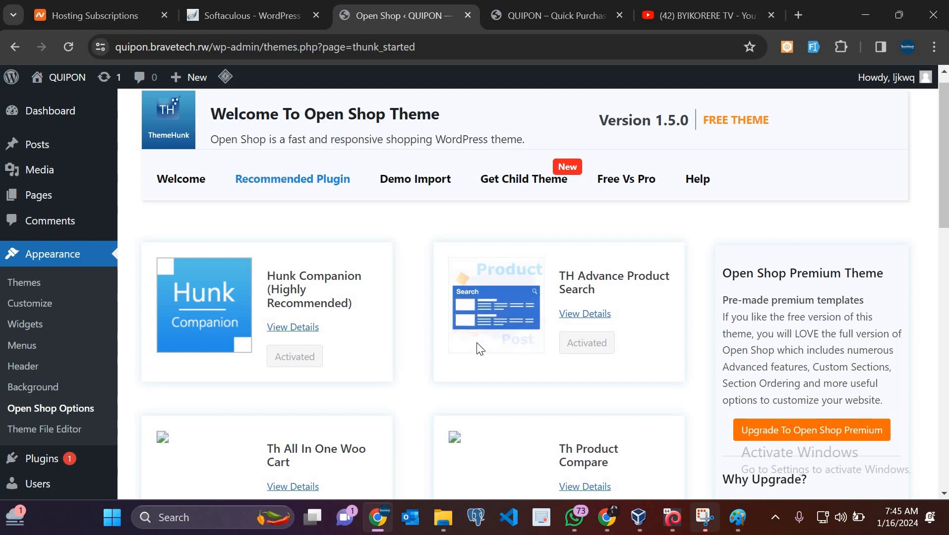
Install the One Click Demo Import plugin from Open Shop's demo import options and let it activate
scroll(479, 350, "down", 10)
scroll(445, 290, "down", 5)
scroll(417, 226, "up", 15)
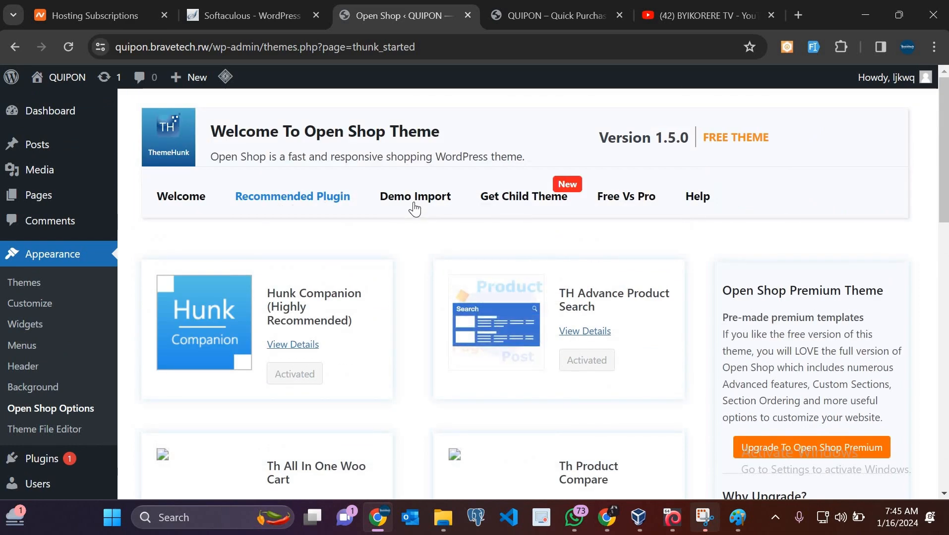
left_click(415, 197)
scroll(417, 208, "down", 5)
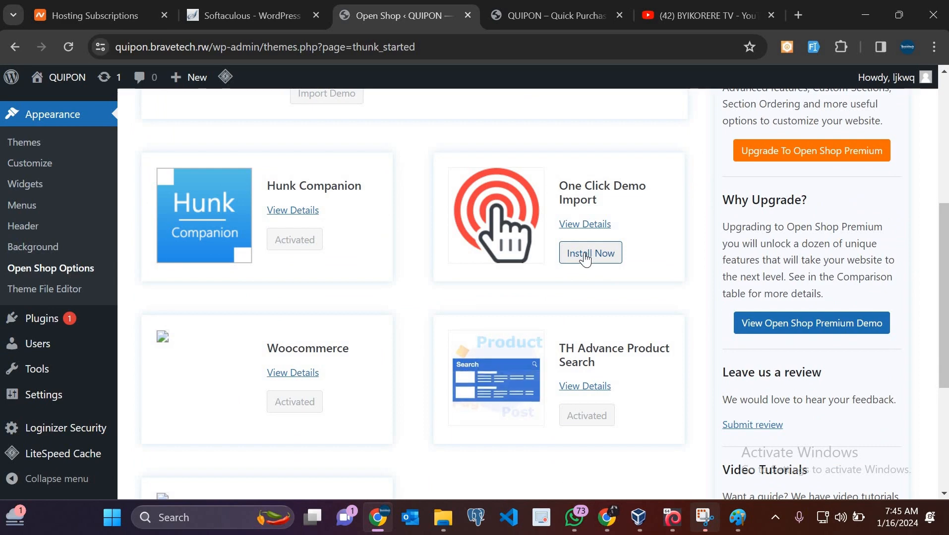
left_click(585, 258)
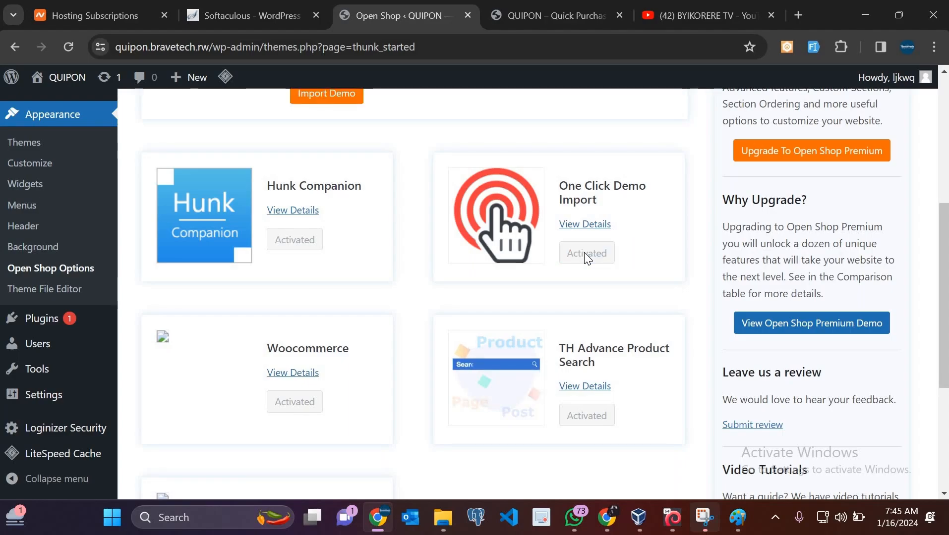
scroll(585, 256, "up", 3)
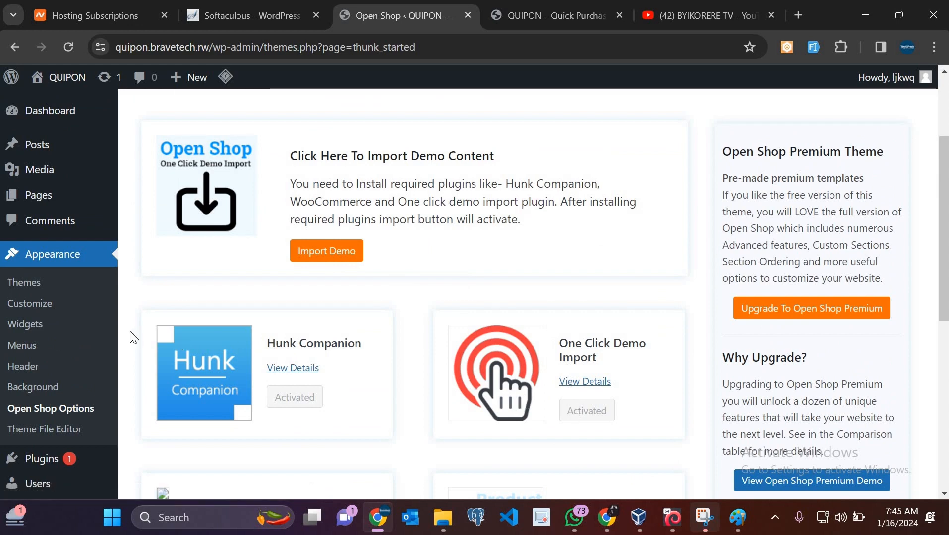
Start the Open Shop demo import, then view the QUIPON – Quick Purchase front page
left_click(329, 256)
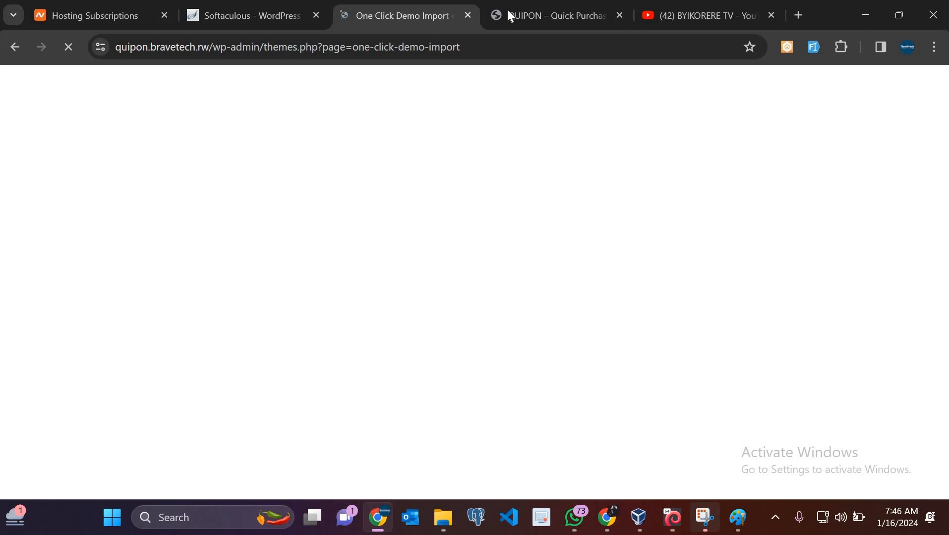
left_click(537, 13)
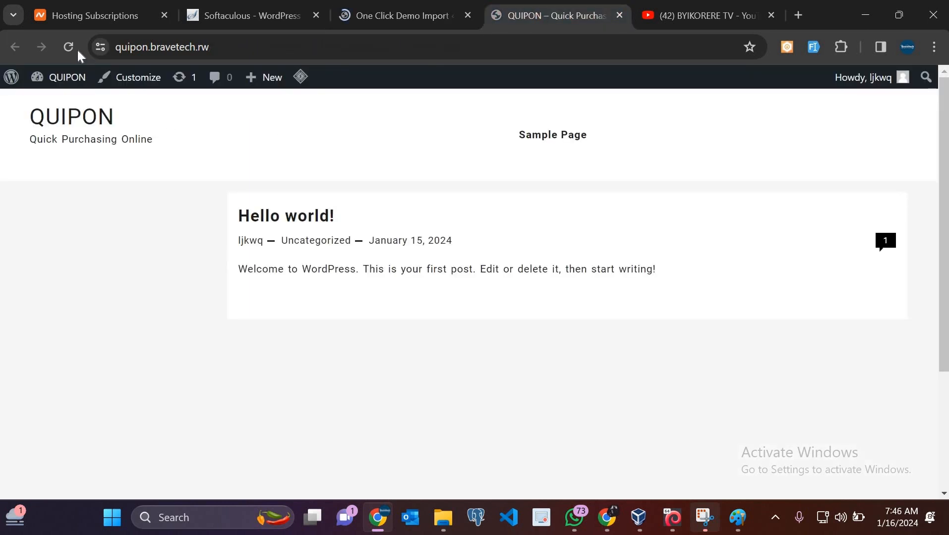
left_click(71, 49)
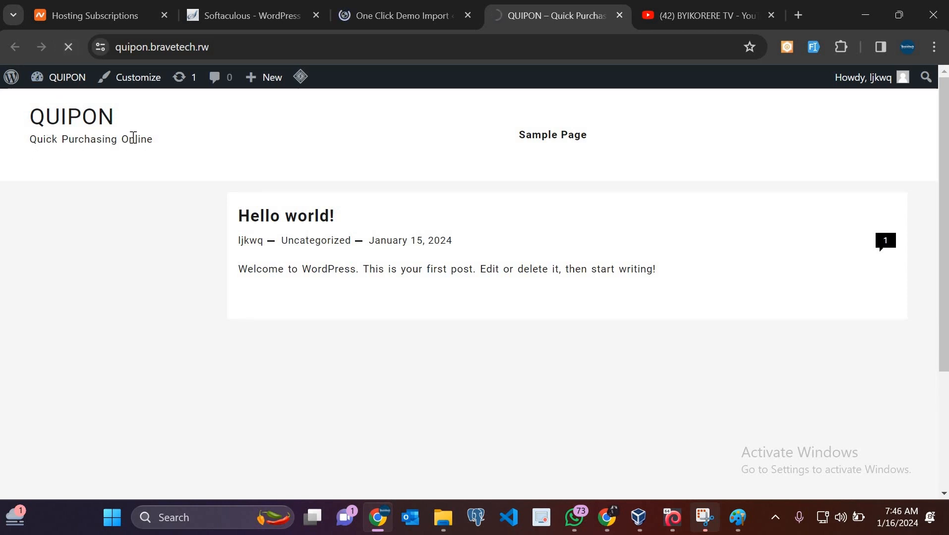
left_click_drag(152, 147, 28, 116)
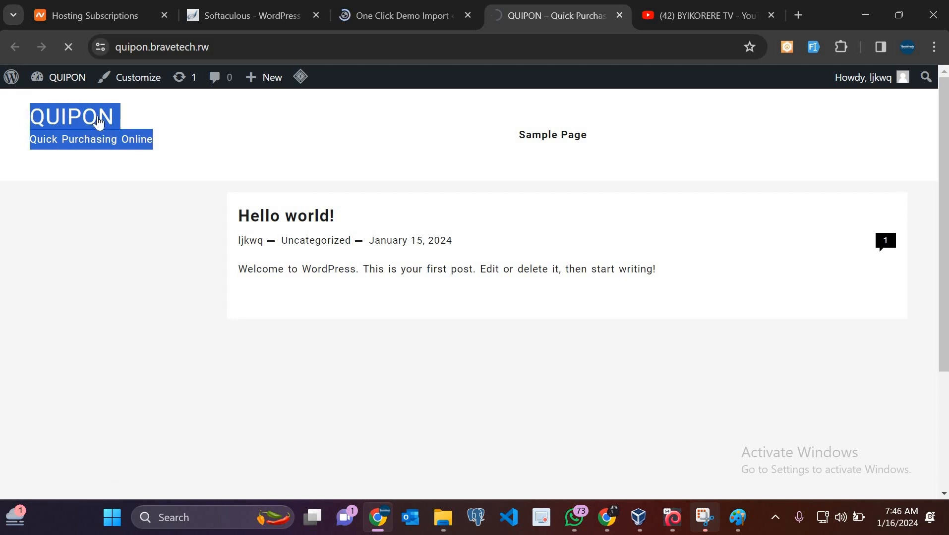
left_click(460, 159)
scroll(460, 158, "down", 3)
scroll(459, 159, "up", 3)
scroll(500, 421, "down", 3)
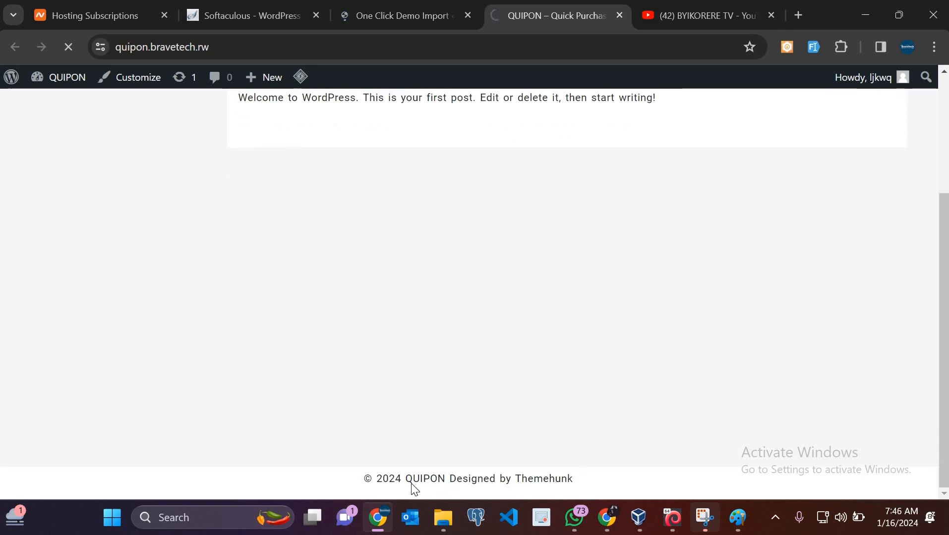
left_click_drag(574, 481, 347, 486)
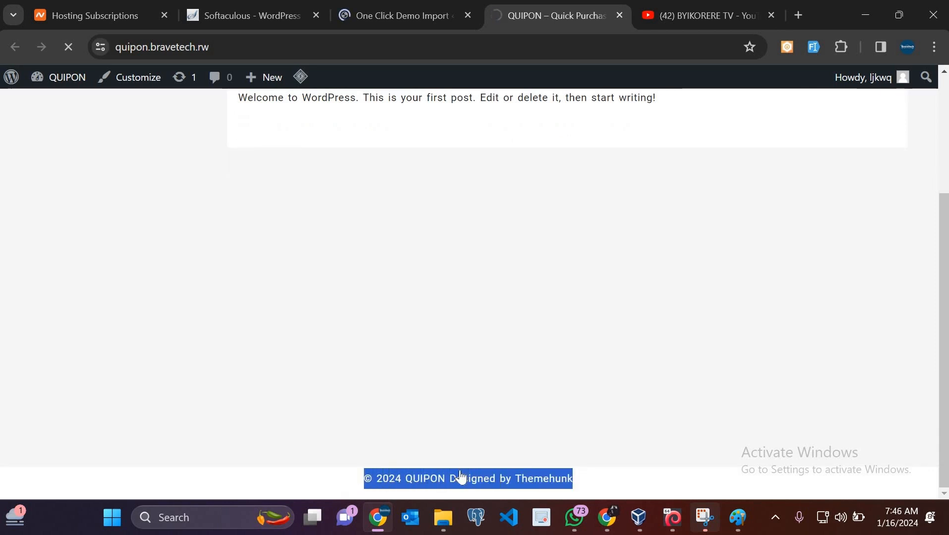
left_click(411, 167)
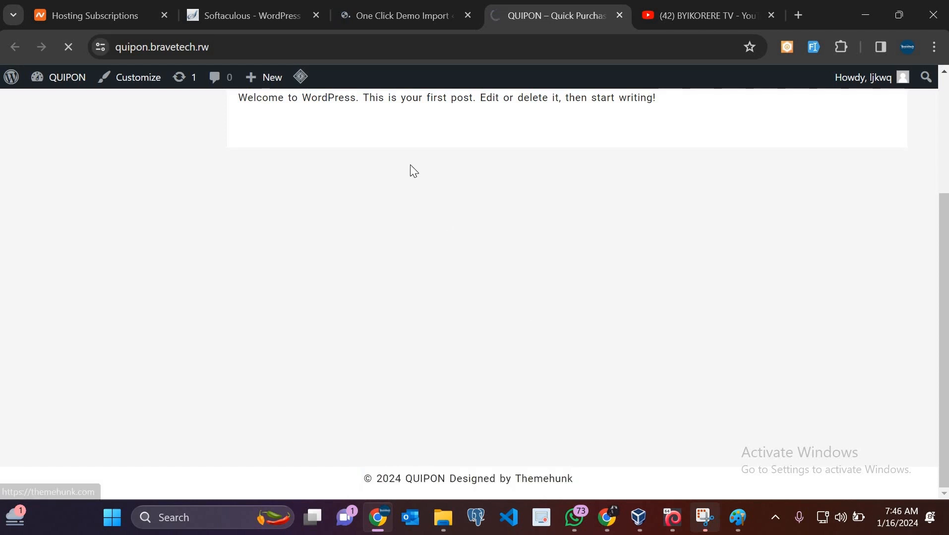
left_click_drag(410, 165, 534, 357)
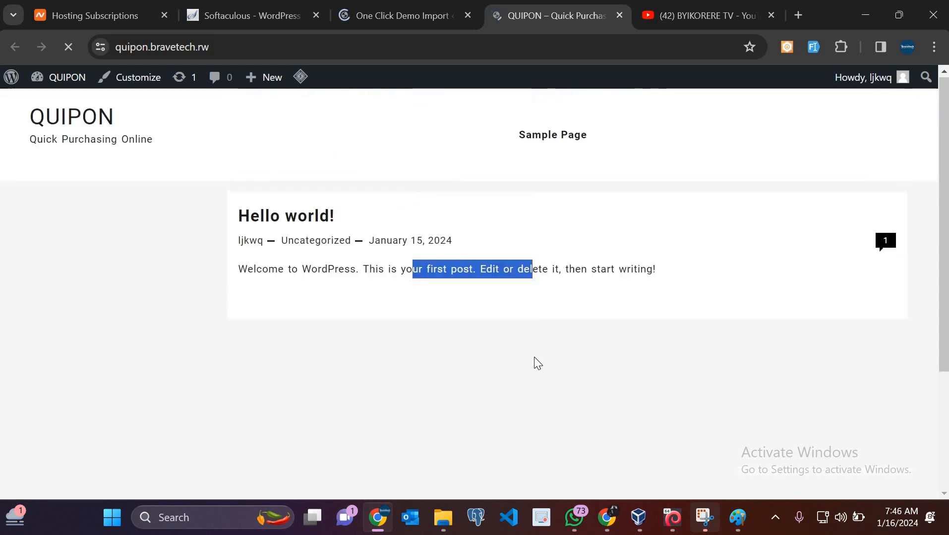
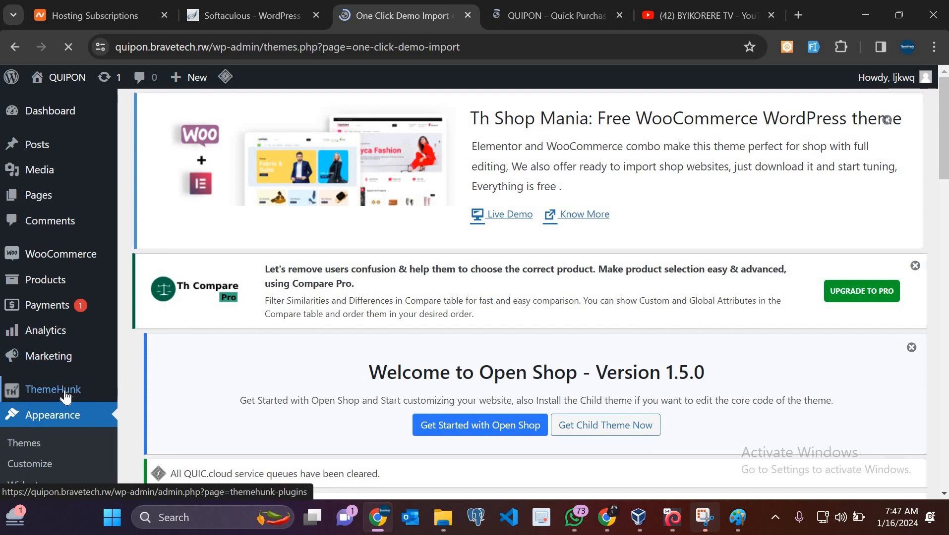
Browse the demo list and choose Import Demo under Open Shop Default
scroll(65, 398, "down", 2)
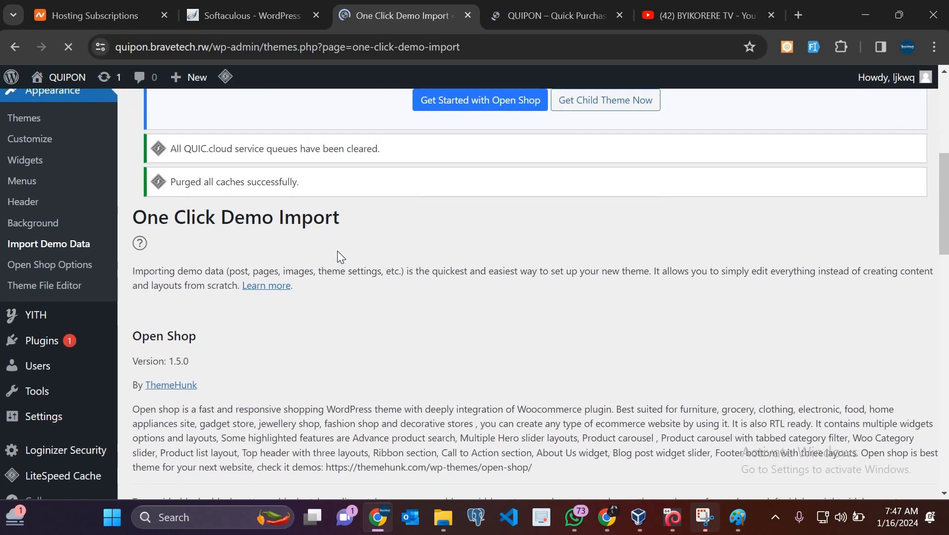
scroll(337, 255, "down", 4)
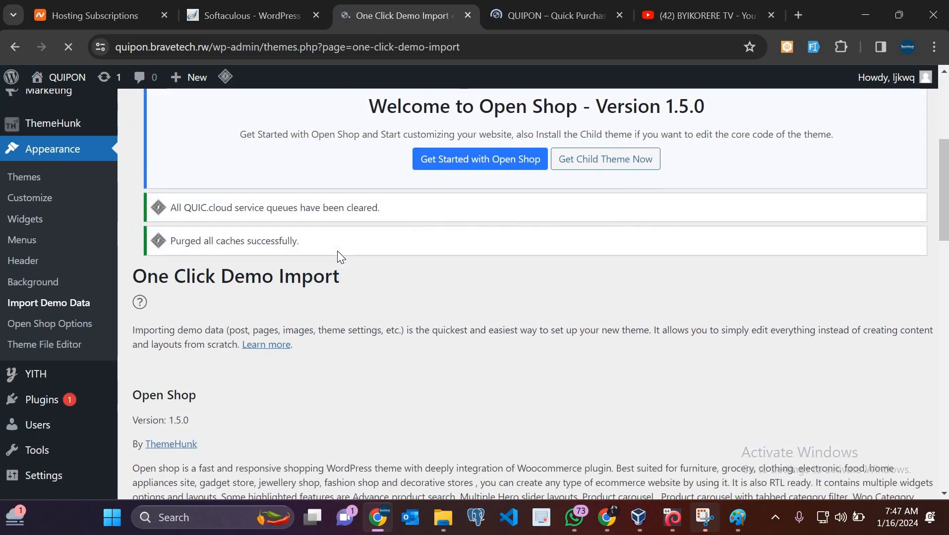
scroll(337, 250, "down", 13)
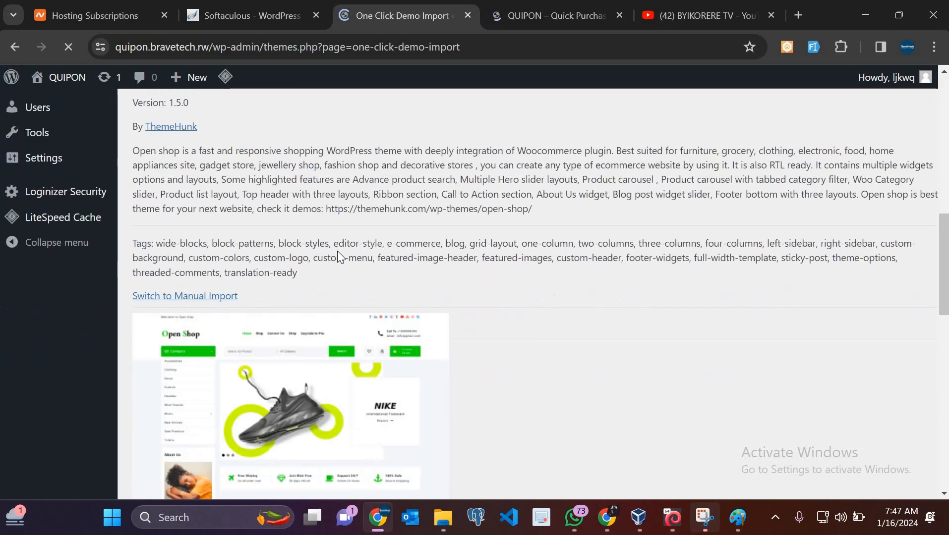
scroll(337, 250, "up", 4)
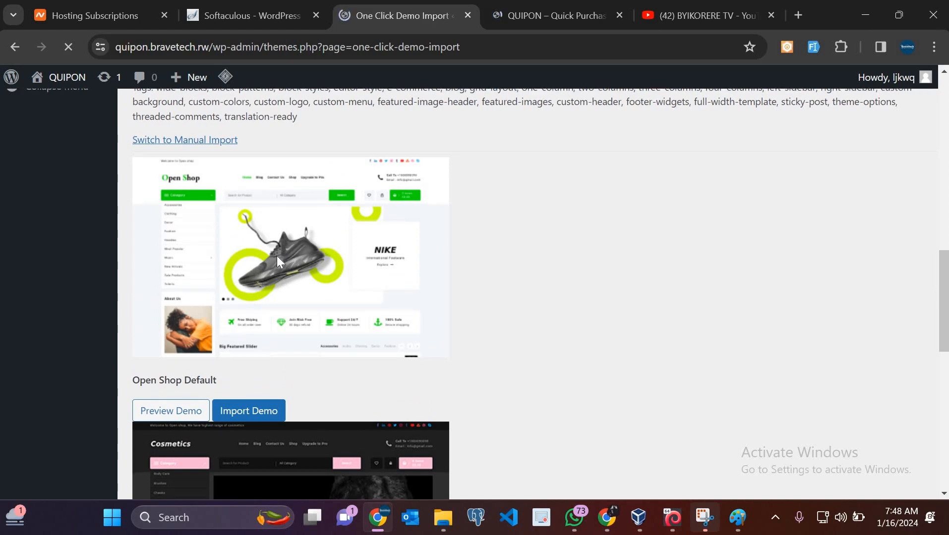
scroll(277, 256, "down", 4)
scroll(277, 263, "down", 6)
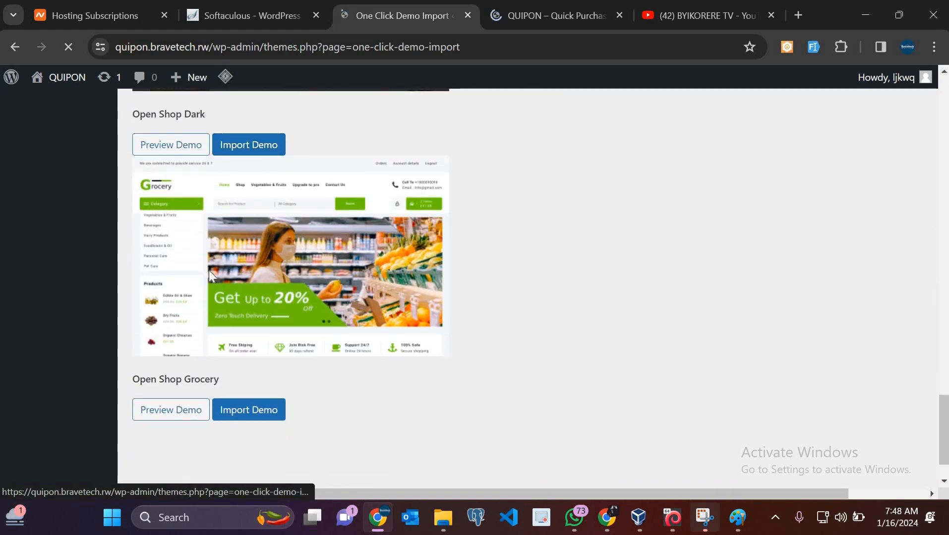
scroll(278, 333, "down", 2)
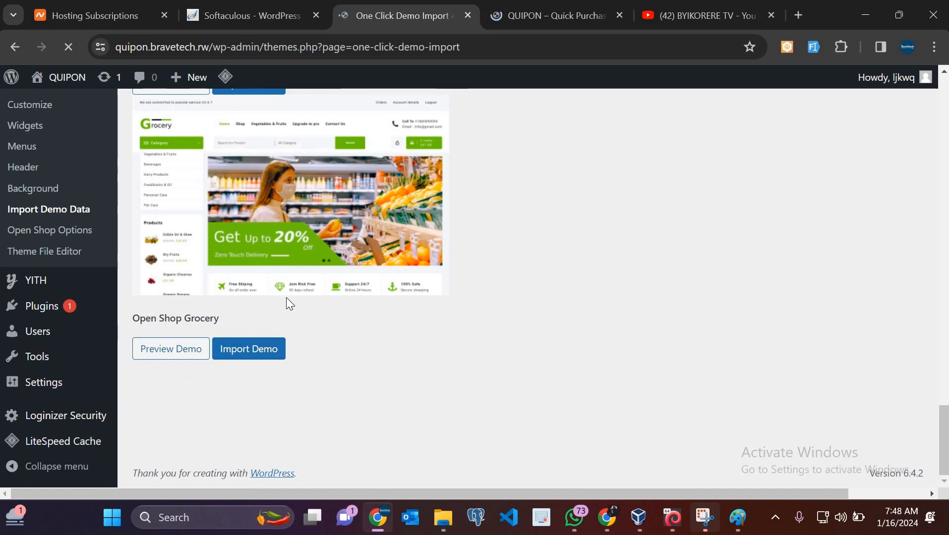
scroll(286, 298, "up", 3)
scroll(298, 223, "down", 4)
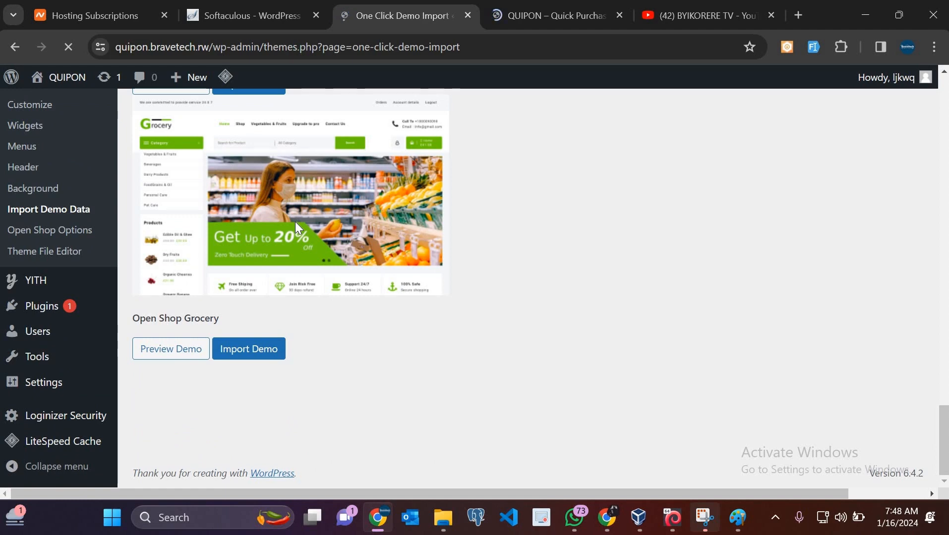
scroll(295, 221, "up", 7)
scroll(295, 221, "up", 3)
scroll(248, 222, "down", 5)
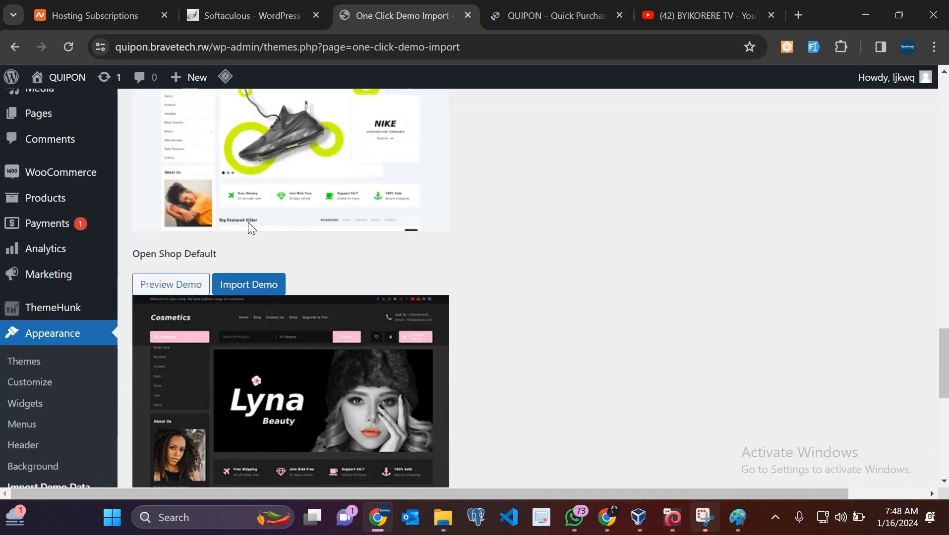
scroll(299, 219, "up", 2)
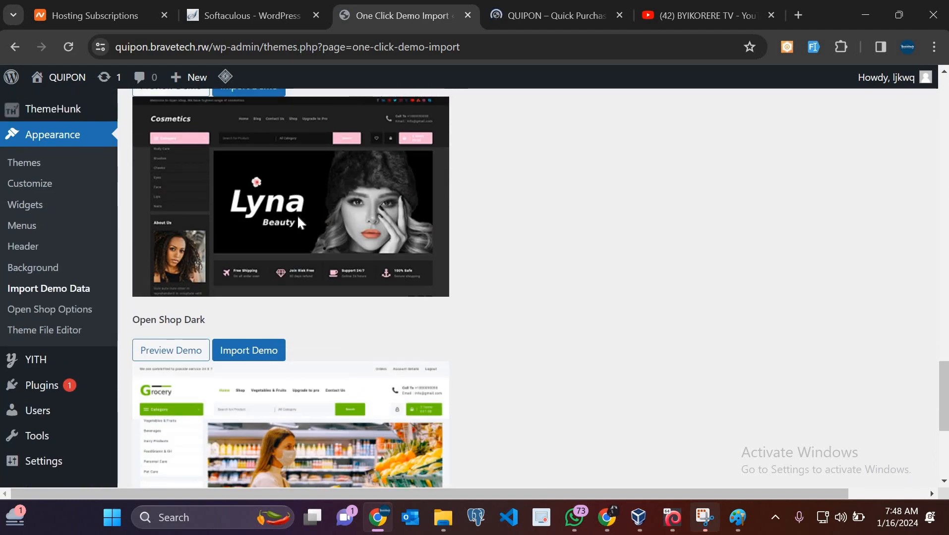
scroll(325, 276, "up", 4)
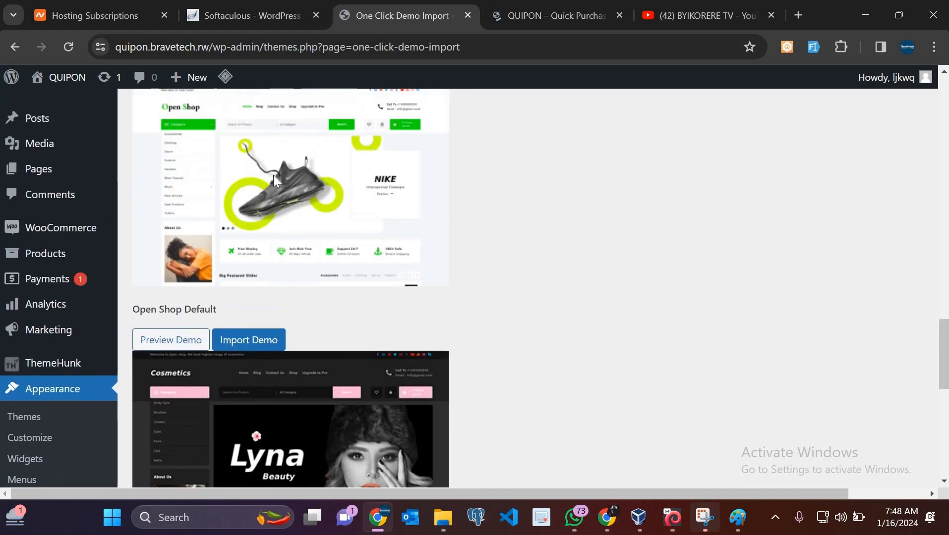
scroll(286, 217, "up", 2)
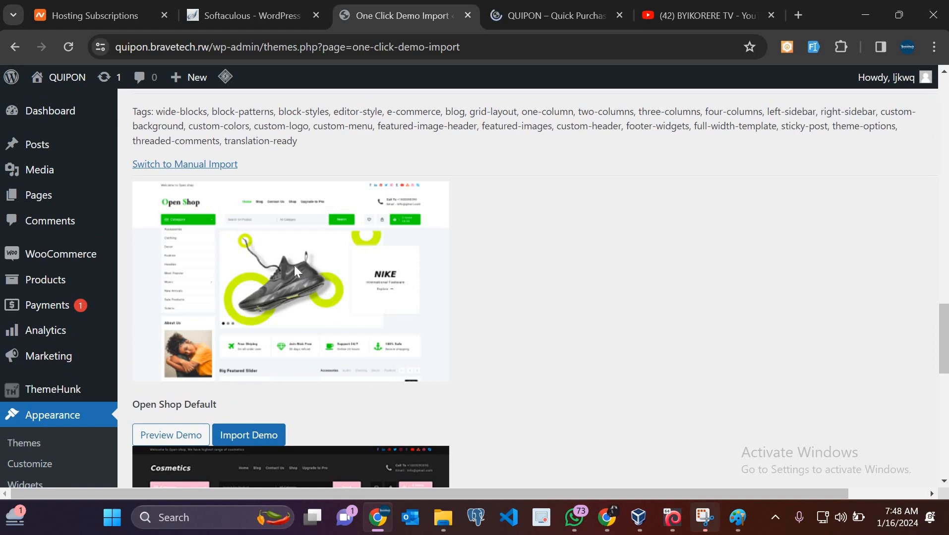
scroll(257, 313, "down", 3)
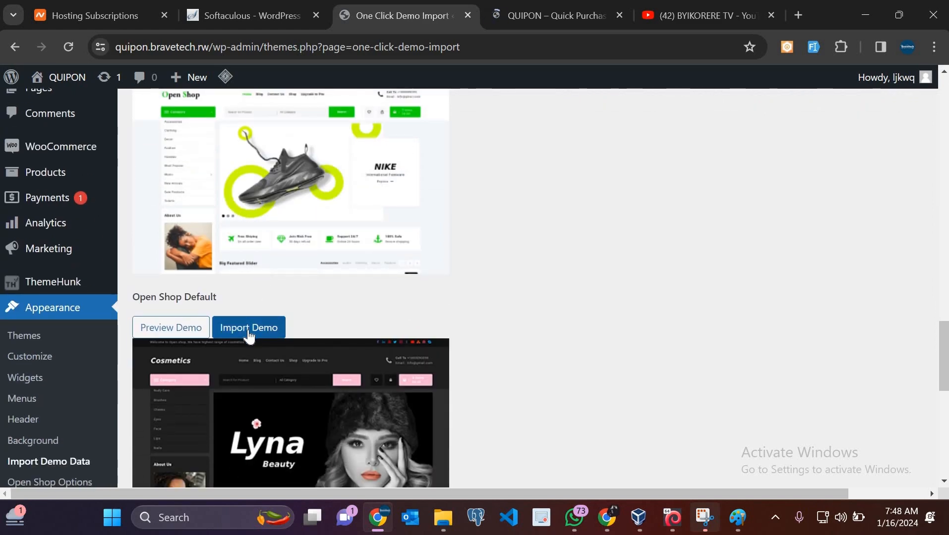
left_click(249, 332)
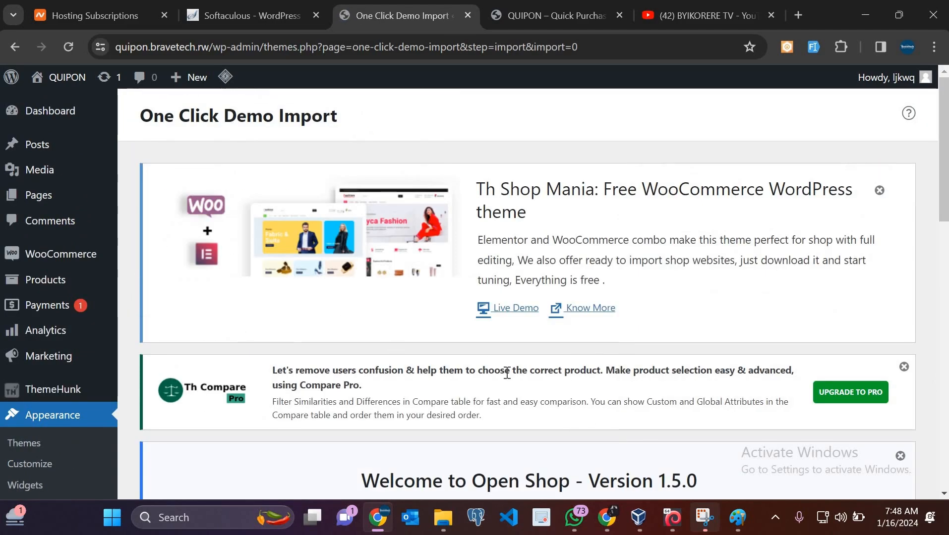
Confirm with Continue & Import, then go back to the QUIPON storefront tab
scroll(506, 372, "down", 1)
scroll(507, 373, "down", 14)
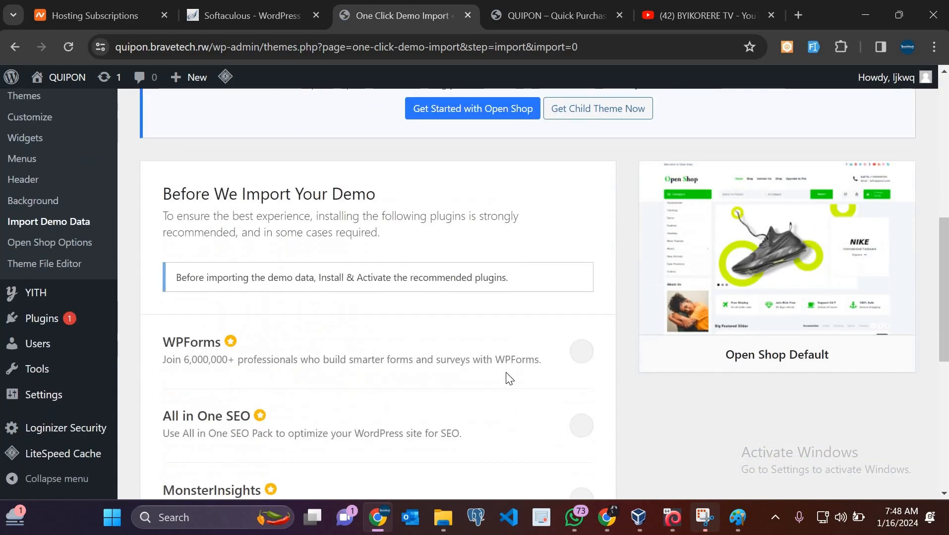
scroll(264, 342, "down", 1)
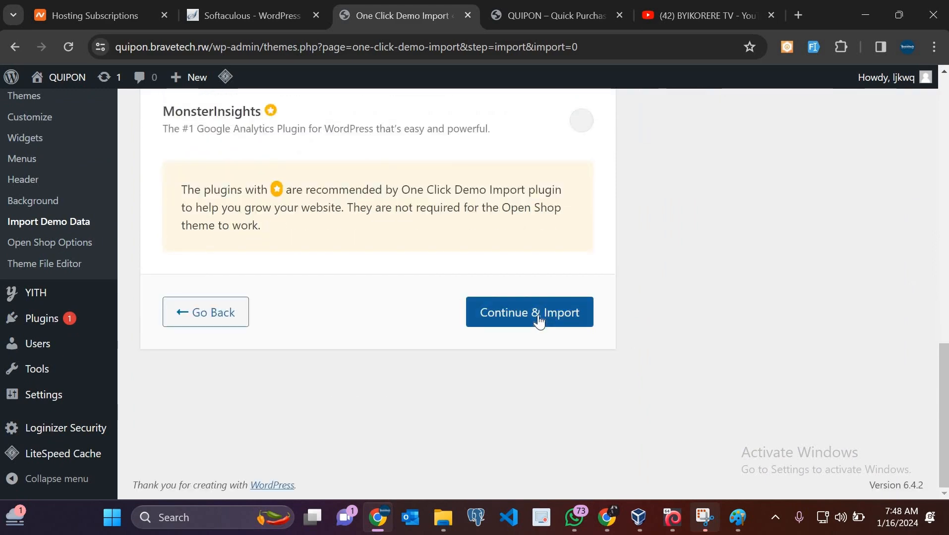
left_click(539, 315)
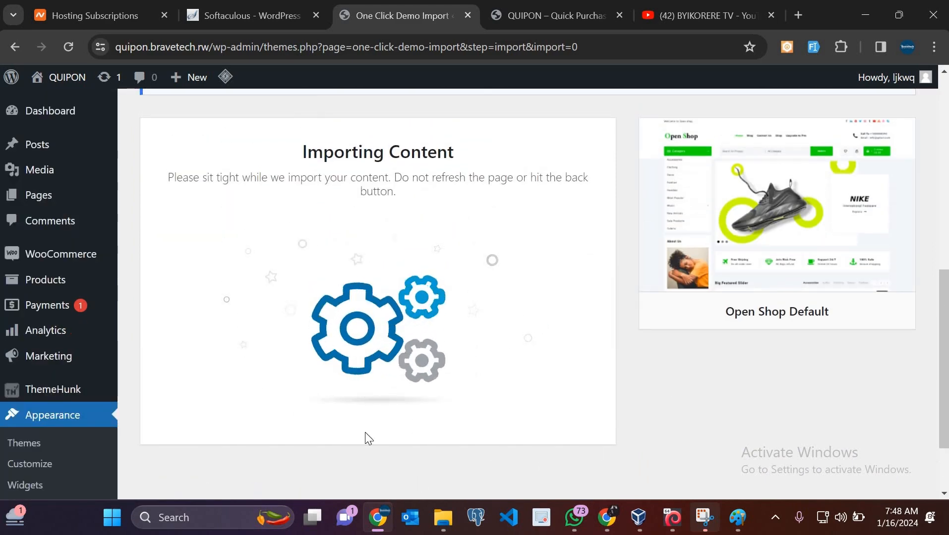
left_click(570, 3)
scroll(502, 246, "up", 5)
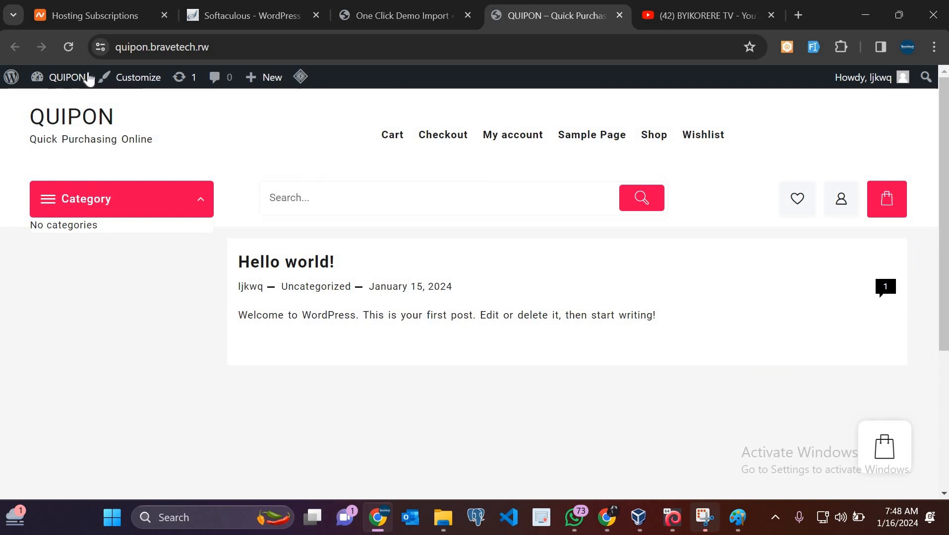
Reload the QUIPON storefront, check the import's progress, and reload the storefront again
left_click(71, 52)
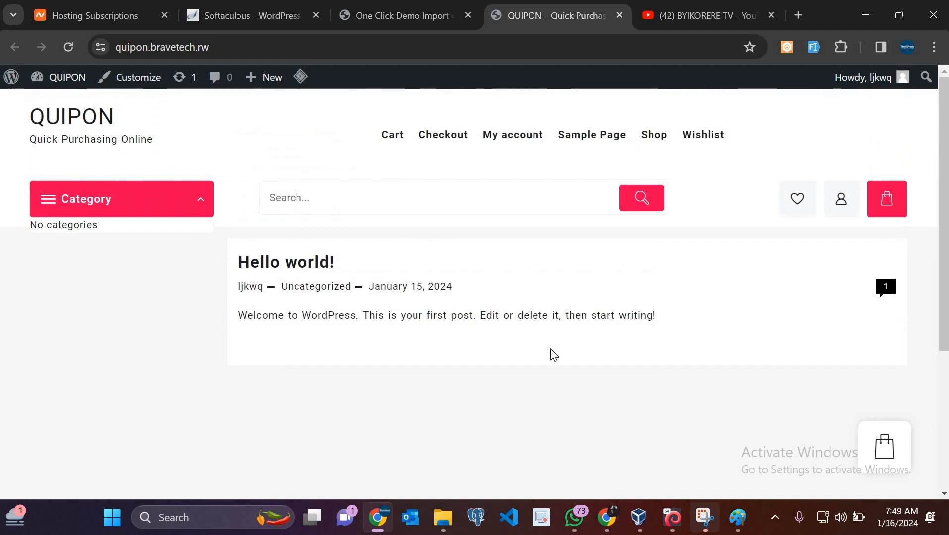
scroll(547, 364, "down", 1)
scroll(546, 364, "up", 1)
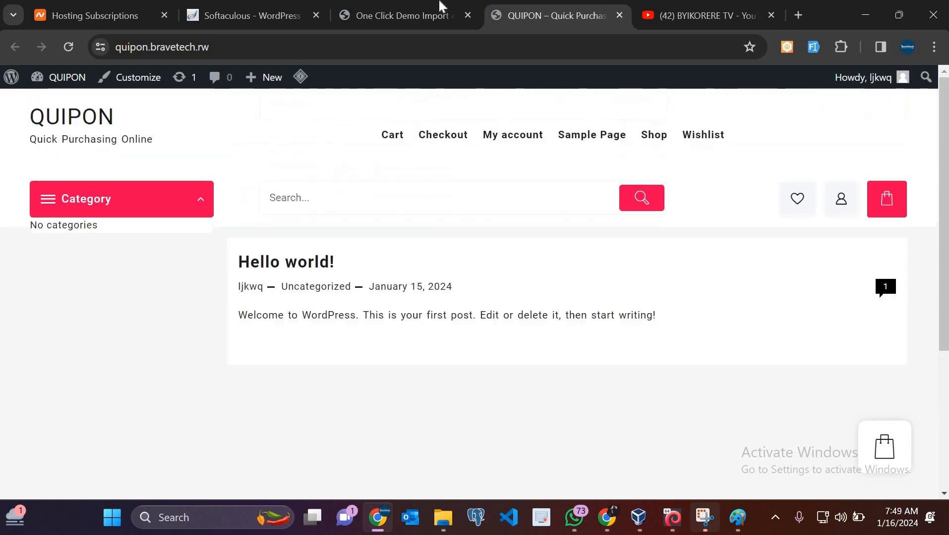
left_click(402, 15)
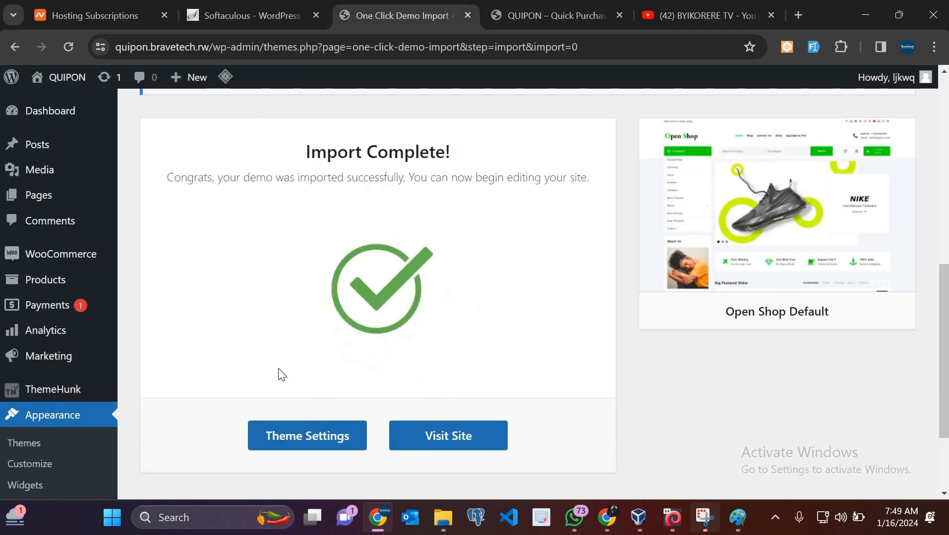
left_click(544, 7)
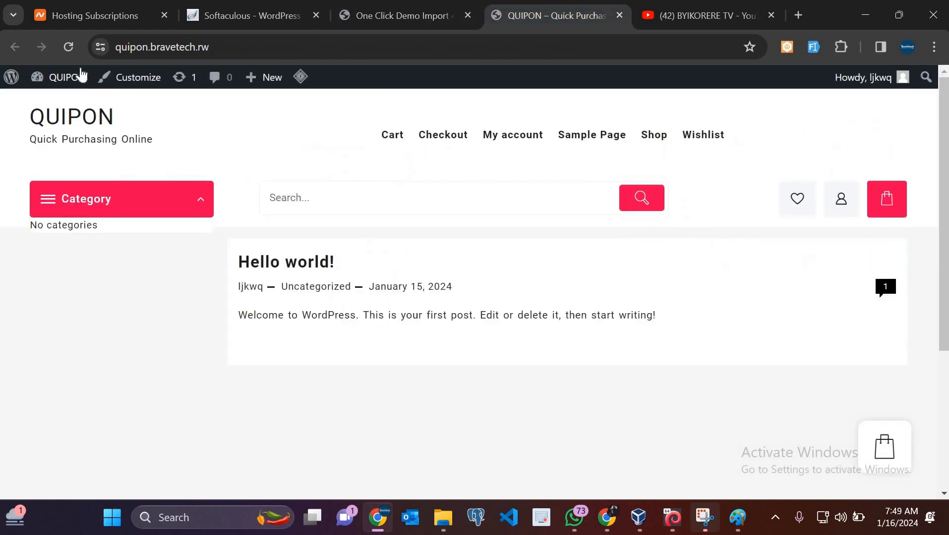
left_click(69, 48)
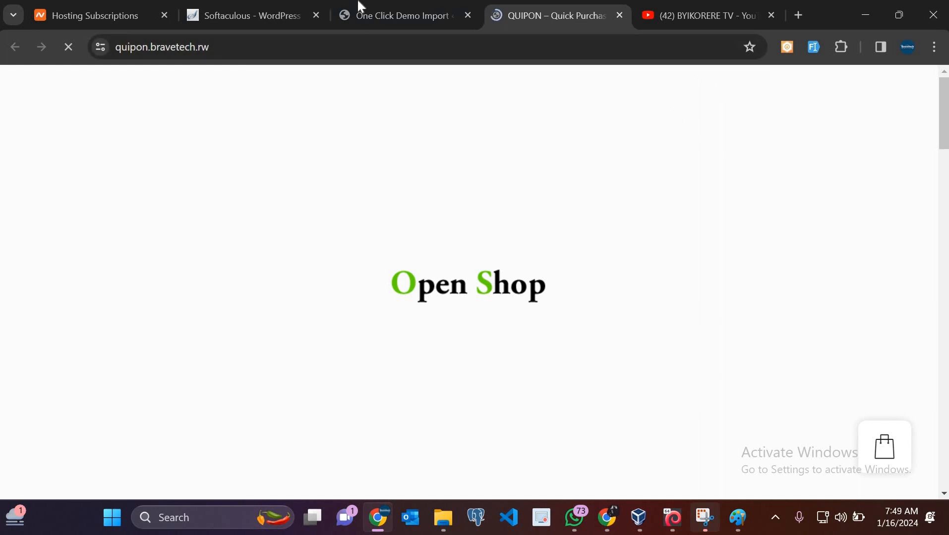
Confirm the Open Shop Default import shows Import Complete!
mouse_move(362, 7)
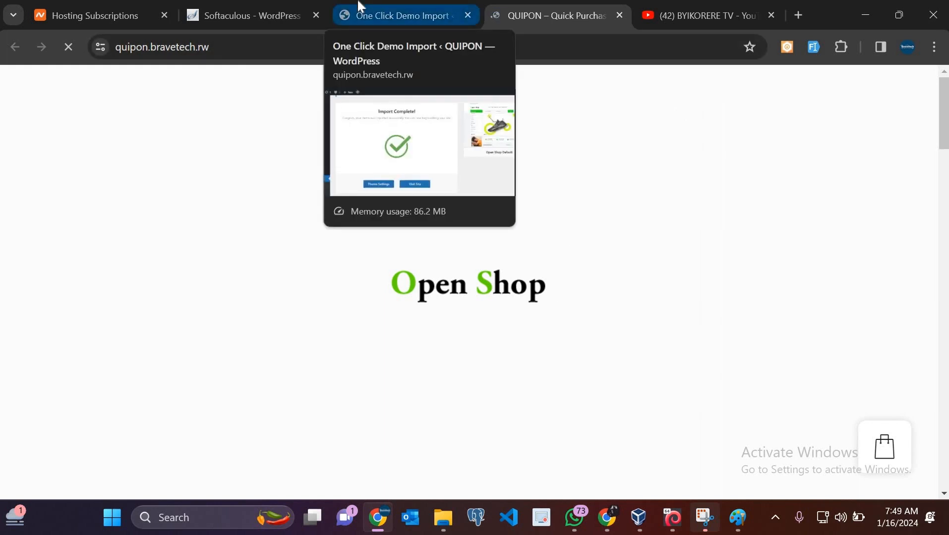
left_click(369, 16)
scroll(411, 397, "down", 3)
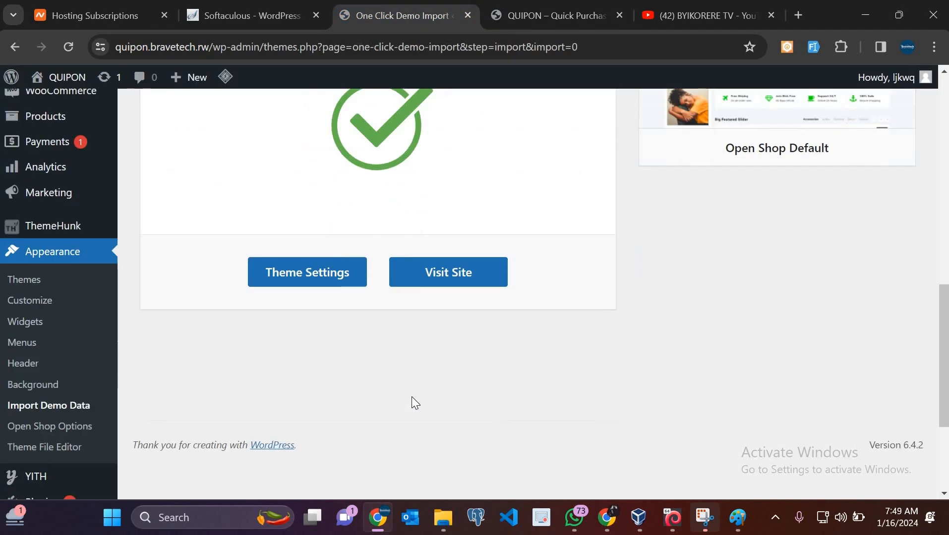
scroll(411, 396, "up", 5)
scroll(472, 120, "up", 8)
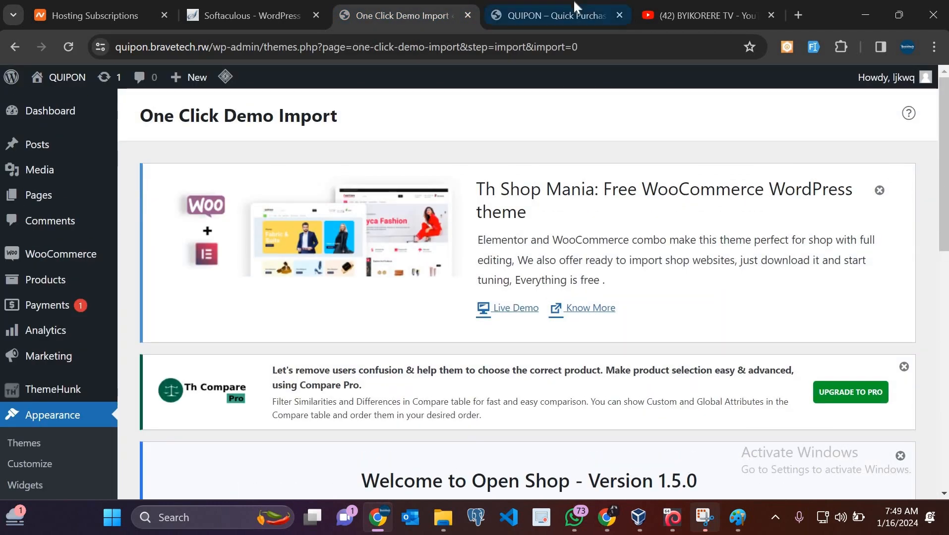
Return to the storefront and scroll through the new Open Shop demo layout
left_click(574, 2)
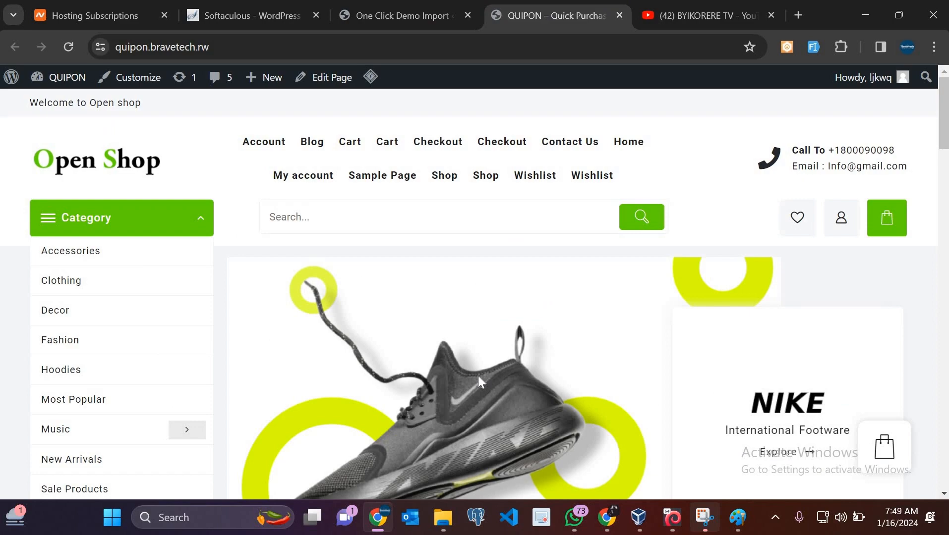
scroll(478, 375, "down", 8)
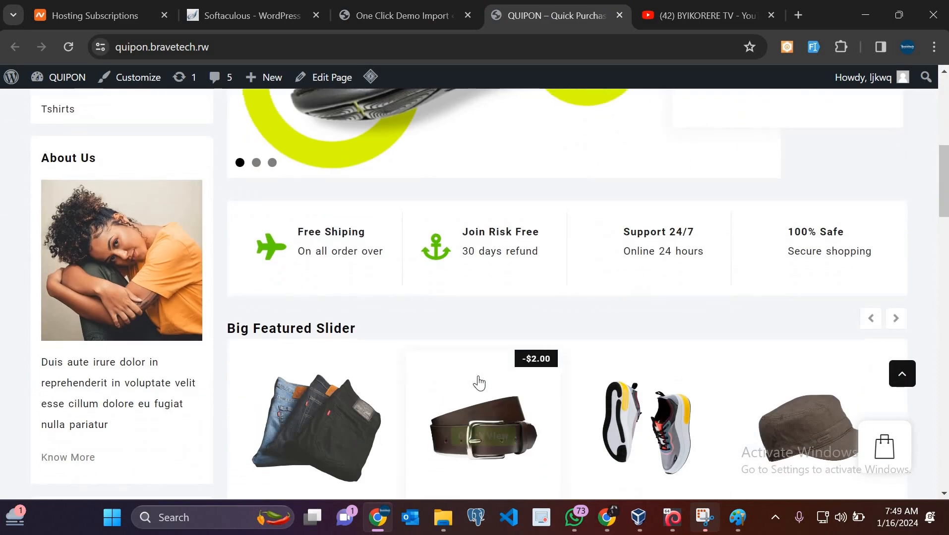
scroll(479, 383, "down", 11)
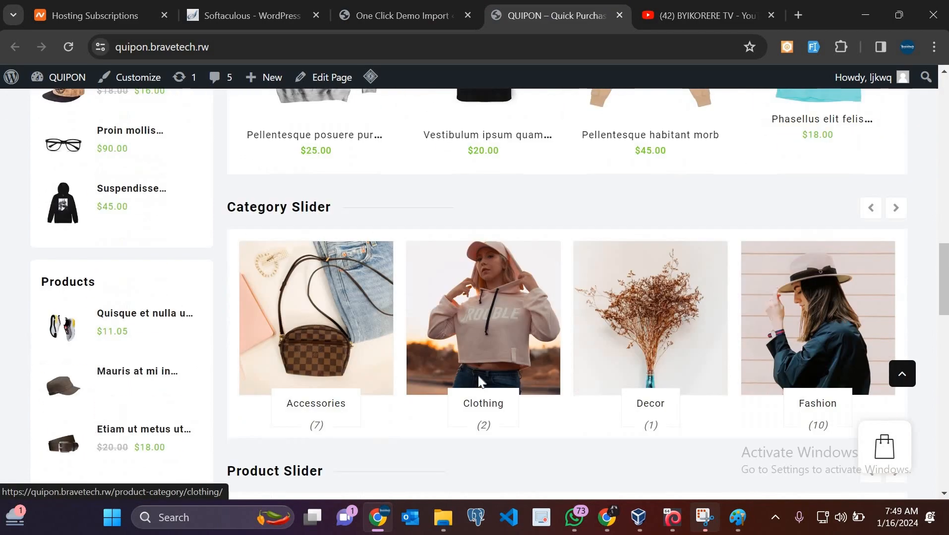
scroll(479, 383, "down", 15)
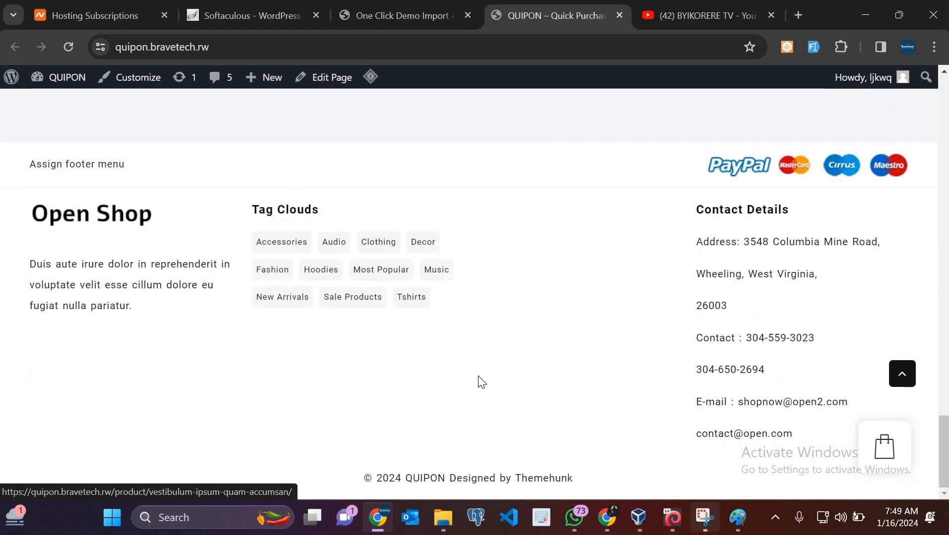
scroll(479, 382, "up", 20)
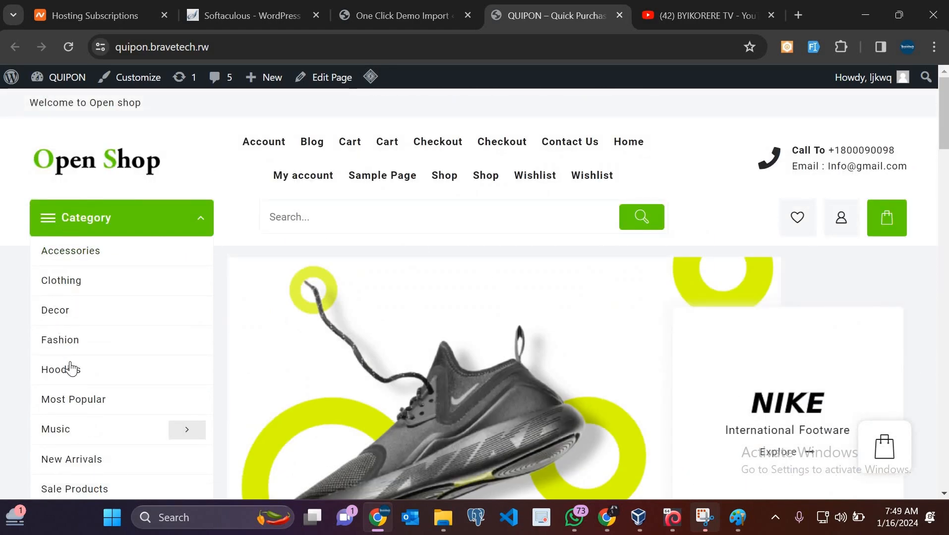
scroll(68, 399, "down", 2)
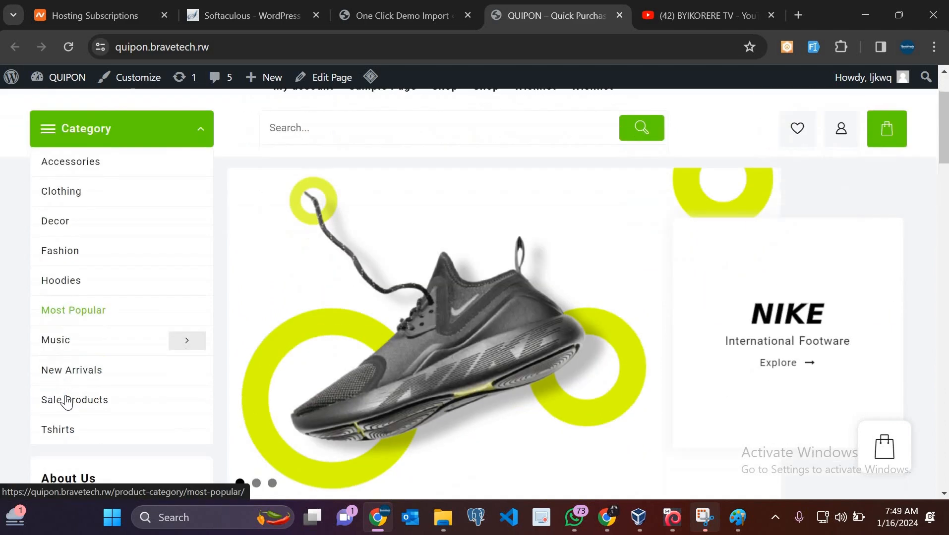
scroll(340, 347, "down", 2)
scroll(342, 353, "down", 1)
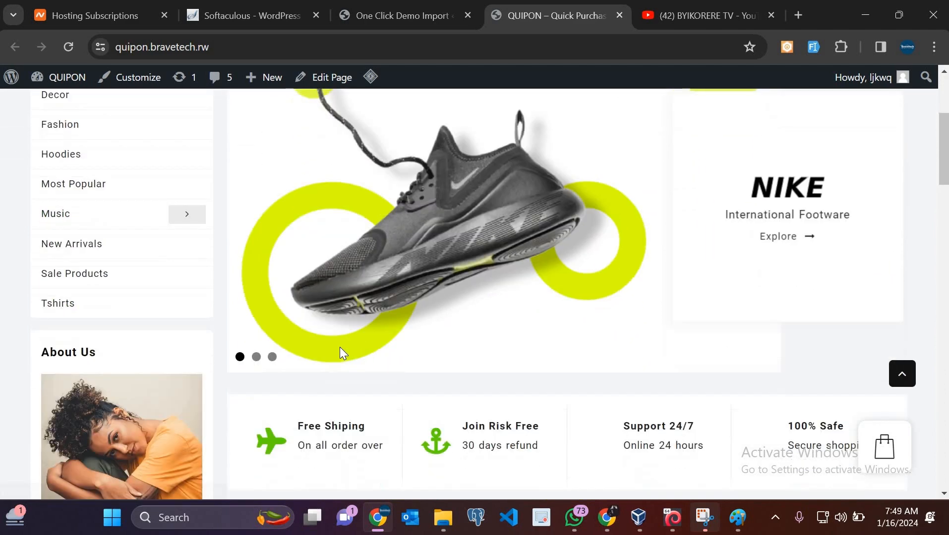
scroll(508, 328, "down", 3)
scroll(807, 340, "up", 5)
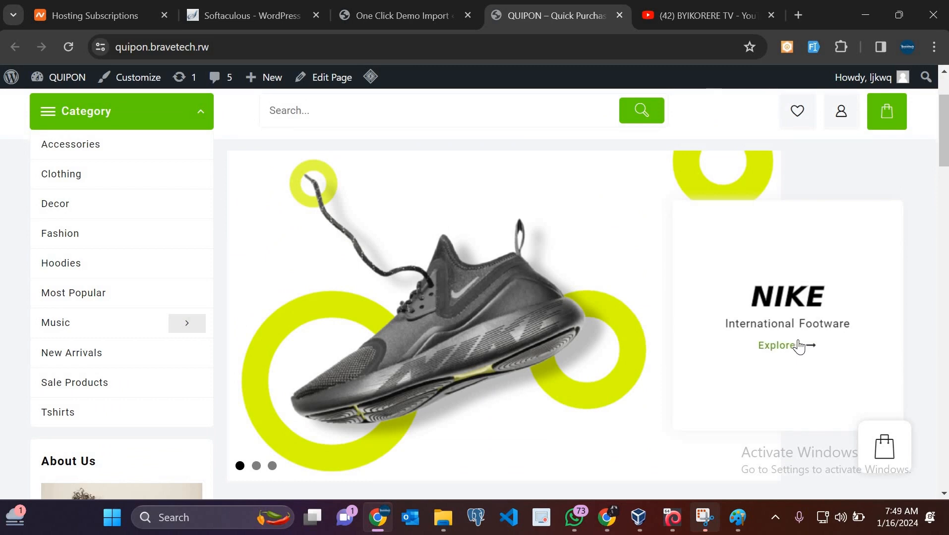
Click Explore on the NIKE slide and cycle the hero slider through AURA and MAYA
left_click(799, 346)
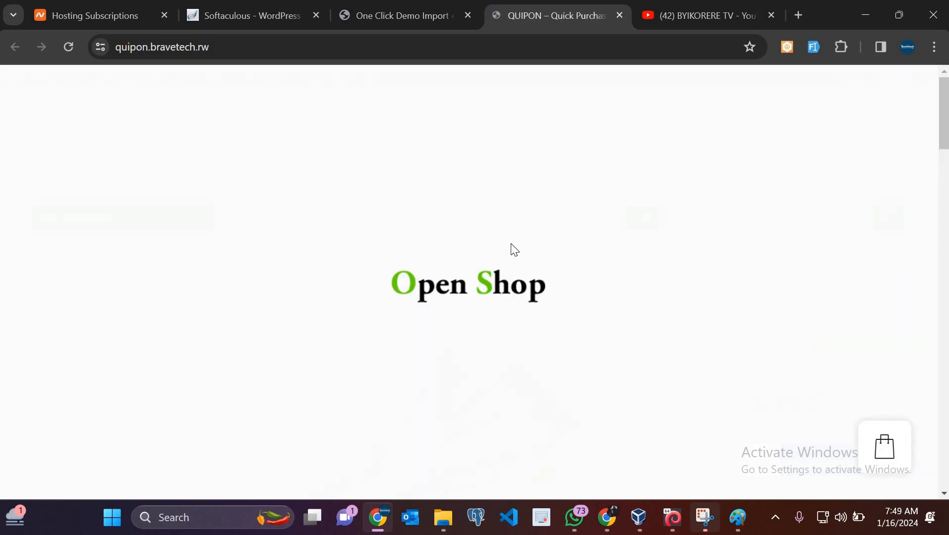
scroll(443, 249, "down", 5)
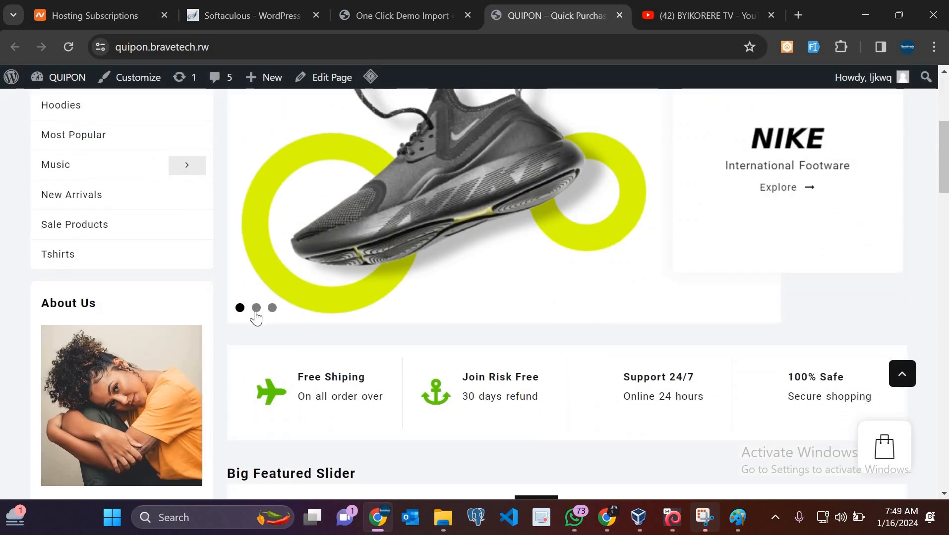
left_click(256, 309)
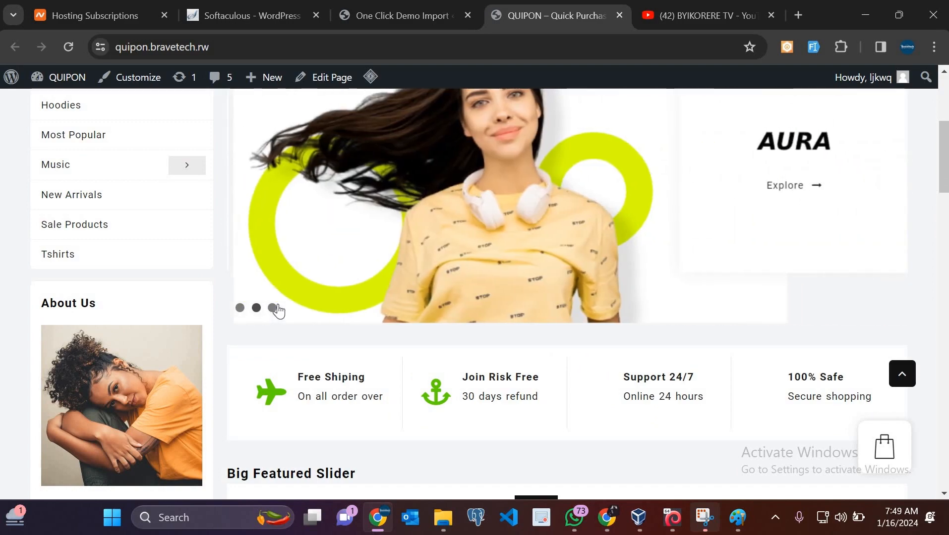
scroll(278, 356, "up", 2)
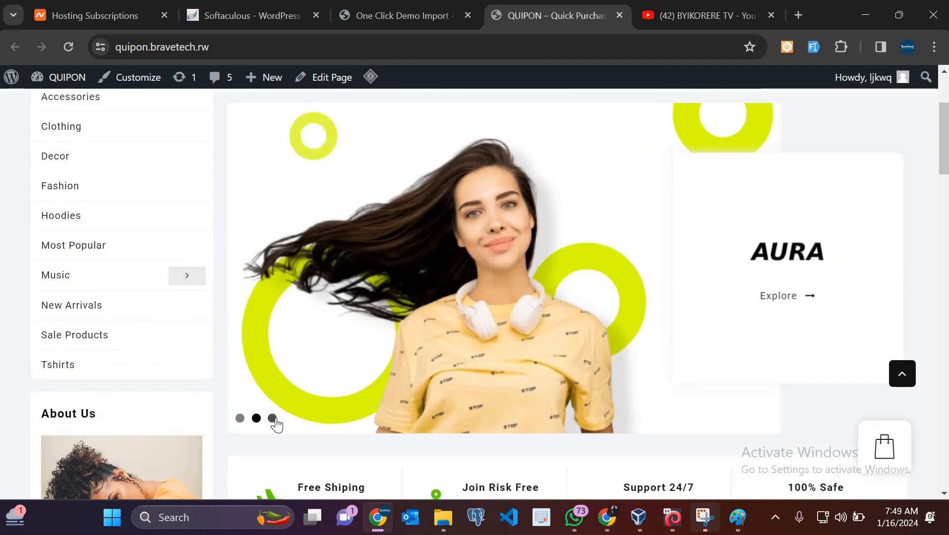
left_click(272, 419)
scroll(630, 218, "up", 3)
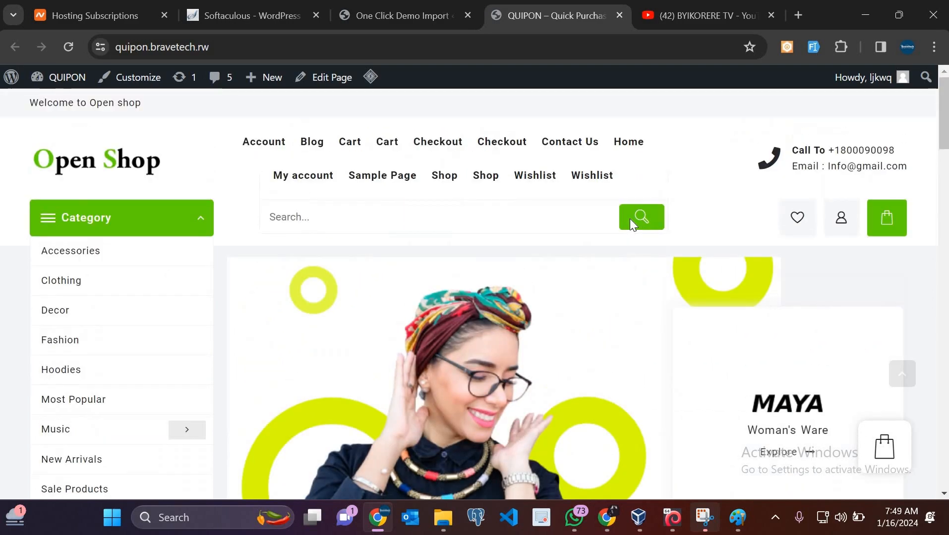
scroll(629, 218, "down", 10)
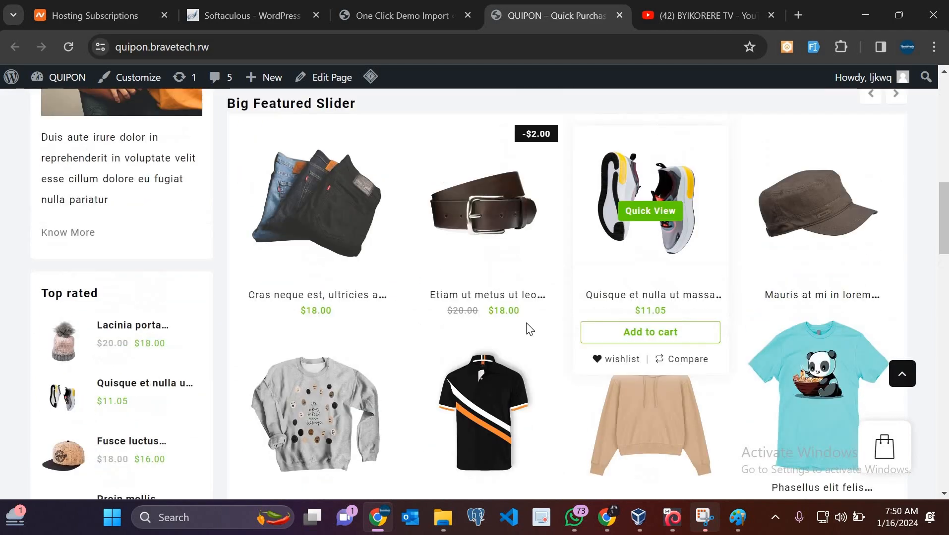
scroll(529, 329, "up", 1)
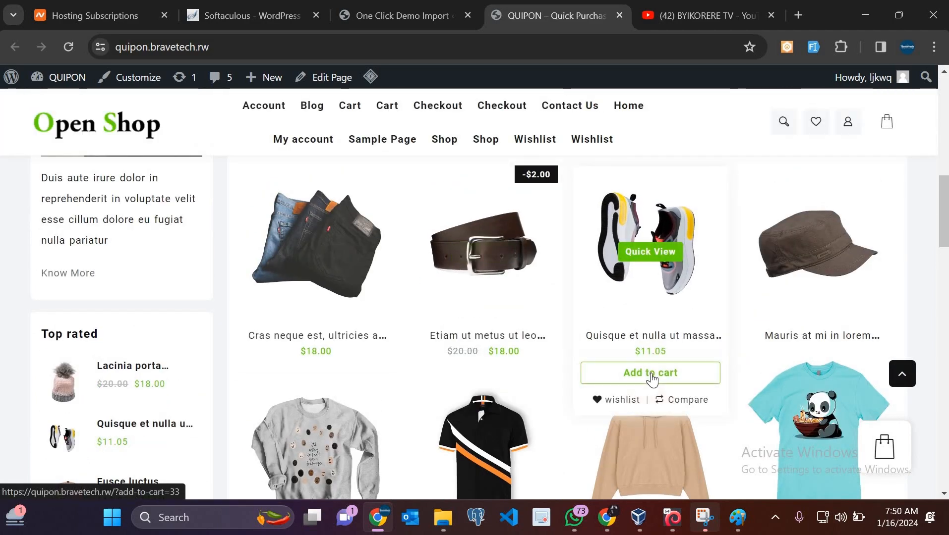
Add the Quisque et nulla ut massa mattis shoe ($11.05) to the cart and proceed to Checkout
left_click(651, 380)
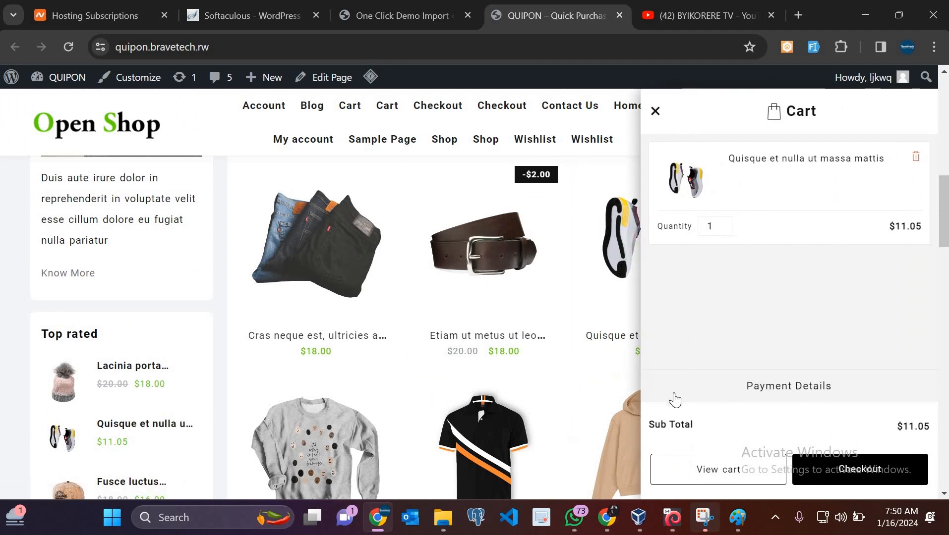
scroll(767, 365, "down", 3)
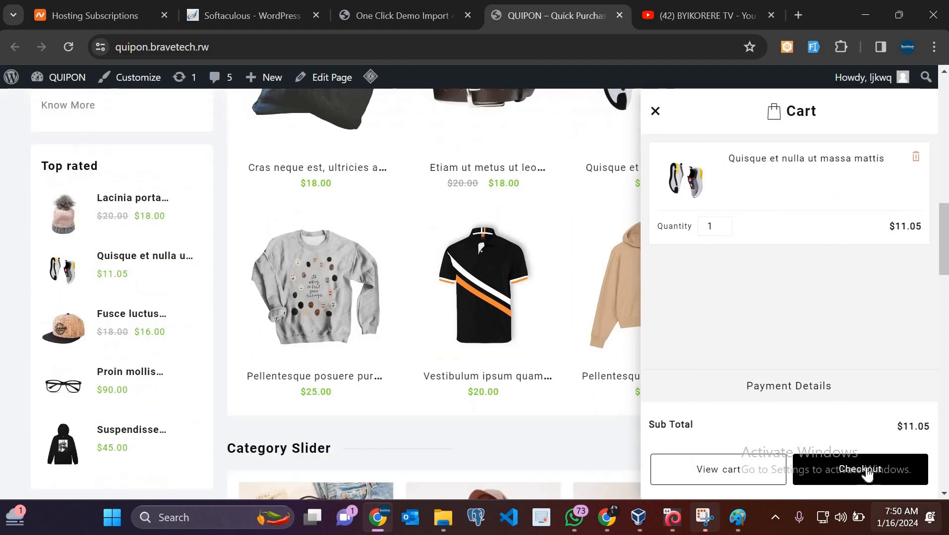
left_click(867, 474)
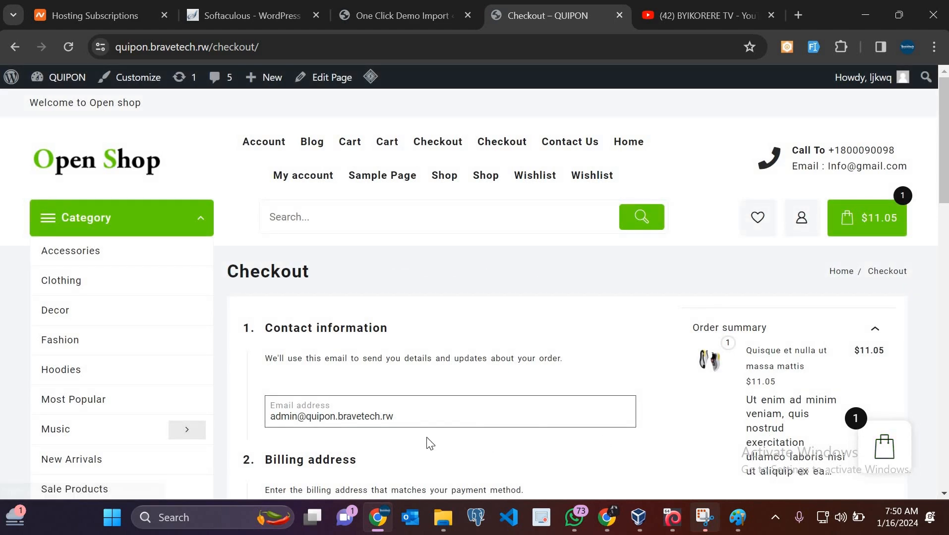
scroll(427, 440, "down", 4)
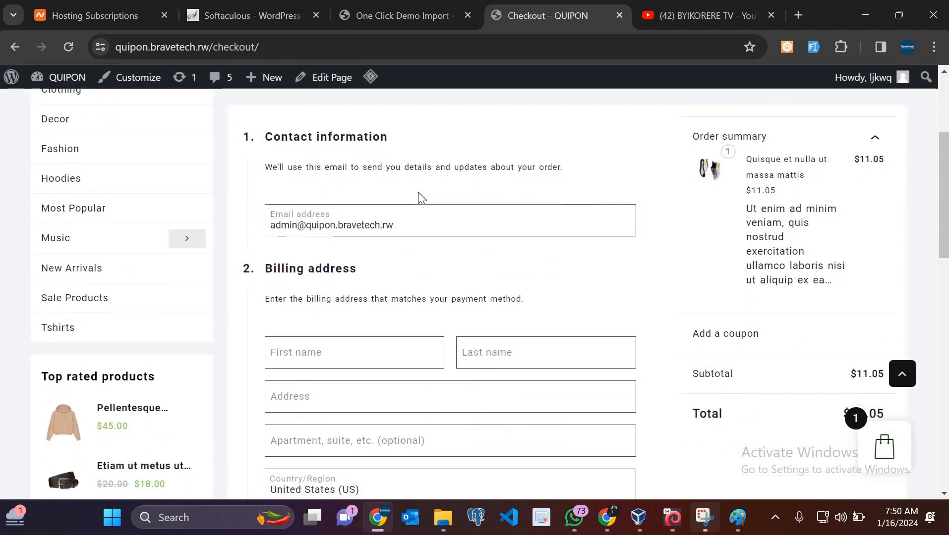
scroll(419, 192, "up", 4)
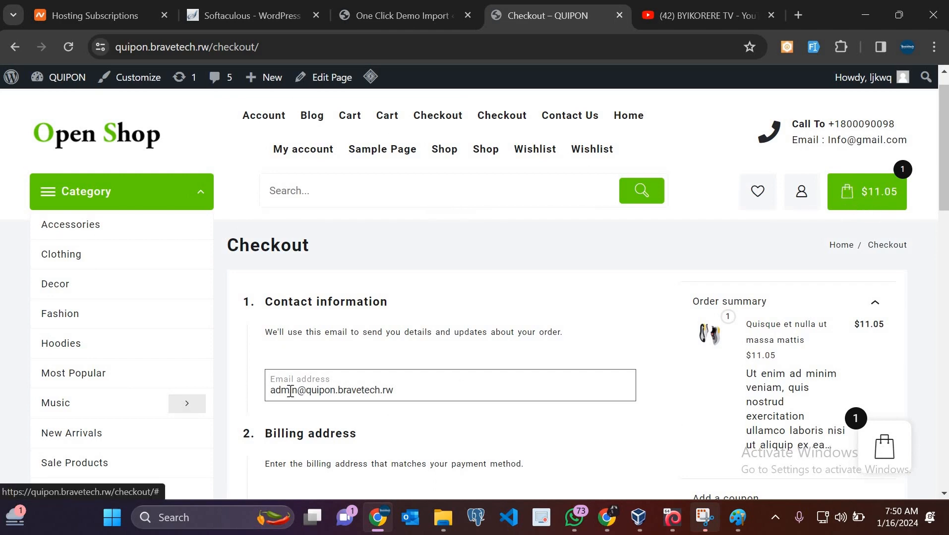
Autofill the billing fields from the saved address and enable Add a note to your order
scroll(290, 391, "down", 6)
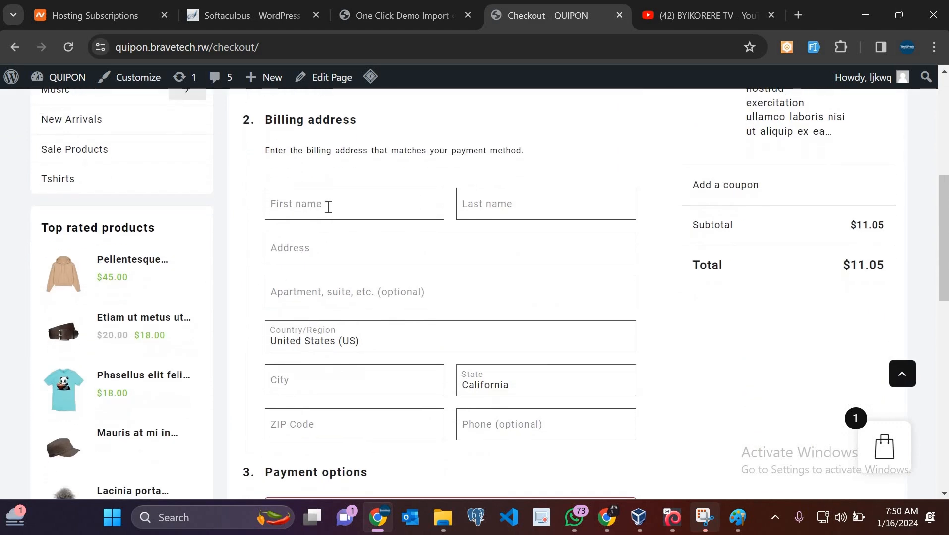
left_click(328, 206)
left_click(388, 248)
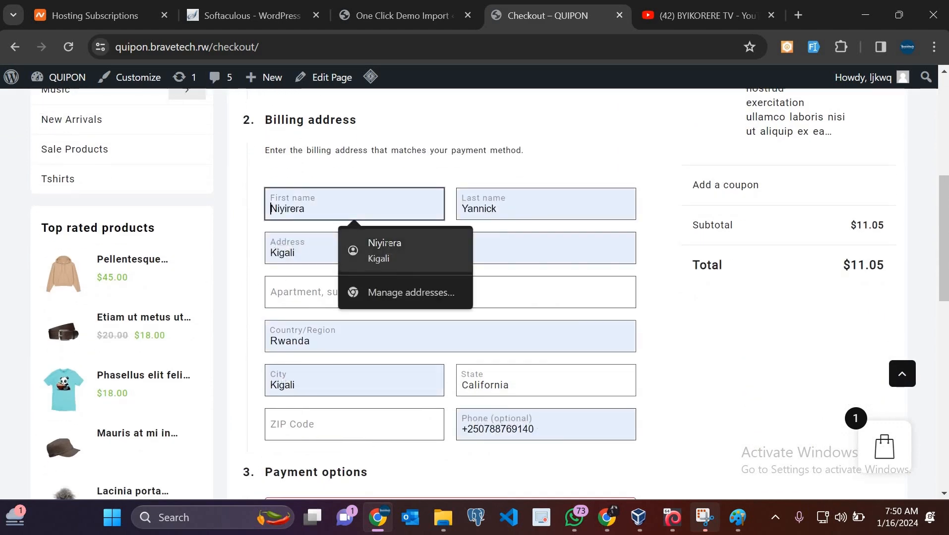
scroll(388, 249, "down", 5)
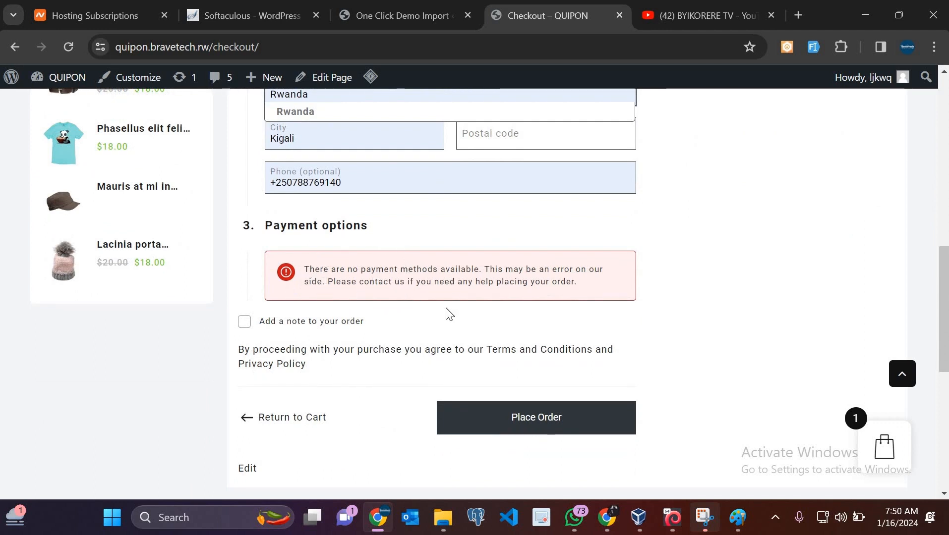
scroll(443, 318, "down", 1)
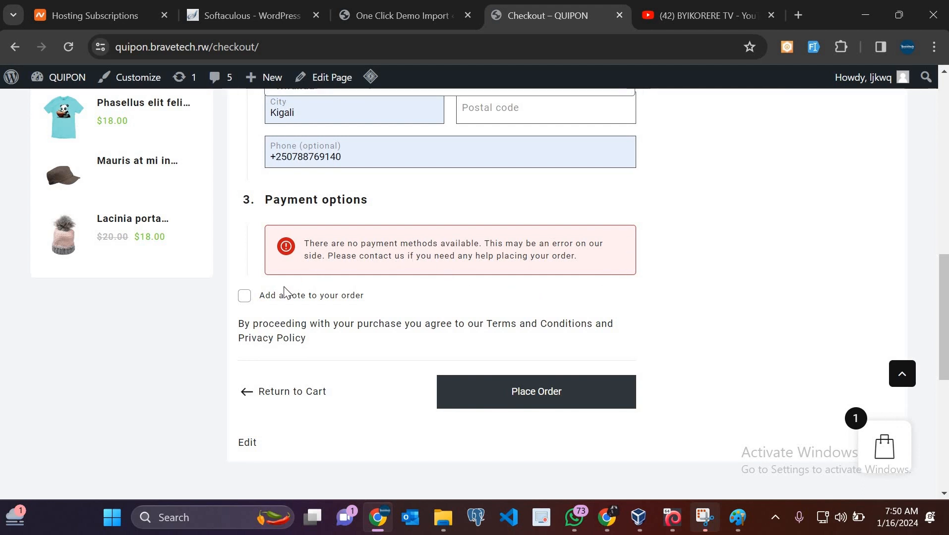
left_click(245, 298)
Place the order, enter postal code 0000, and place the order again
scroll(247, 298, "down", 2)
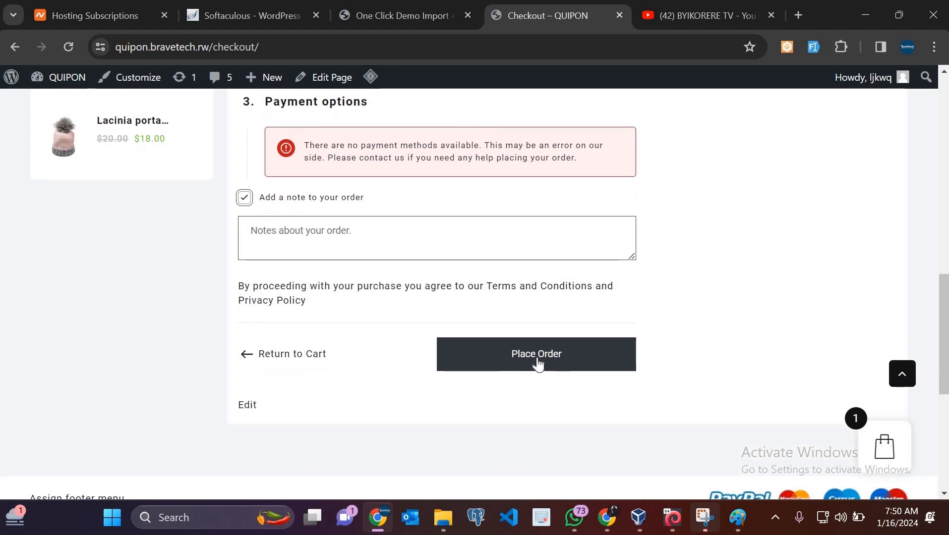
left_click(538, 354)
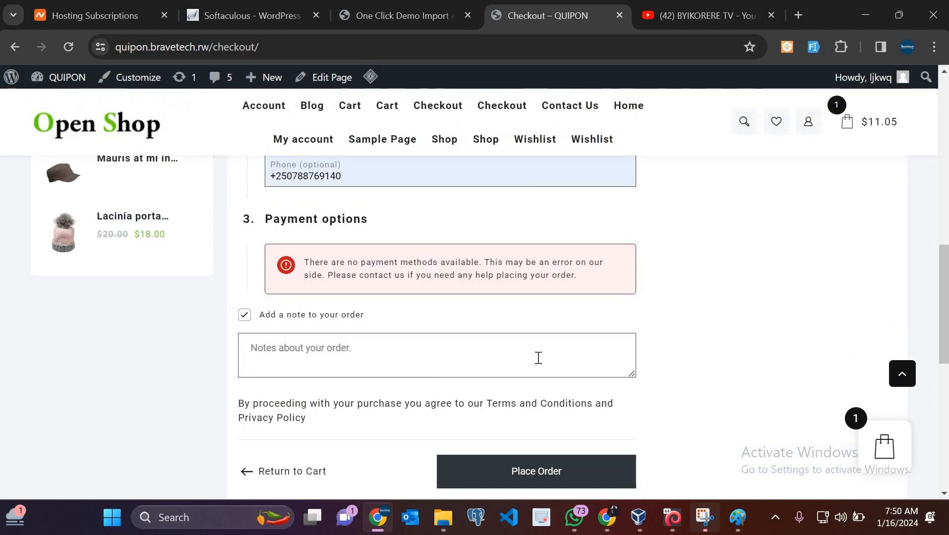
scroll(496, 297, "up", 1)
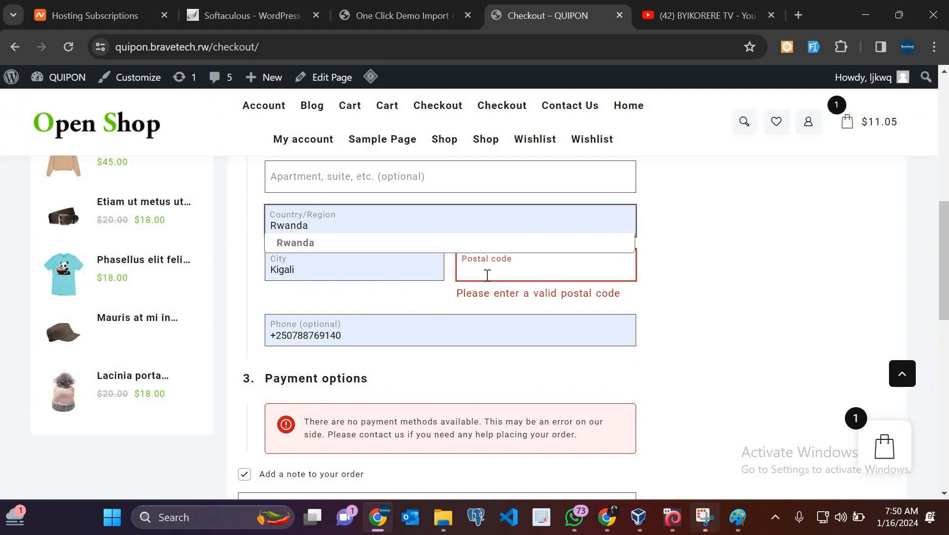
type("2")
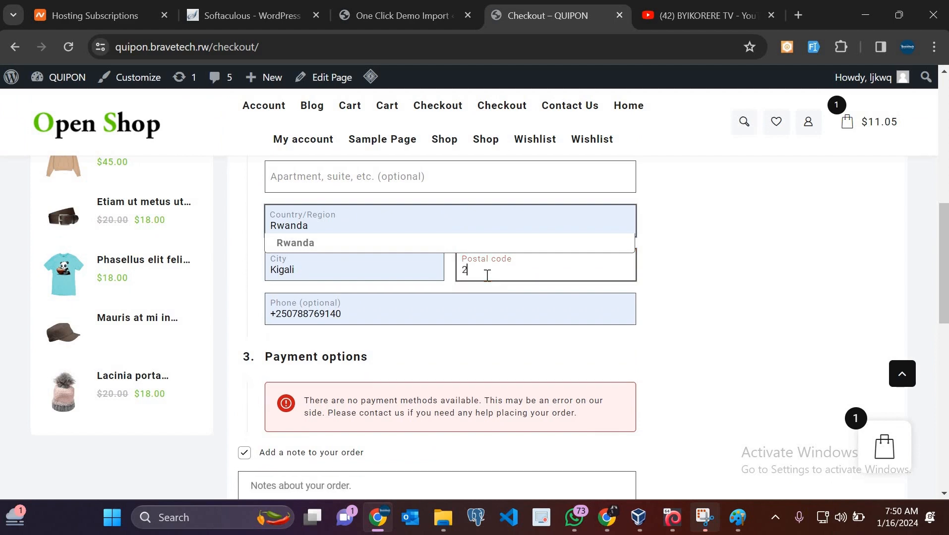
key("BackSpace")
type("0000")
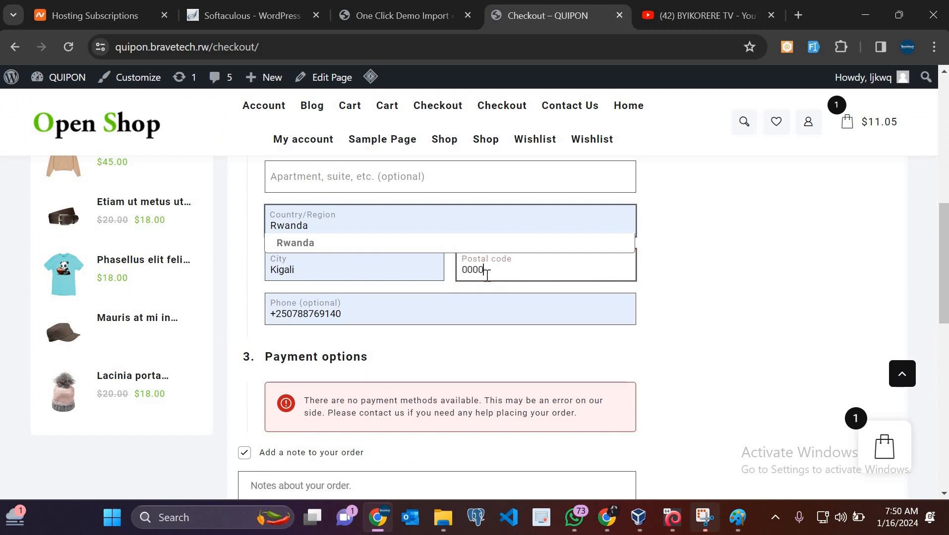
scroll(534, 381, "down", 3)
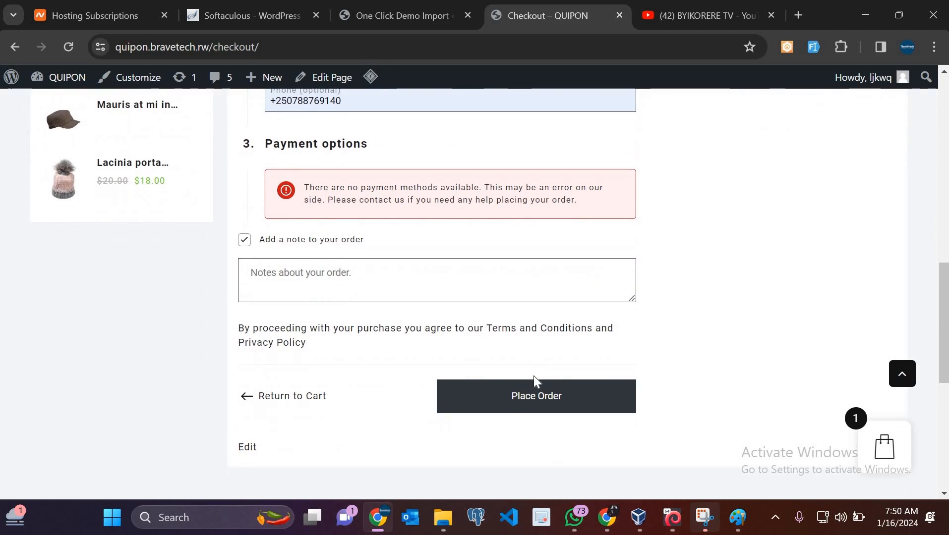
left_click(534, 403)
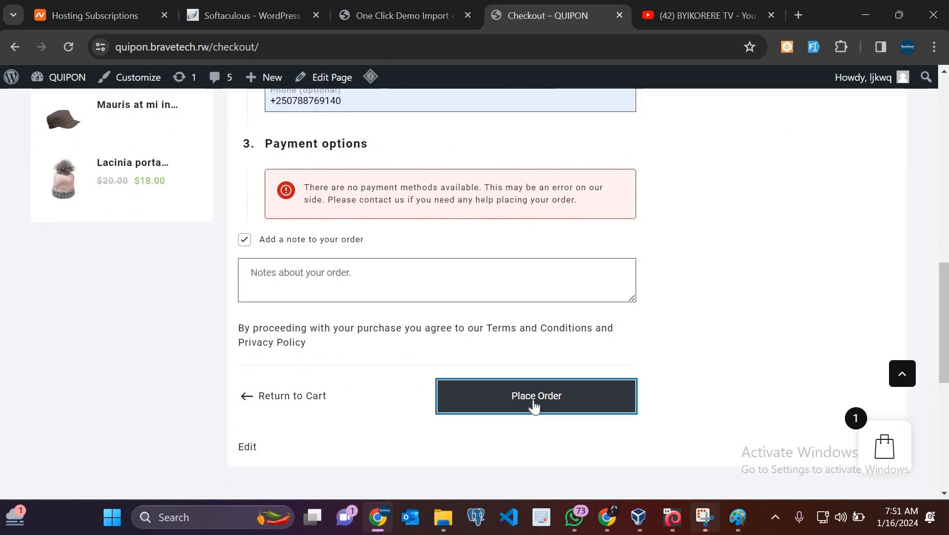
Scroll the checkout page to review the 'No payment method provided.' notice and billing details
scroll(533, 400, "up", 3)
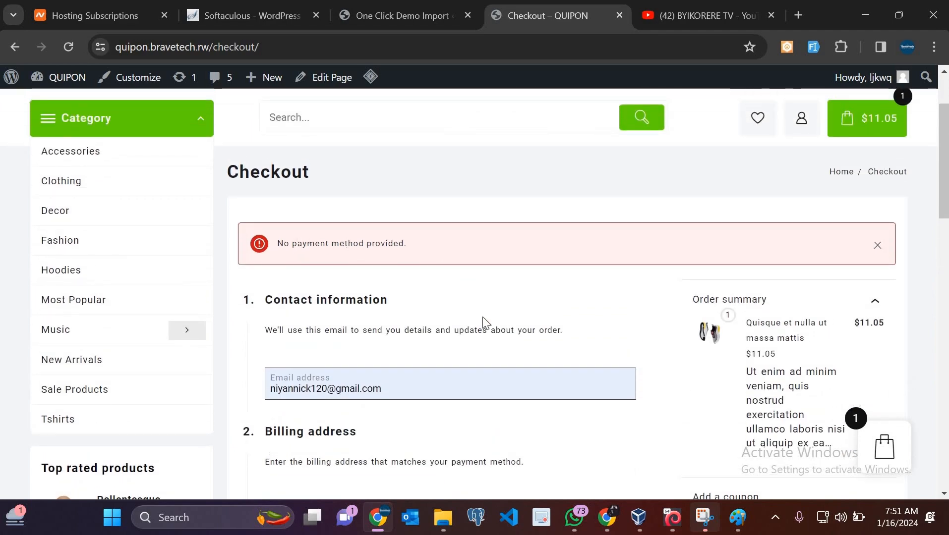
scroll(483, 322, "down", 10)
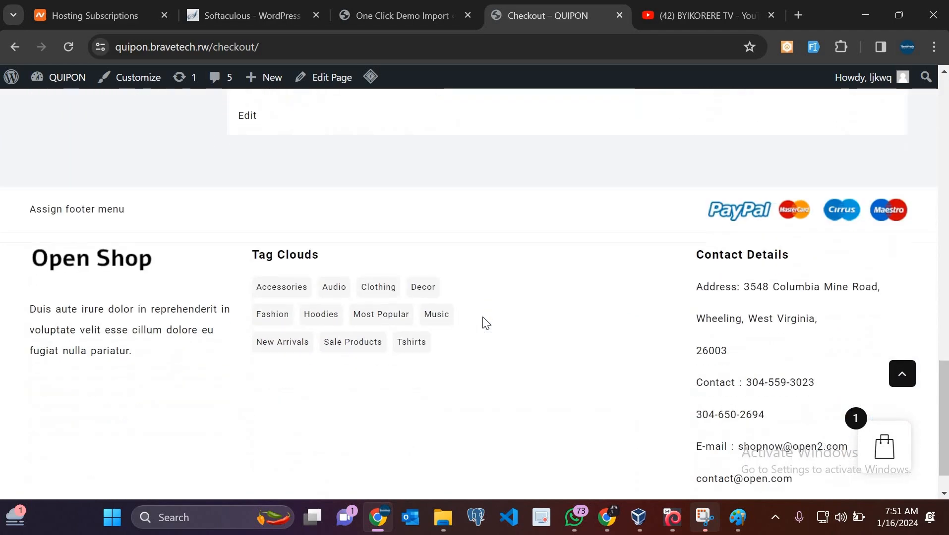
scroll(483, 322, "up", 5)
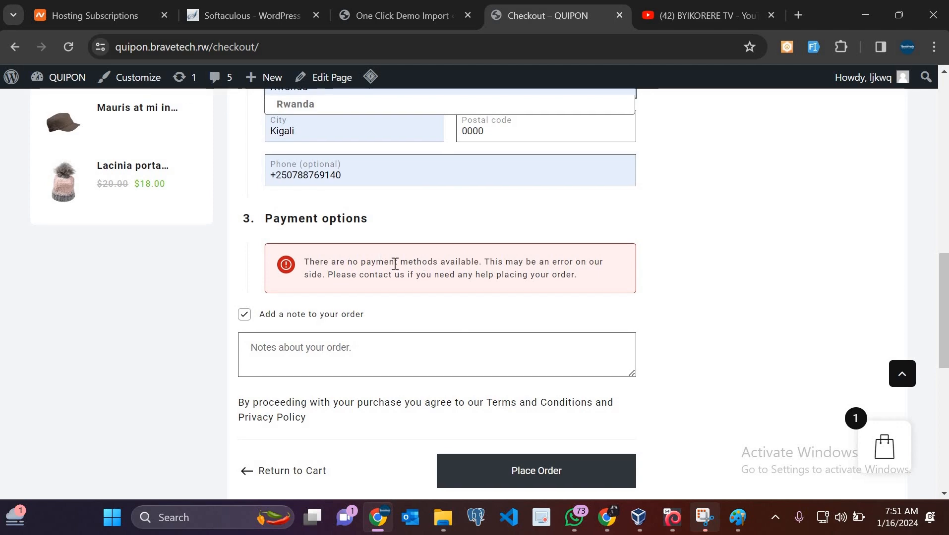
scroll(395, 264, "up", 5)
scroll(396, 268, "up", 8)
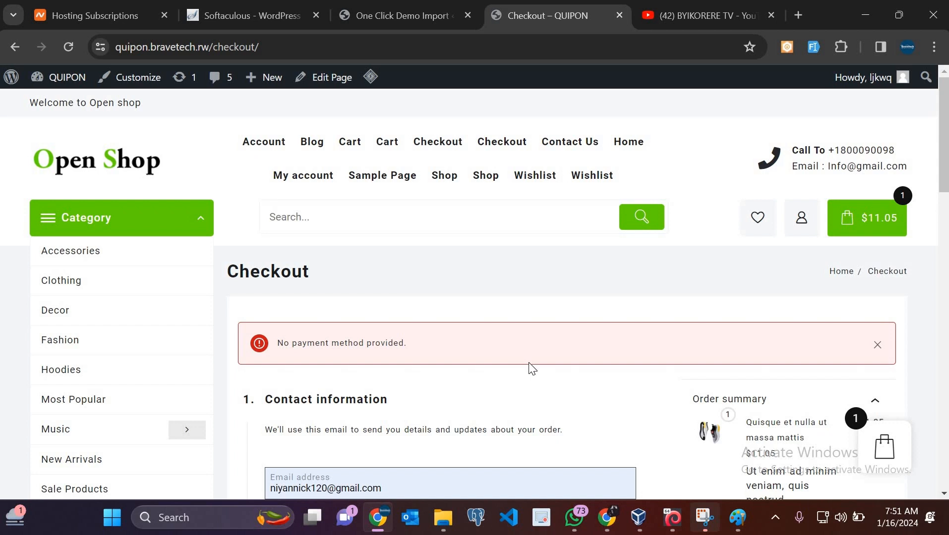
scroll(531, 369, "down", 3)
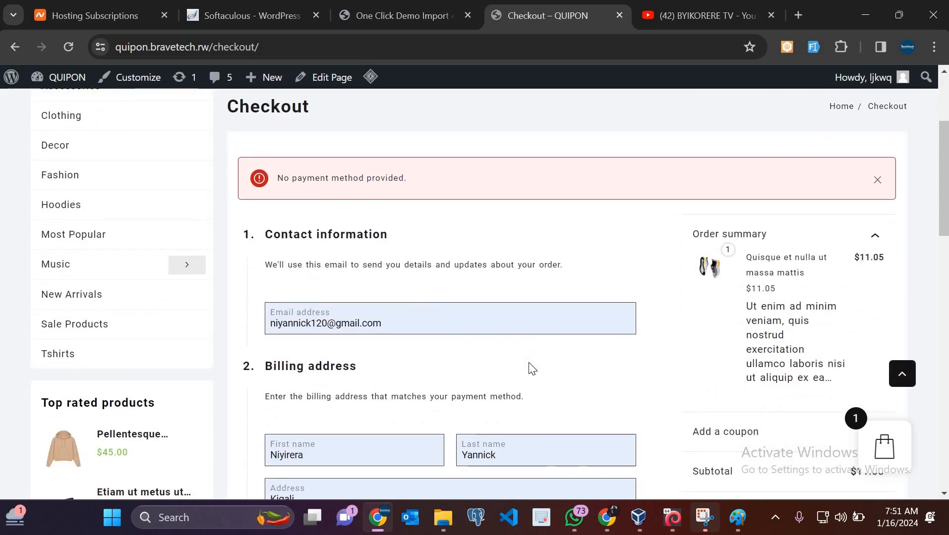
scroll(531, 369, "down", 15)
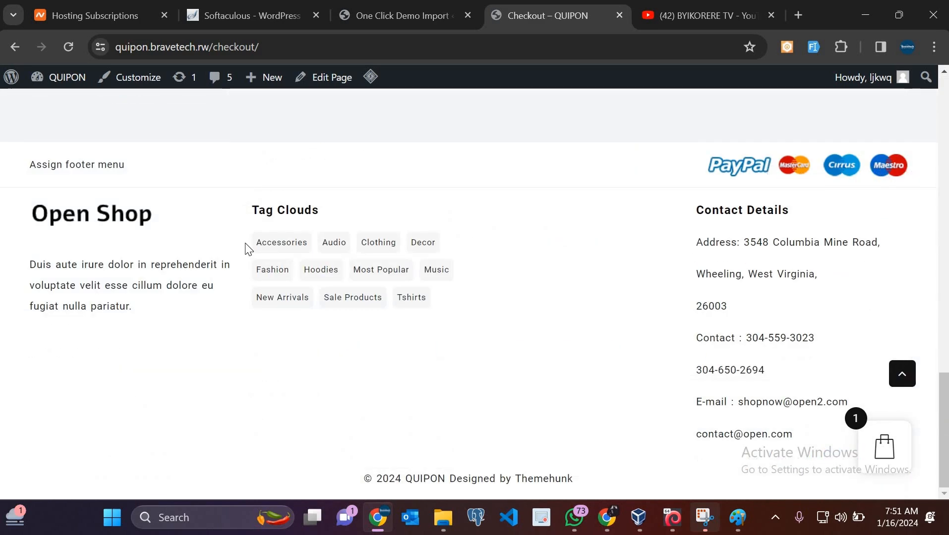
scroll(246, 248, "up", 20)
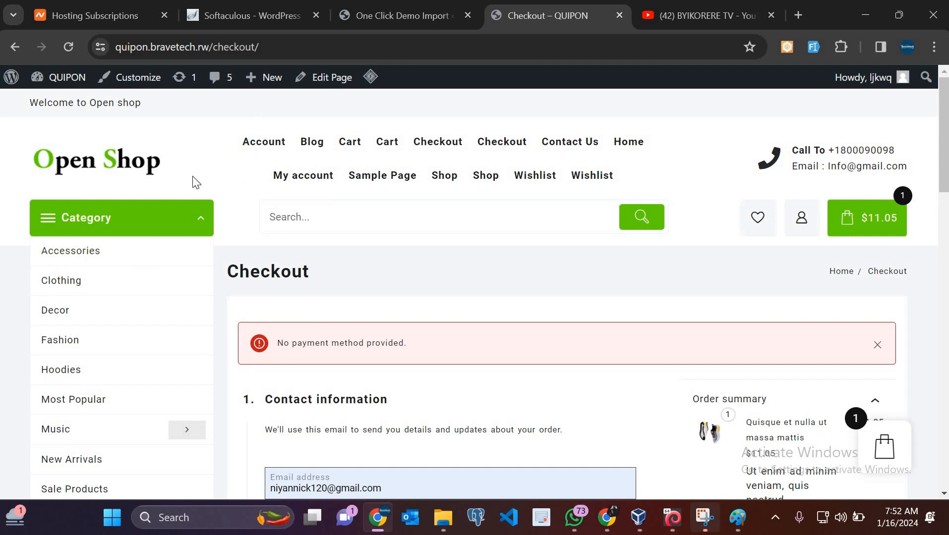
Go from the storefront home page to the Clothing category, then return to the One Click Demo Import admin page
left_click(117, 169)
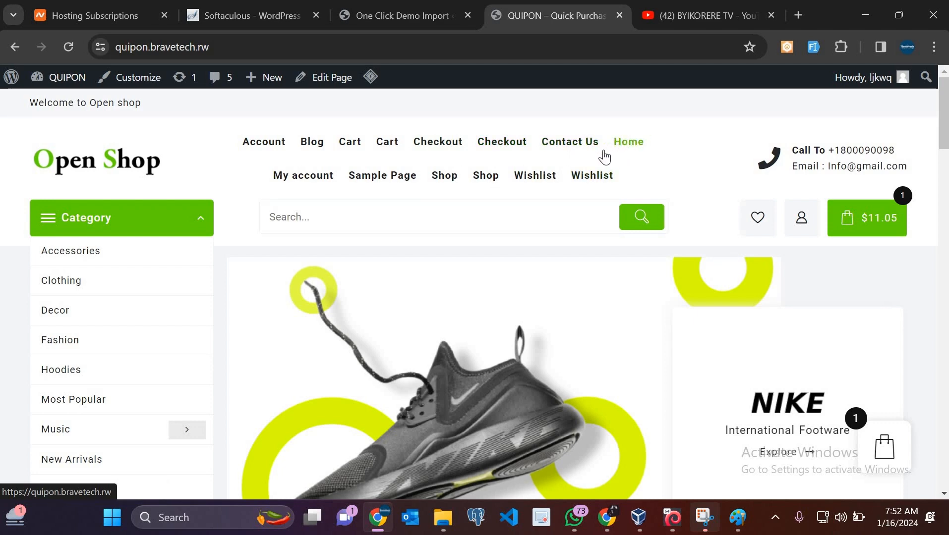
scroll(191, 353, "down", 3)
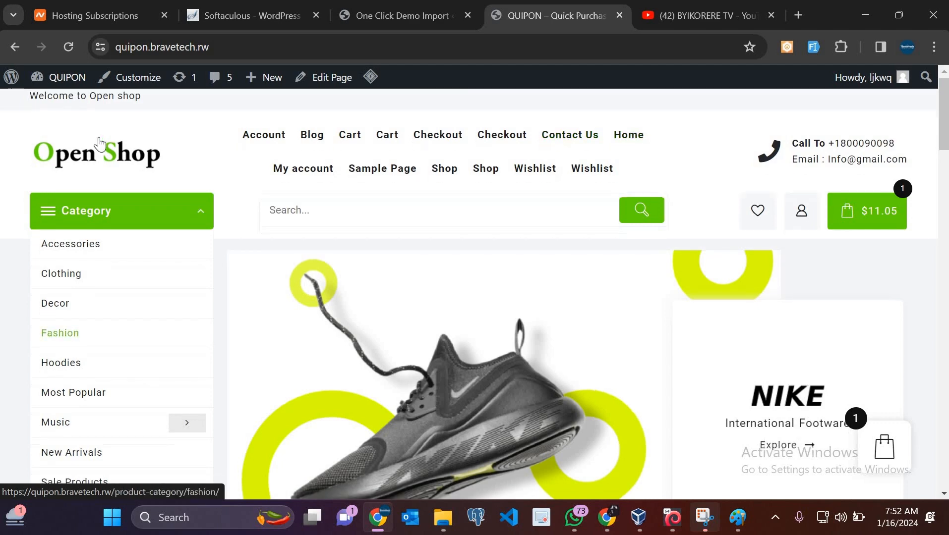
scroll(63, 199, "up", 3)
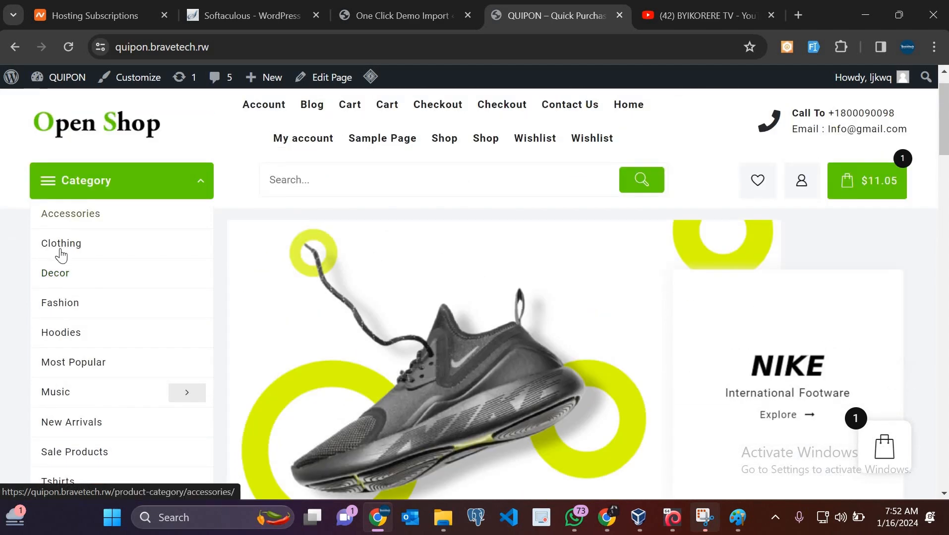
left_click(61, 255)
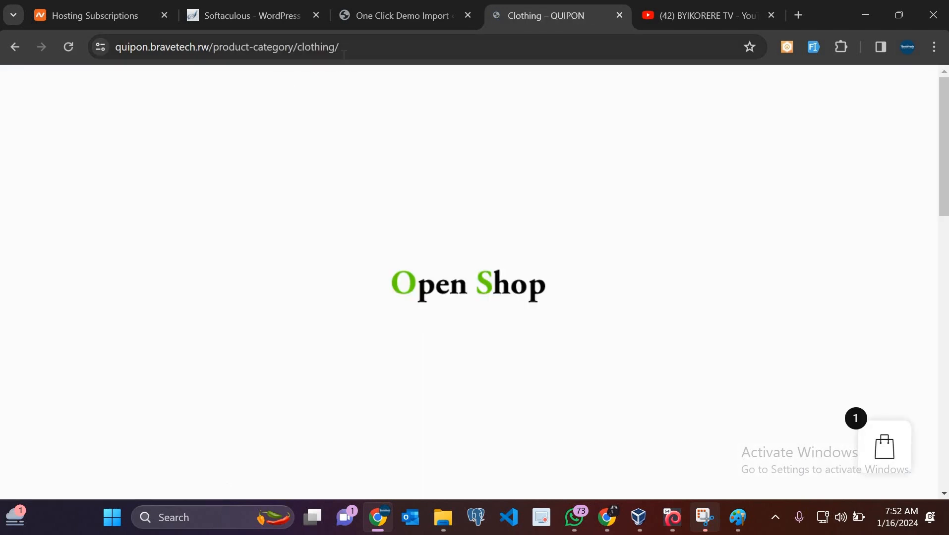
left_click_drag(297, 48, 477, 287)
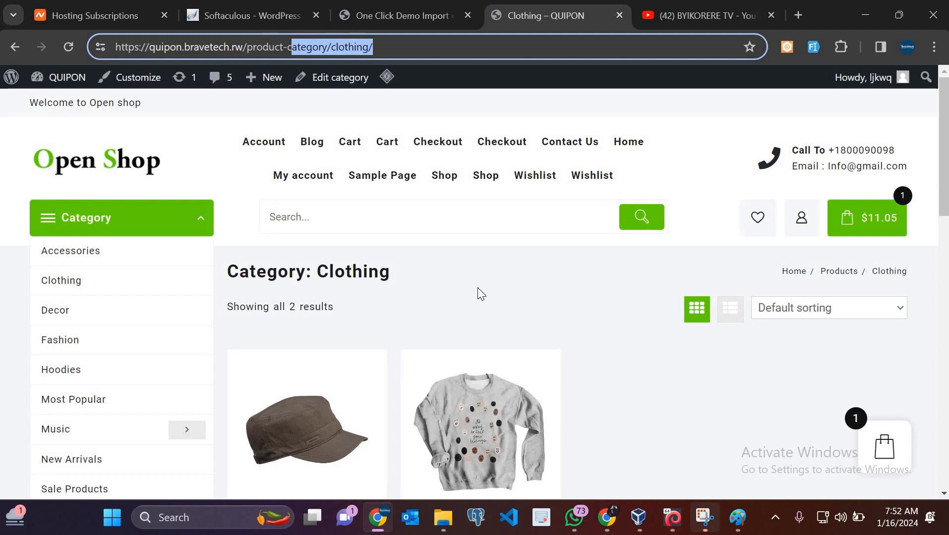
scroll(478, 288, "down", 7)
scroll(389, 269, "up", 7)
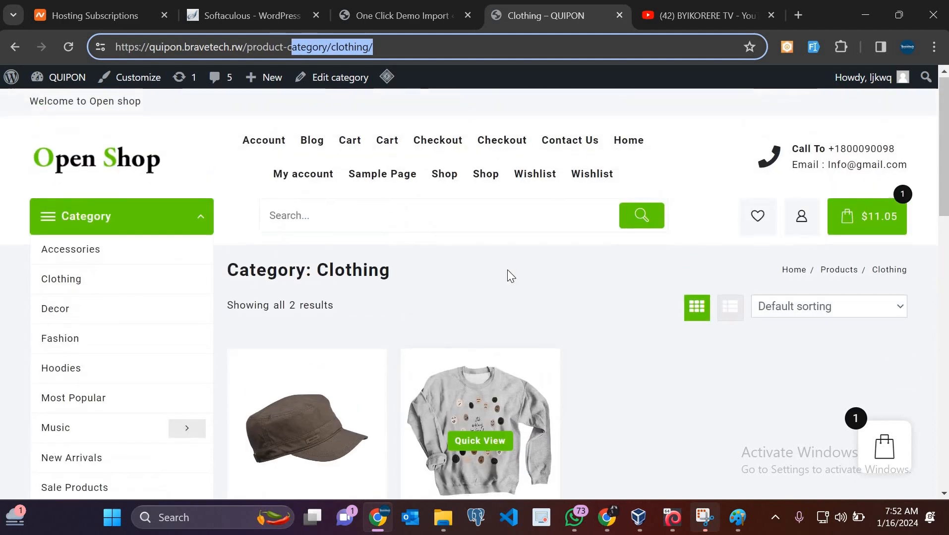
scroll(177, 259, "down", 1)
left_click(406, 17)
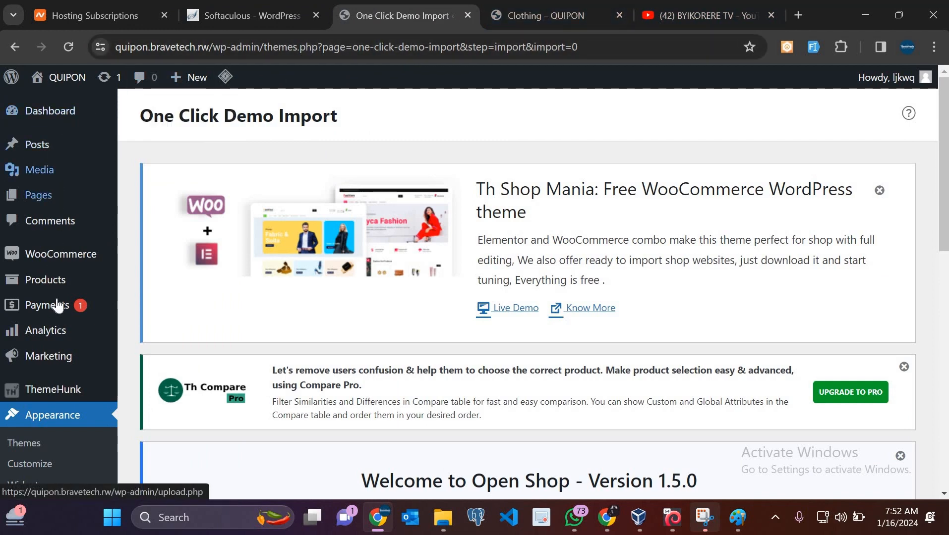
Open WooCommerce Payments from the admin sidebar
scroll(35, 297, "down", 3)
scroll(39, 283, "up", 3)
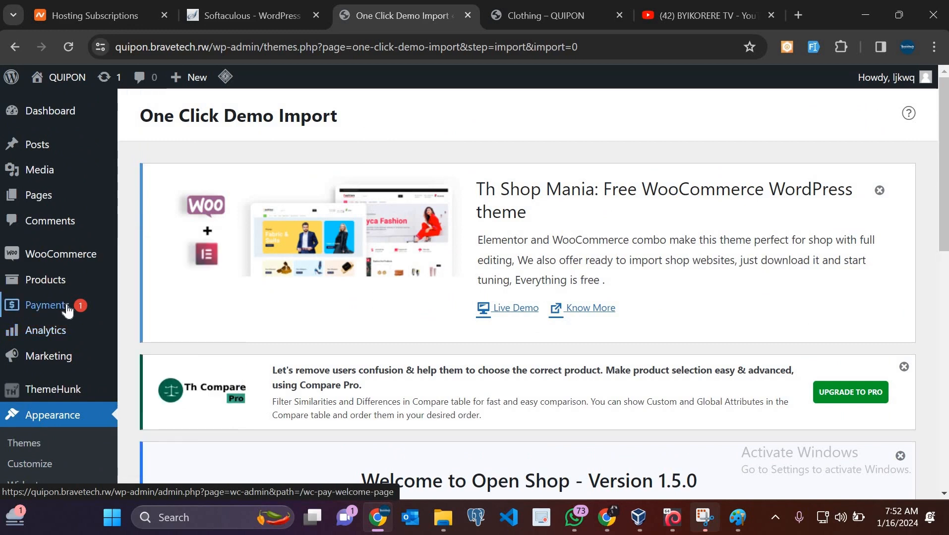
left_click(67, 310)
scroll(496, 366, "down", 10)
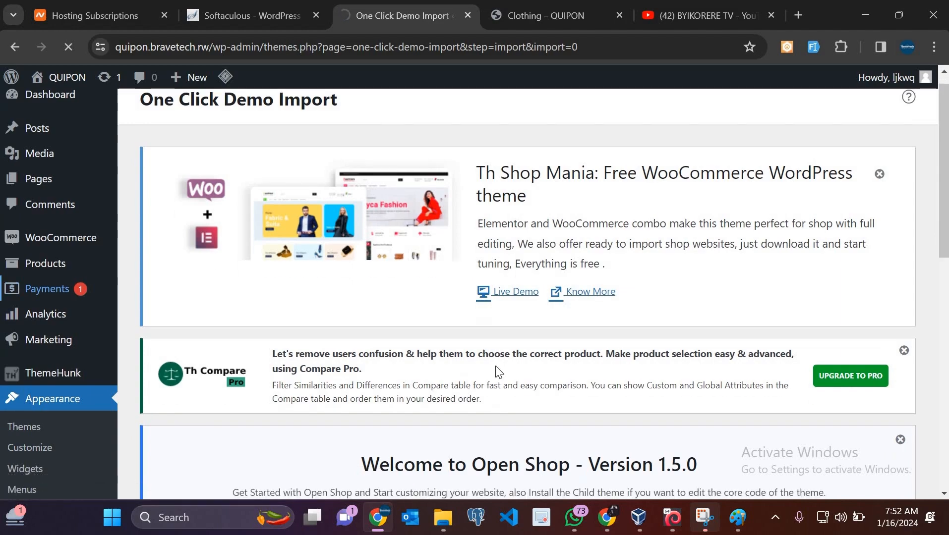
scroll(495, 366, "up", 3)
scroll(498, 372, "up", 7)
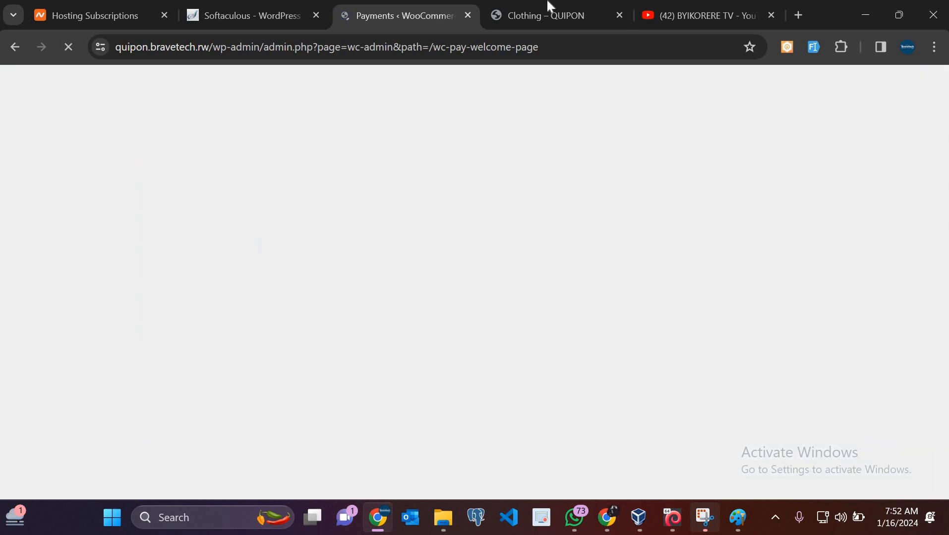
Return to the Clothing – QUIPON tab and load the home page via the Open Shop logo
left_click(550, 7)
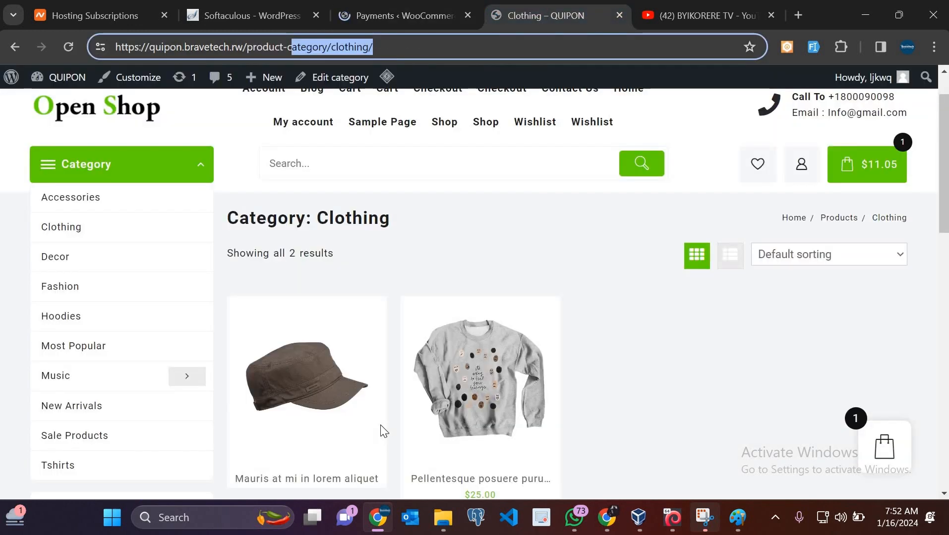
mouse_move(382, 432)
scroll(95, 158, "down", 5)
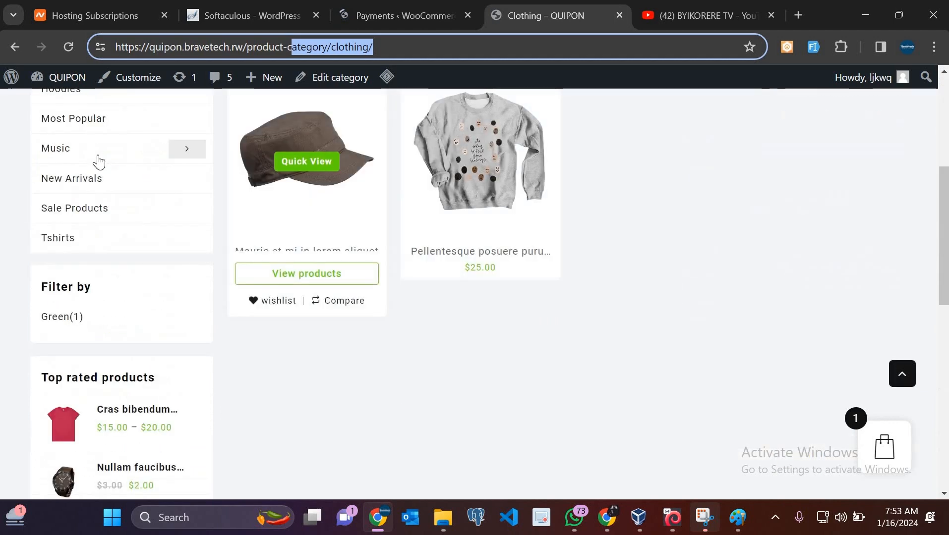
scroll(95, 160, "up", 5)
left_click(99, 164)
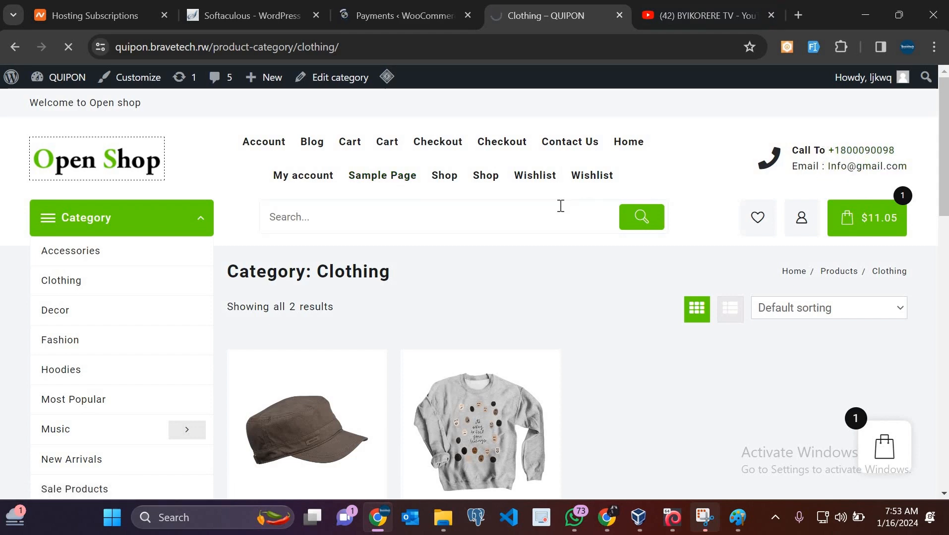
scroll(560, 208, "down", 15)
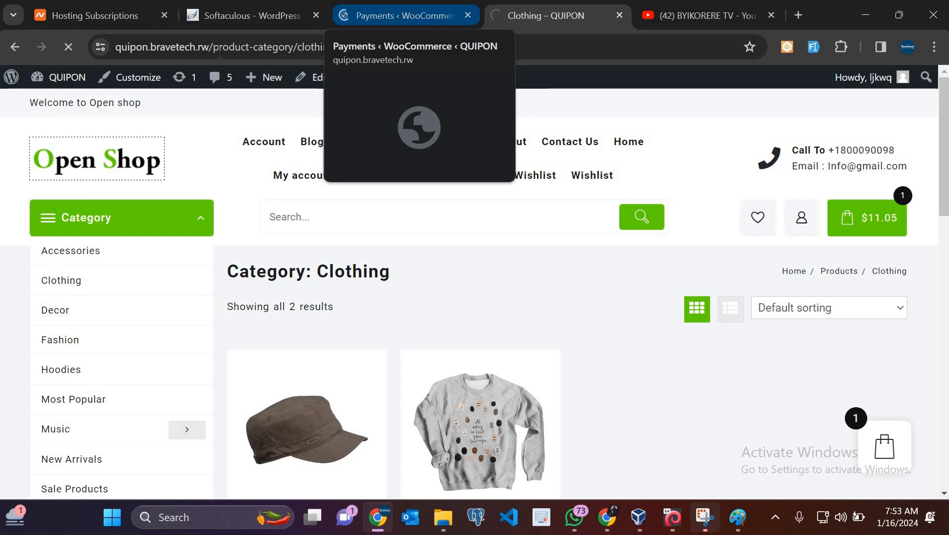
Select the site domain in the page address, check the Payments tab, and reload the home page
left_click(212, 50)
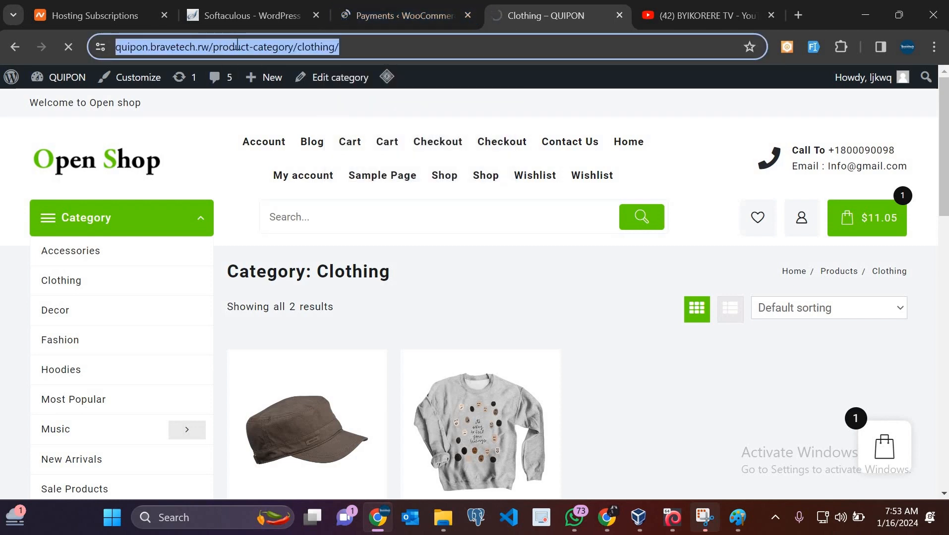
left_click(213, 49)
left_click_drag(247, 47, 146, 52)
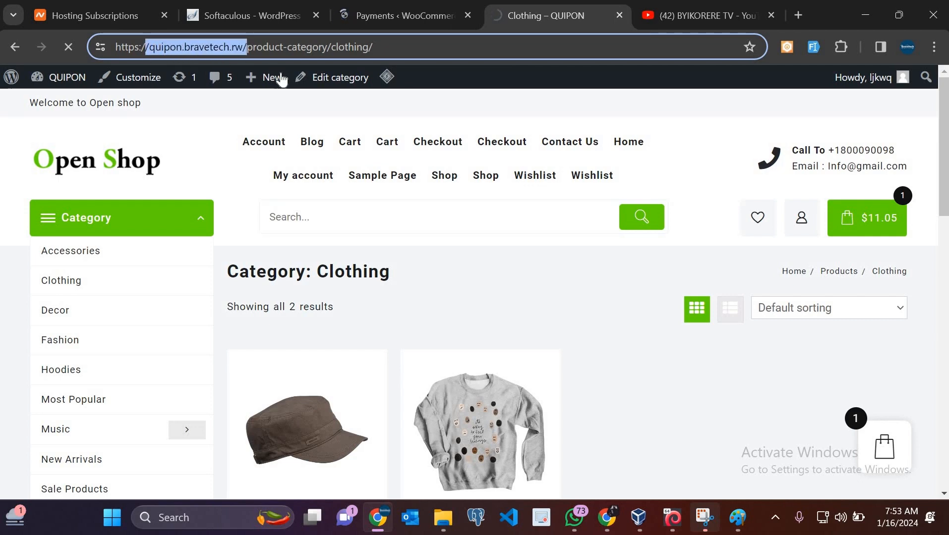
mouse_move(282, 80)
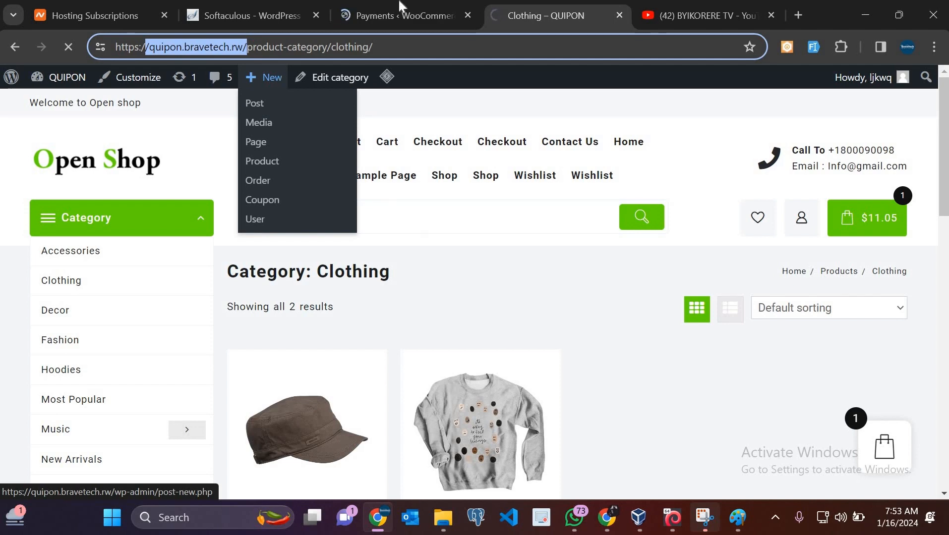
left_click(367, 11)
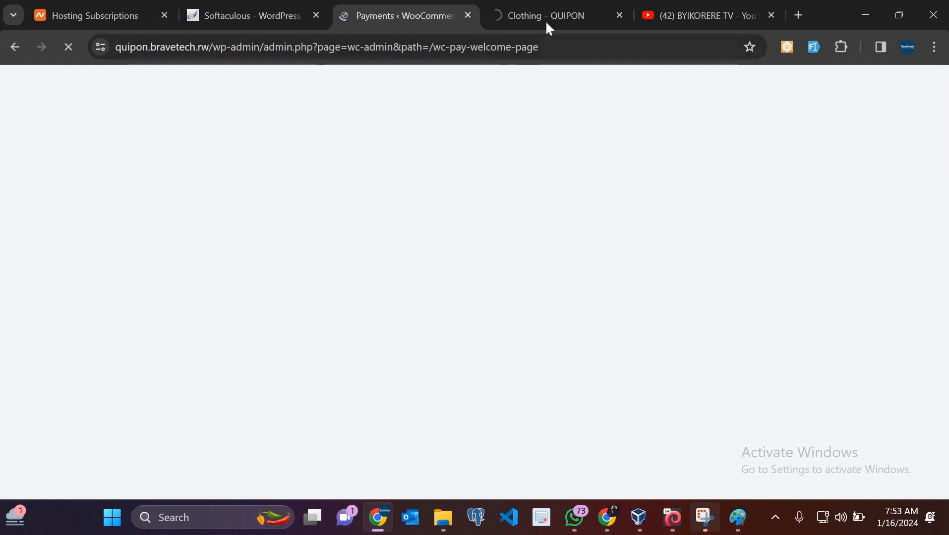
key("ctrl+Tab")
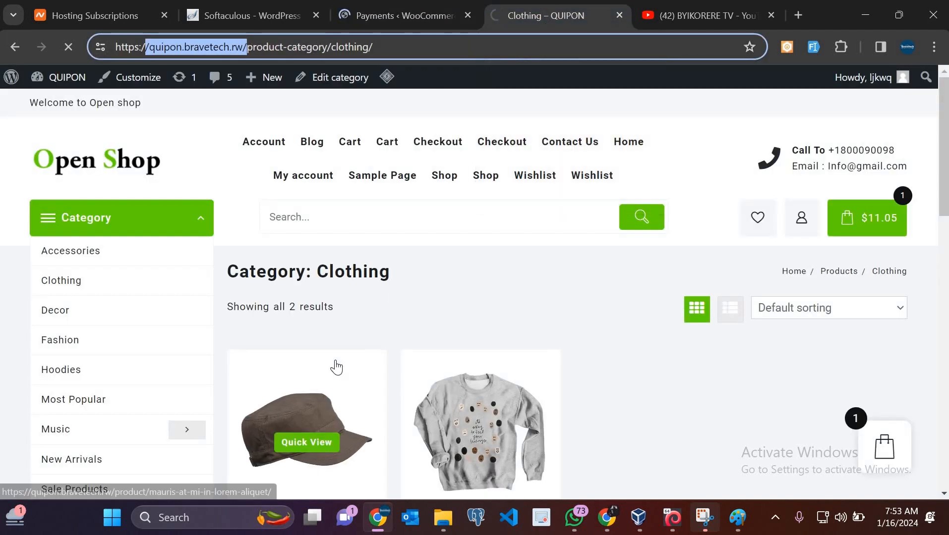
left_click(97, 157)
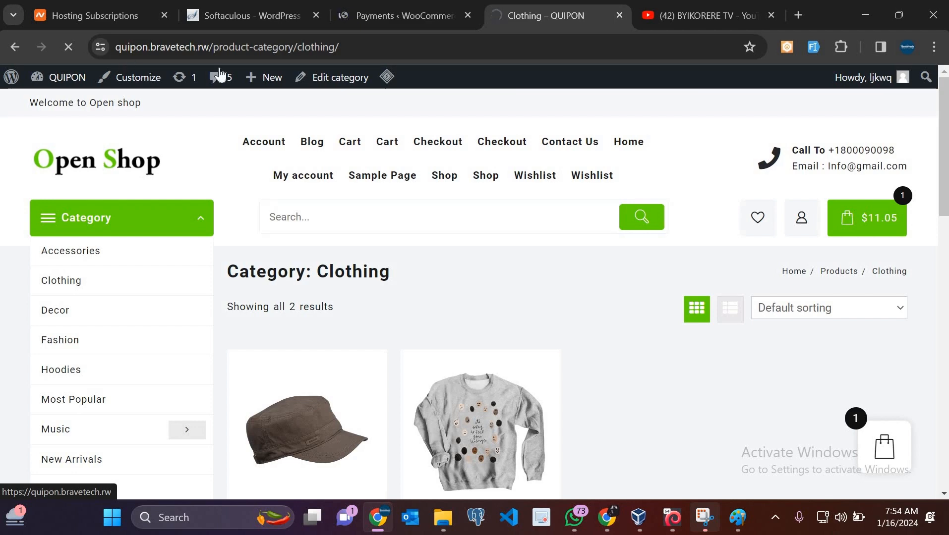
Check the Payments tab, then return to the QUIPON home page as it finishes loading
left_click(409, 13)
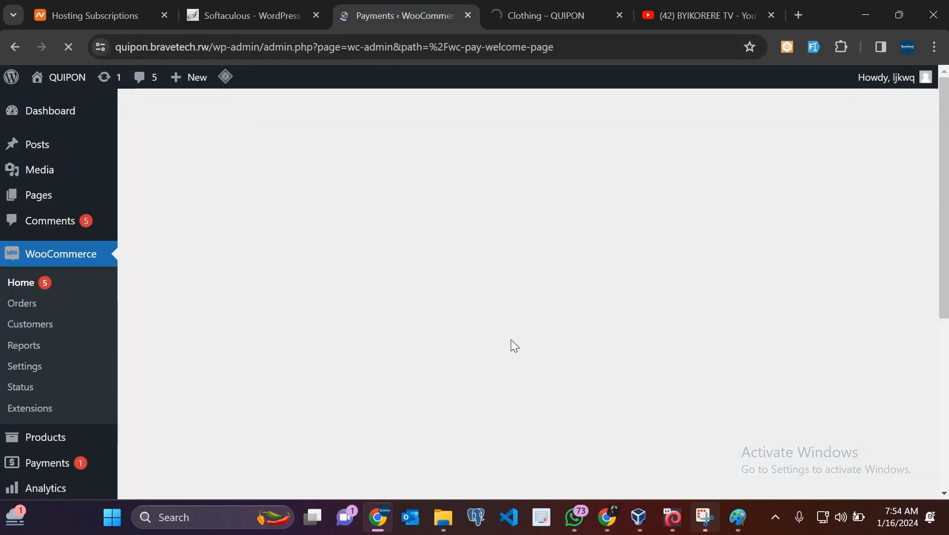
left_click(565, 6)
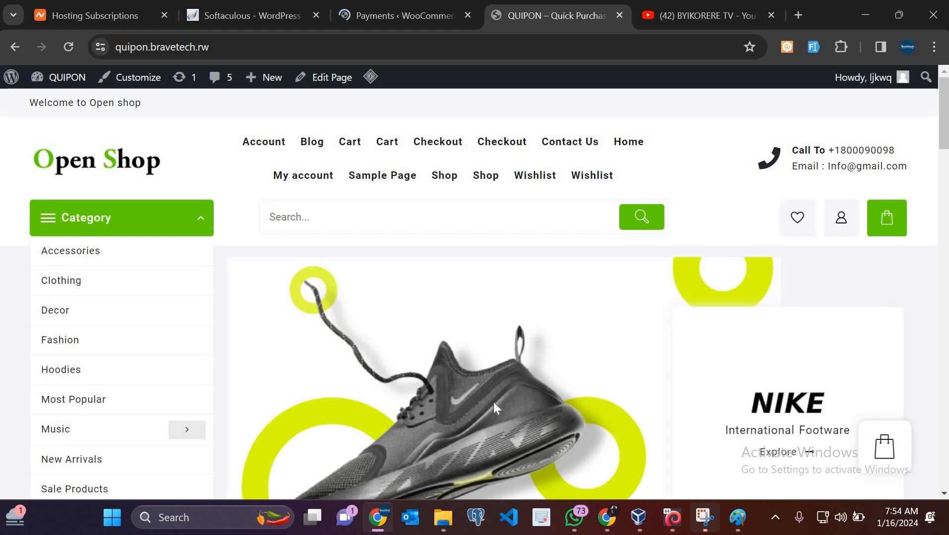
Select the QUIPON site address in the storefront tab's address bar
scroll(496, 408, "down", 5)
scroll(493, 406, "up", 5)
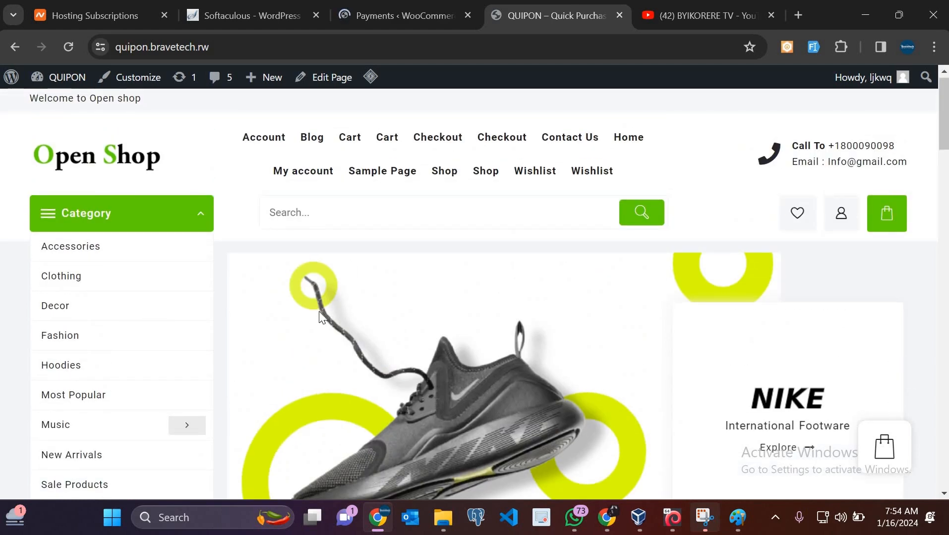
scroll(408, 174, "up", 1)
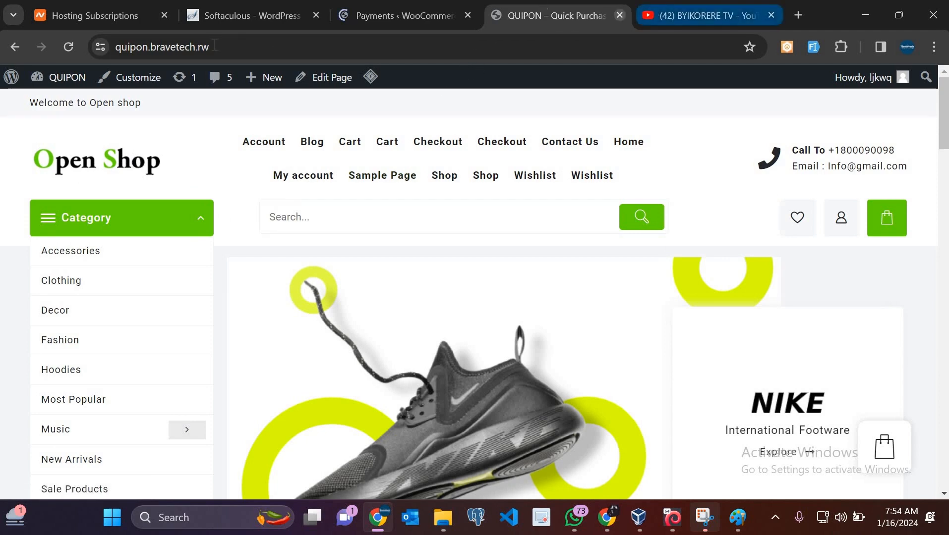
left_click(238, 47)
key("ctrl+c")
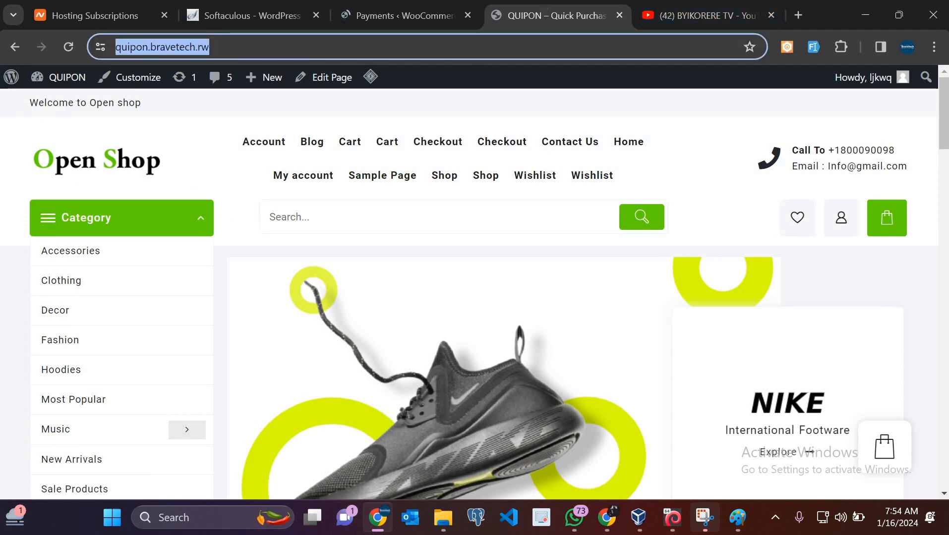
Load quipon.bravetech.rw in the former YouTube tab, then return to the QUIPON tab
left_click(725, 15)
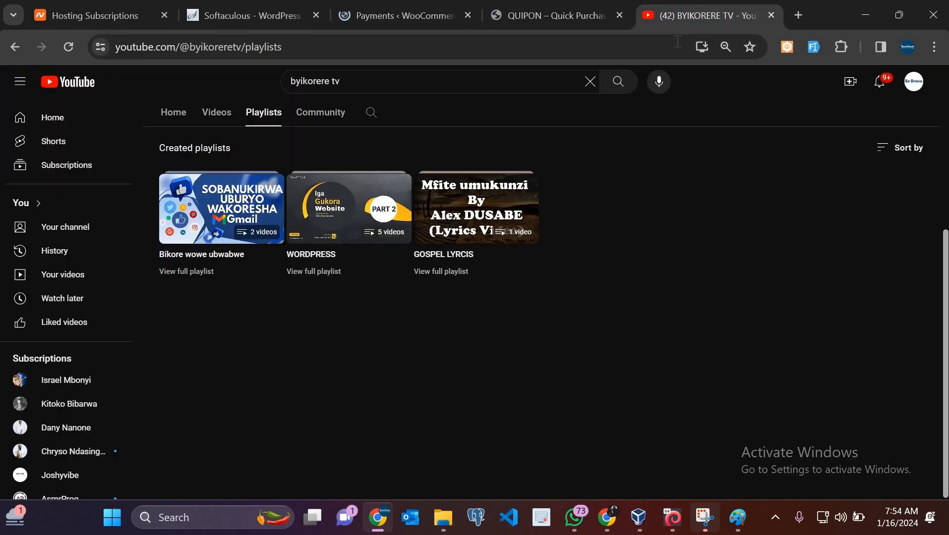
left_click(677, 44)
key("ctrl+v")
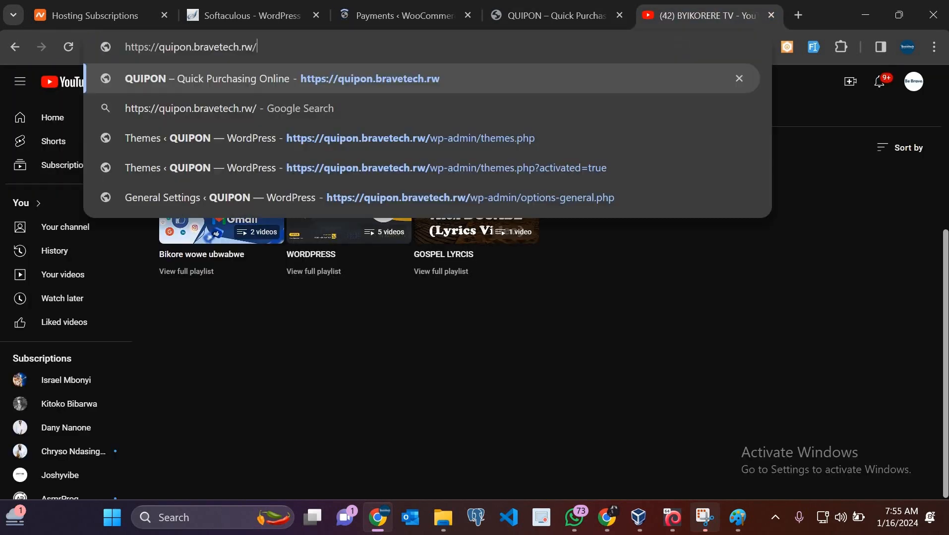
key("Return")
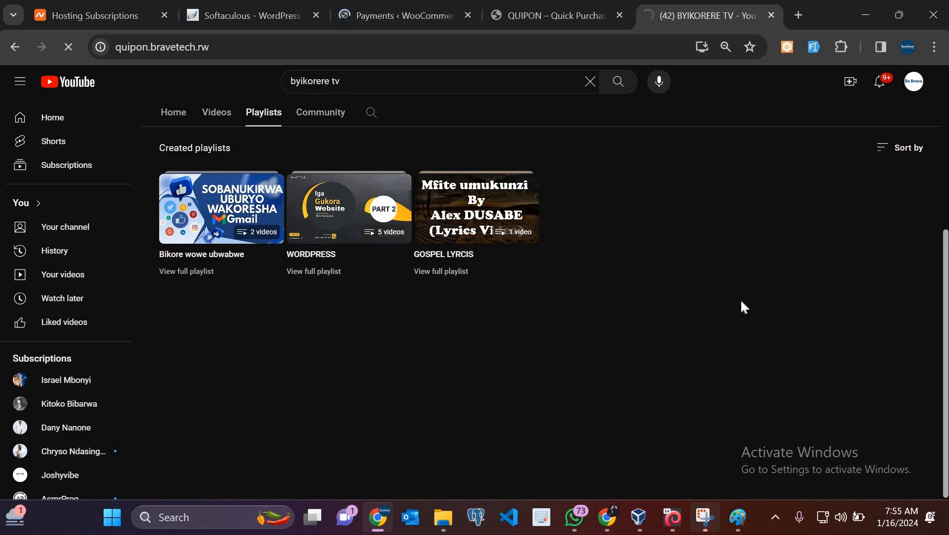
left_click(545, 7)
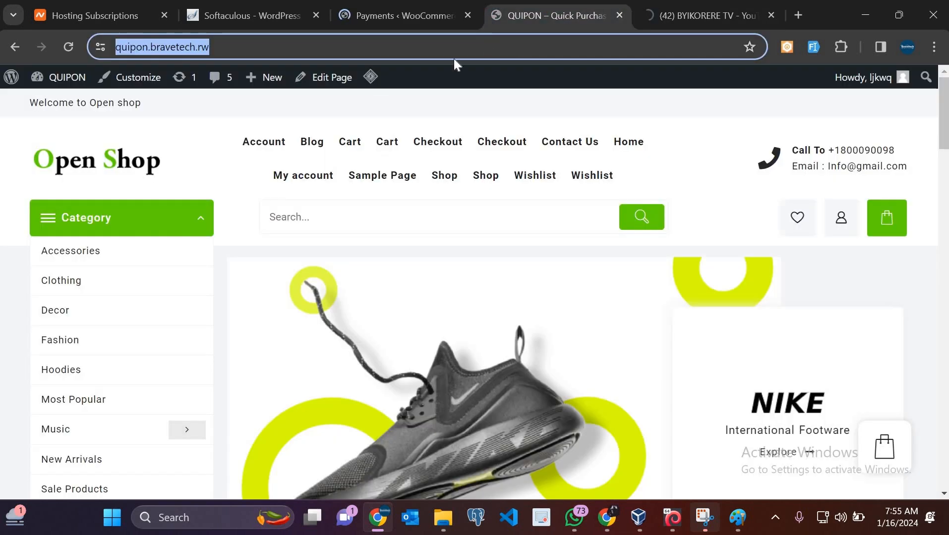
Launch the site Customizer from the storefront's admin bar Customize link
left_click(142, 79)
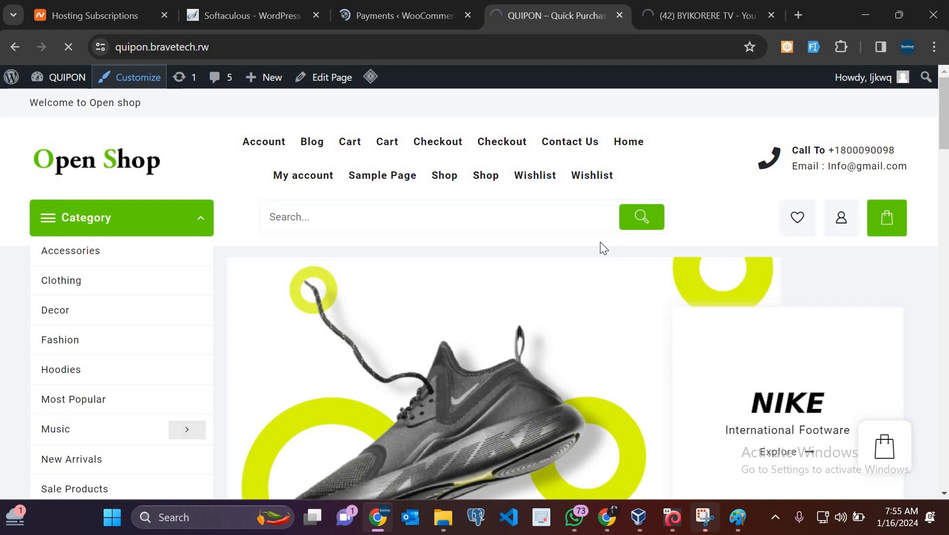
left_click(699, 1)
left_click(543, 8)
Bring up the Payments ‹ WooCommerce welcome page in the admin
left_click(673, 11)
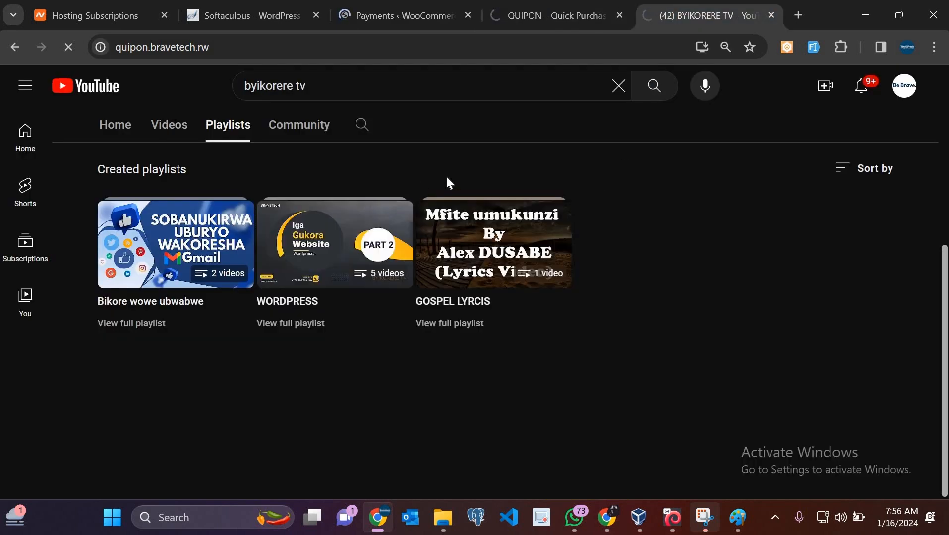
scroll(446, 177, "up", 5)
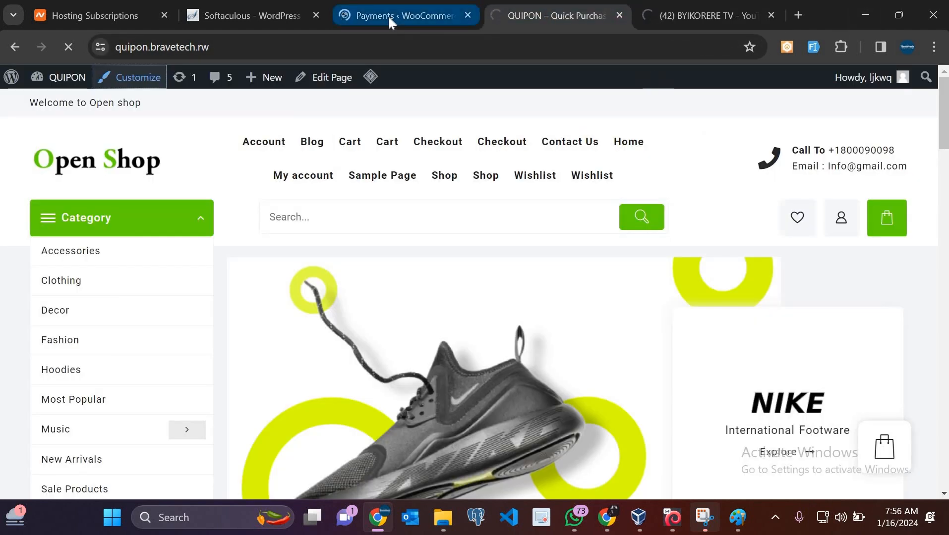
left_click(389, 17)
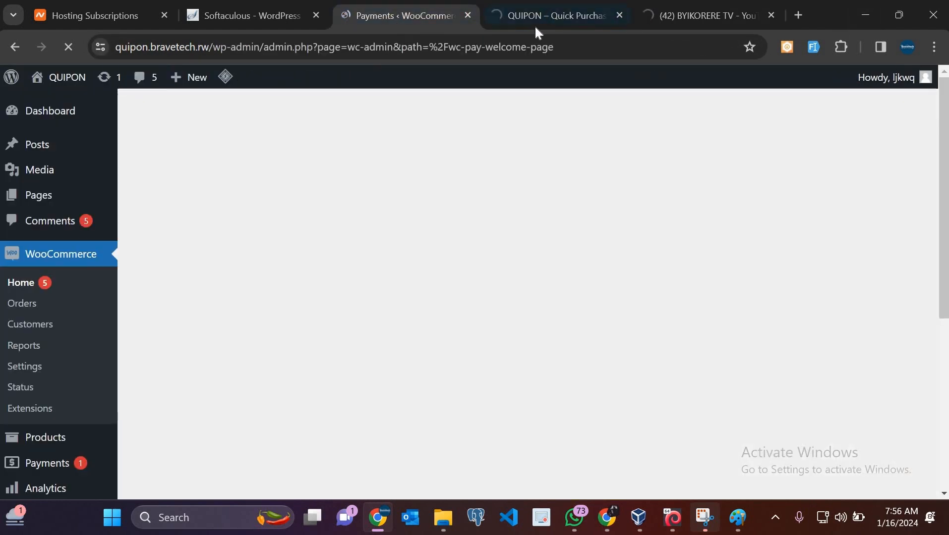
Review the QUIPON storefront, move to the second QUIPON tab, and preview File Explorer windows
left_click(536, 27)
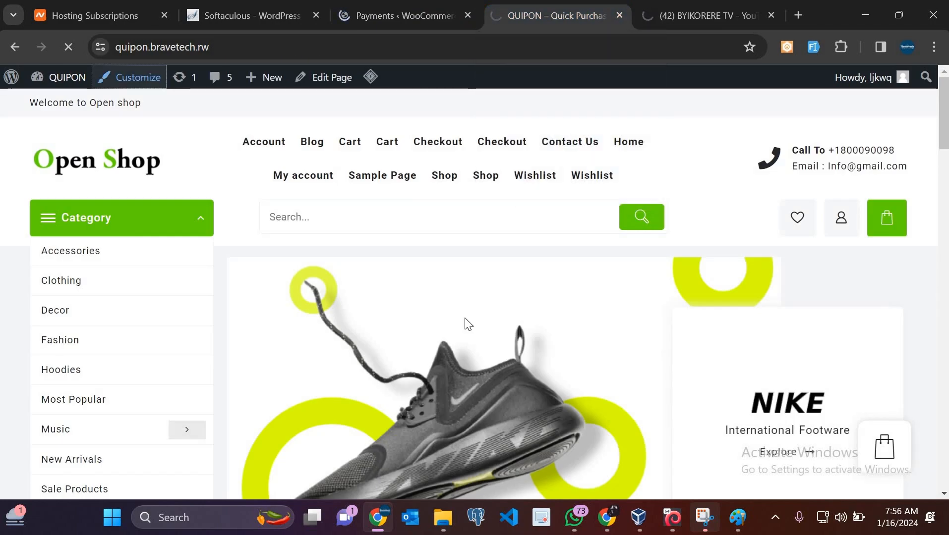
scroll(469, 325, "down", 20)
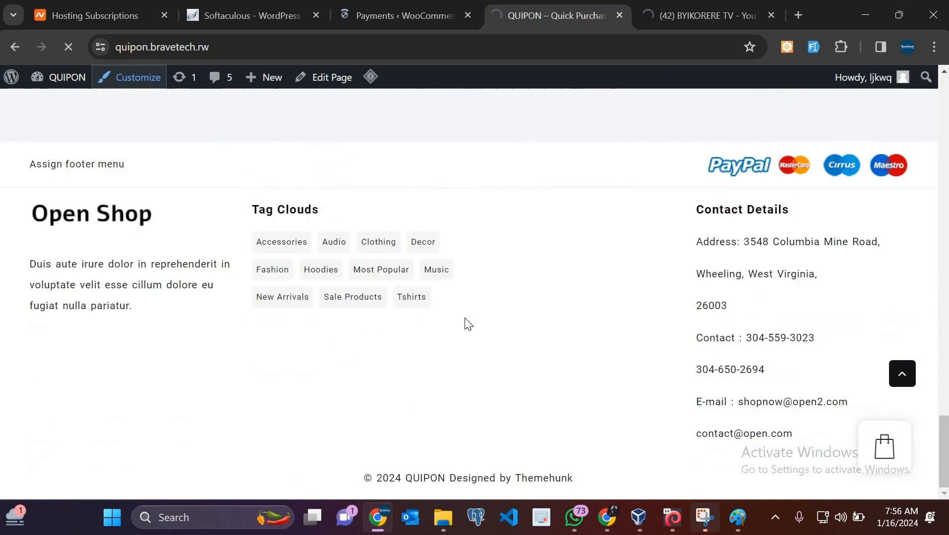
scroll(466, 320, "up", 15)
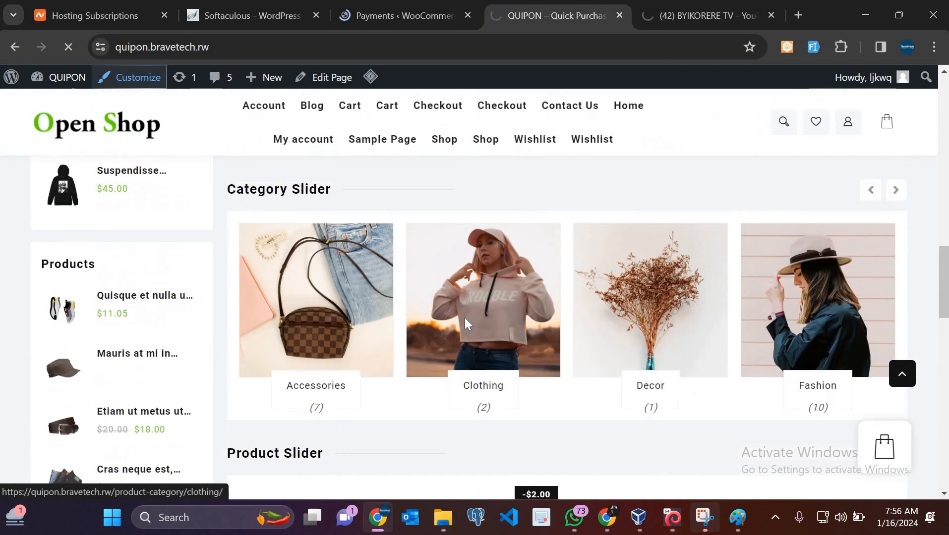
scroll(465, 323, "up", 10)
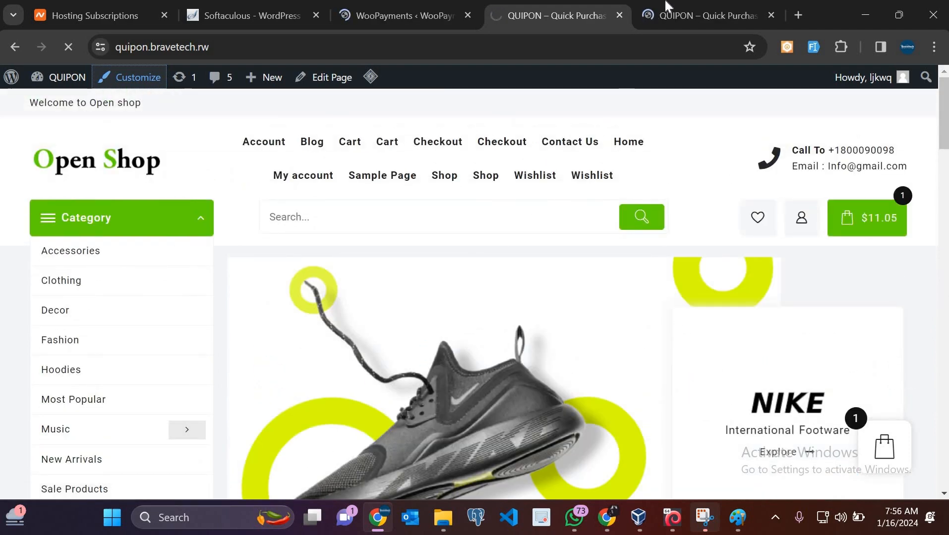
left_click(671, 14)
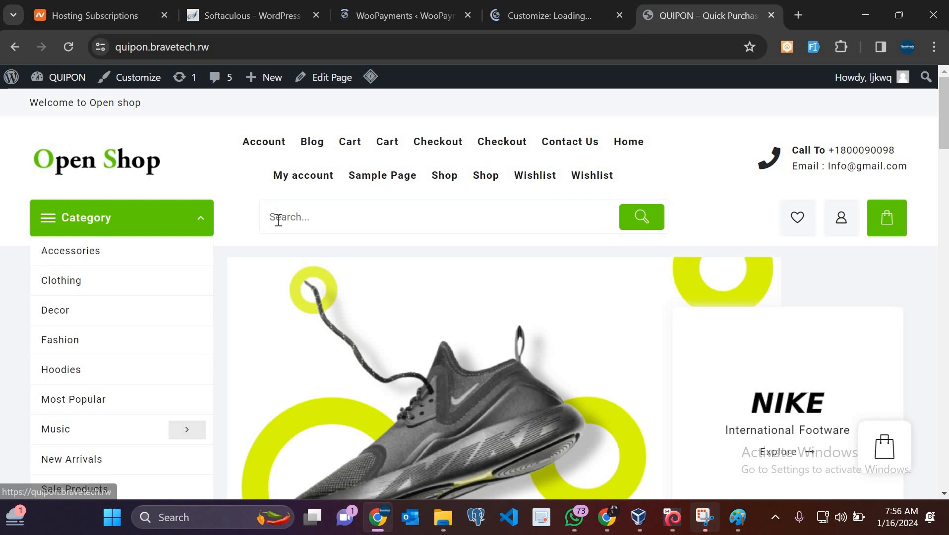
left_click(444, 517)
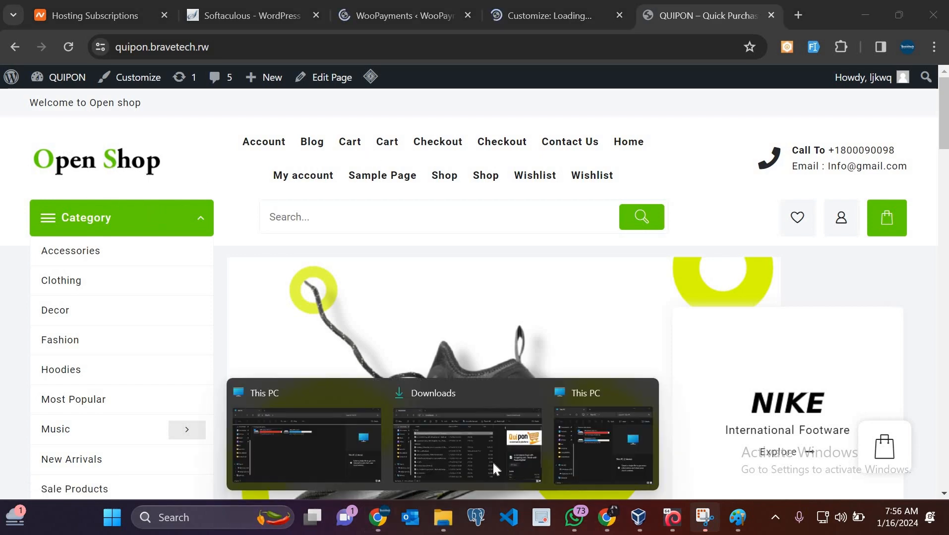
left_click(529, 462)
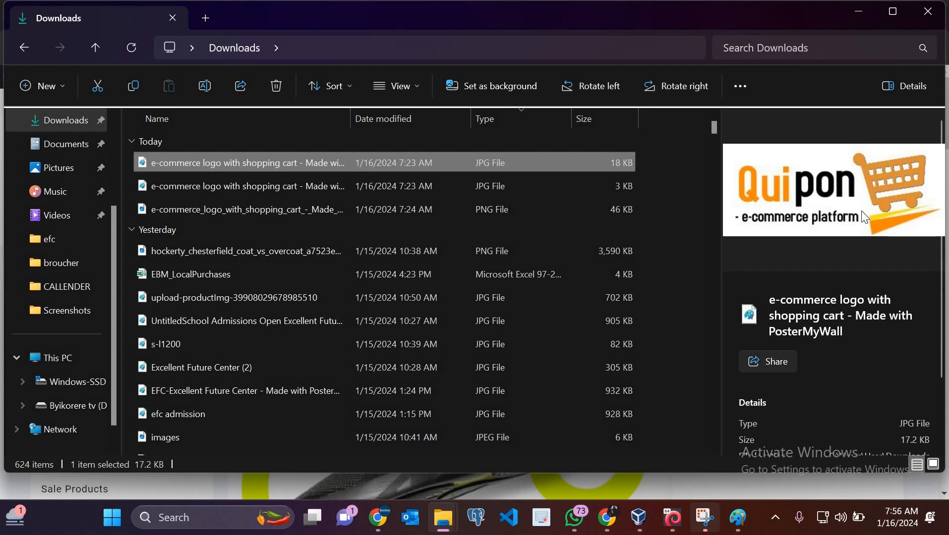
left_click(858, 13)
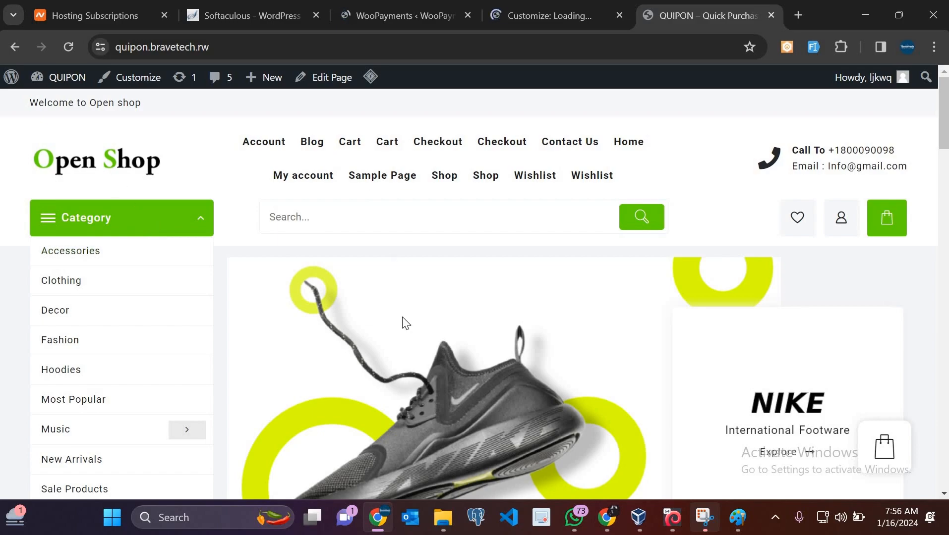
Inspect the homepage footer: contact details, Tag Clouds, Open Shop heading and Themehunk credit
scroll(406, 324, "down", 20)
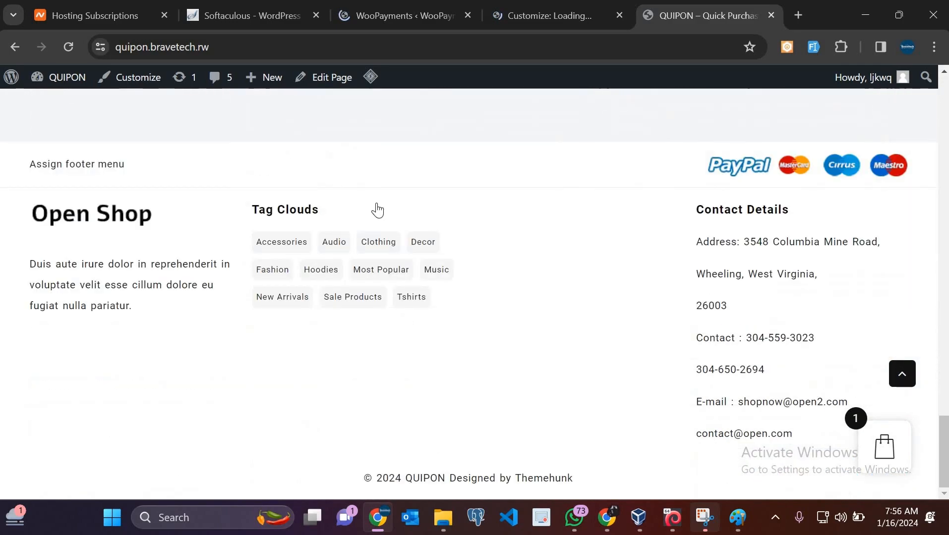
scroll(377, 210, "up", 15)
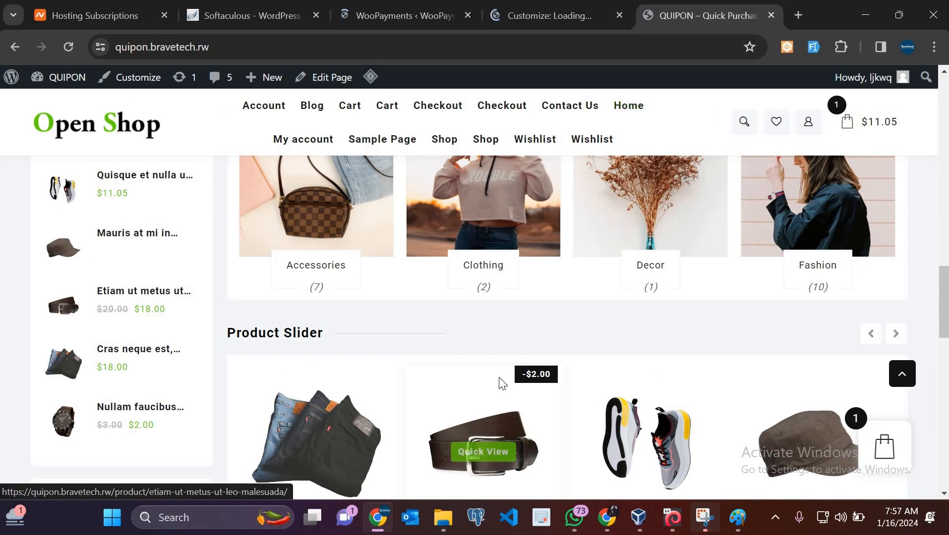
scroll(501, 383, "up", 10)
scroll(501, 383, "down", 11)
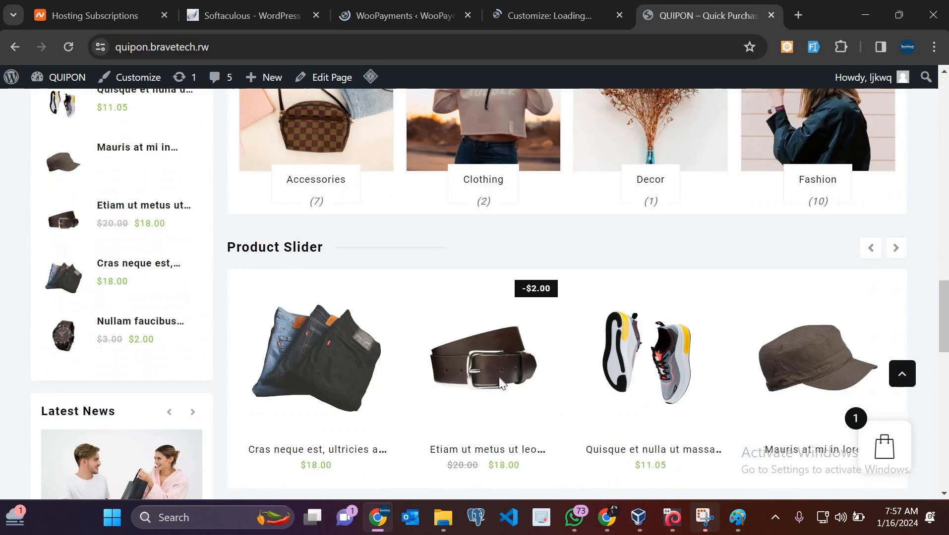
scroll(498, 377, "up", 10)
scroll(499, 377, "down", 20)
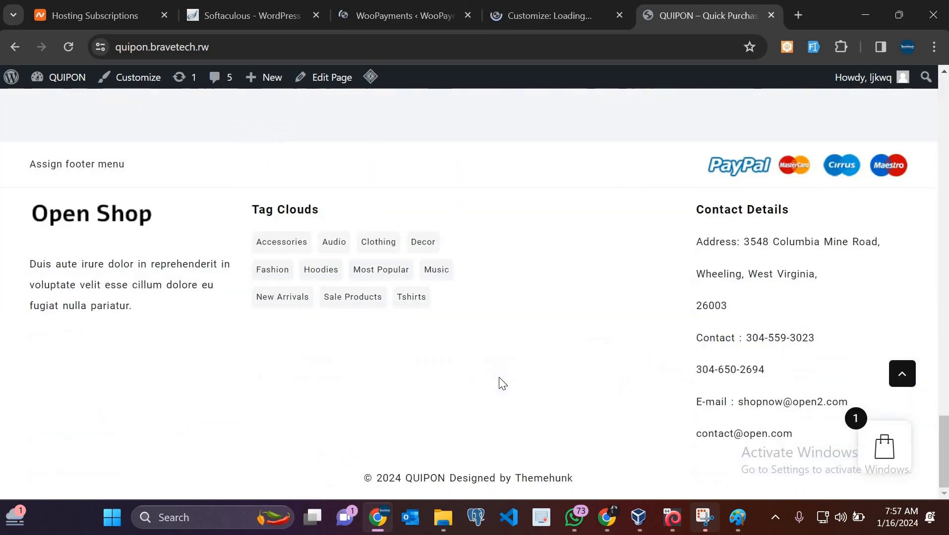
scroll(541, 274, "up", 12)
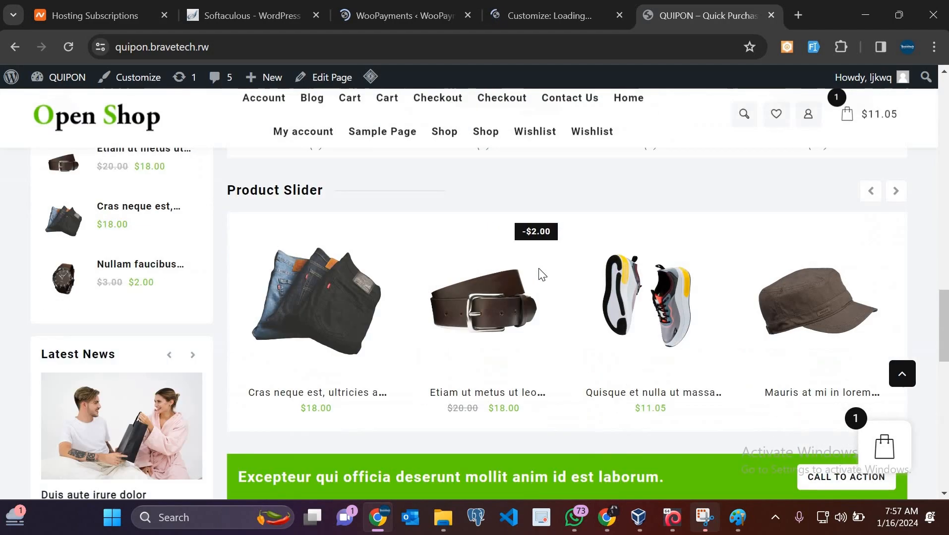
scroll(540, 274, "up", 5)
scroll(540, 274, "down", 20)
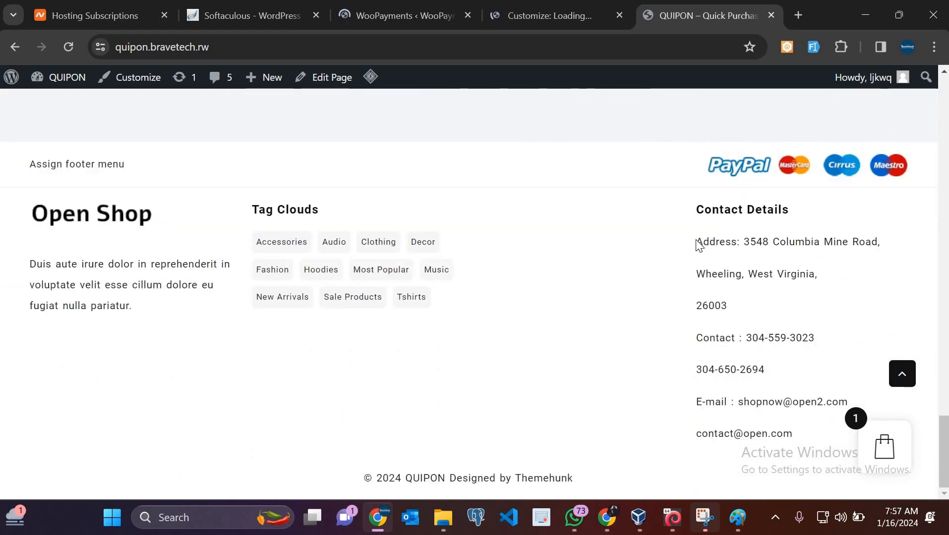
left_click_drag(697, 241, 819, 449)
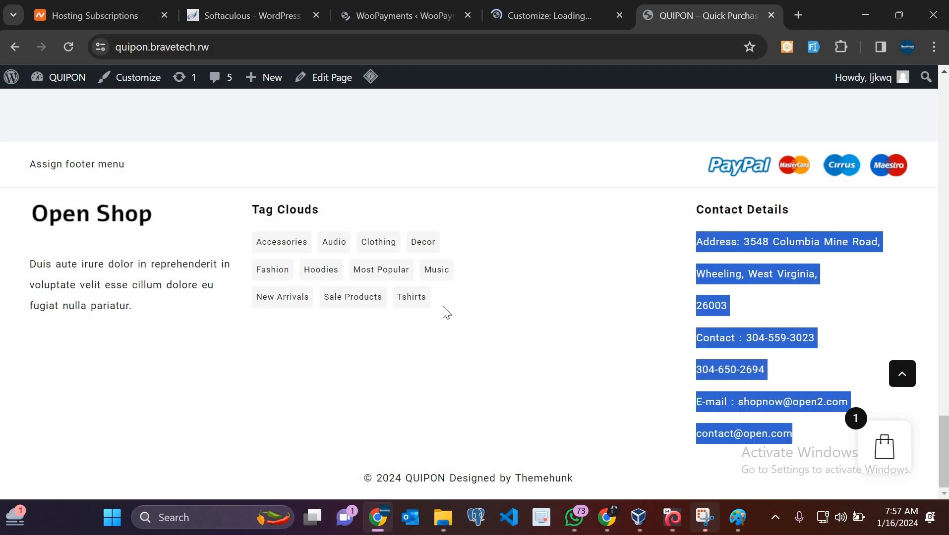
left_click_drag(306, 256, 251, 208)
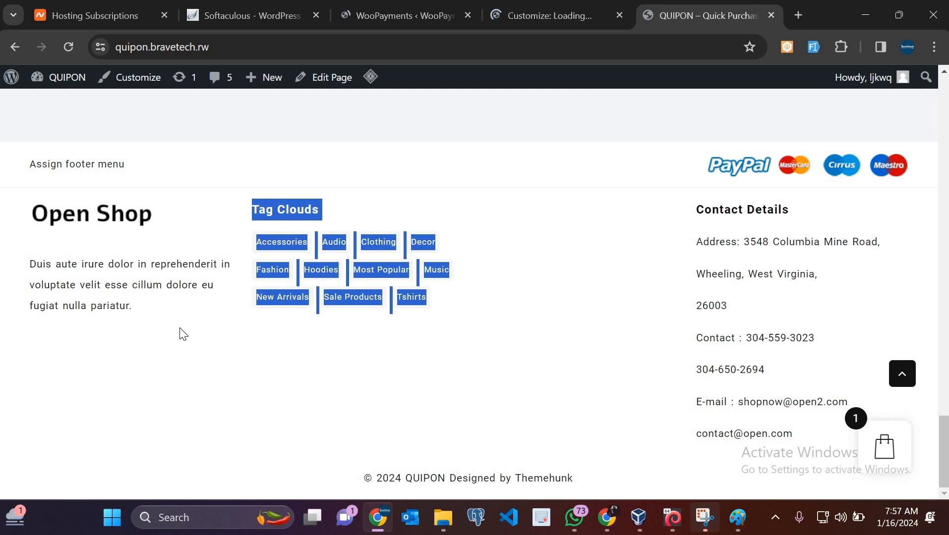
left_click(138, 306)
left_click(27, 186, "shift")
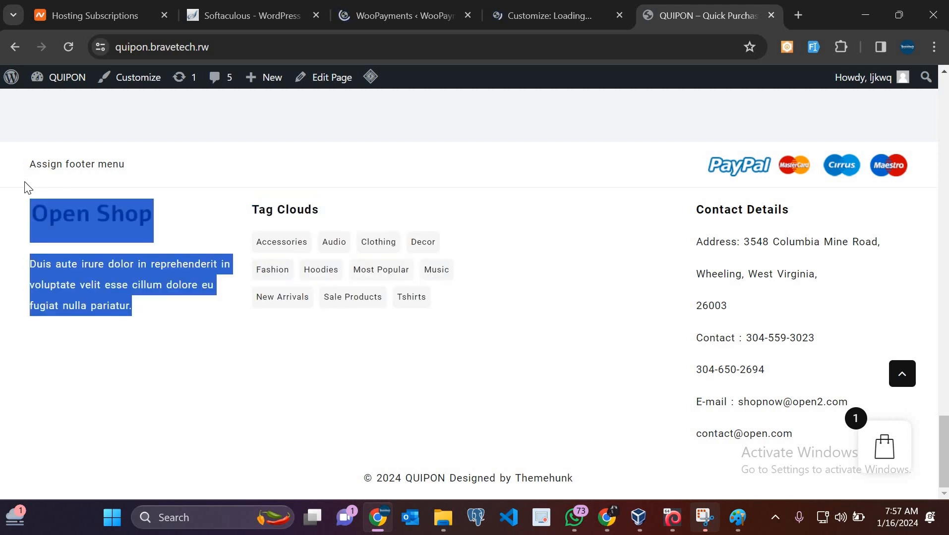
left_click(389, 347)
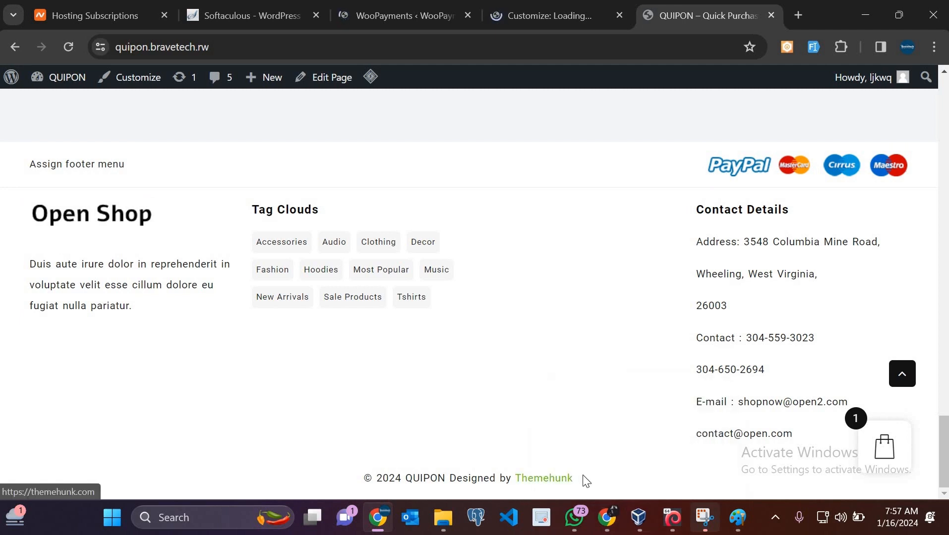
left_click_drag(589, 486, 512, 475)
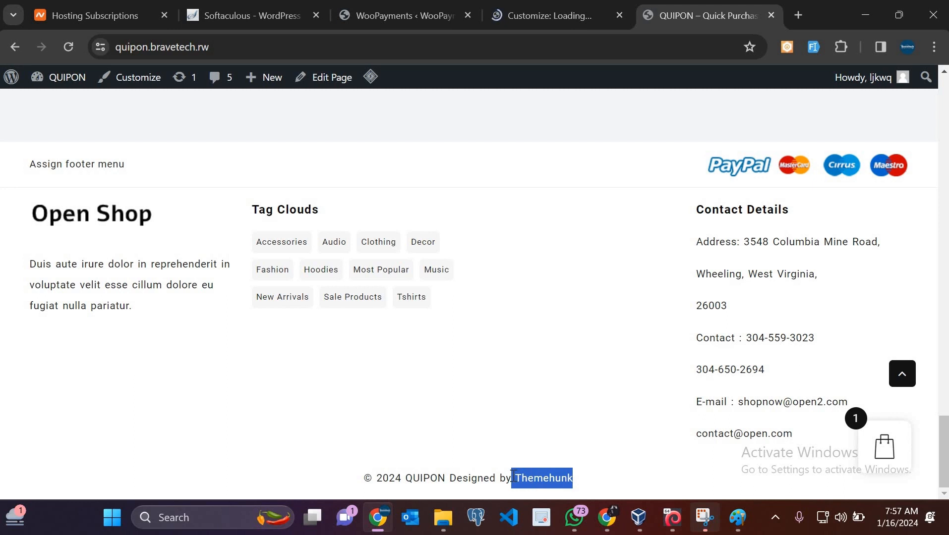
Collapse and re-expand the storefront's Category list, then return to the Customizer
left_click(581, 7)
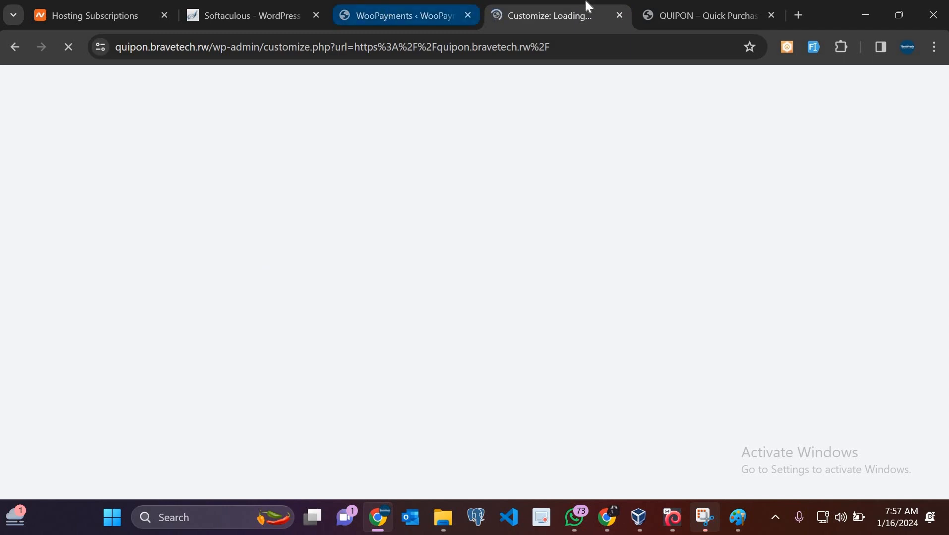
left_click(684, 8)
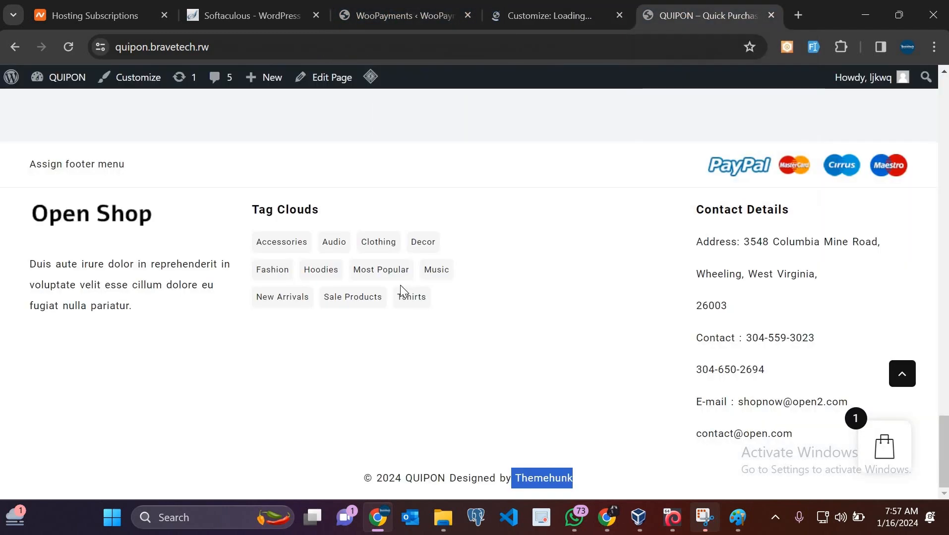
scroll(400, 287, "up", 20)
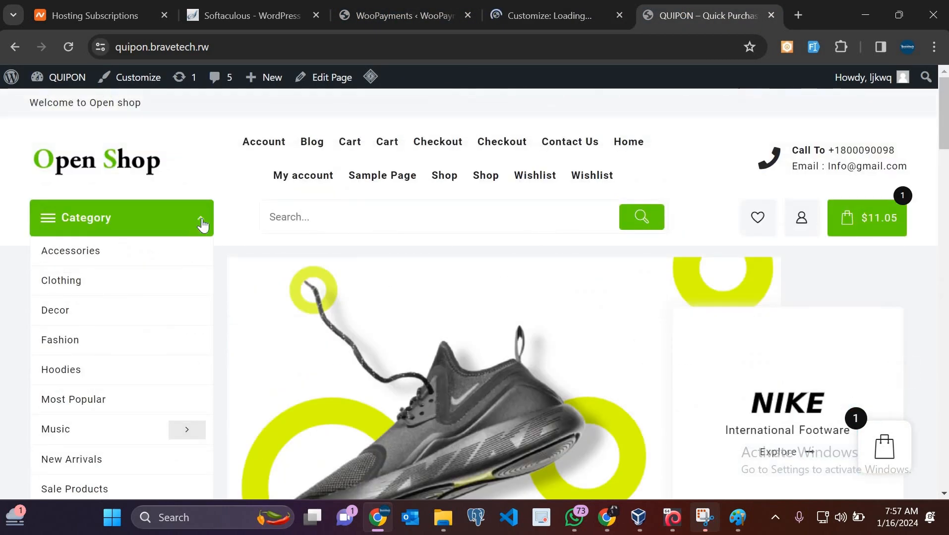
left_click(201, 222)
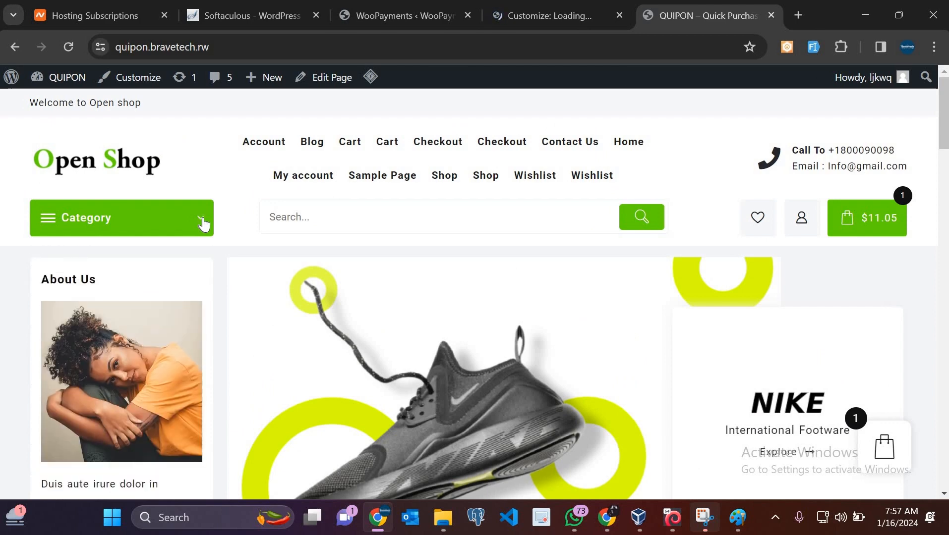
scroll(203, 224, "down", 3)
scroll(203, 224, "up", 3)
left_click(203, 224)
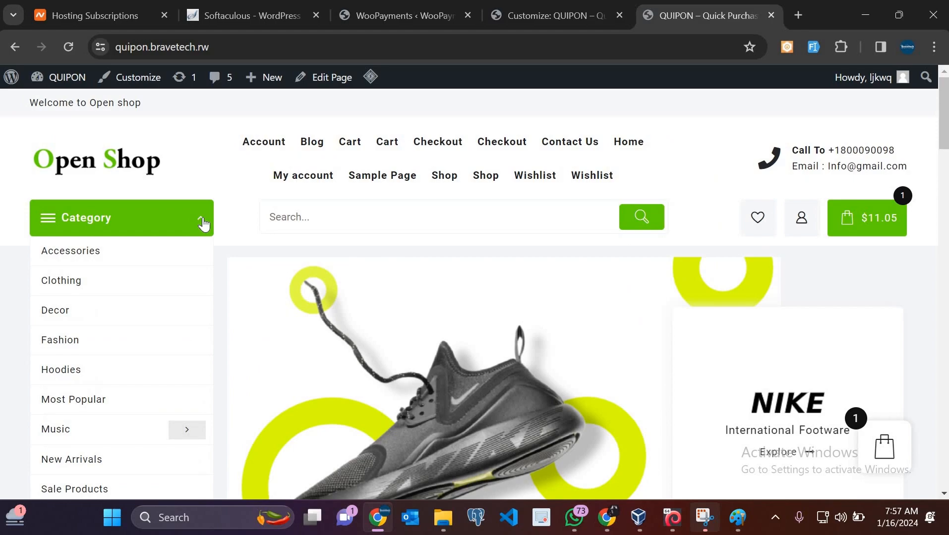
scroll(563, 376, "down", 20)
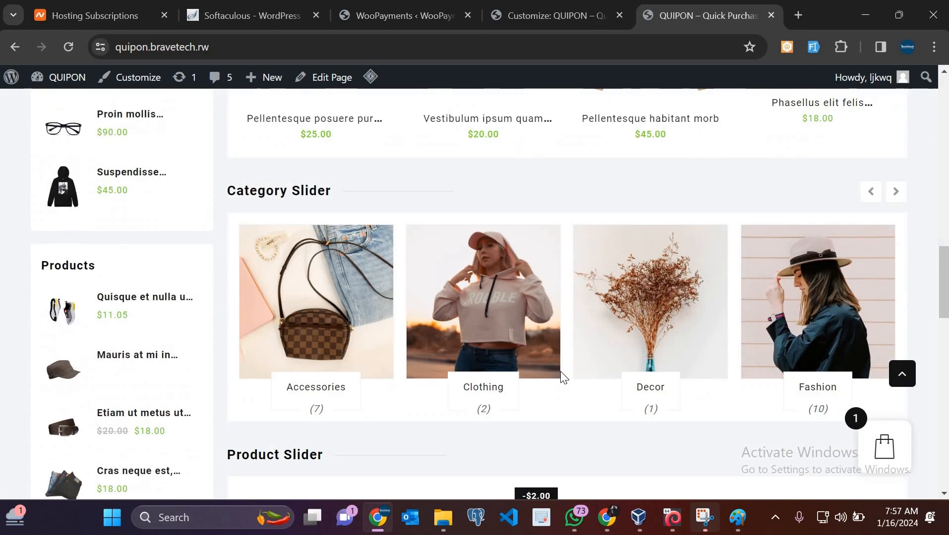
scroll(563, 377, "up", 15)
scroll(560, 378, "down", 16)
scroll(560, 378, "up", 12)
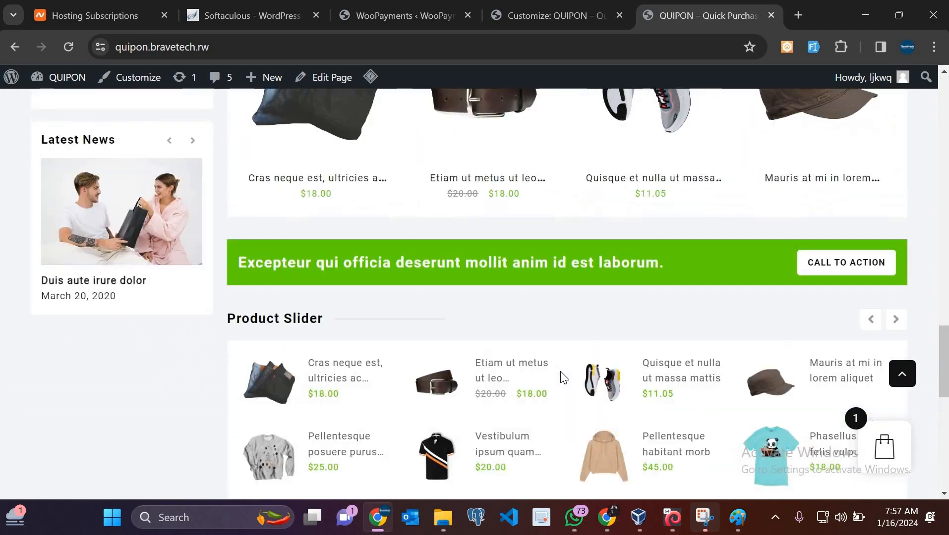
scroll(563, 377, "up", 10)
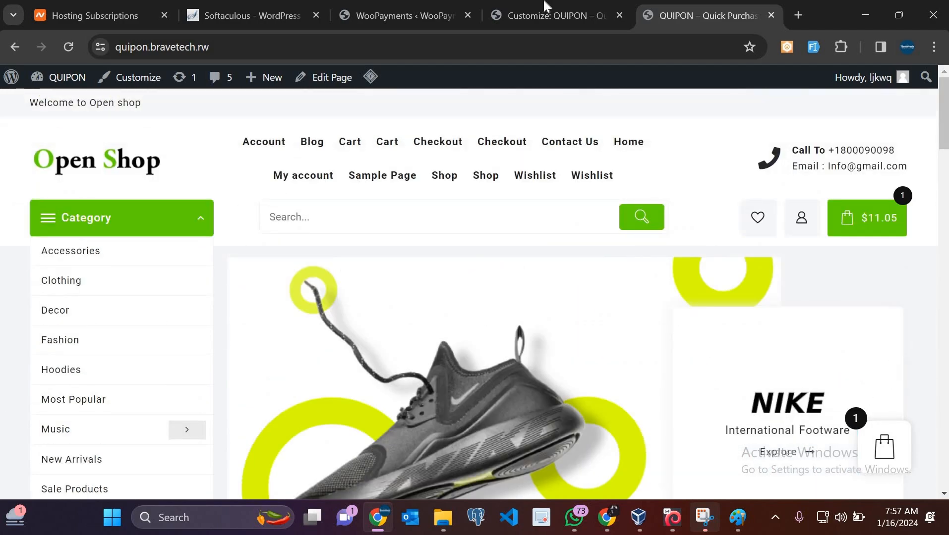
left_click(545, 6)
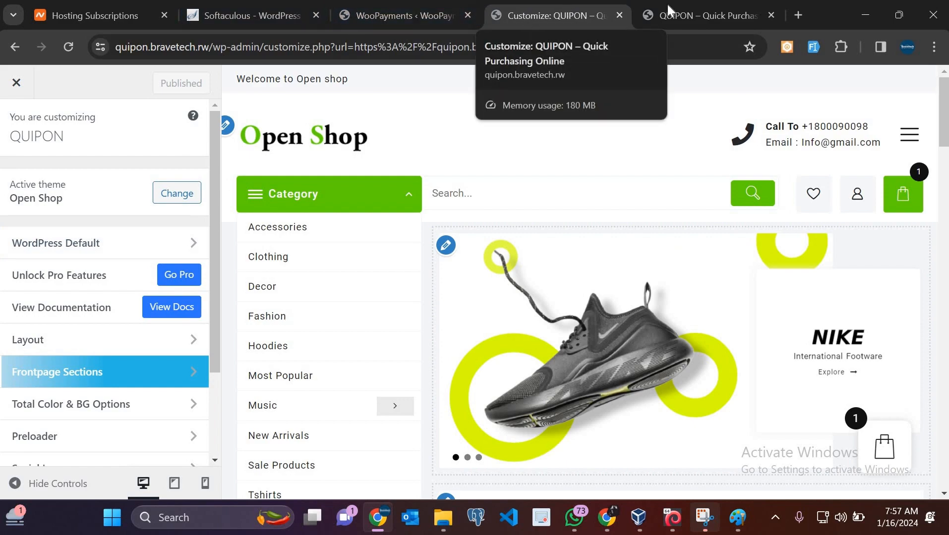
Open the Category Slider section's settings from the Customizer preview
left_click_drag(714, 15, 545, 10)
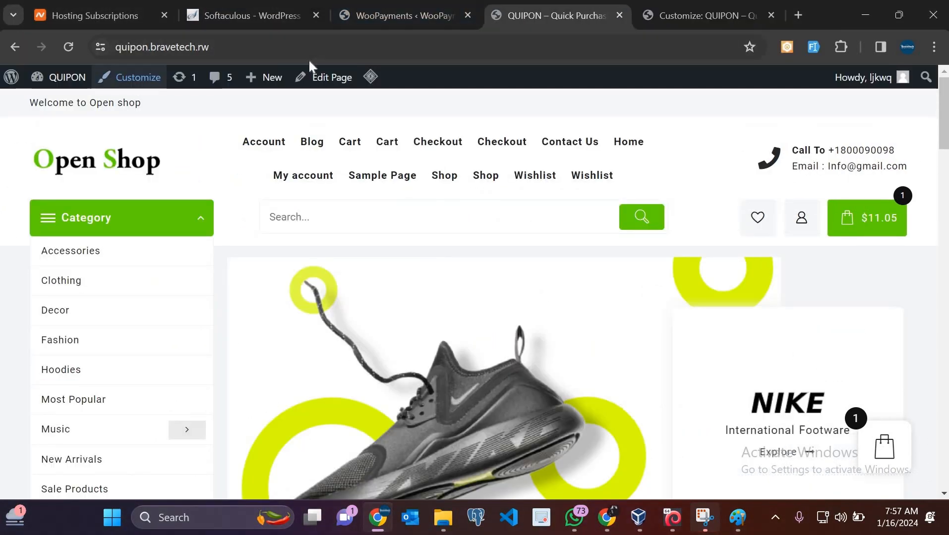
key("ctrl+Tab")
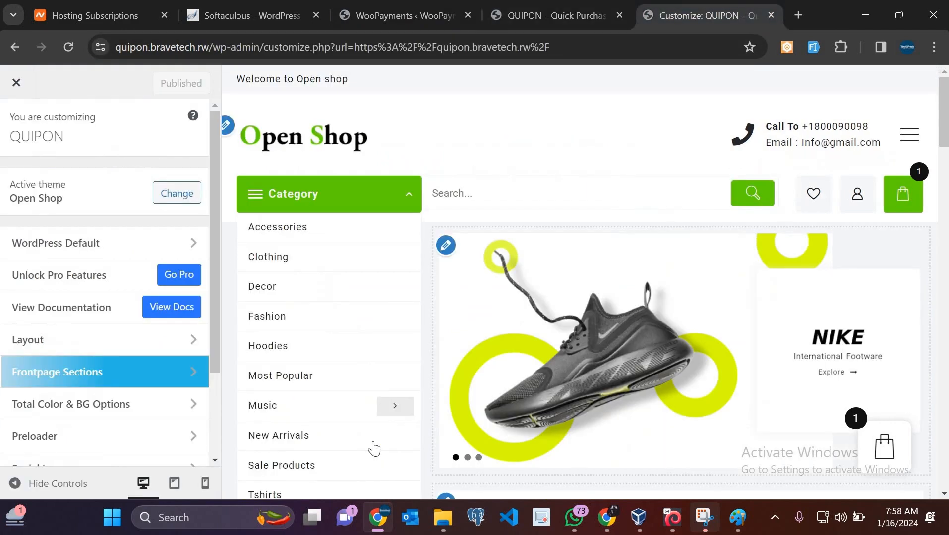
scroll(373, 449, "down", 15)
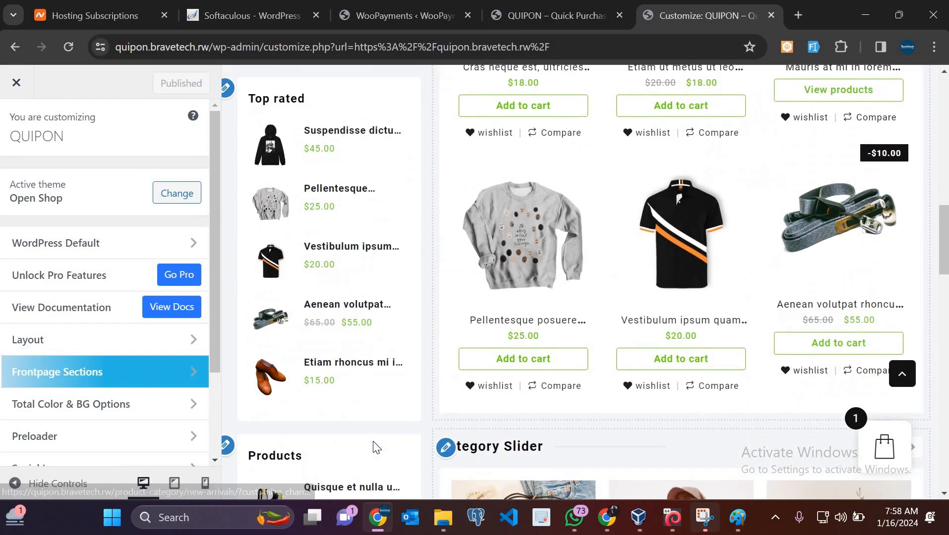
scroll(376, 448, "down", 9)
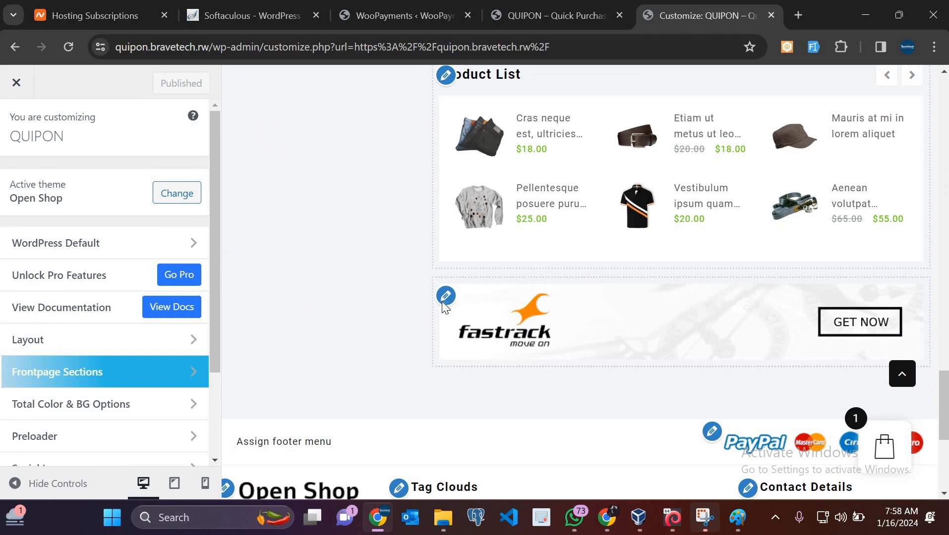
scroll(444, 250, "up", 3)
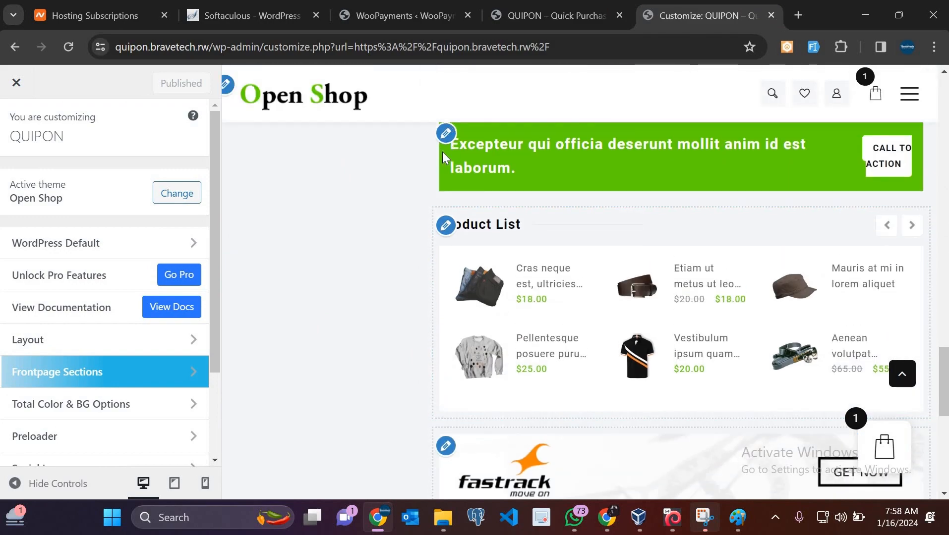
scroll(442, 152, "up", 5)
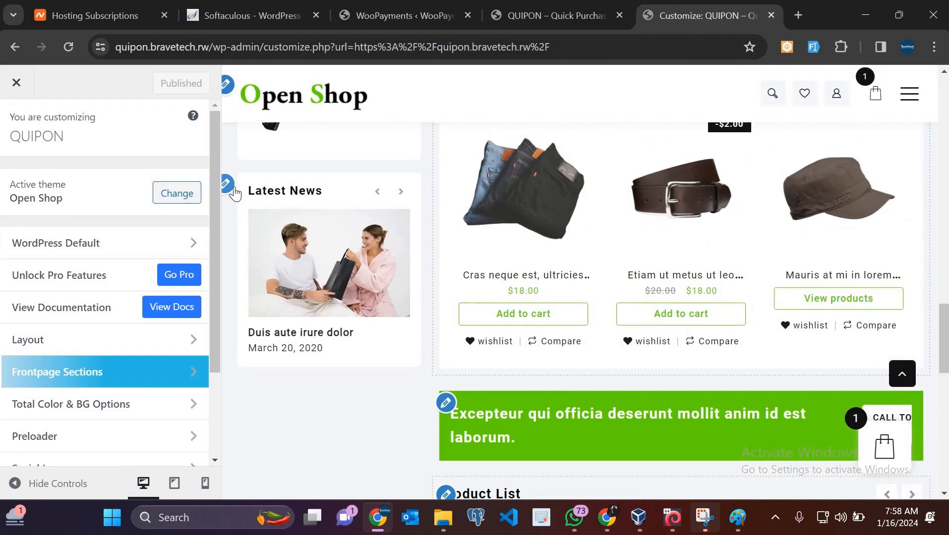
scroll(458, 212, "up", 7)
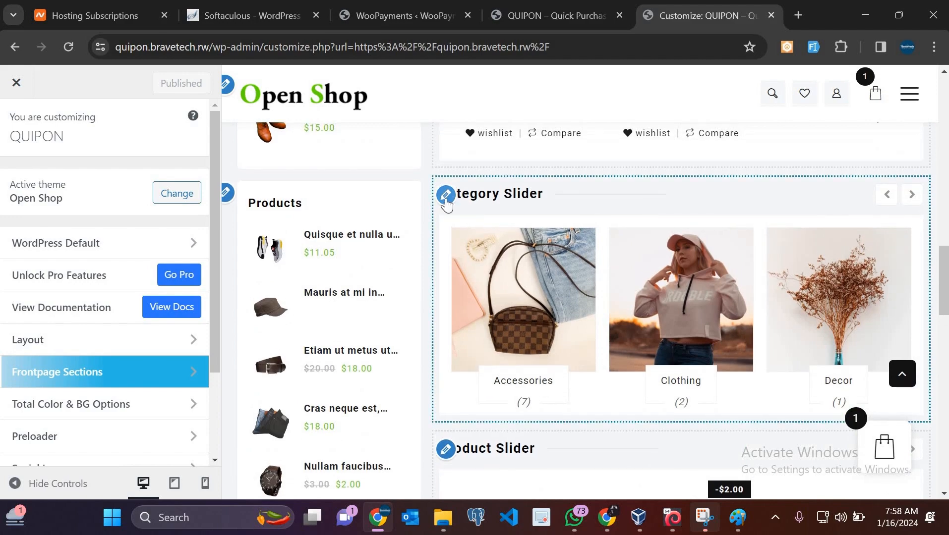
scroll(446, 200, "up", 10)
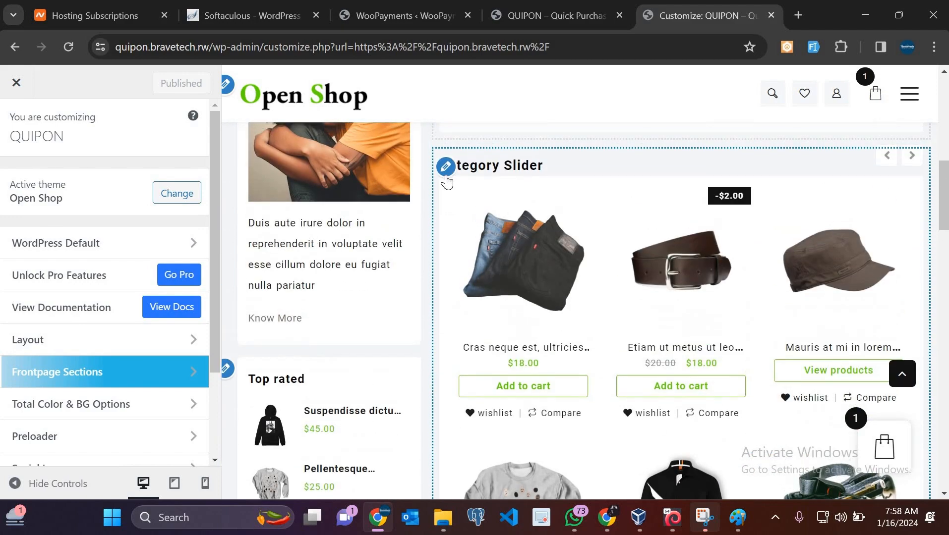
left_click(446, 178)
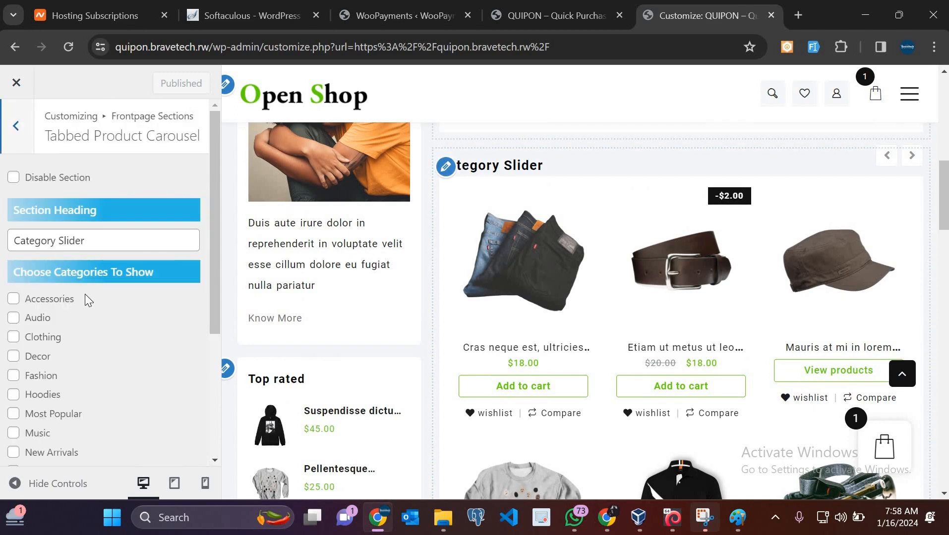
Replace the Section Heading 'Category Slider' with 'Accessories'
scroll(84, 294, "down", 3)
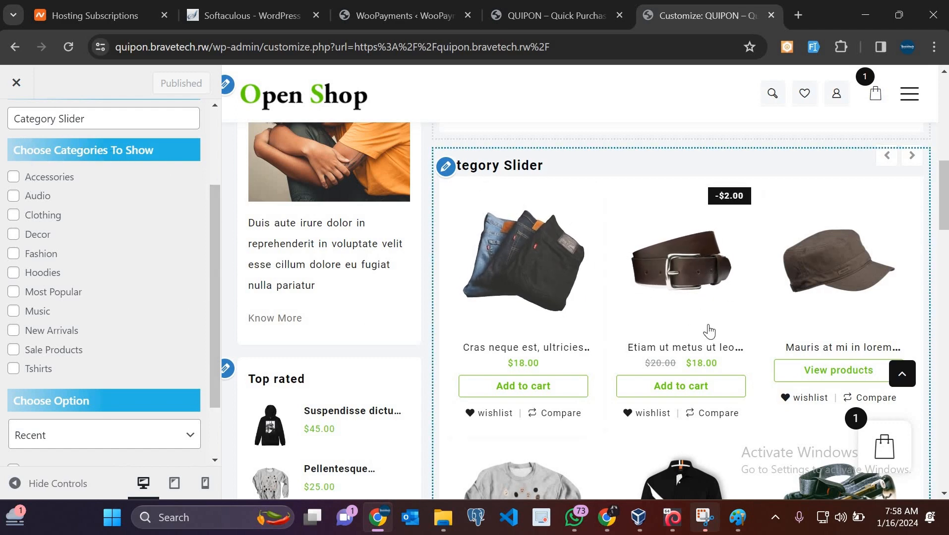
scroll(101, 240, "up", 3)
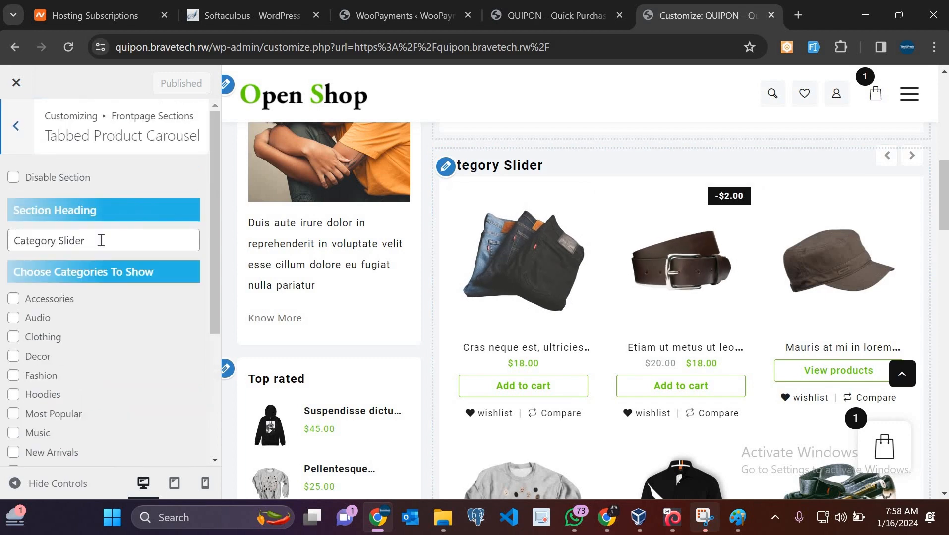
left_click(101, 240)
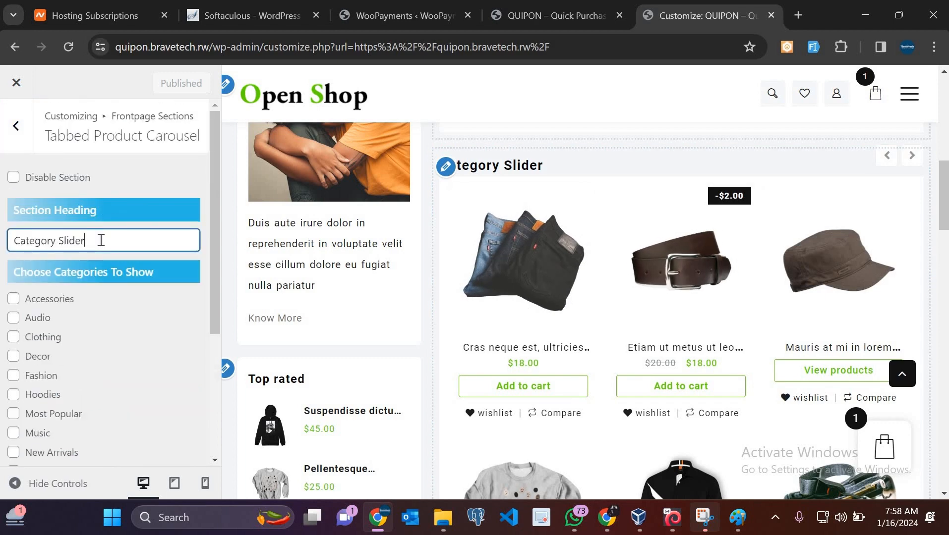
key("ctrl+a")
type("sh")
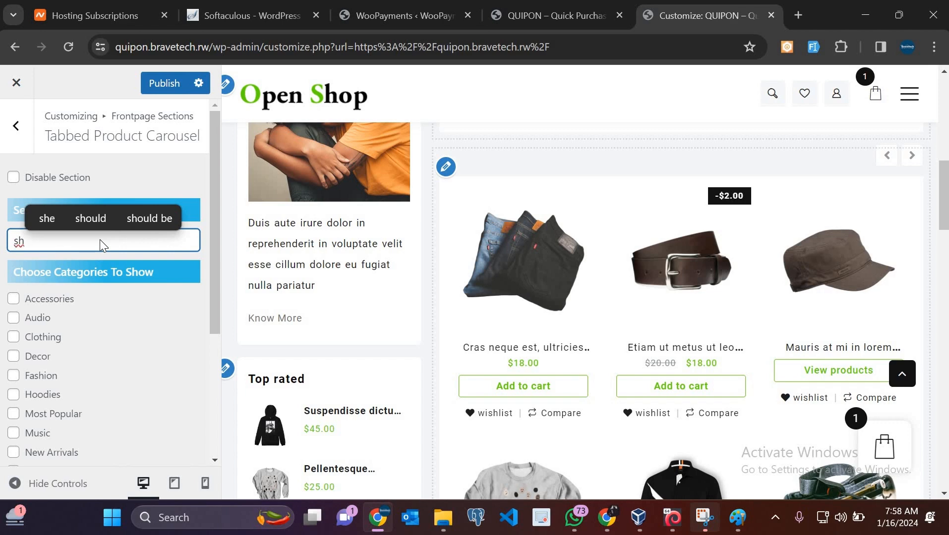
key("BackSpace")
key("BackSpace")
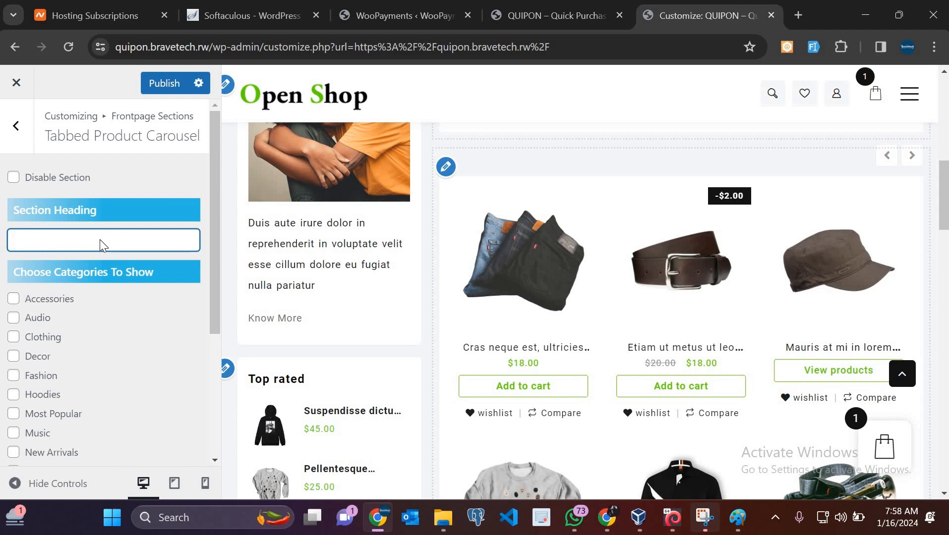
type("Ac")
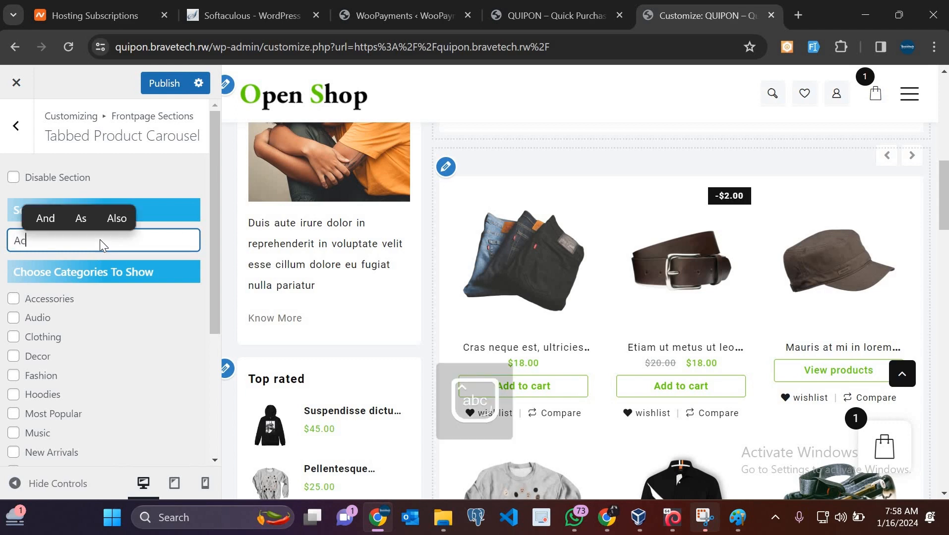
type("cess")
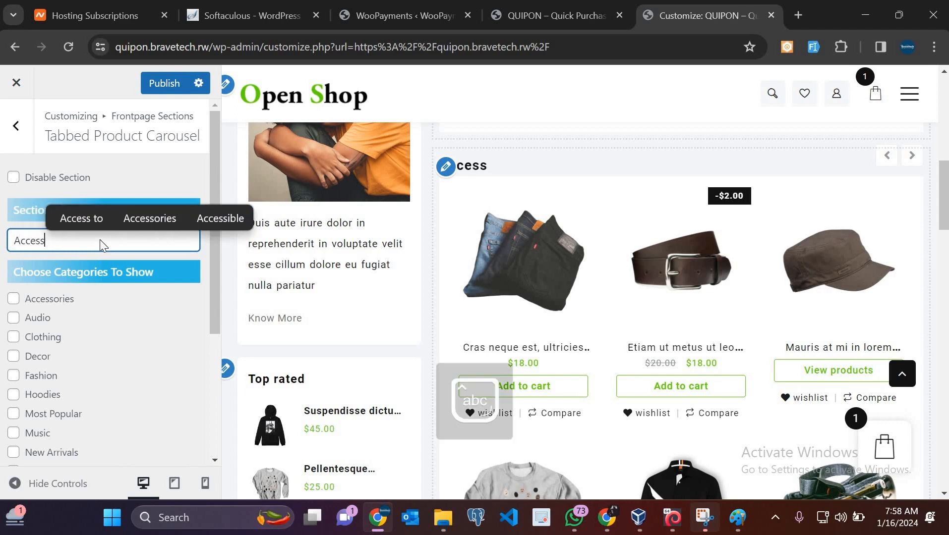
type("otie")
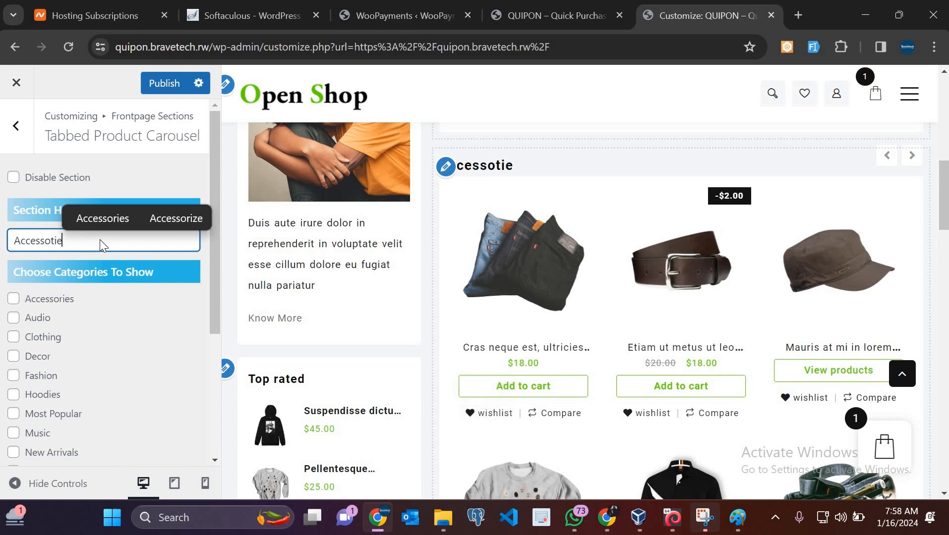
left_click(114, 217)
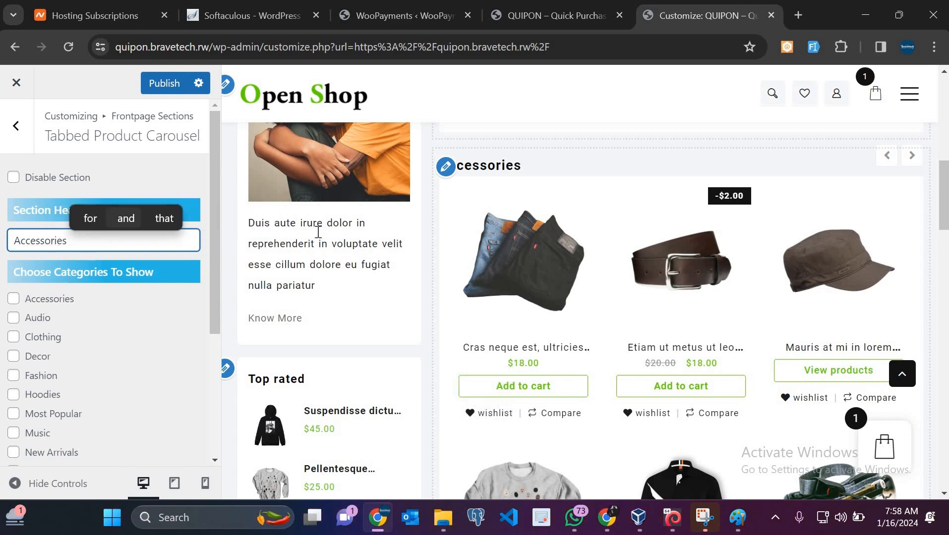
Tick Accessories under Choose Categories To Show and check the previewed products
left_click(15, 299)
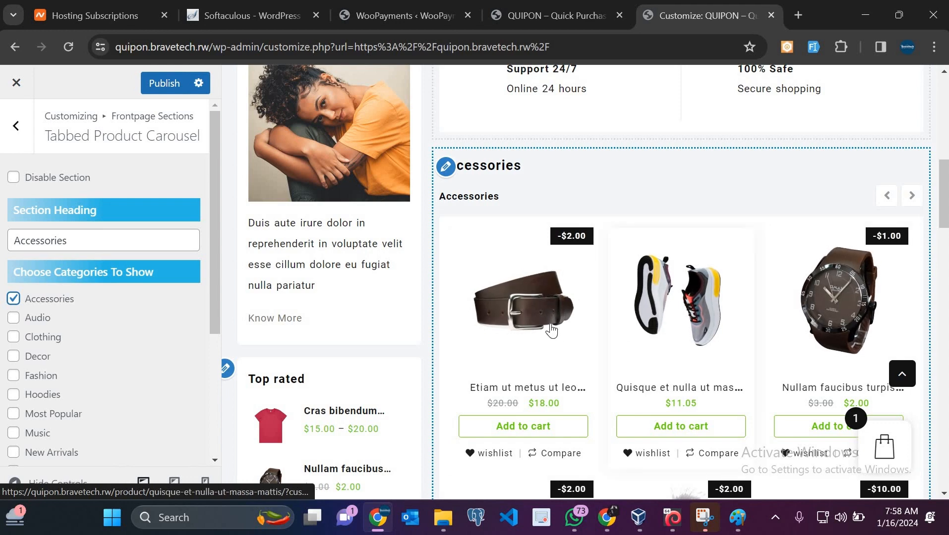
scroll(551, 324, "down", 3)
scroll(550, 323, "up", 2)
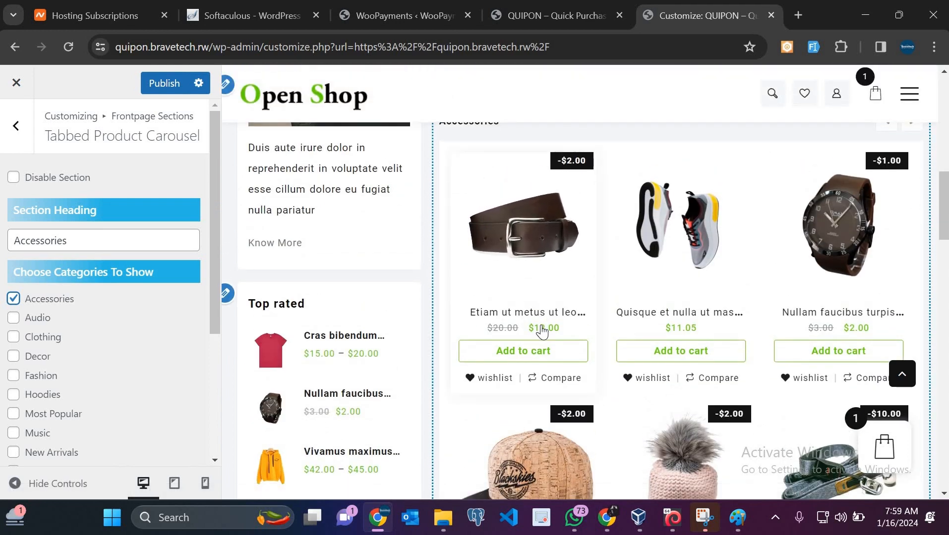
scroll(542, 324, "down", 1)
scroll(502, 267, "up", 3)
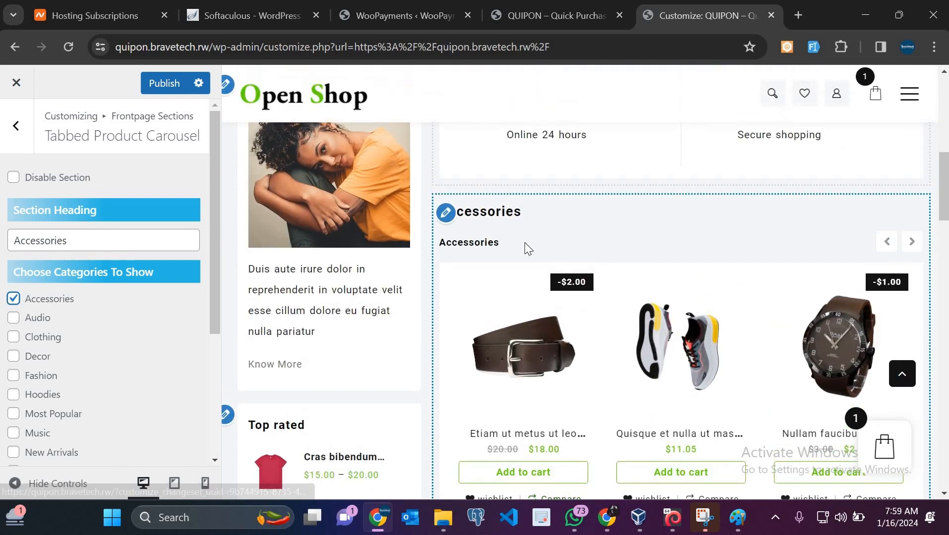
scroll(525, 243, "up", 5)
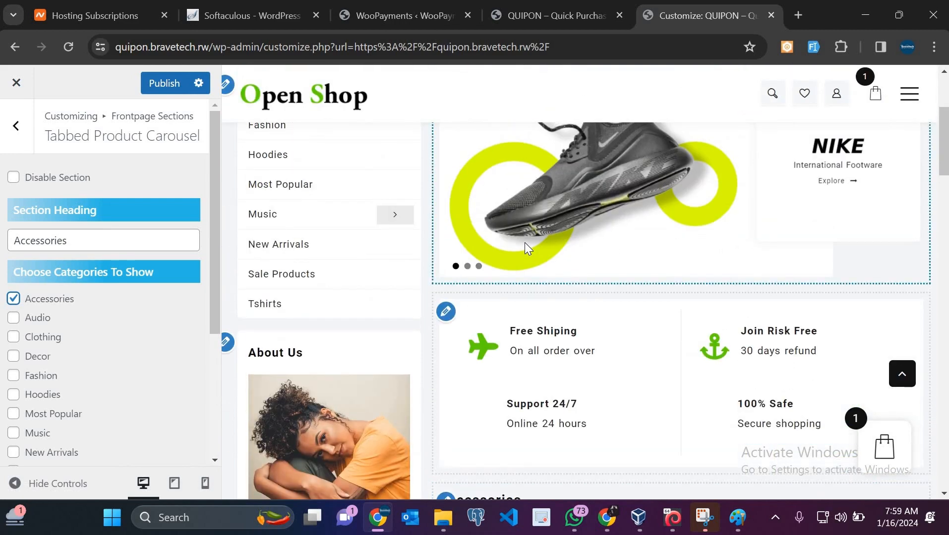
scroll(525, 243, "up", 3)
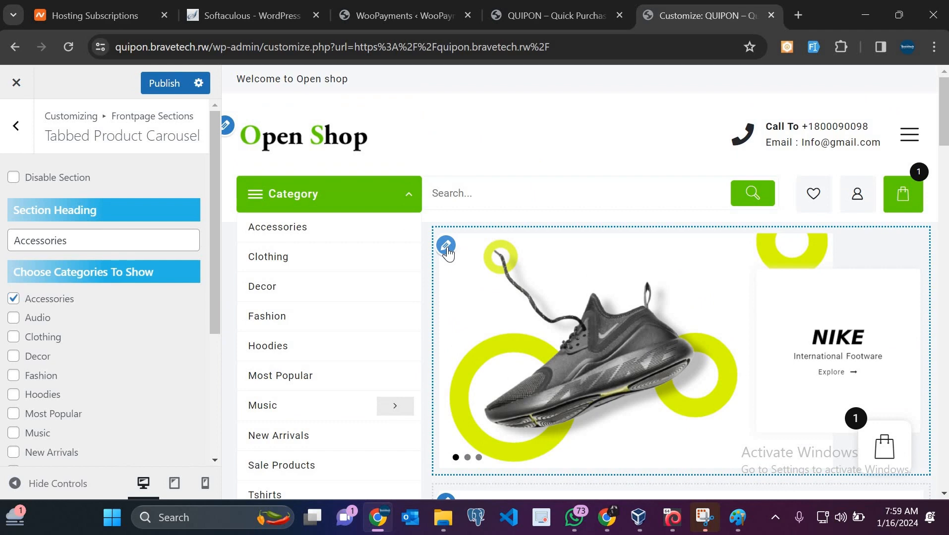
left_click(446, 245)
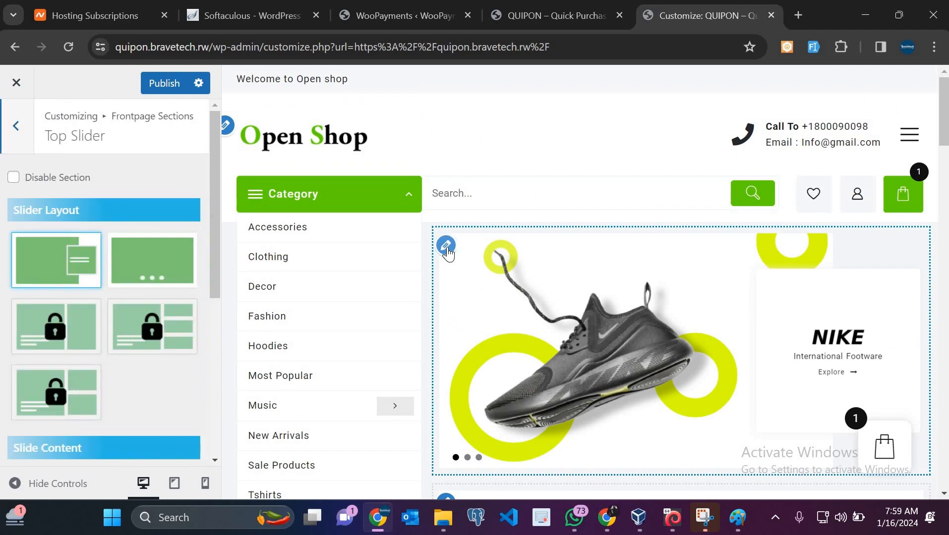
scroll(635, 382, "down", 2)
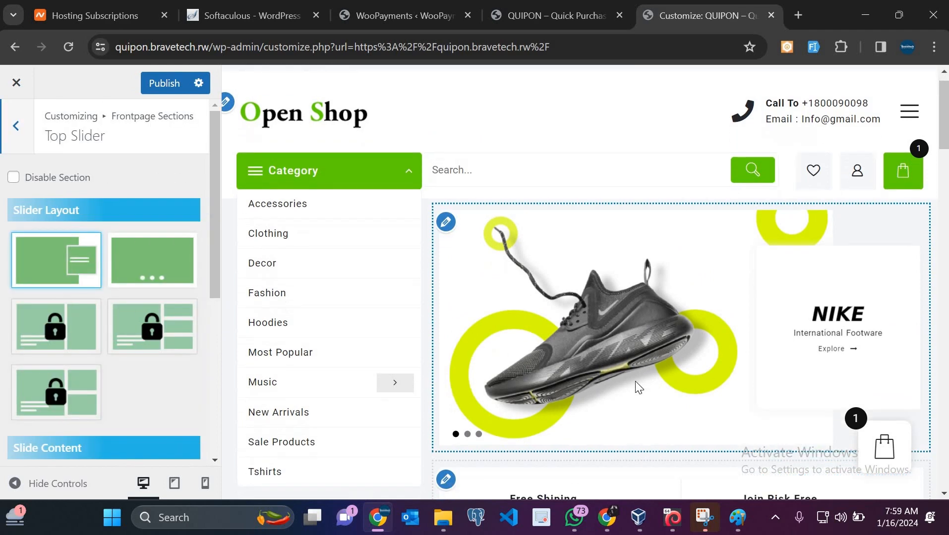
scroll(328, 300, "up", 2)
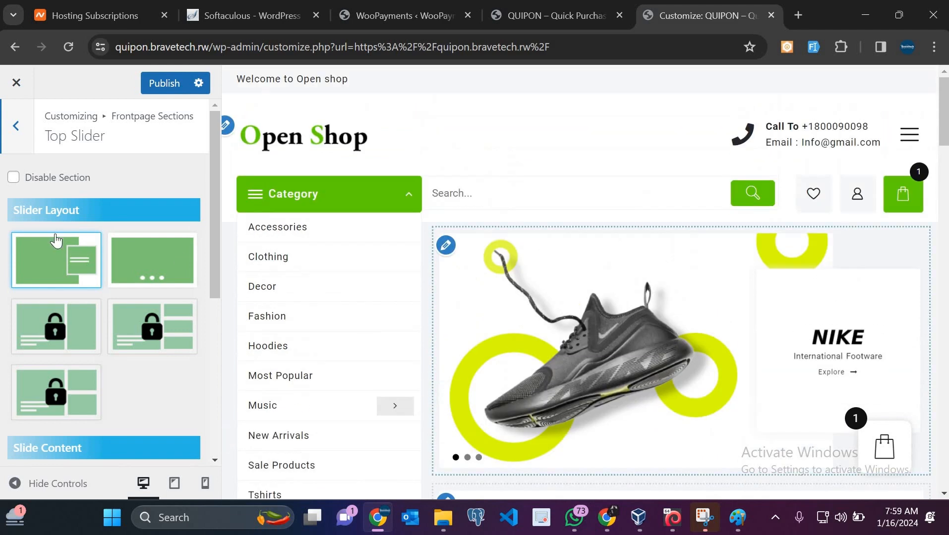
scroll(417, 317, "down", 1)
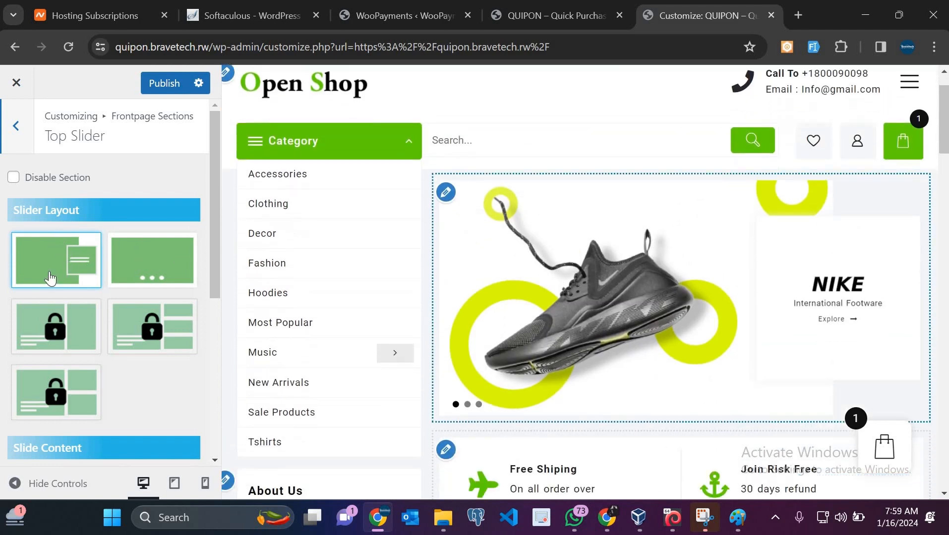
left_click(155, 272)
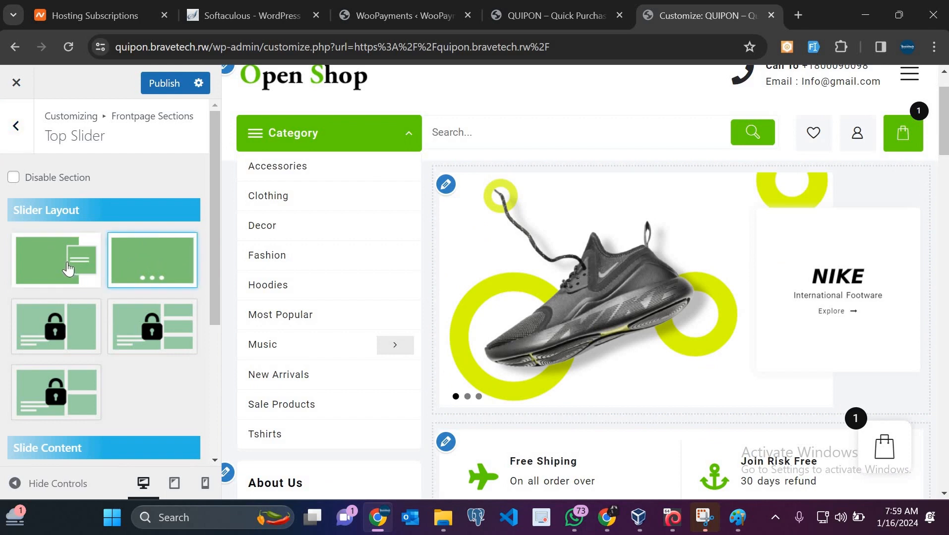
left_click(67, 262)
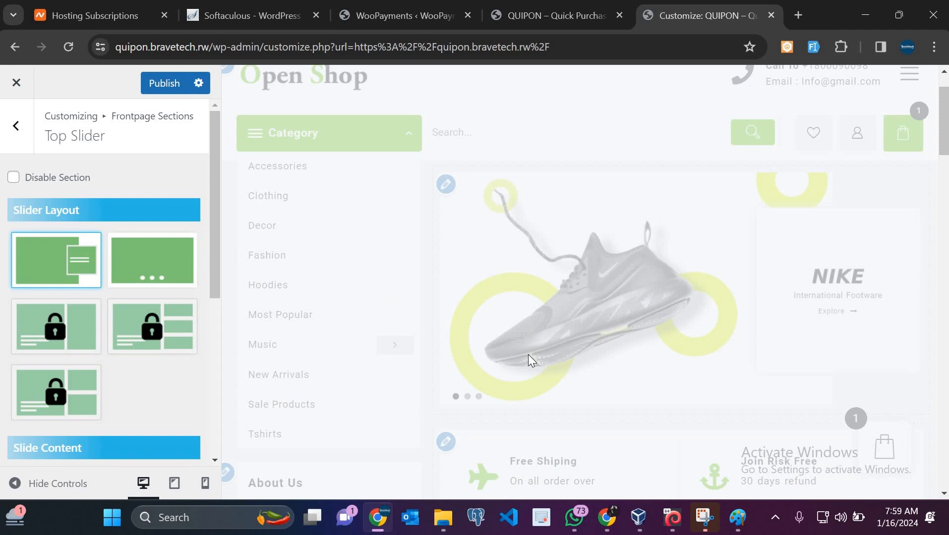
scroll(367, 369, "down", 3)
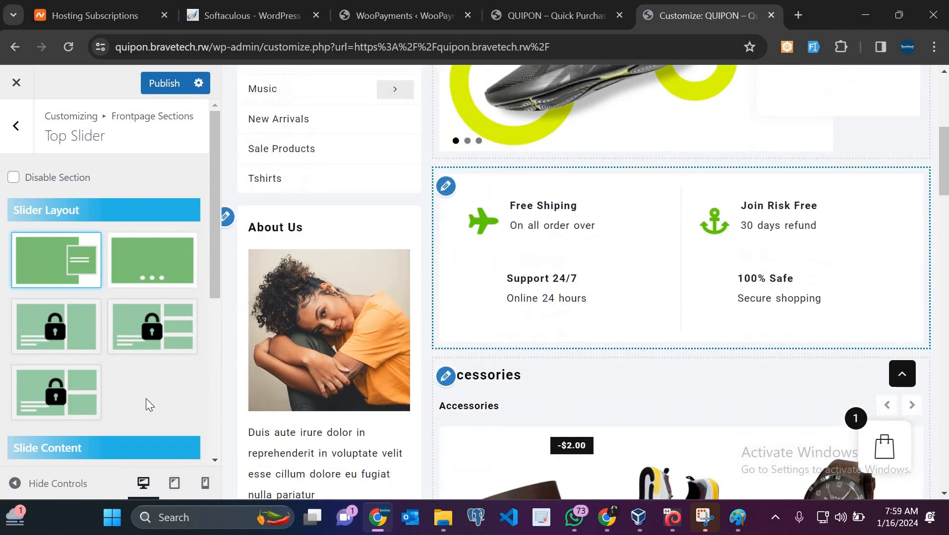
scroll(146, 399, "down", 4)
scroll(86, 224, "down", 2)
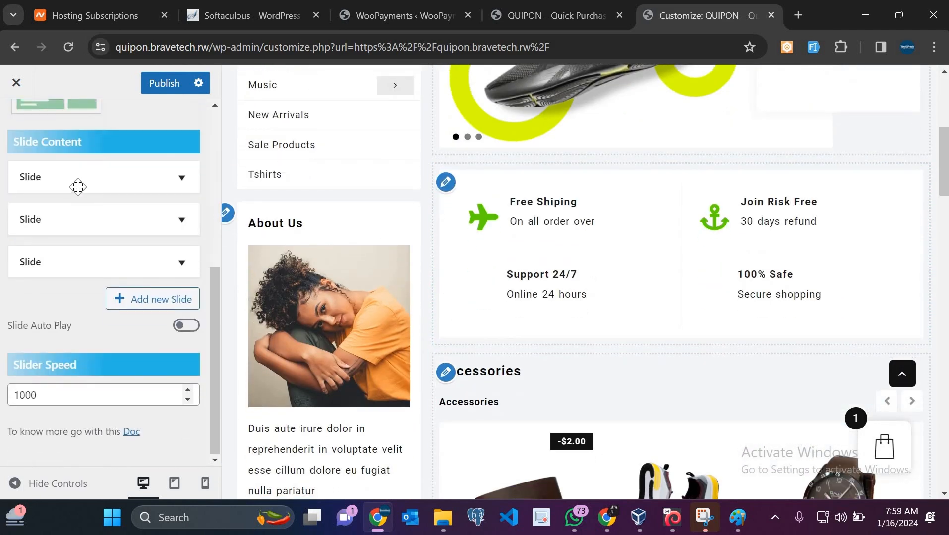
left_click(78, 186)
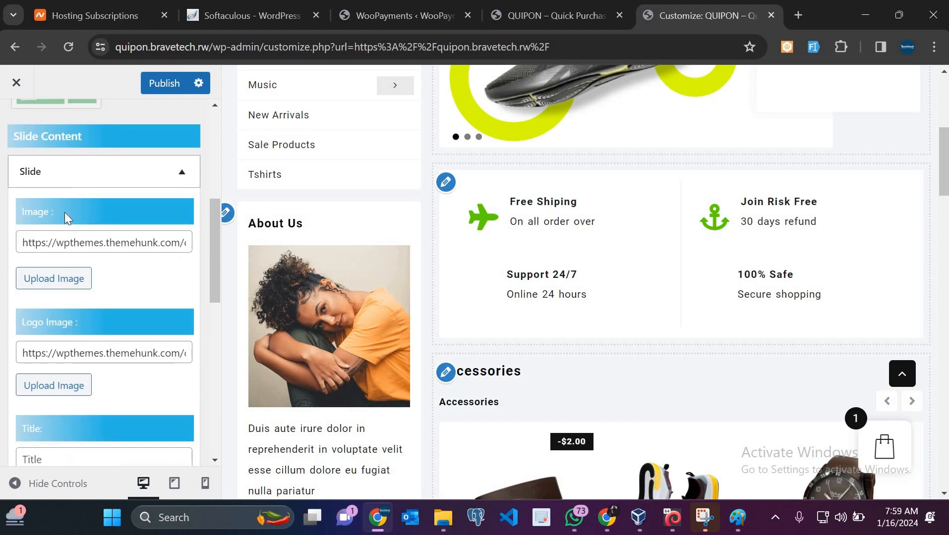
scroll(127, 183, "down", 3)
scroll(77, 230, "up", 2)
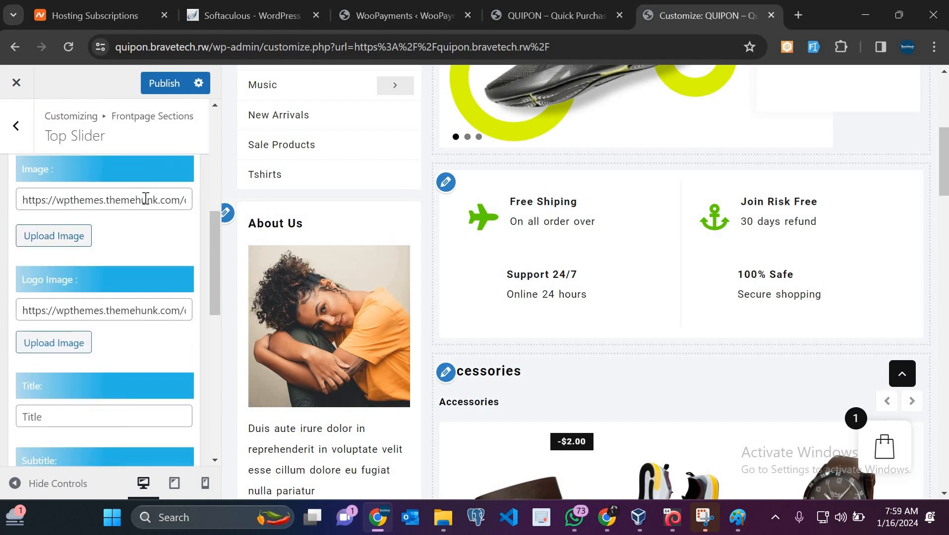
left_click(146, 199)
key("Right")
key("Right")
key("Right")
key("Right")
key("Right")
key("Right")
key("Right")
key("Right")
key("Right")
key("Right")
key("Right")
key("Right")
key("Right")
key("Right")
key("Right")
key("Right")
key("Right")
key("Right")
key("Right")
key("Right")
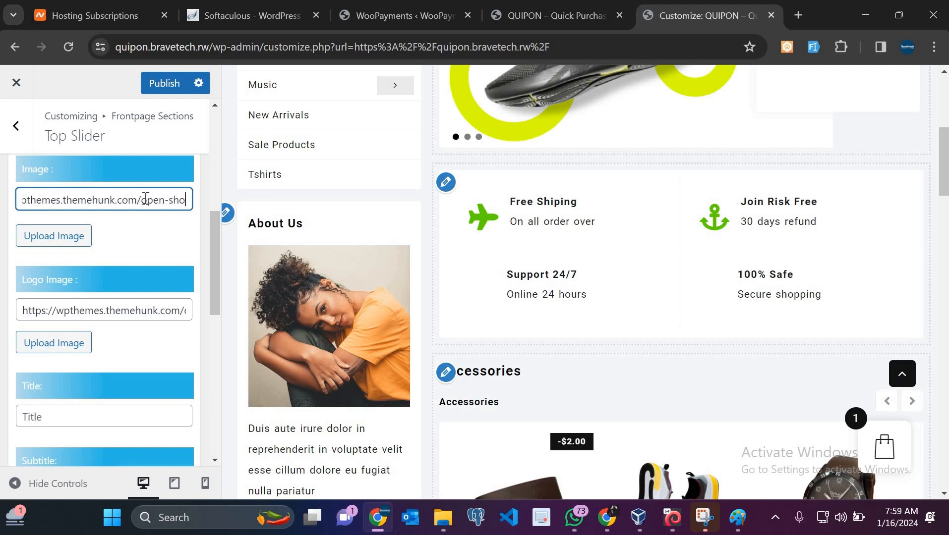
key("Right")
key("Right")
key("Right")
key("Right")
key("Right")
key("Right")
key("Right")
key("Right")
key("Right")
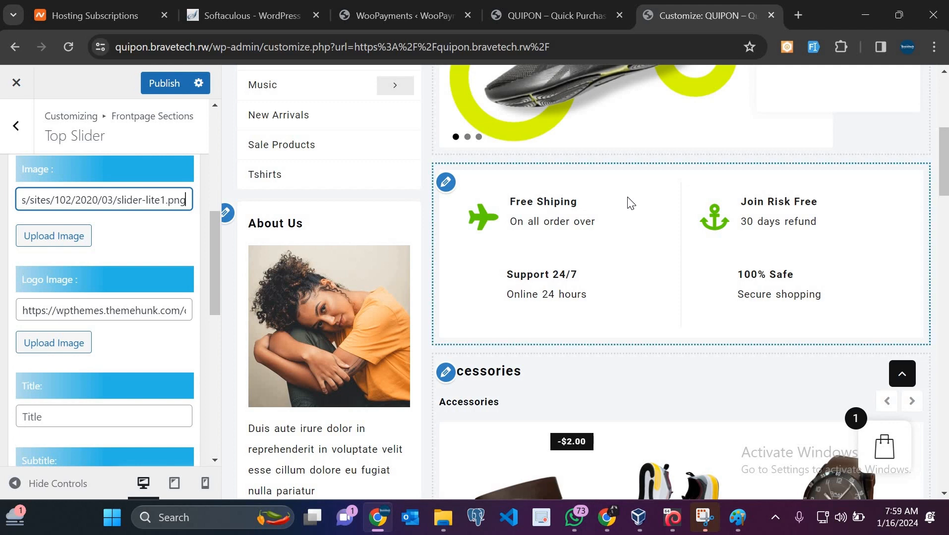
scroll(708, 310, "up", 5)
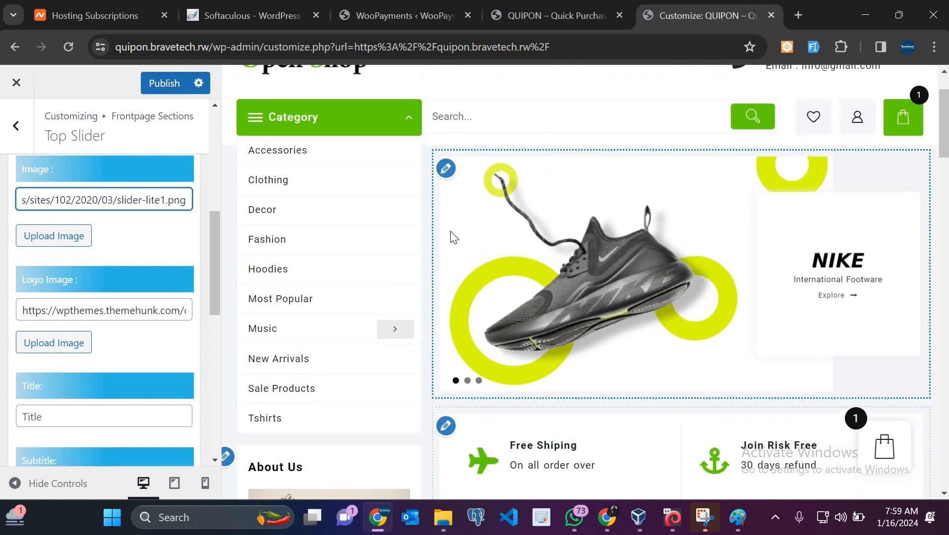
scroll(454, 238, "up", 2)
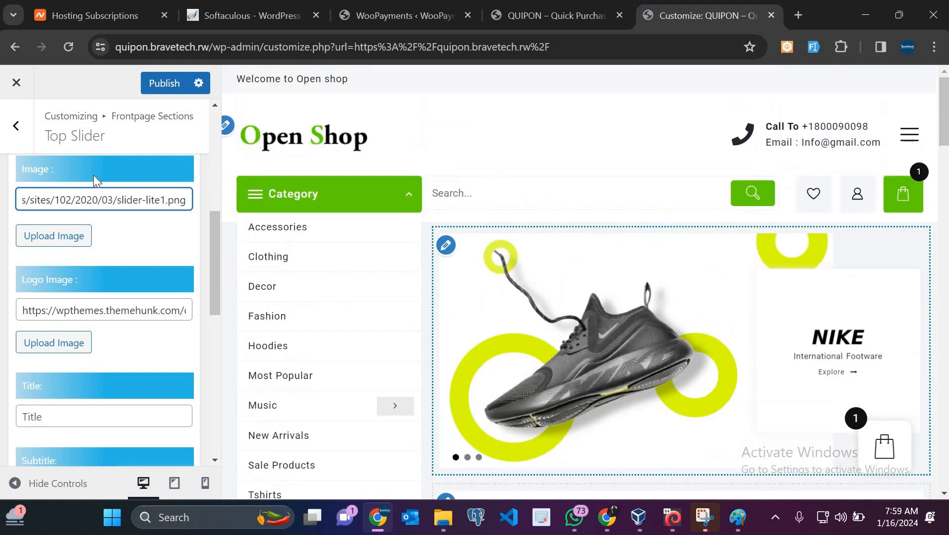
Upload the Quipon logo from Downloads as the site logo, skipping cropping
left_click(228, 129)
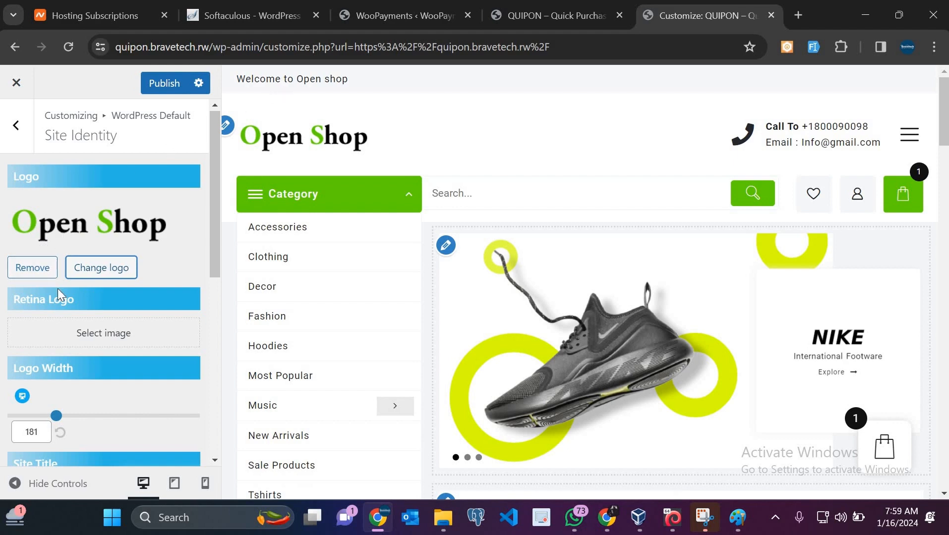
left_click(105, 270)
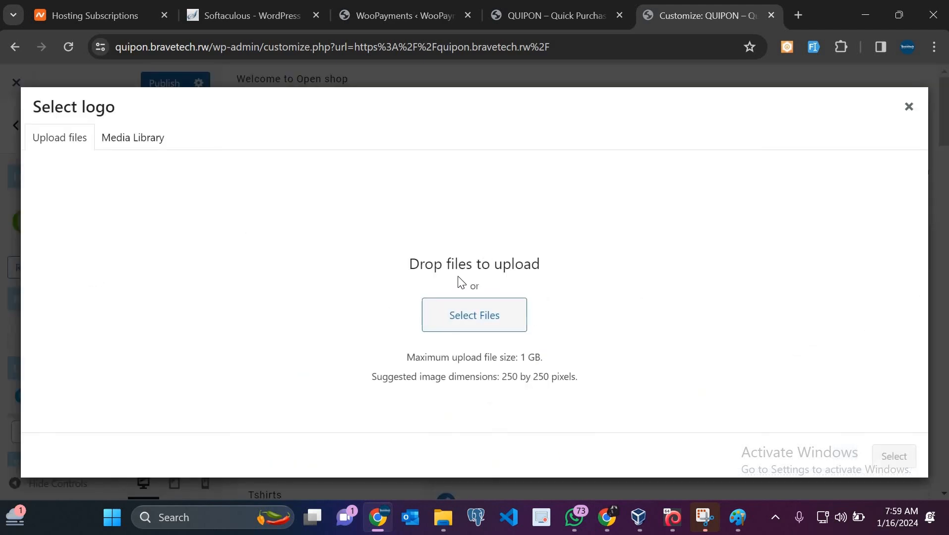
left_click(479, 314)
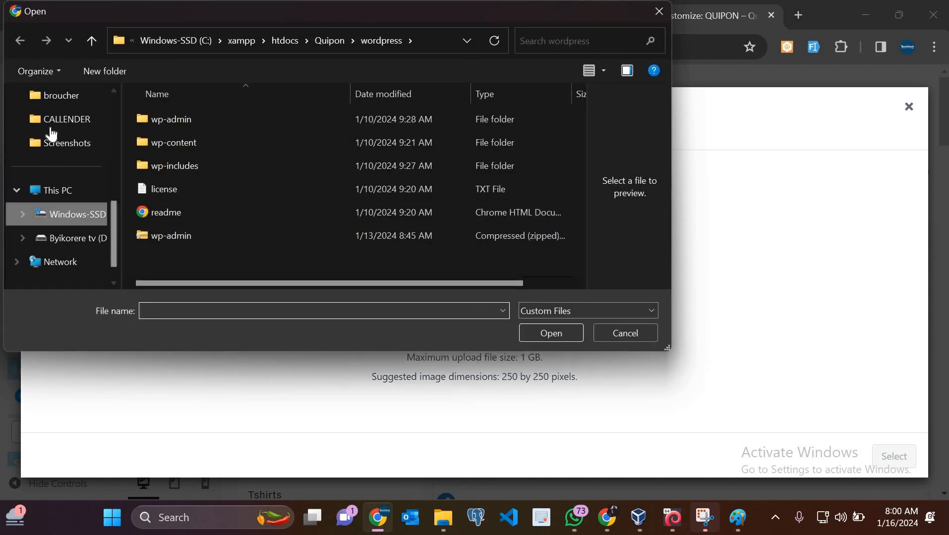
scroll(64, 218, "up", 5)
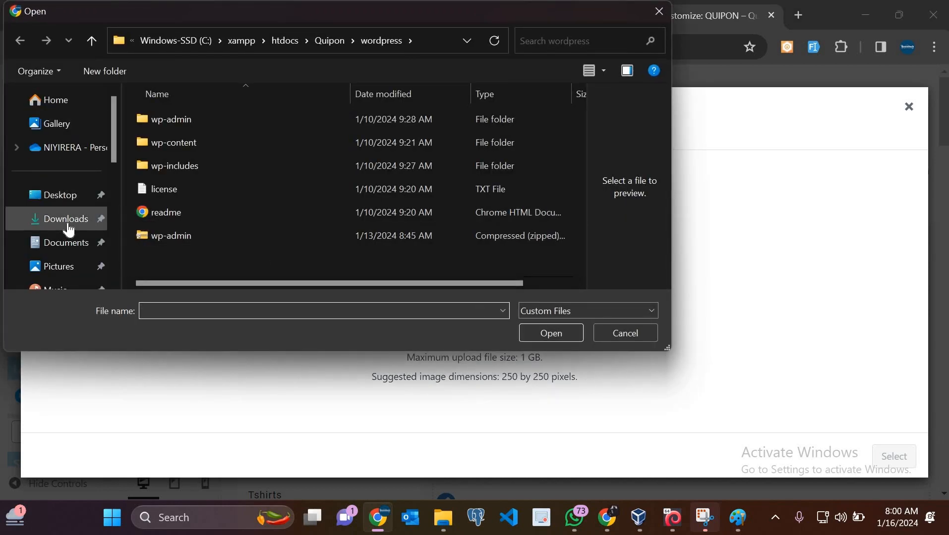
left_click(69, 230)
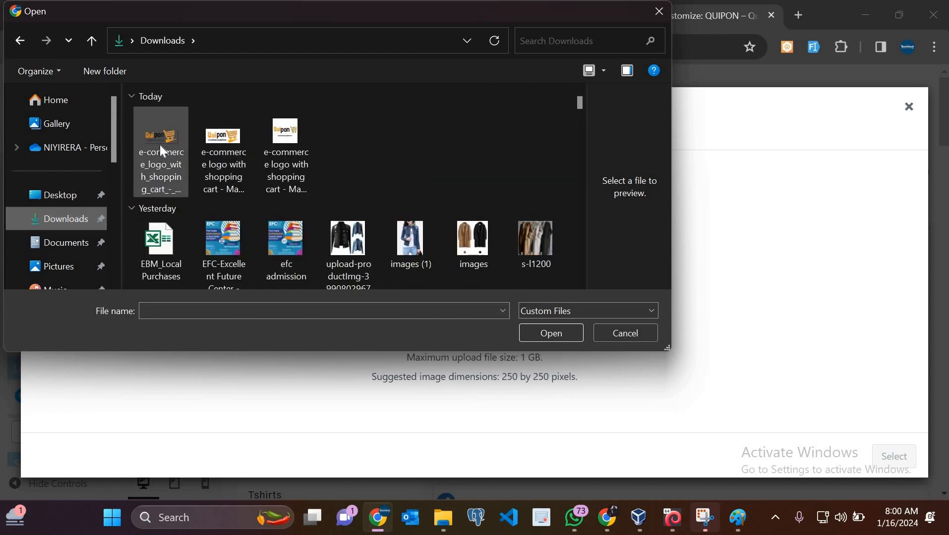
left_click(159, 145)
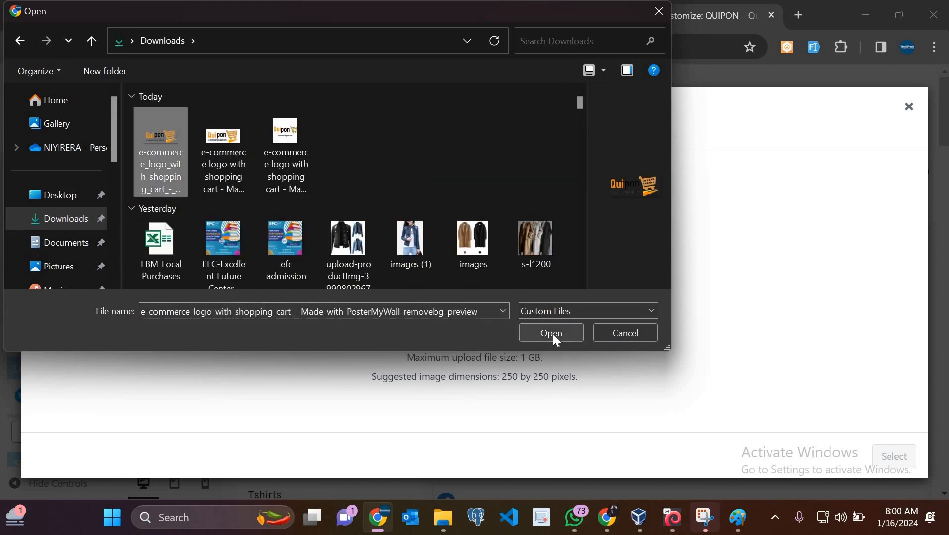
left_click(553, 334)
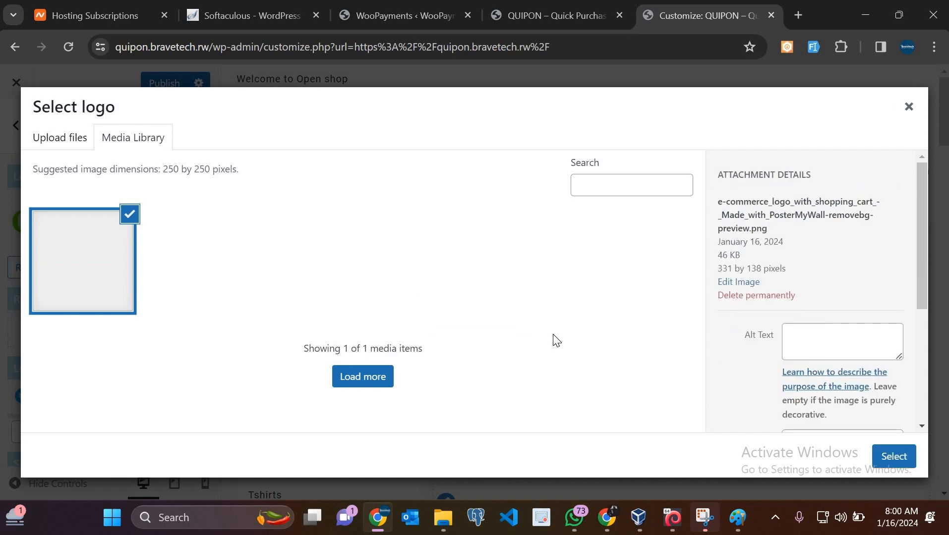
left_click(894, 457)
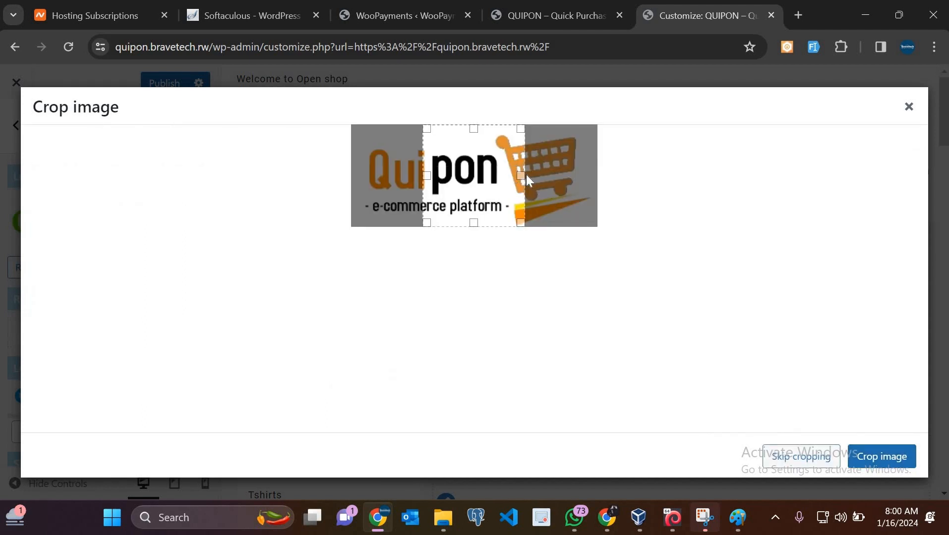
left_click(794, 462)
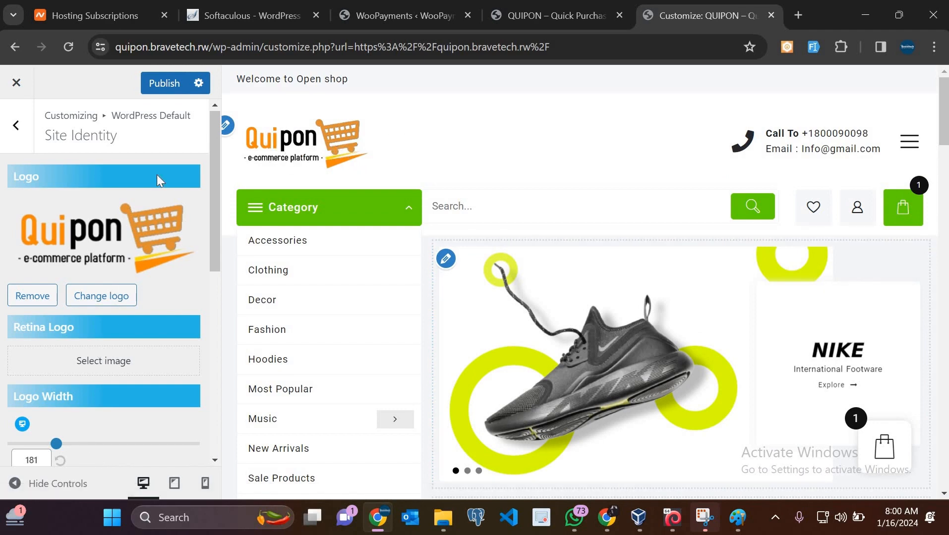
Publish the new Quipon logo and scroll Site Identity down to Site Icon
left_click(163, 84)
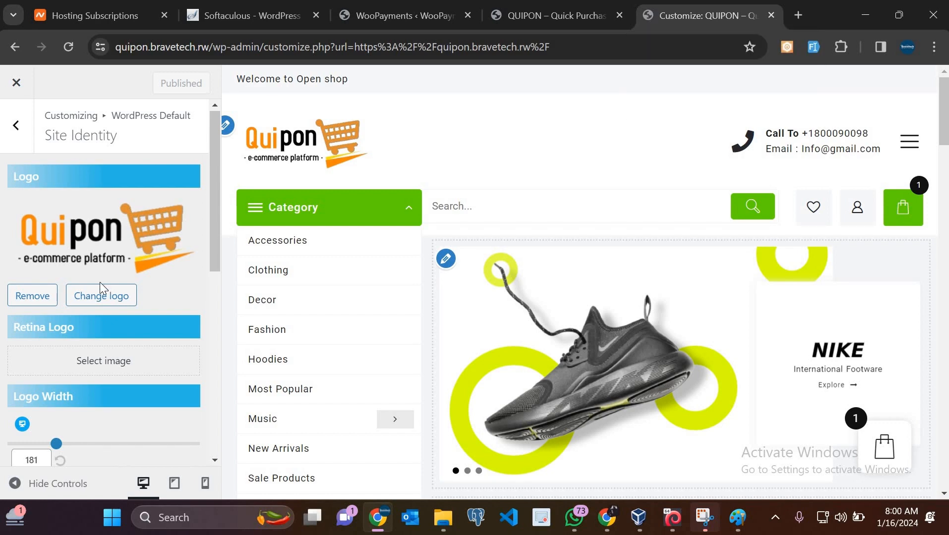
scroll(101, 285, "down", 1)
scroll(99, 282, "down", 5)
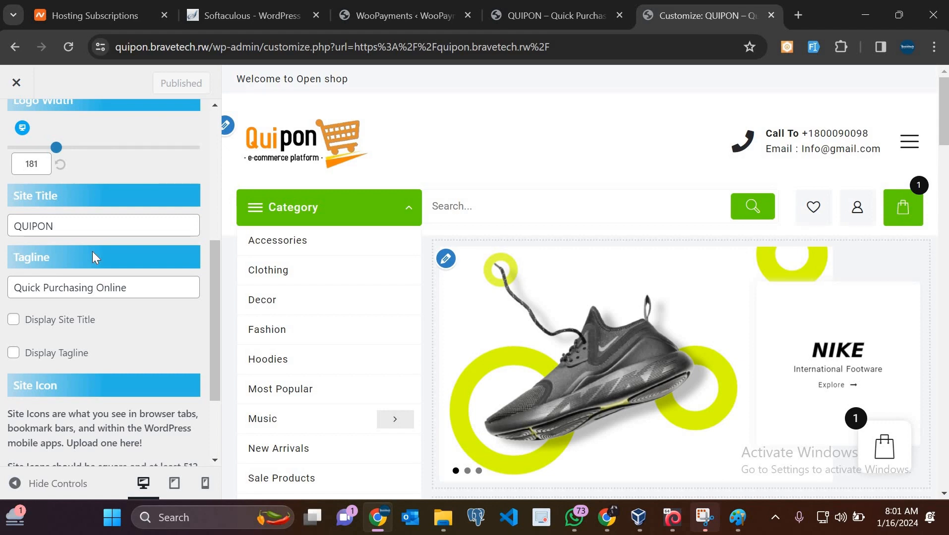
scroll(92, 256, "down", 2)
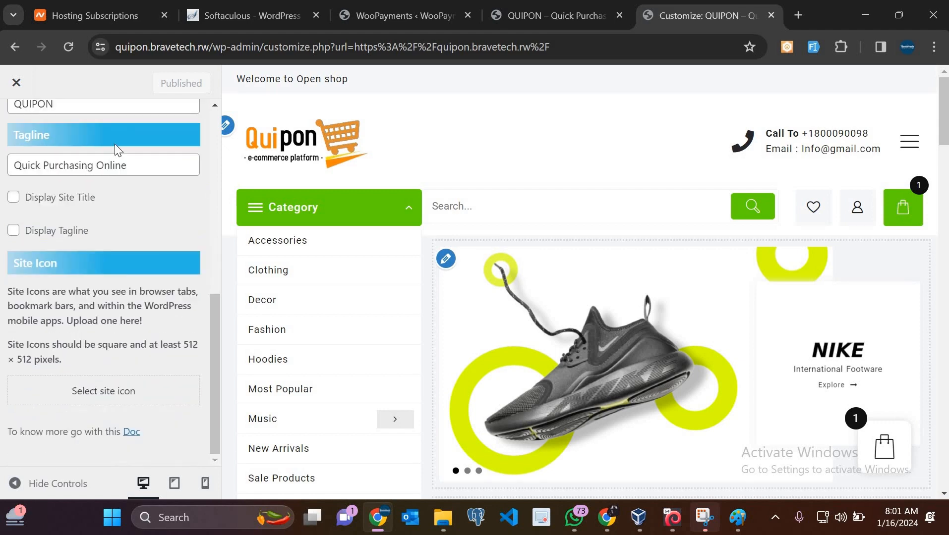
Upload the square Quipon logo as the site icon image
left_click(97, 395)
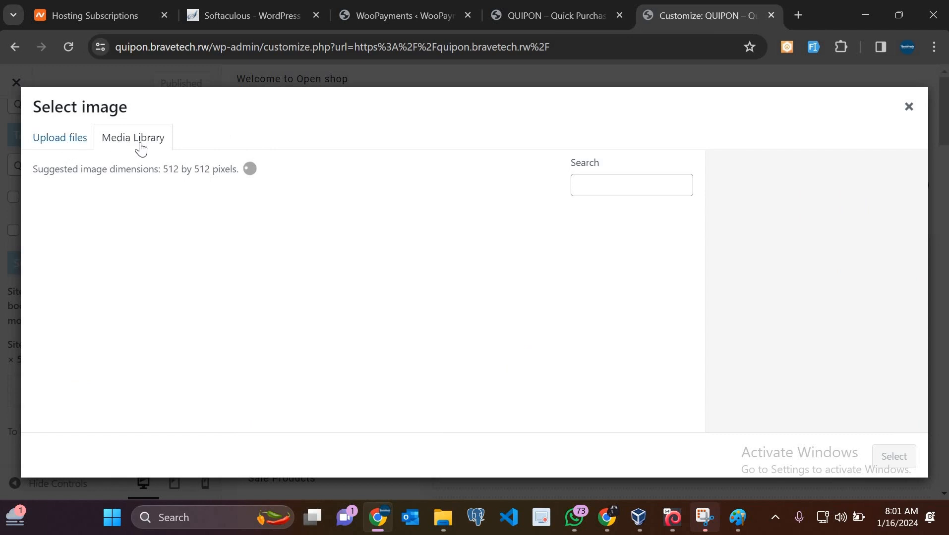
left_click(44, 144)
left_click(484, 326)
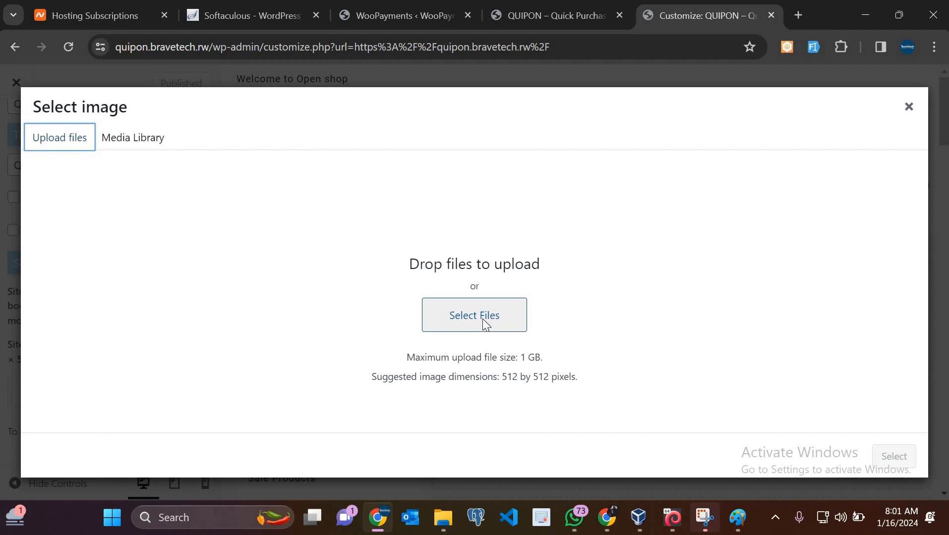
left_click(482, 318)
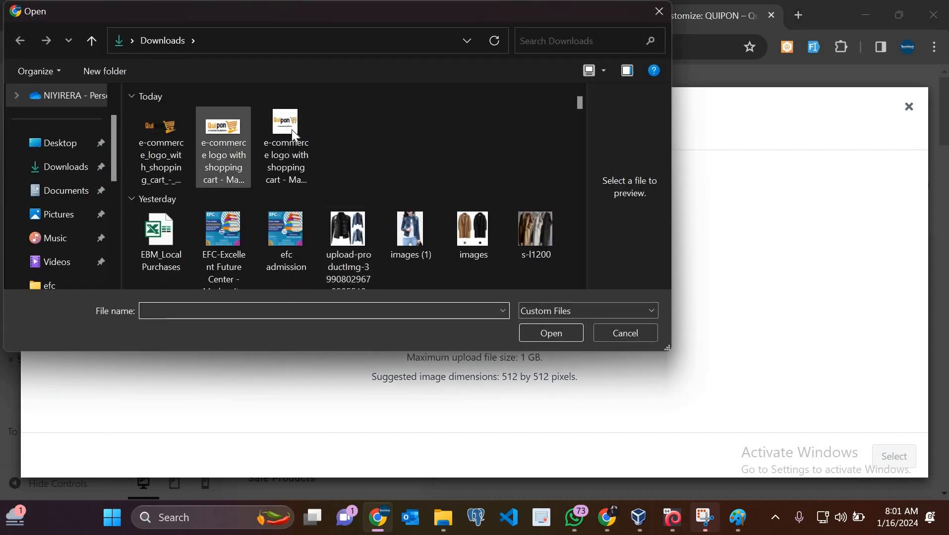
left_click(291, 130)
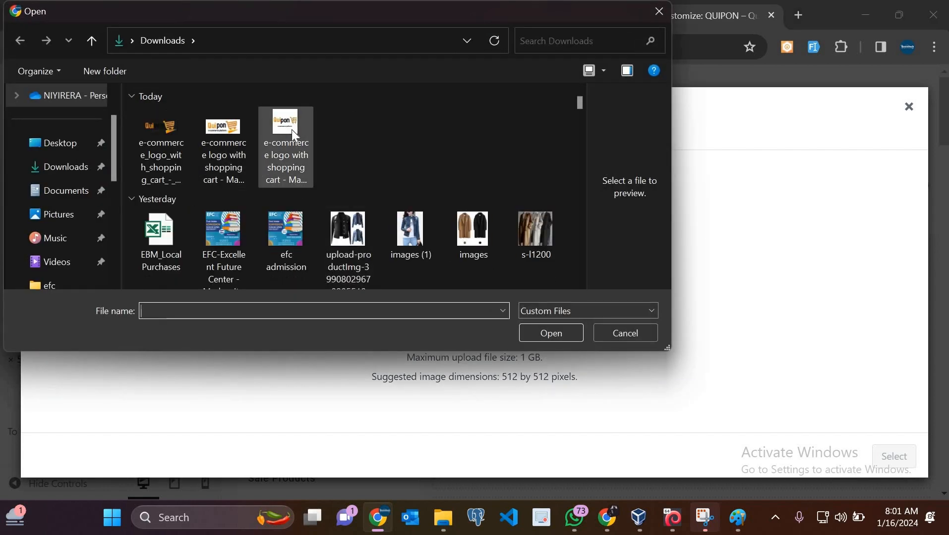
left_click(562, 329)
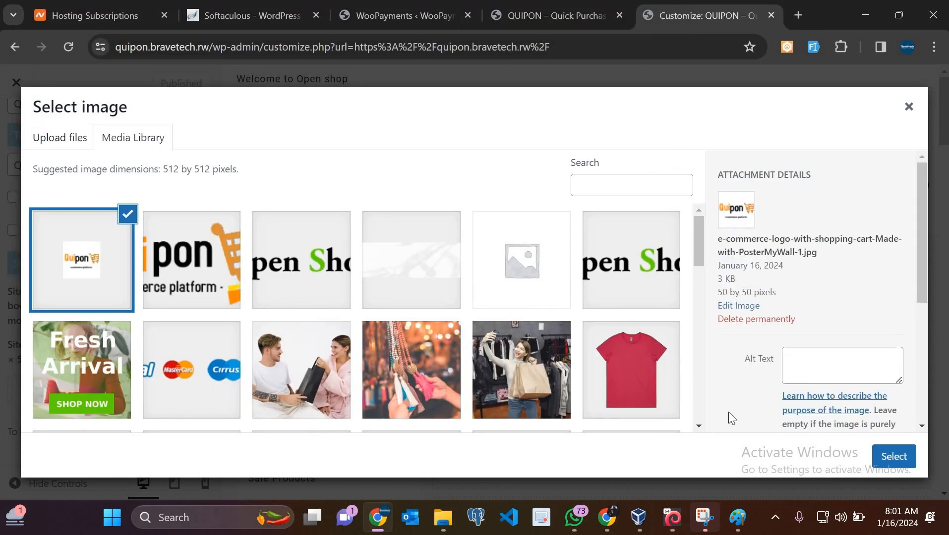
Crop and apply the Quipon site icon, then publish the Site Identity changes
left_click(894, 457)
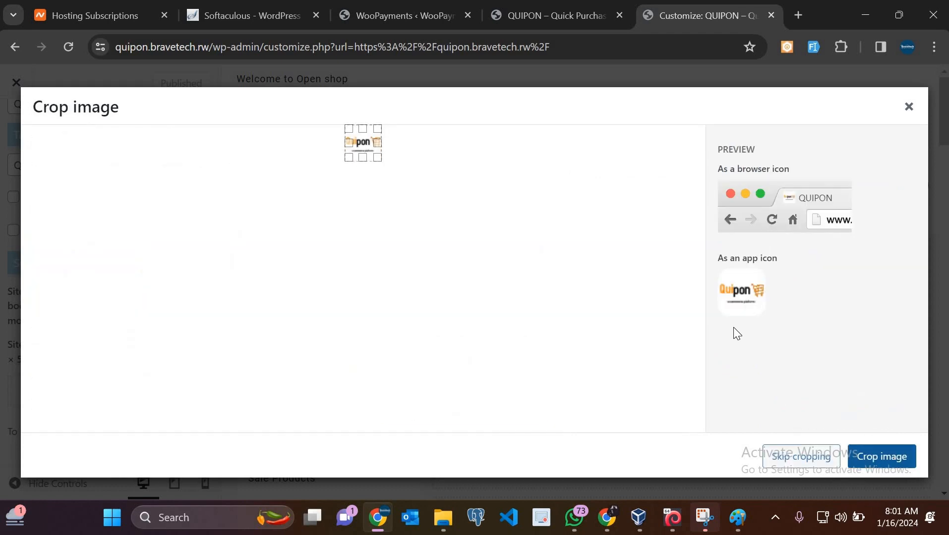
left_click(881, 468)
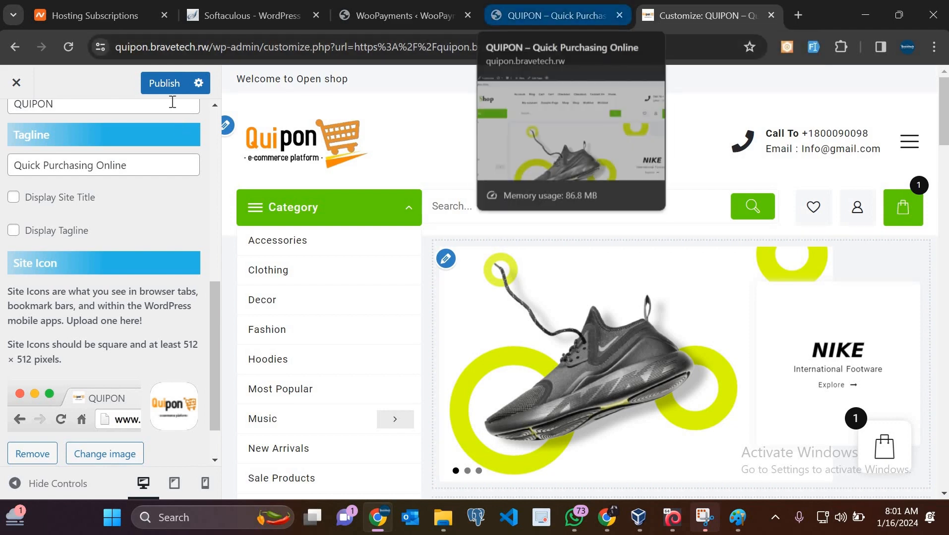
left_click(165, 84)
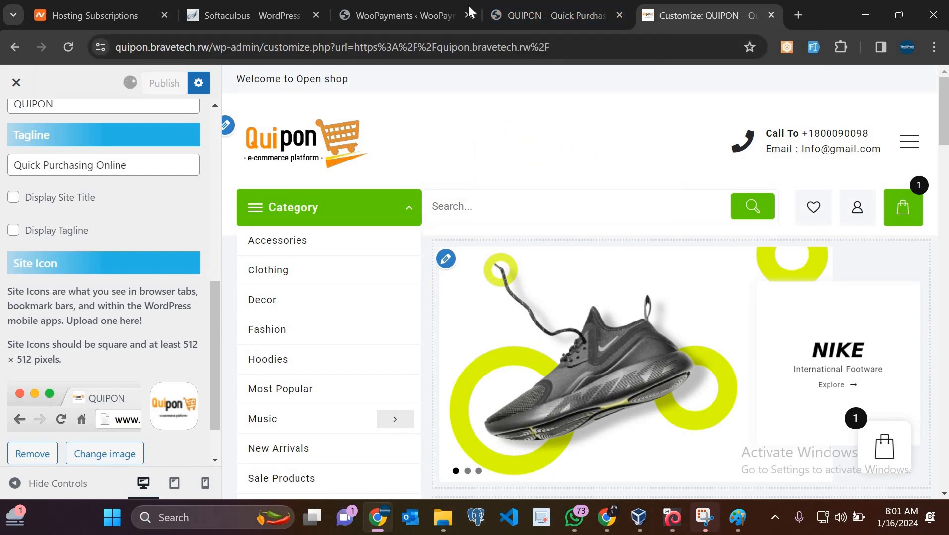
left_click(420, 7)
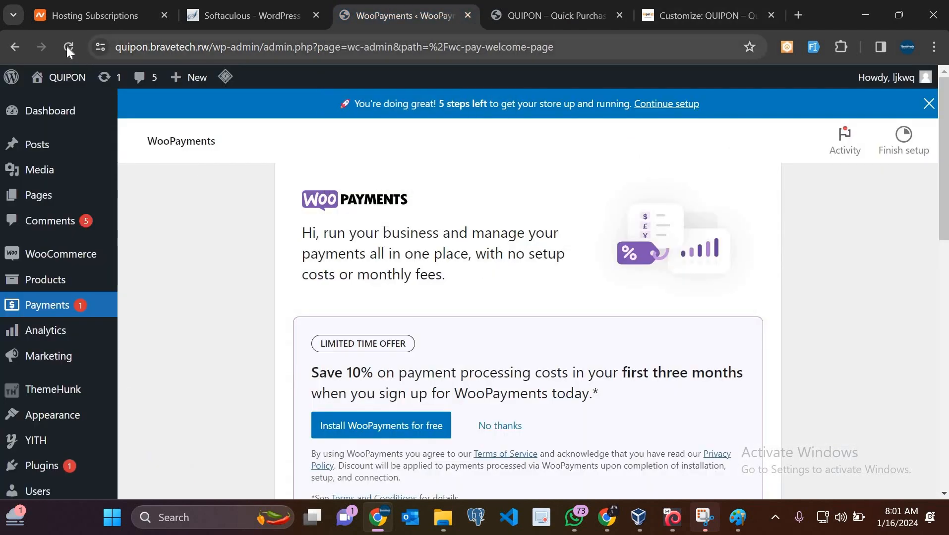
Reload WooPayments and review the PayPal Payments, Amazon Pay and Klarna options, all off
left_click(68, 46)
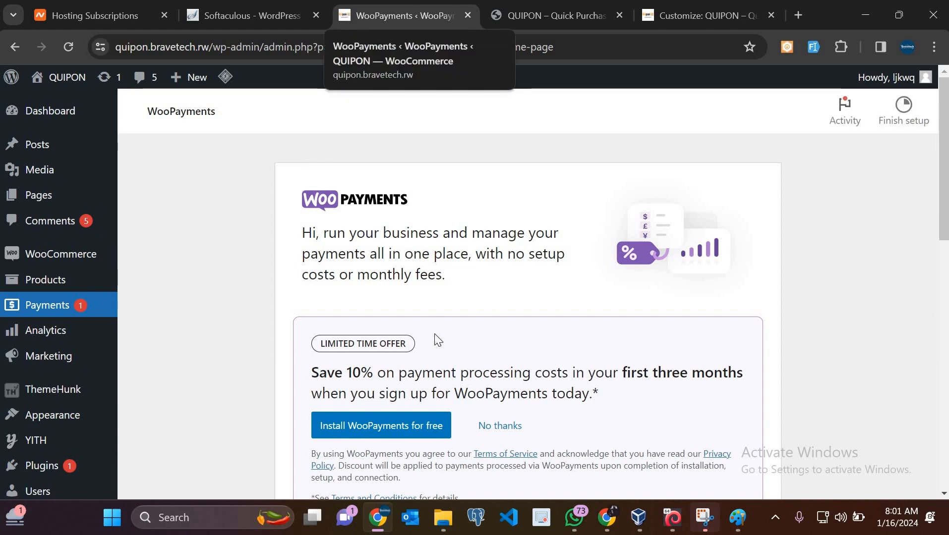
scroll(438, 340, "down", 7)
scroll(438, 340, "down", 2)
scroll(436, 339, "up", 10)
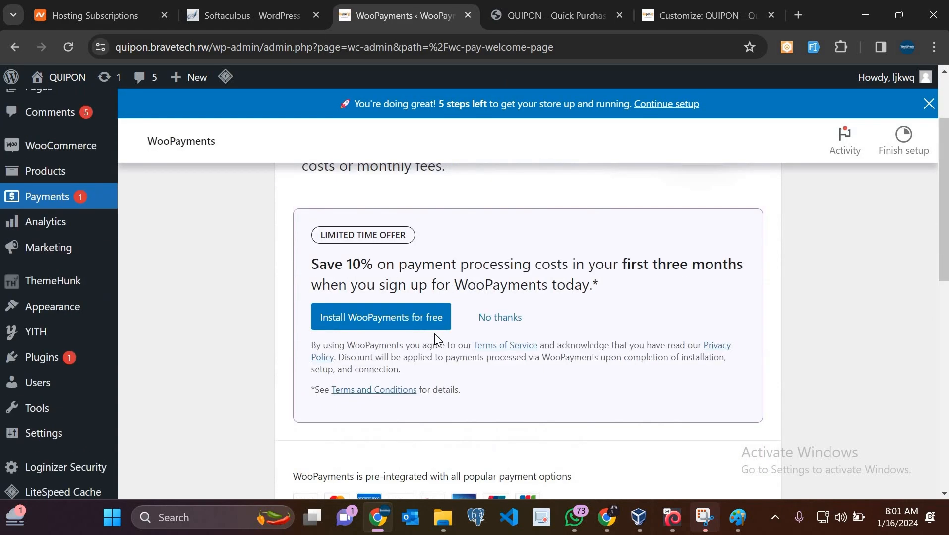
scroll(378, 228, "down", 1)
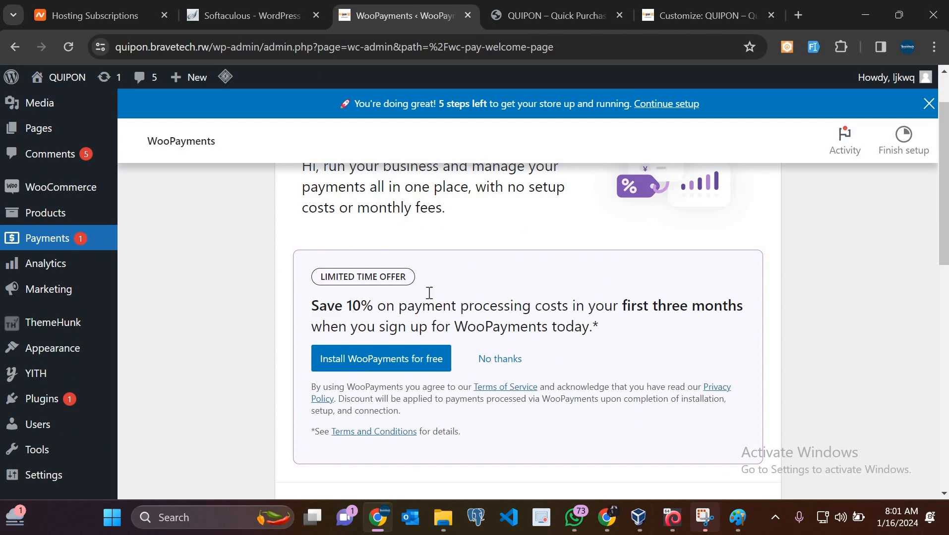
scroll(459, 291, "up", 1)
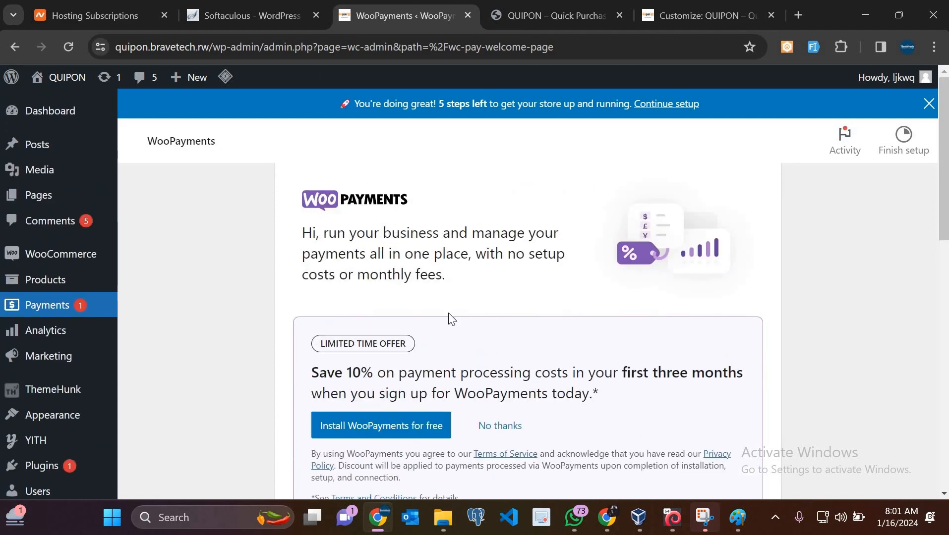
scroll(449, 317, "down", 5)
scroll(316, 281, "down", 2)
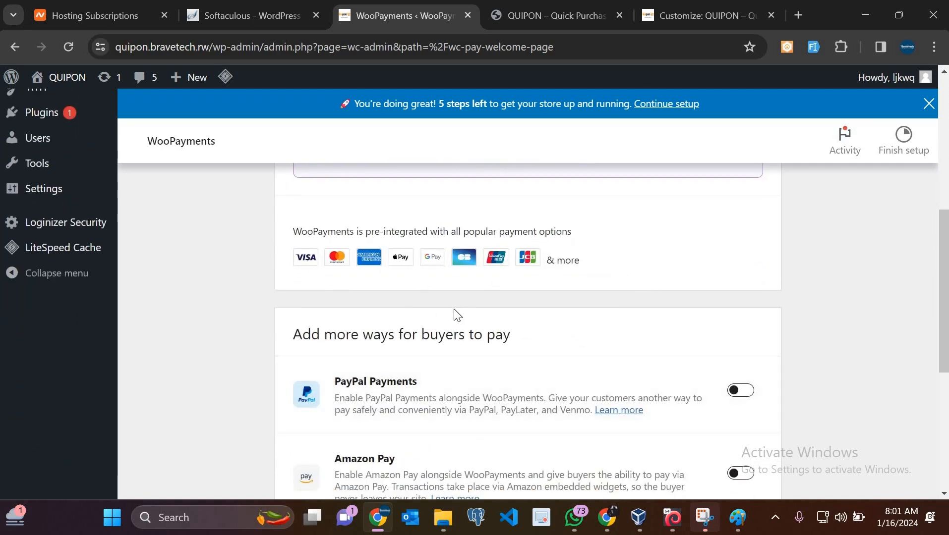
scroll(453, 312, "up", 1)
scroll(453, 313, "down", 6)
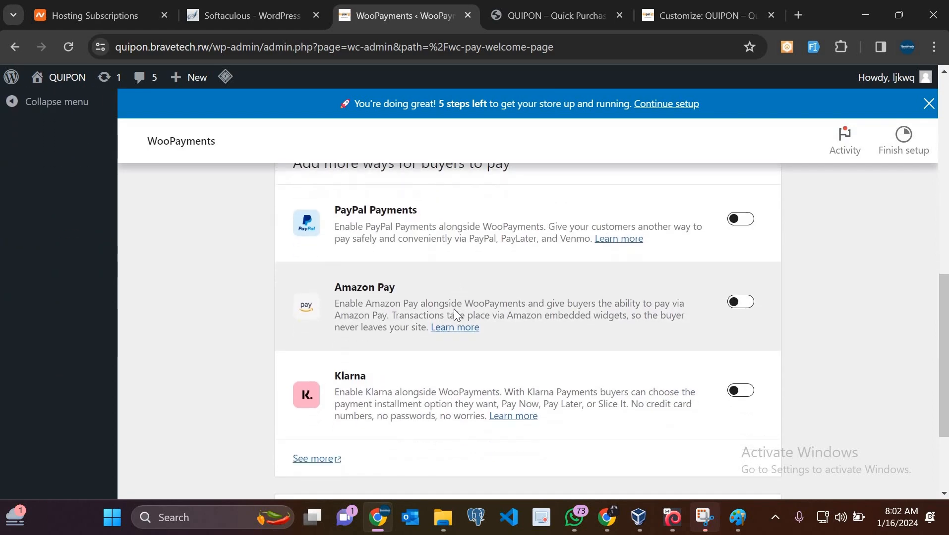
scroll(457, 316, "up", 7)
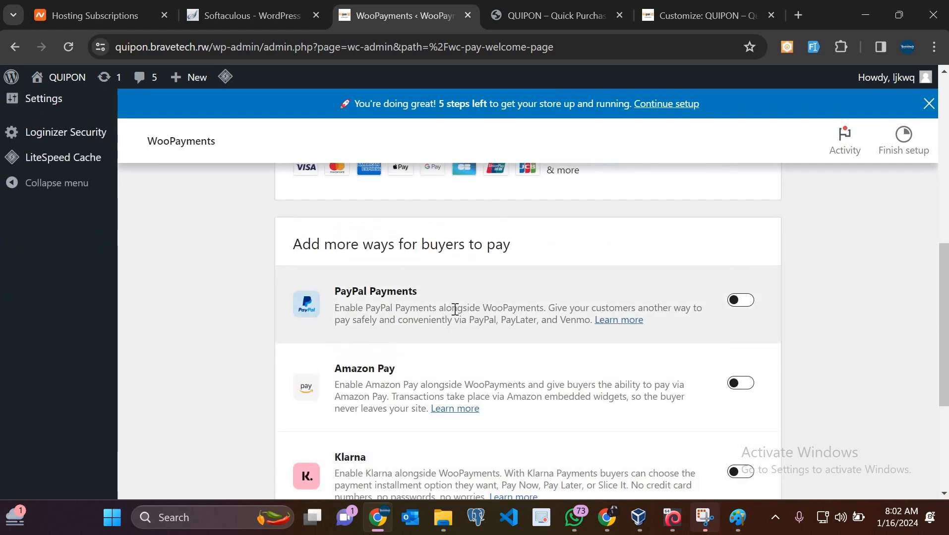
scroll(457, 316, "up", 5)
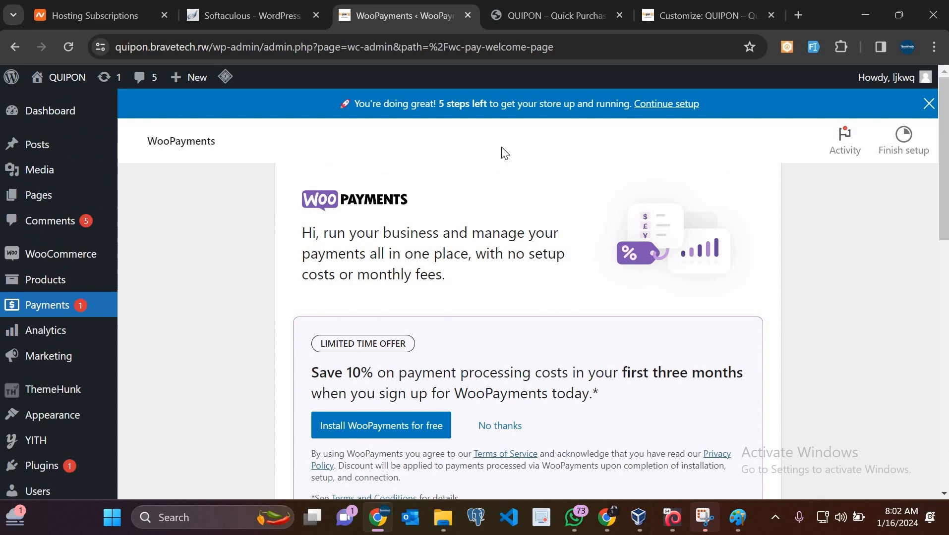
left_click(561, 6)
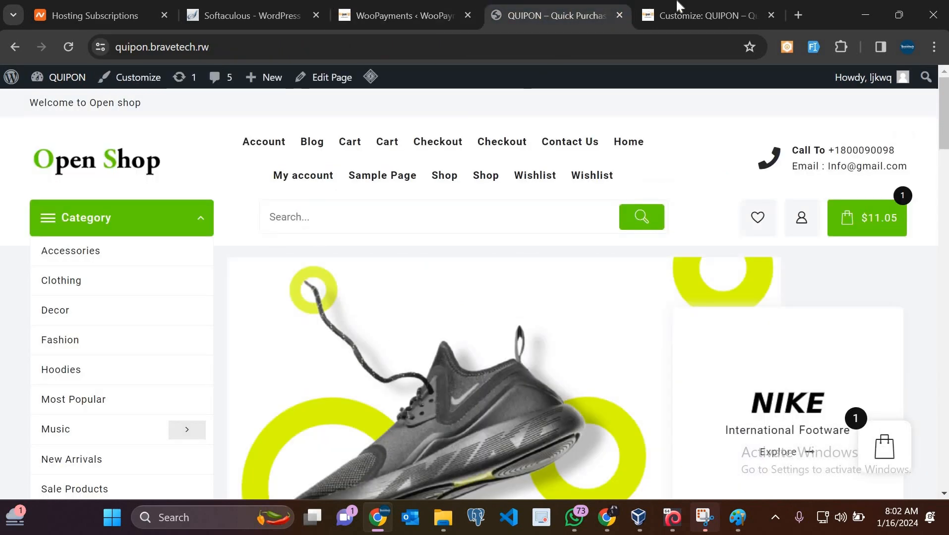
Check the Quipon logo on the live storefront, then back out to the Customizer's main sections
left_click(690, 2)
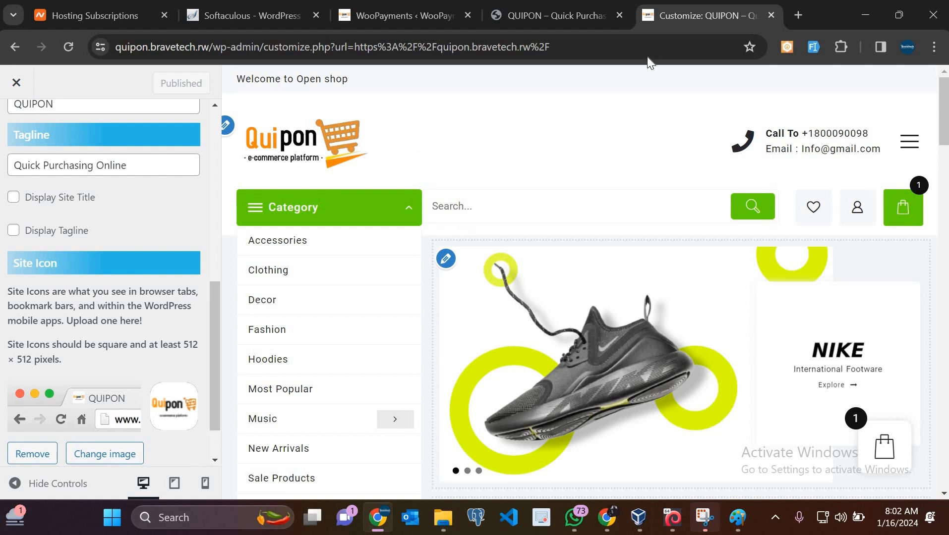
left_click(557, 16)
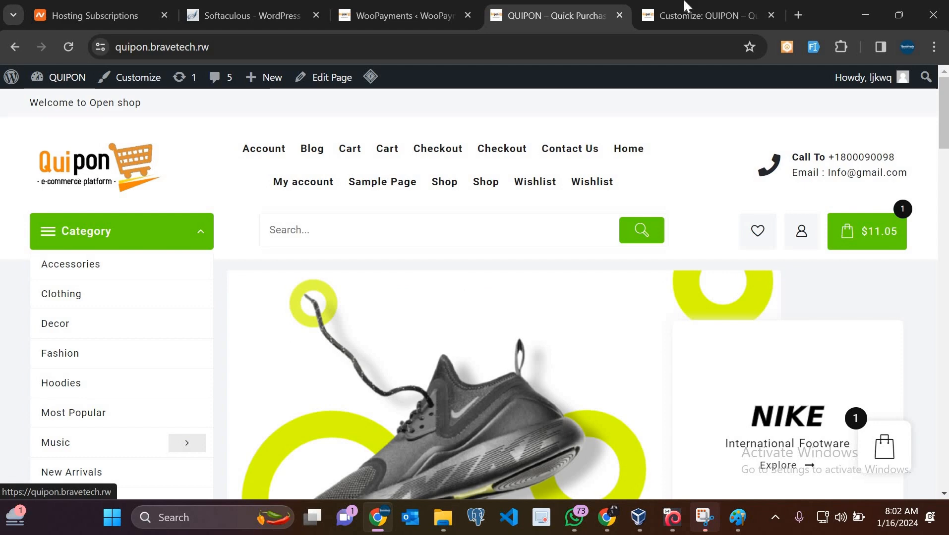
left_click(709, 14)
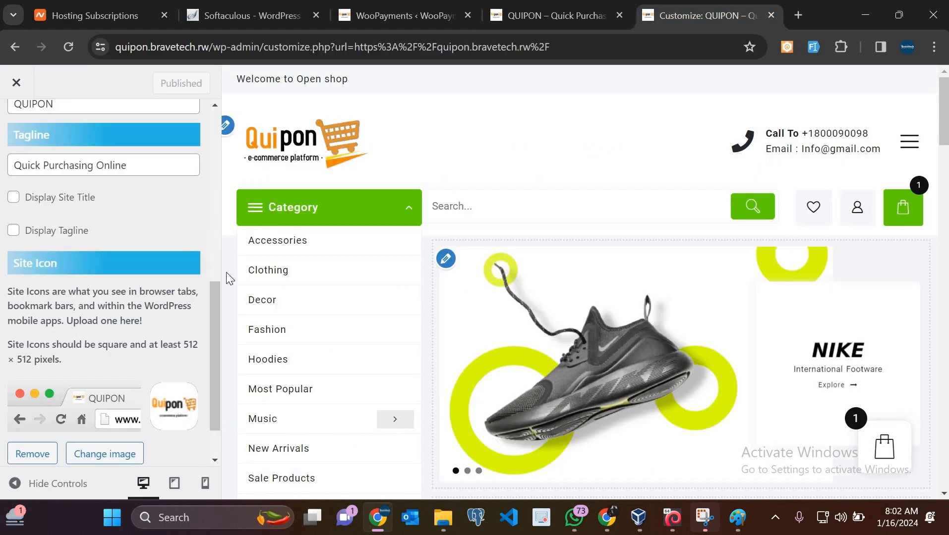
scroll(172, 223, "up", 8)
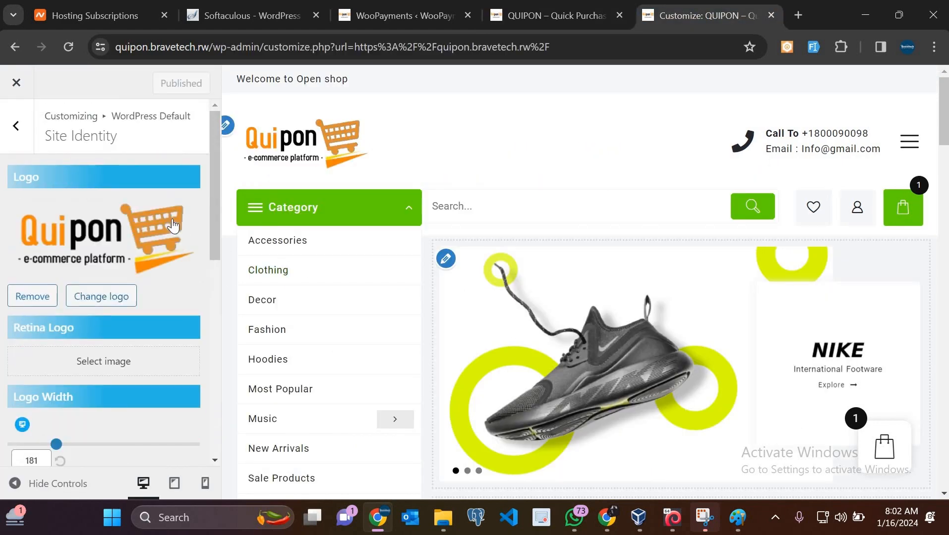
left_click(19, 131)
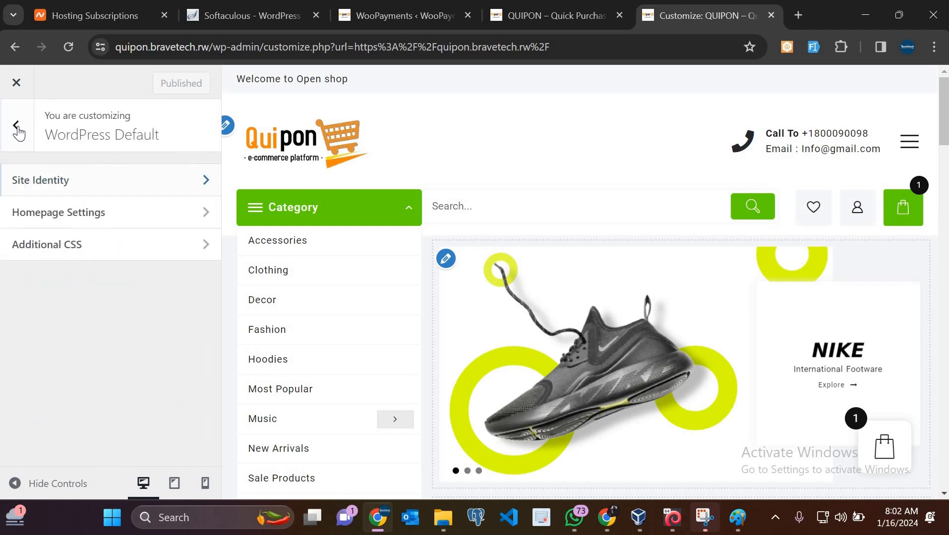
left_click(18, 132)
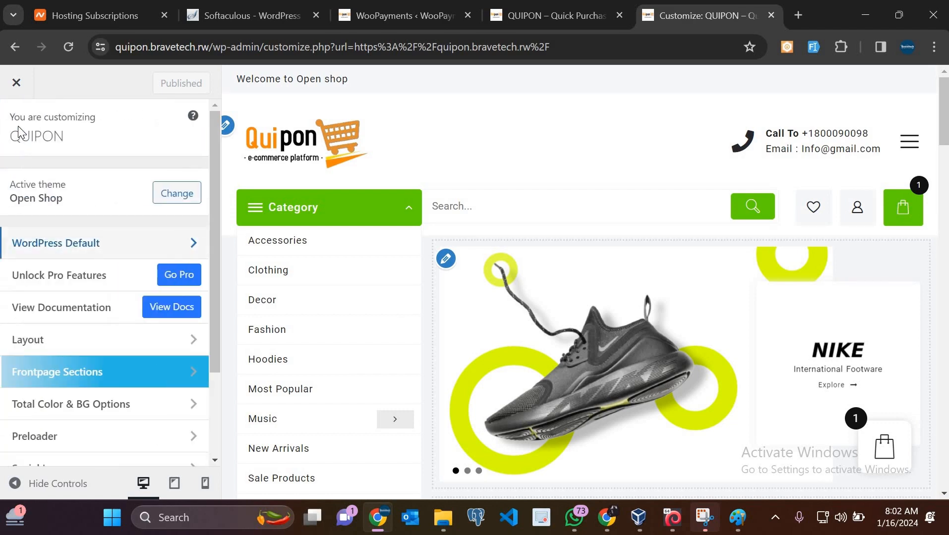
scroll(59, 322, "down", 3)
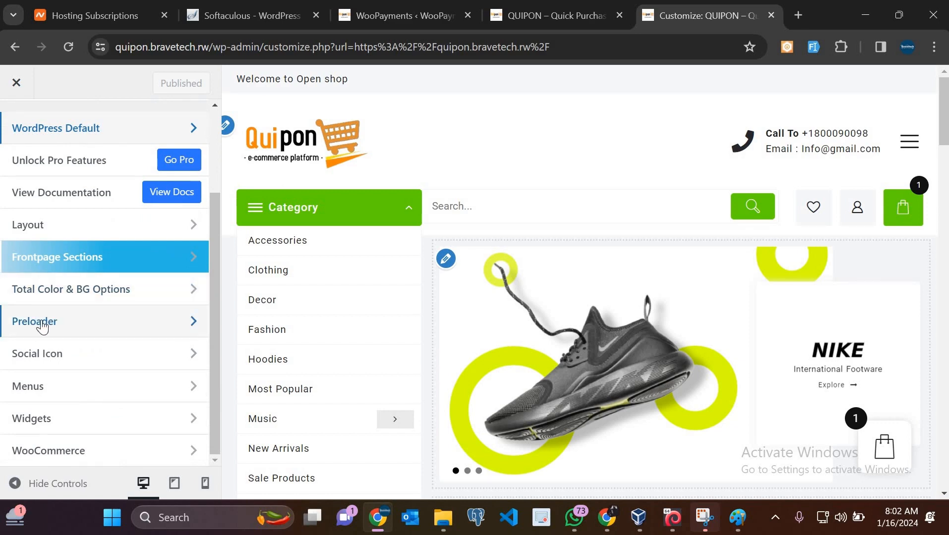
Replace the preloader image with the Quipon logo and publish the change
left_click(44, 323)
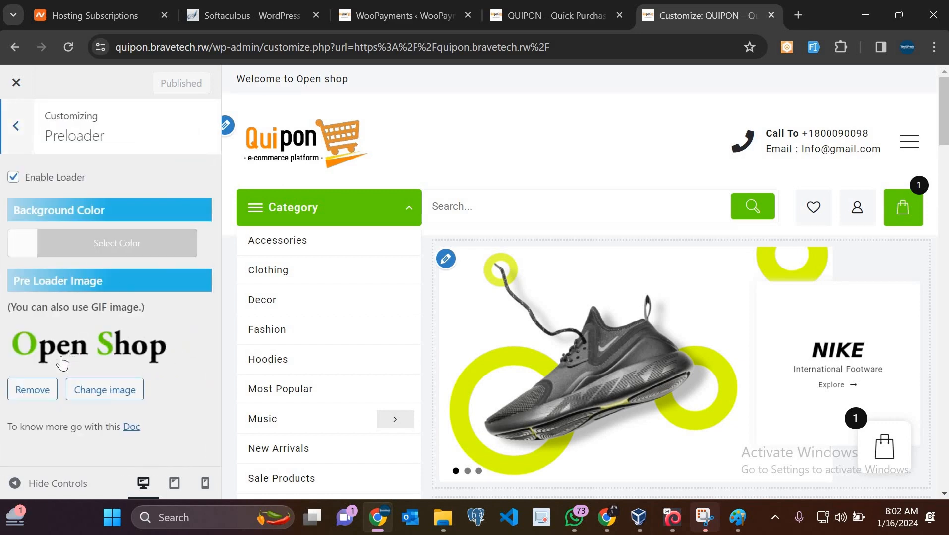
left_click(90, 392)
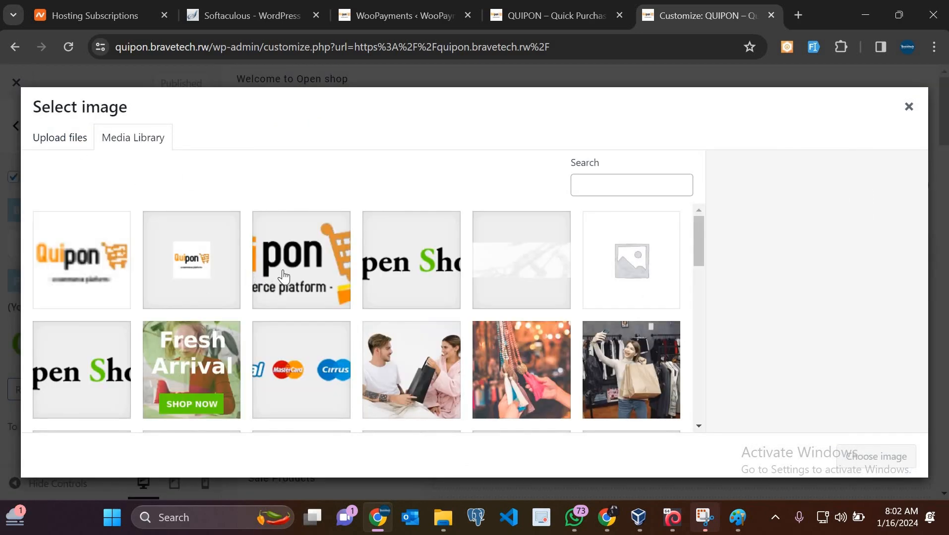
left_click(284, 276)
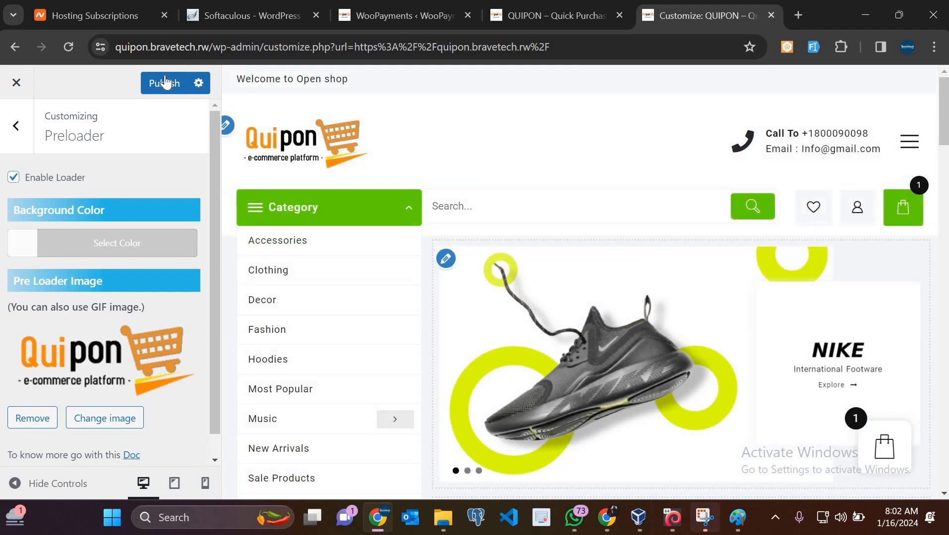
left_click(165, 80)
left_click(569, 12)
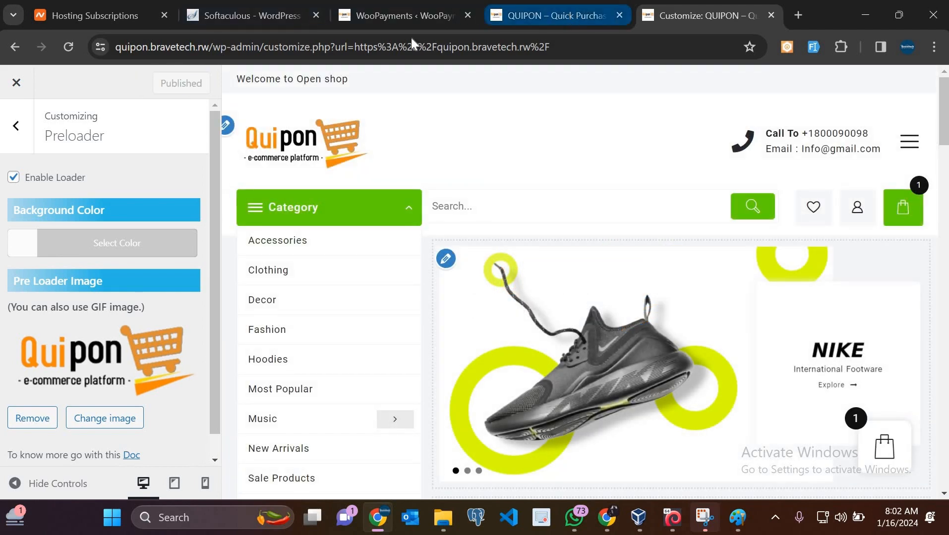
Reload the live QUIPON storefront to see the Quipon logo preloader, then return to the Customizer
left_click(67, 53)
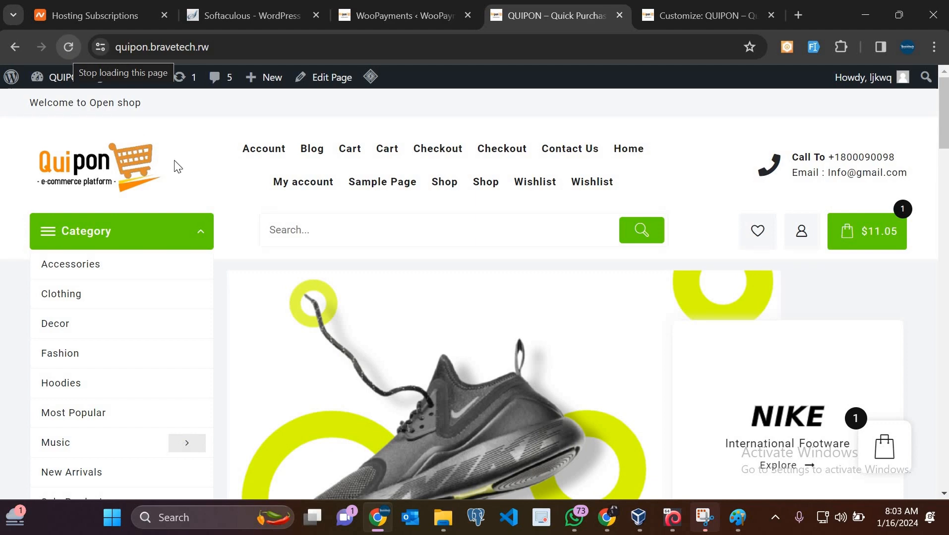
scroll(127, 259, "down", 5)
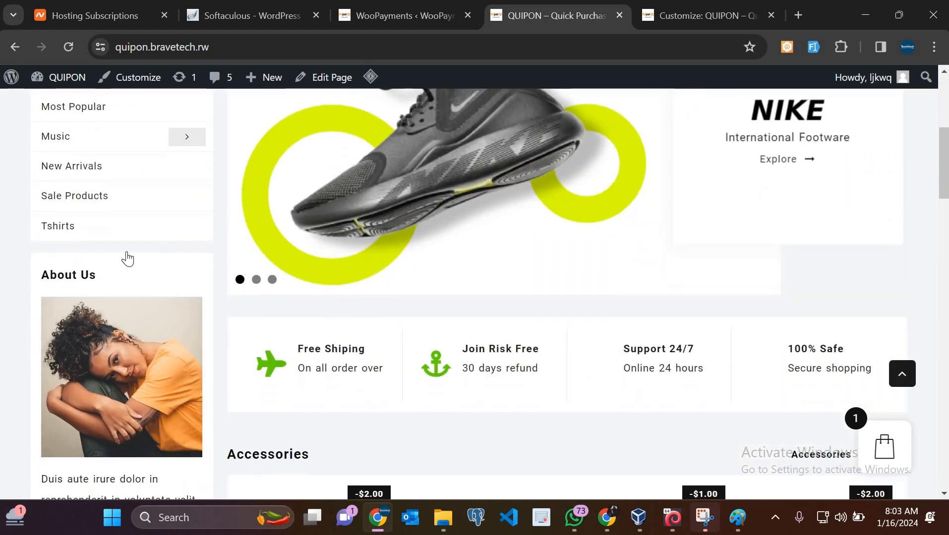
scroll(612, 373, "up", 5)
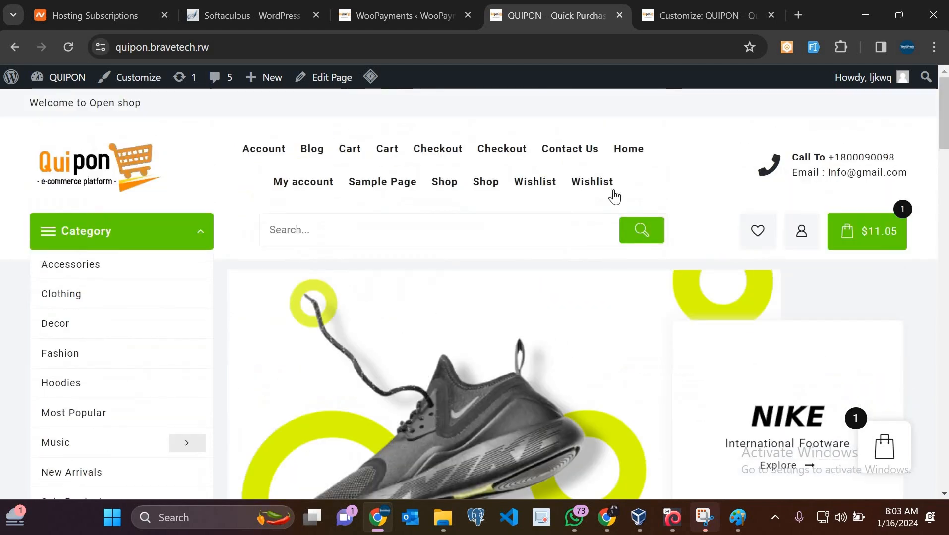
left_click(699, 15)
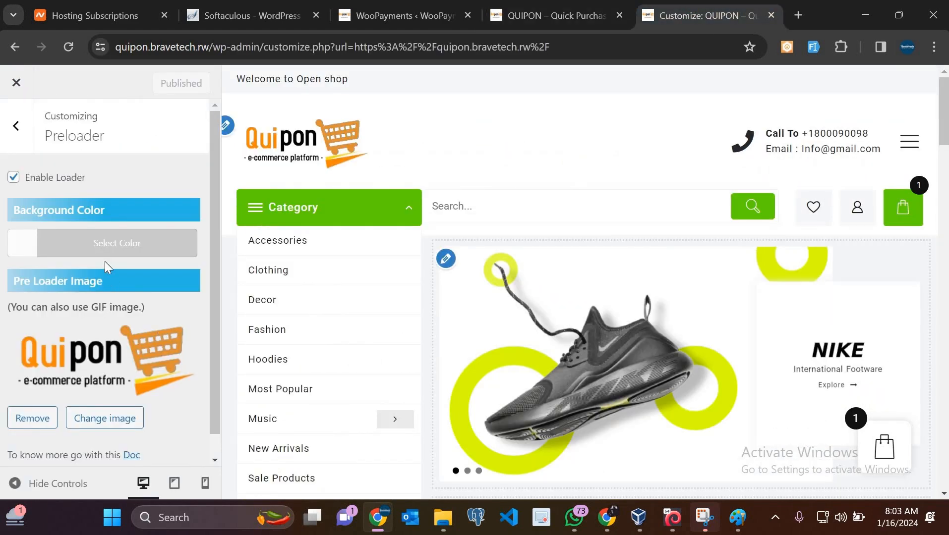
scroll(105, 261, "down", 1)
scroll(105, 261, "up", 1)
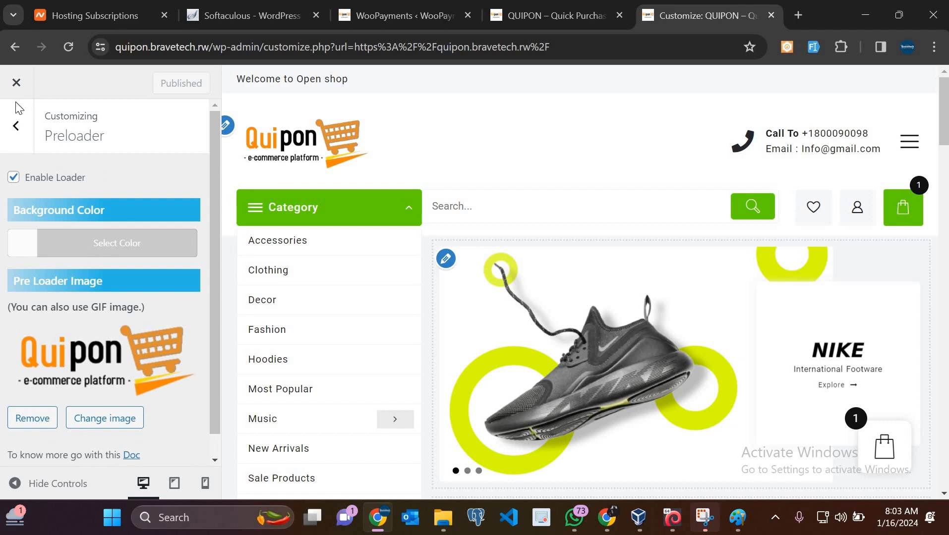
Look through the Header and Above Header color settings, then open Total Color & BG Options > Global Colors
left_click(16, 129)
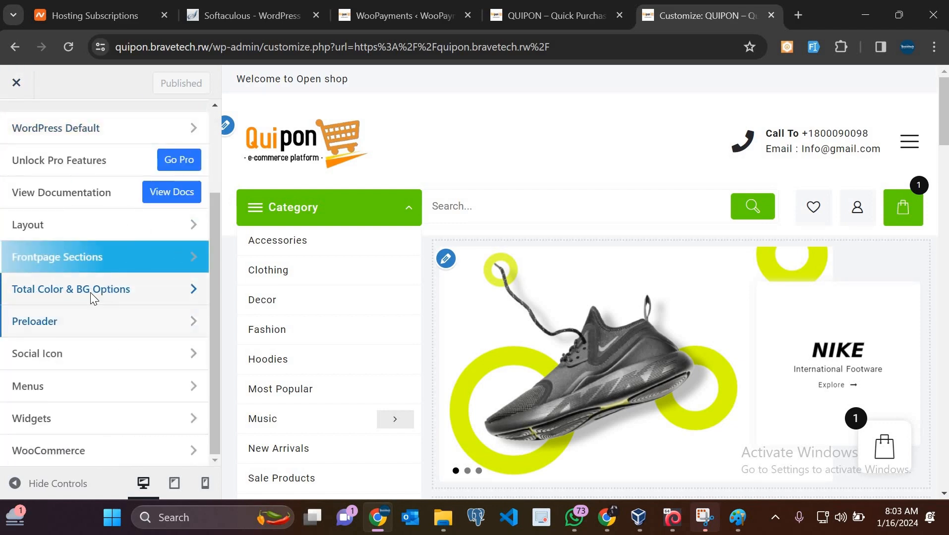
left_click(91, 294)
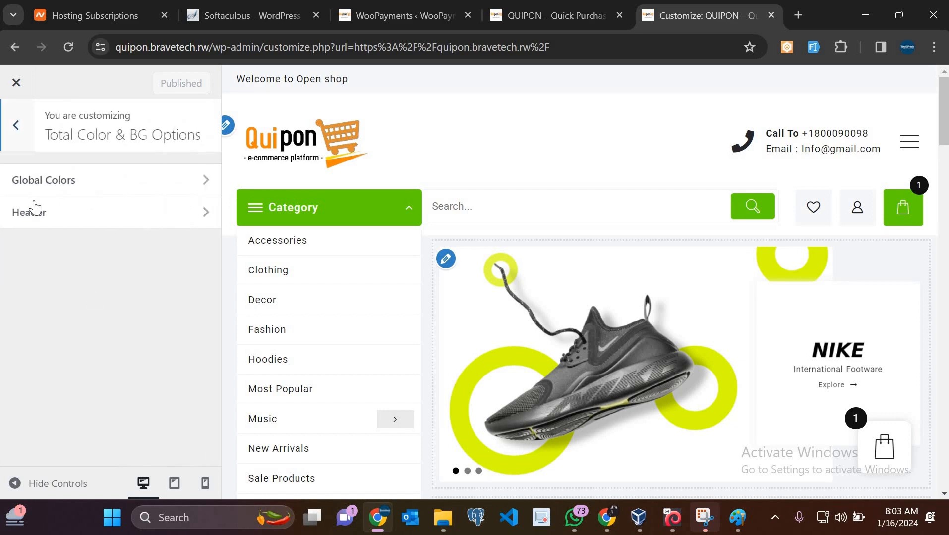
left_click(59, 219)
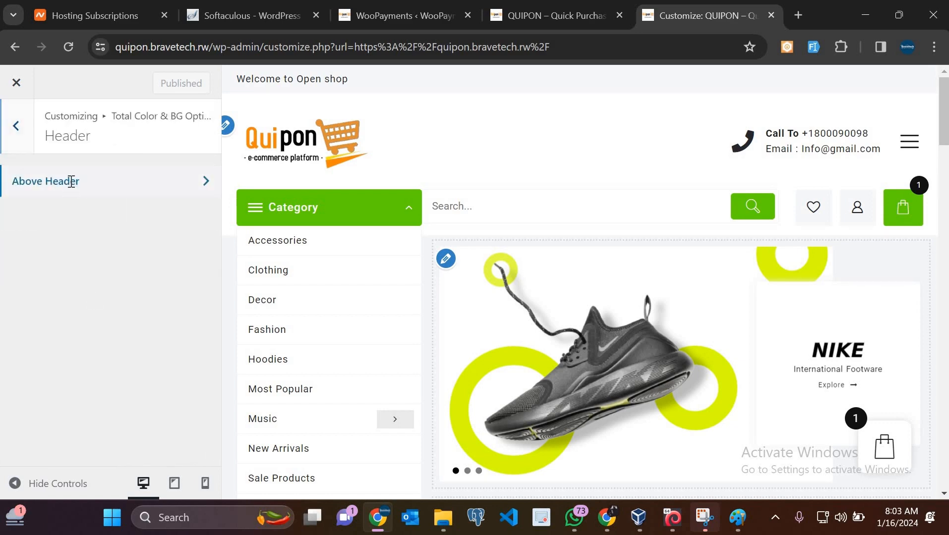
left_click(72, 182)
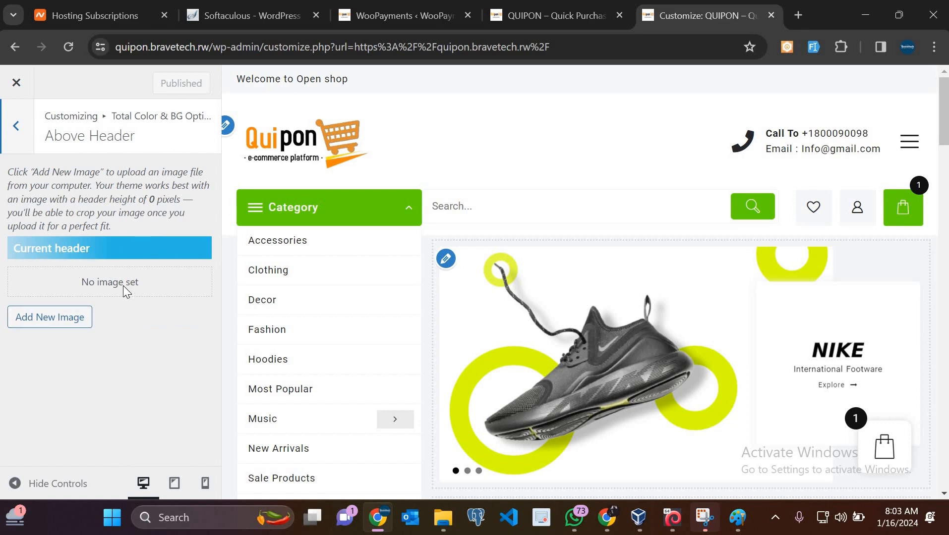
left_click(12, 121)
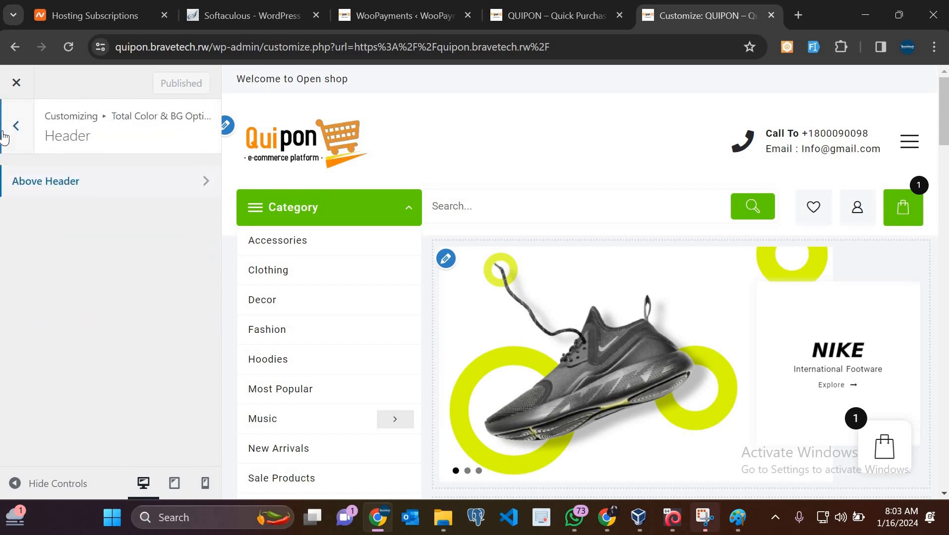
left_click(15, 126)
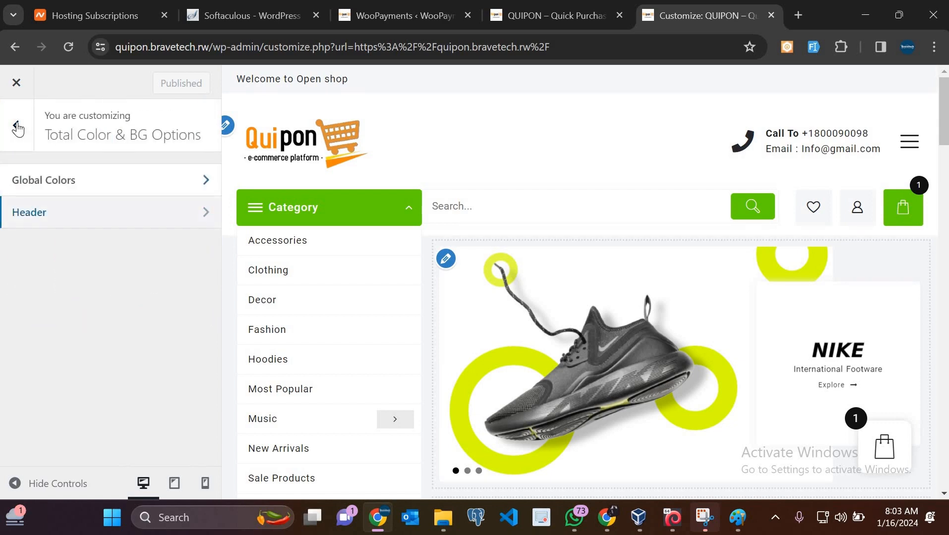
key("Escape")
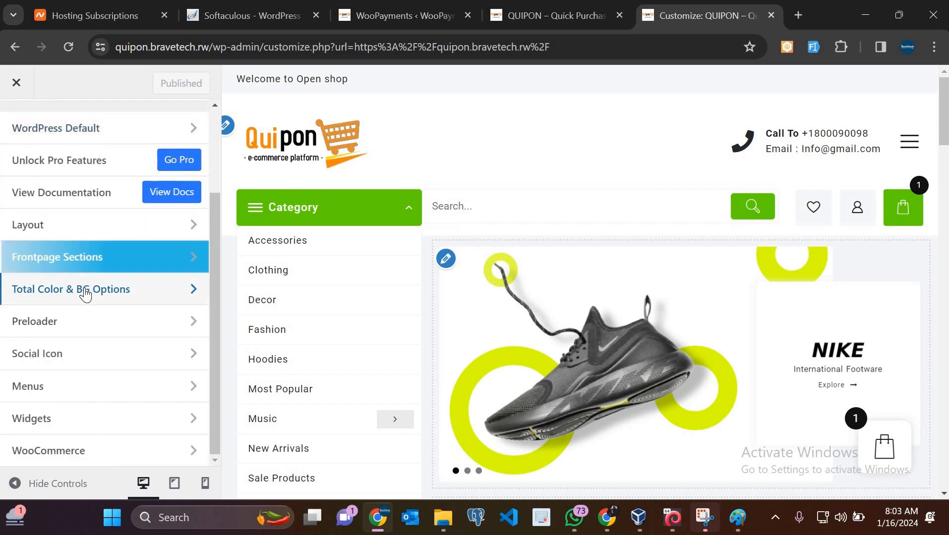
left_click(86, 292)
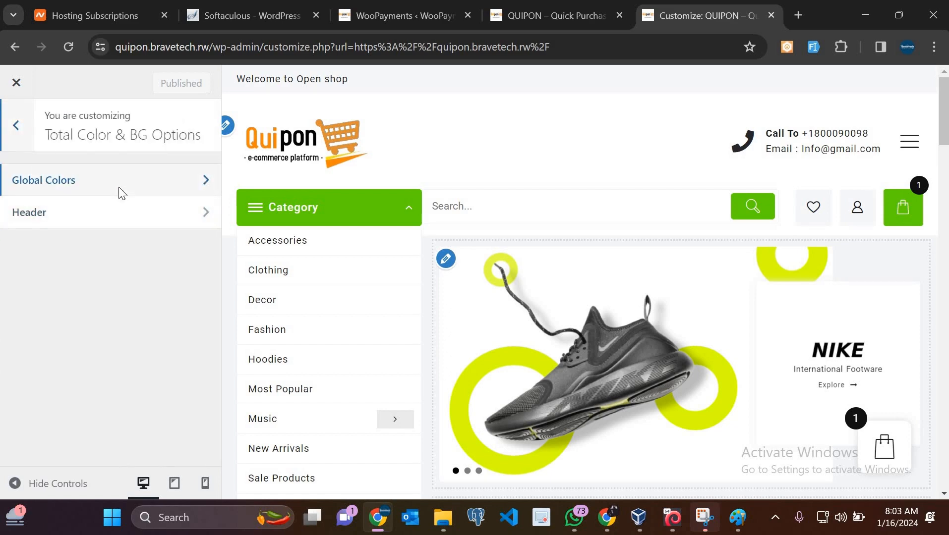
left_click(119, 188)
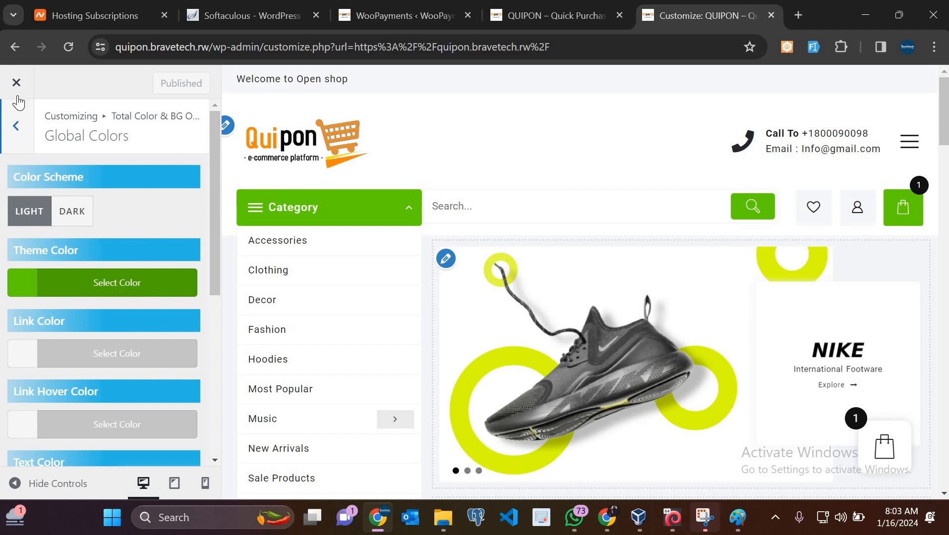
Change the Theme Color to orange #ea7d00 and publish it
left_click(16, 125)
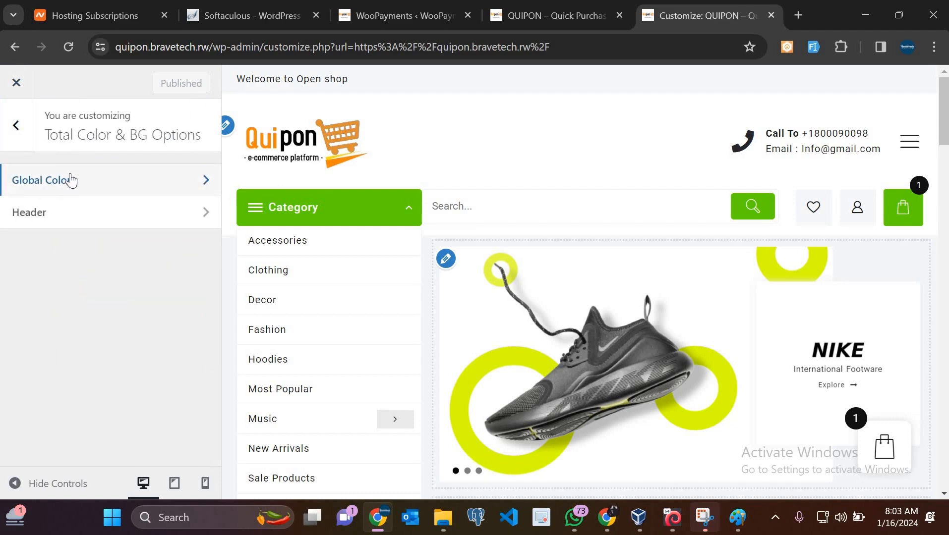
left_click(72, 173)
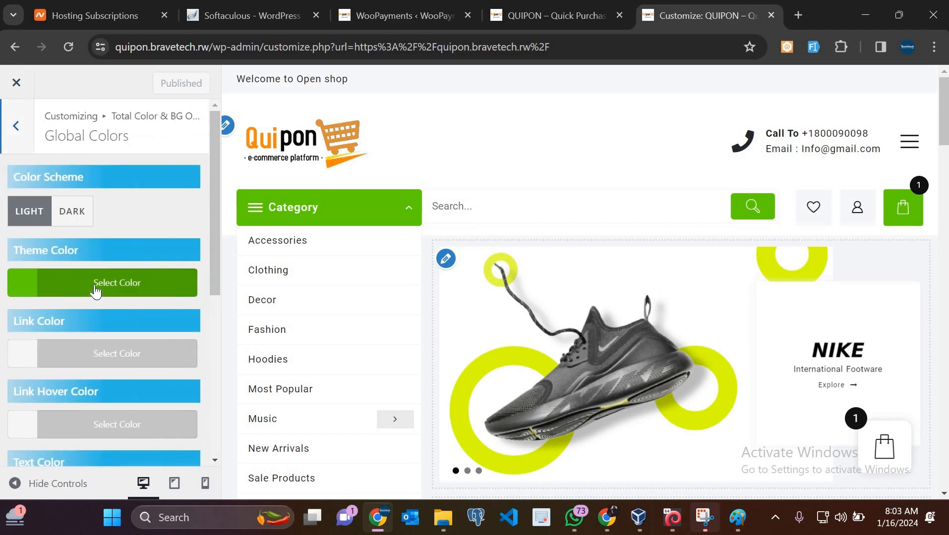
left_click(95, 291)
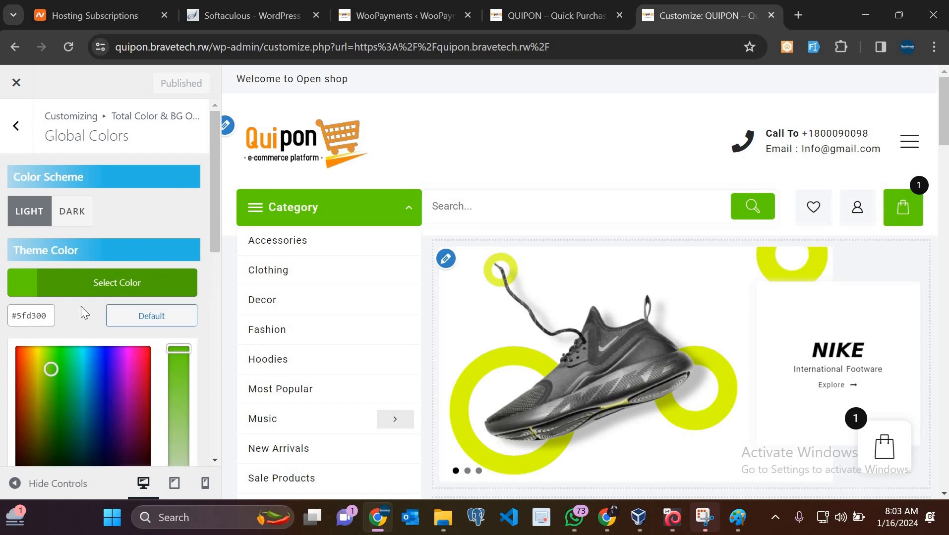
left_click(37, 372)
mouse_move(22, 353)
left_mouse_down()
mouse_move(33, 370)
mouse_move(28, 357)
left_mouse_up()
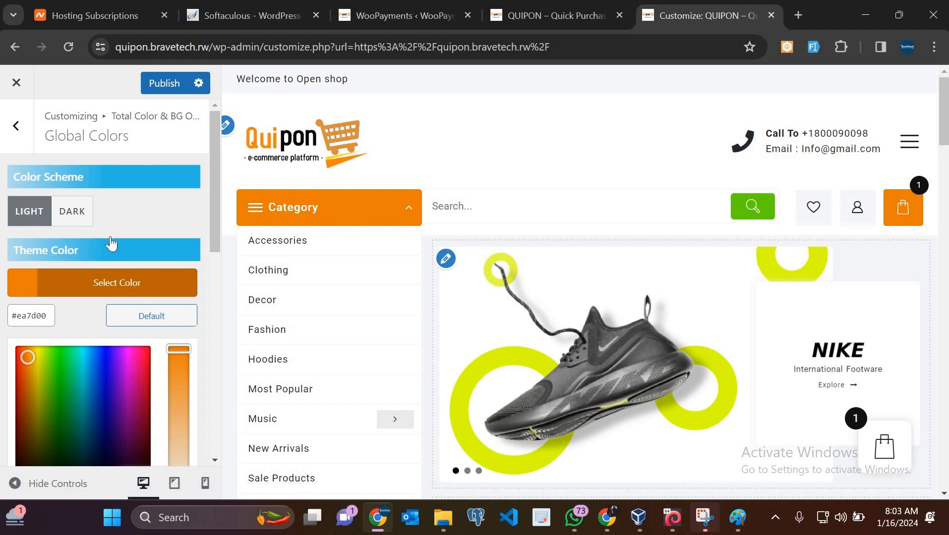
left_click(166, 83)
Check the orange Category bar and cart button in the preview, then return to the main Customizer list
scroll(141, 247, "down", 5)
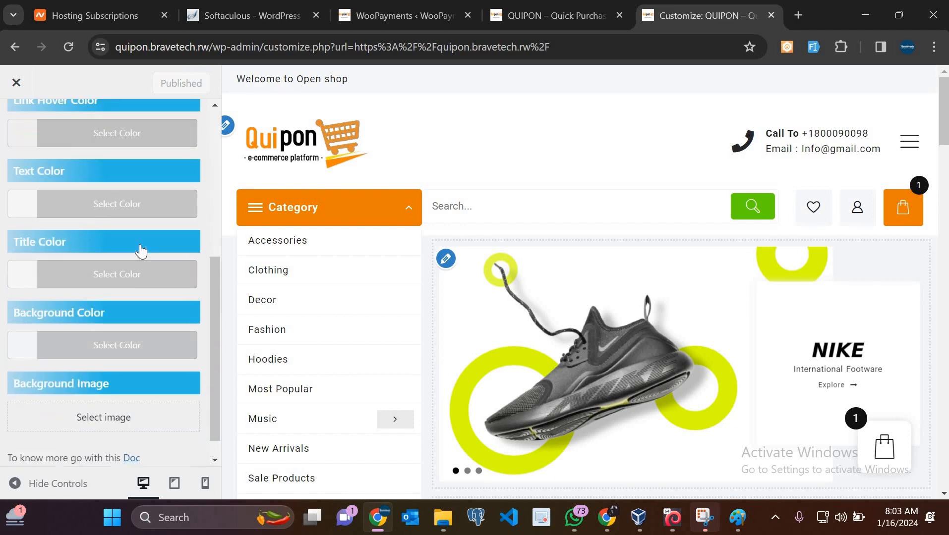
scroll(141, 251, "down", 1)
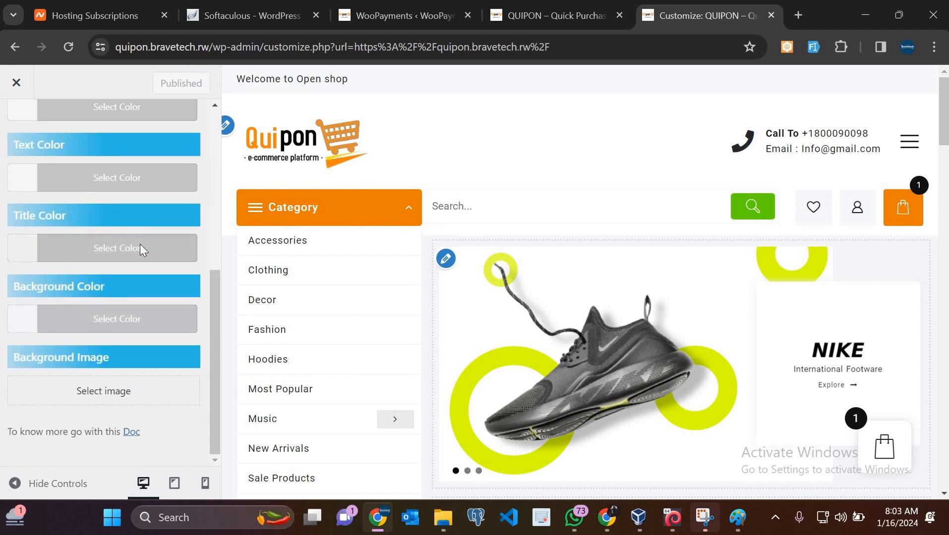
scroll(140, 244, "up", 10)
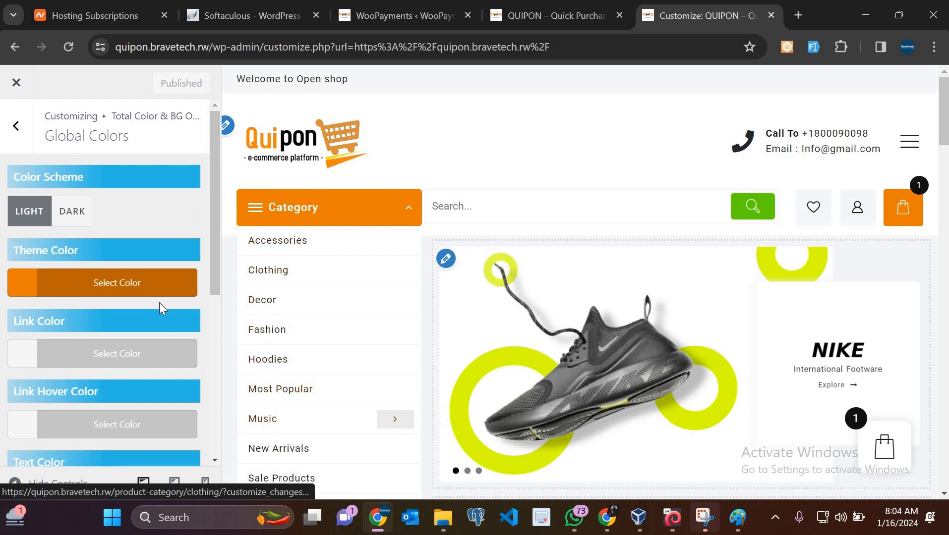
scroll(497, 333, "down", 10)
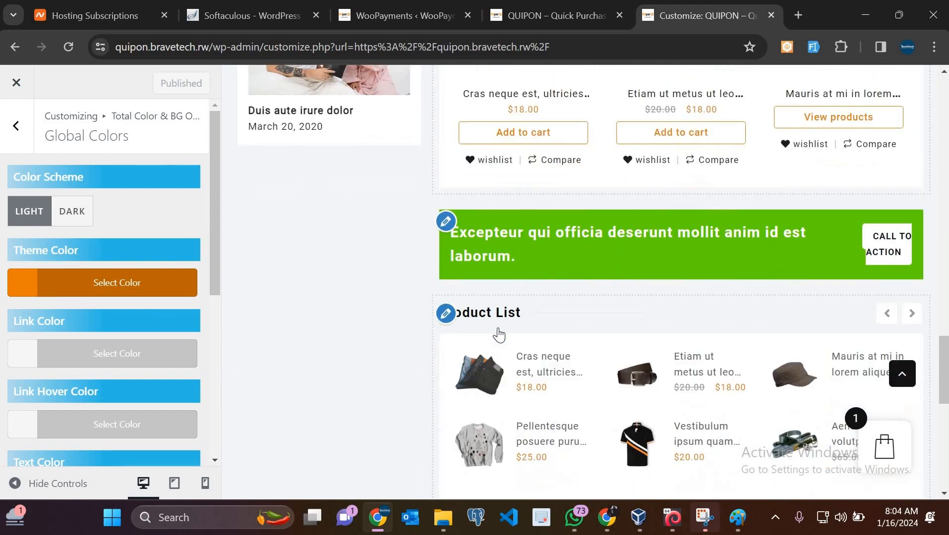
scroll(498, 331, "down", 8)
scroll(498, 331, "up", 3)
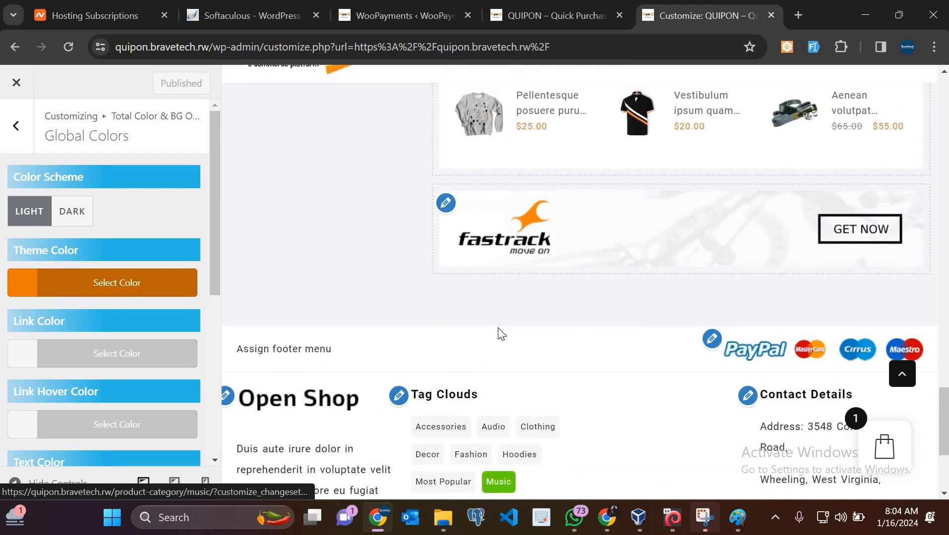
scroll(498, 332, "up", 15)
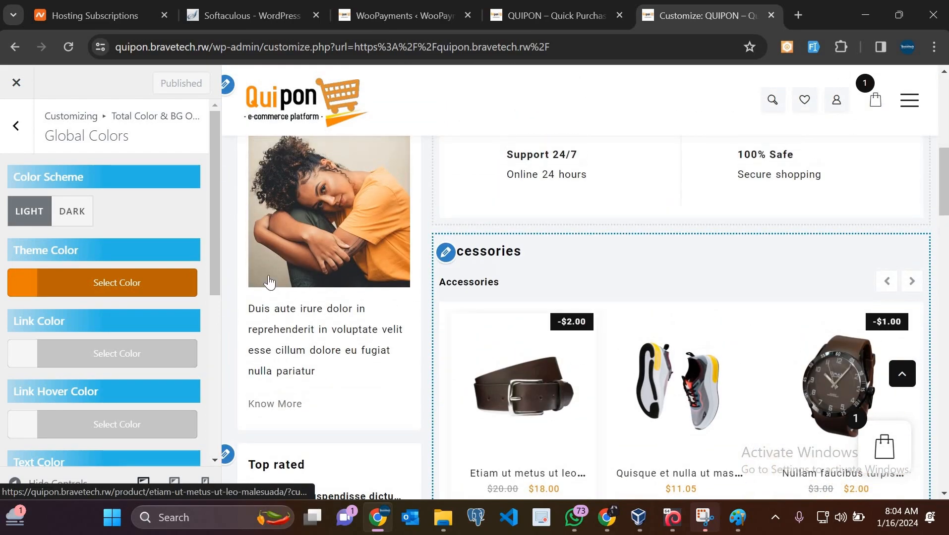
scroll(269, 282, "up", 5)
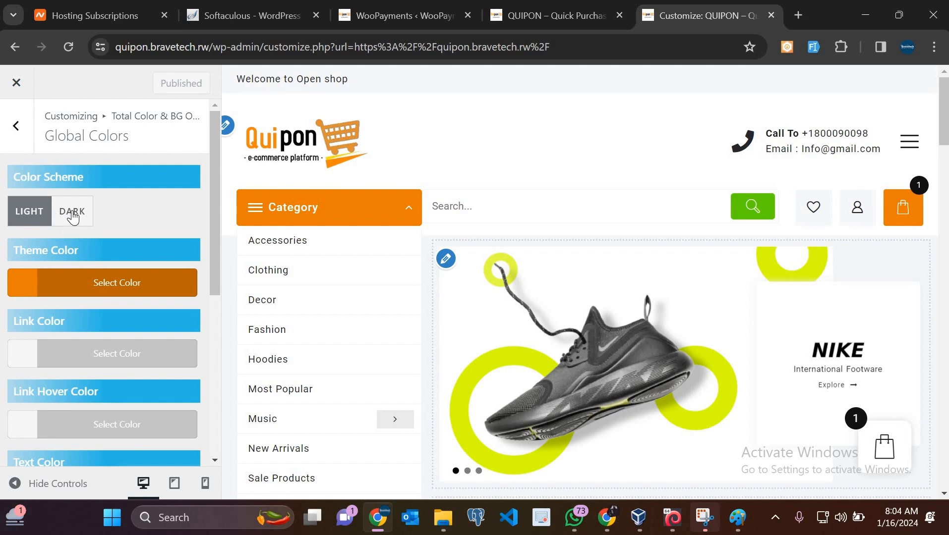
left_click(17, 126)
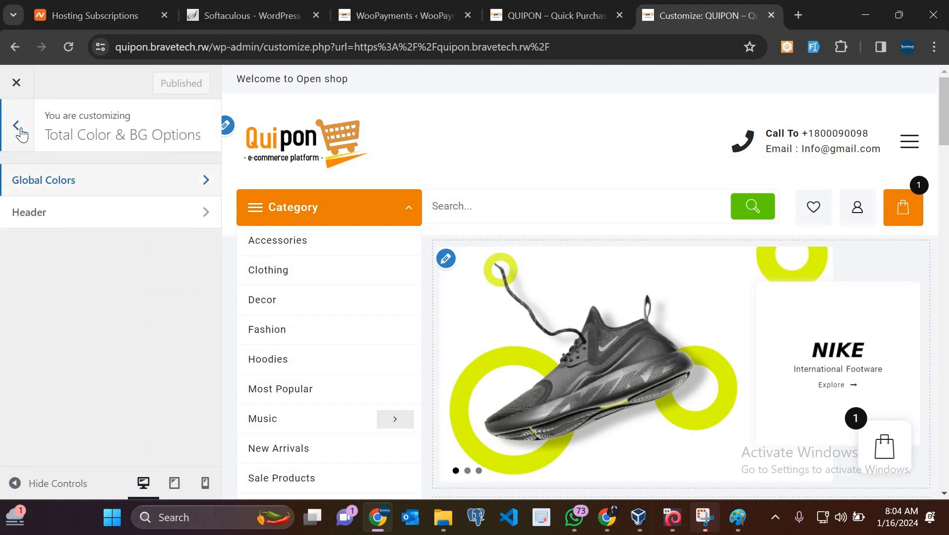
left_click(21, 133)
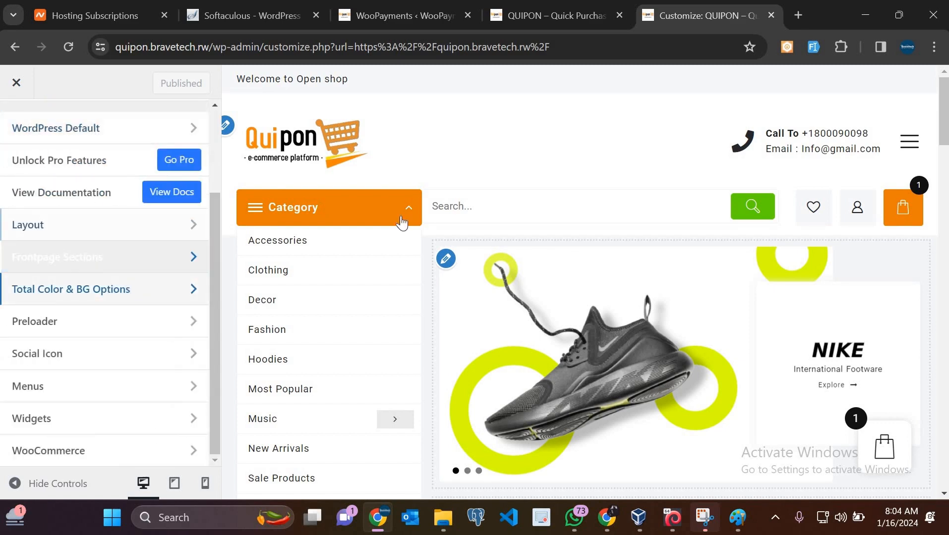
Reload the live QUIPON storefront and check the orange Category bar, search and cart buttons
left_click(529, 7)
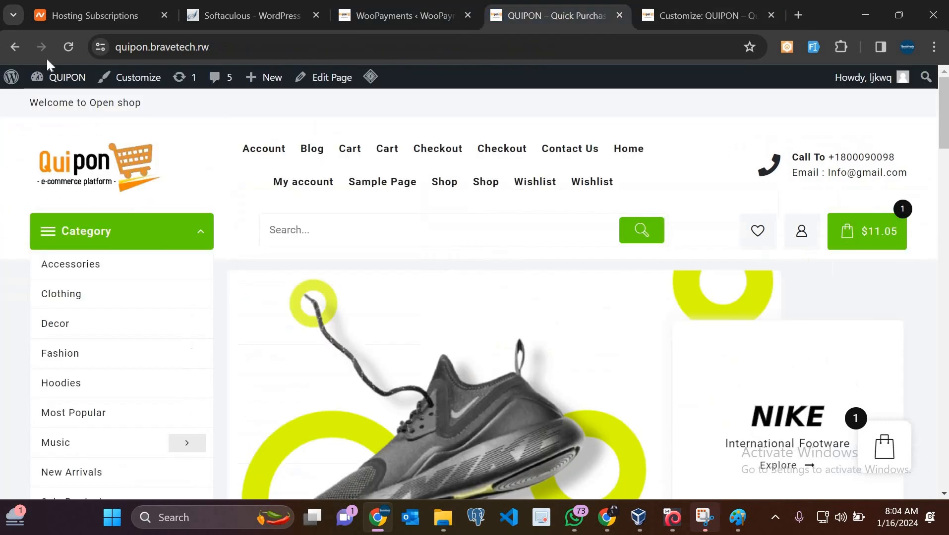
left_click(67, 51)
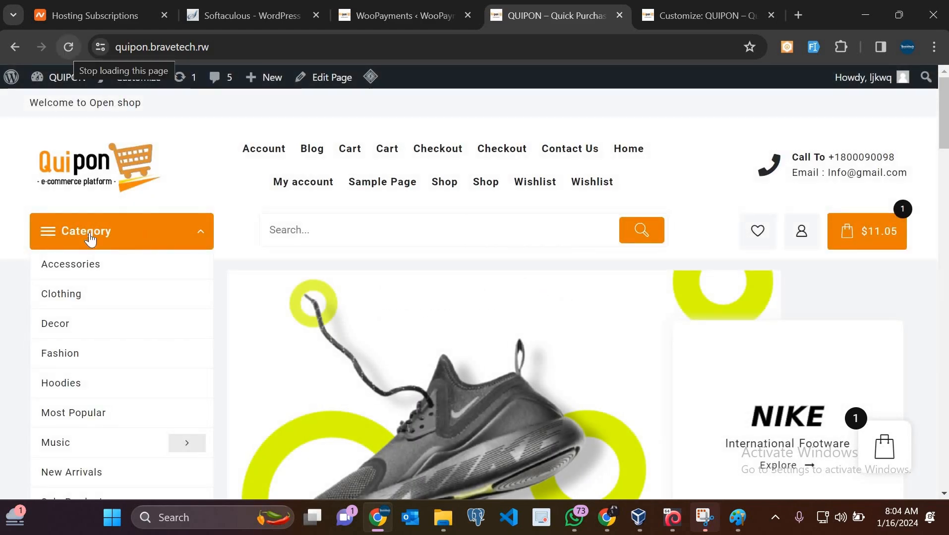
scroll(703, 329, "down", 7)
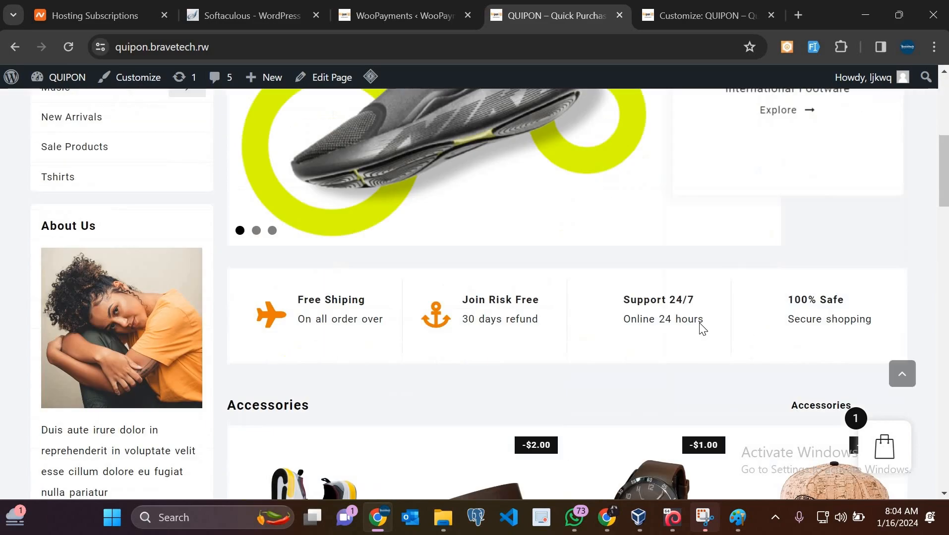
scroll(703, 330, "up", 7)
scroll(703, 329, "down", 10)
scroll(703, 329, "up", 3)
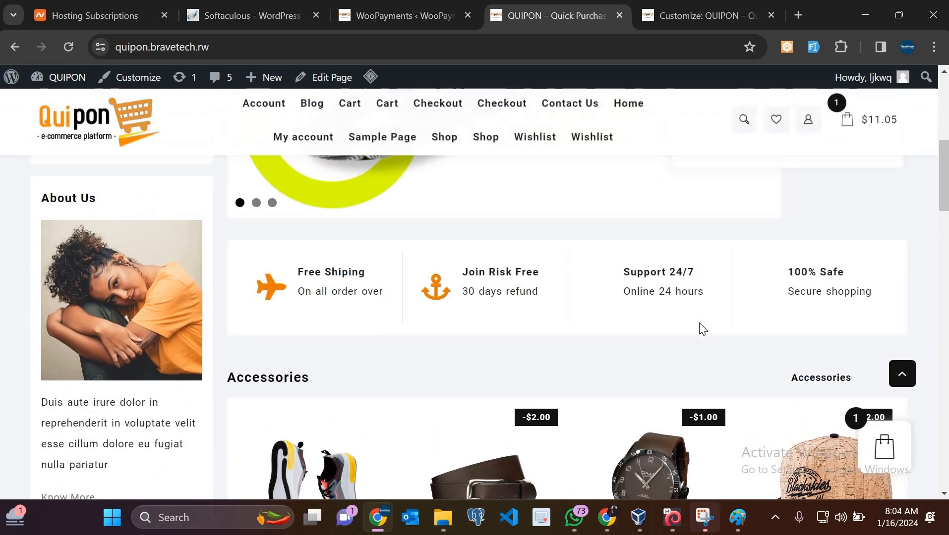
scroll(699, 328, "down", 5)
scroll(699, 328, "up", 10)
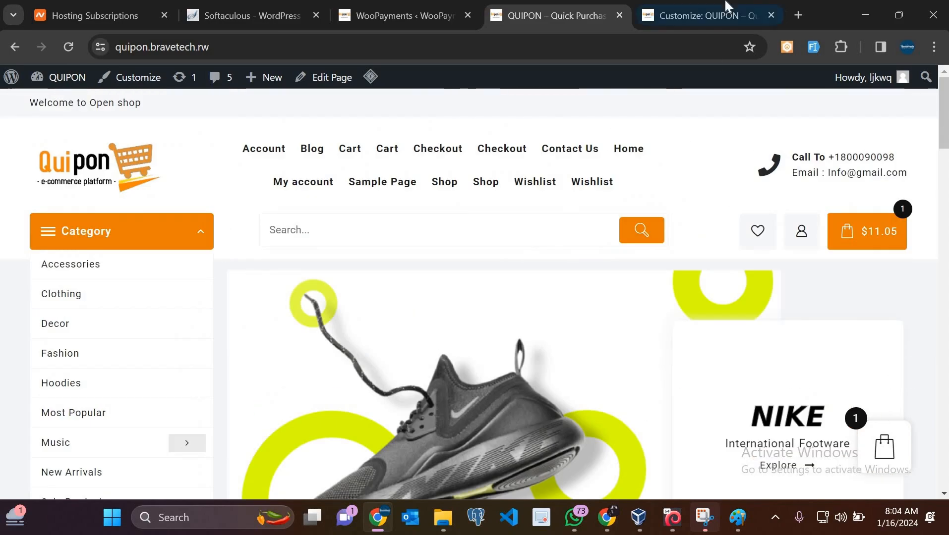
Back in the Customizer, look over the site identity and logo settings
left_click(727, 6)
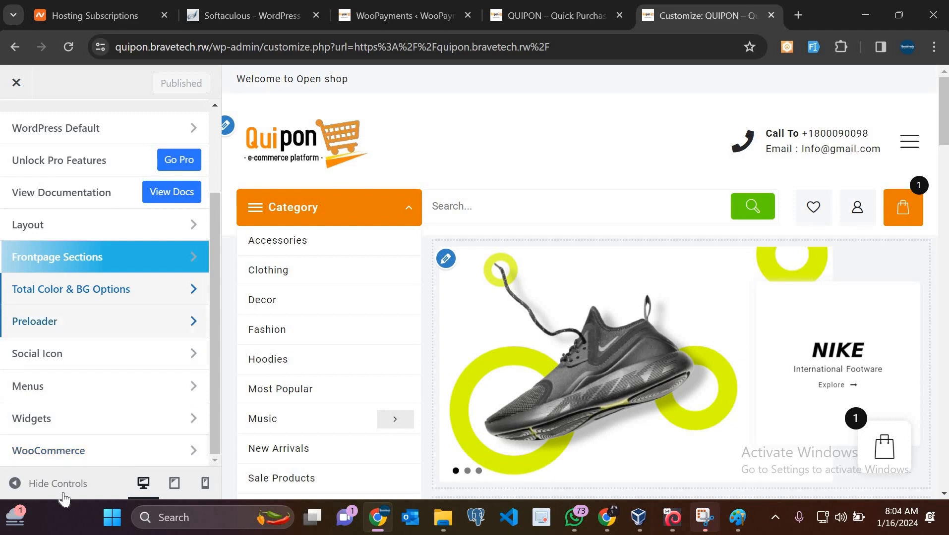
scroll(79, 177, "up", 3)
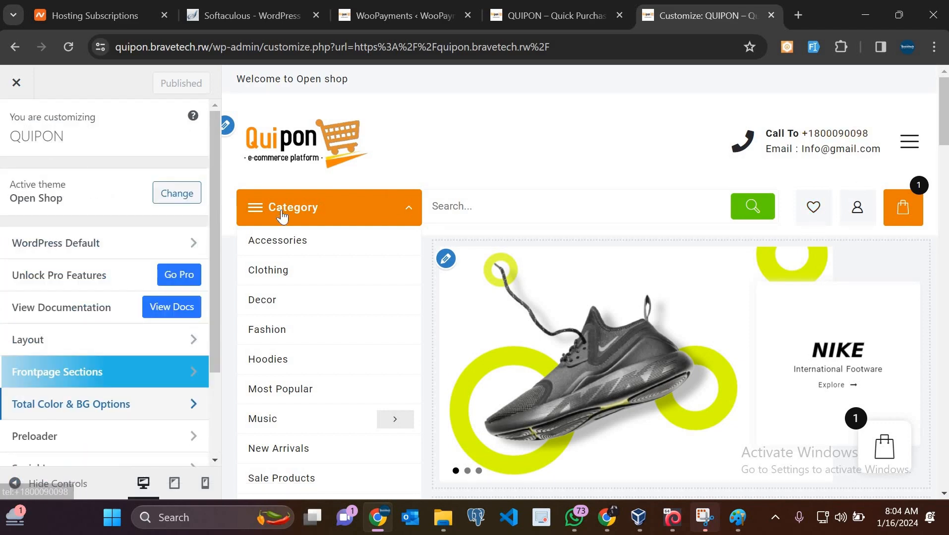
left_click(228, 129)
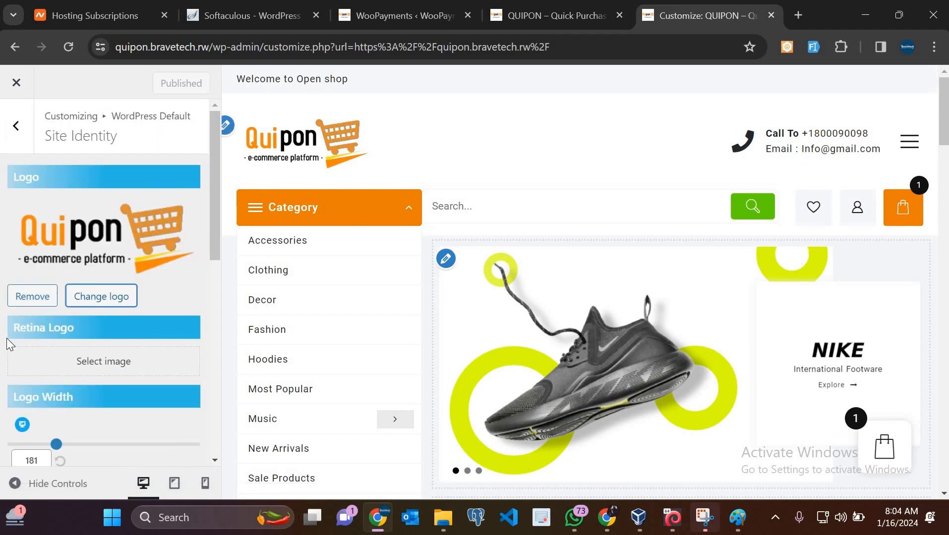
scroll(7, 338, "down", 8)
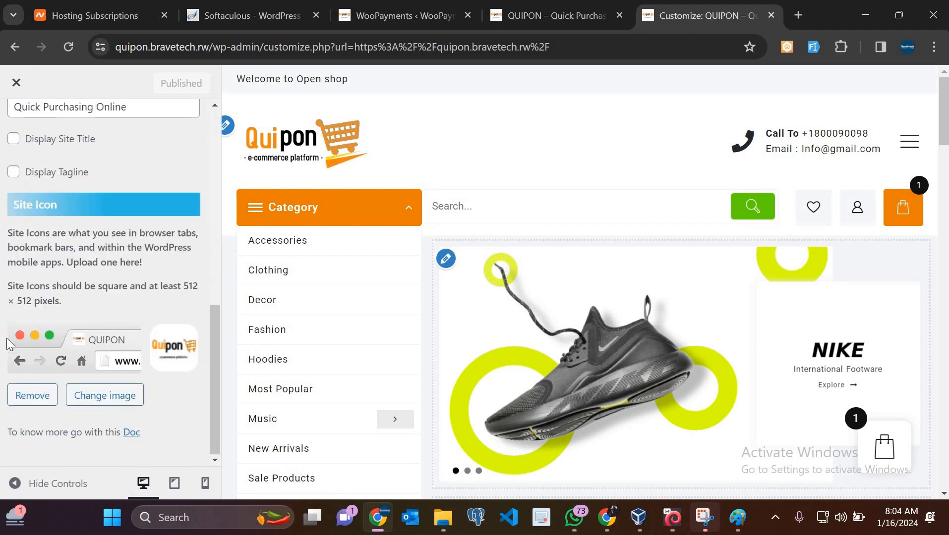
scroll(7, 338, "up", 10)
left_click(16, 127)
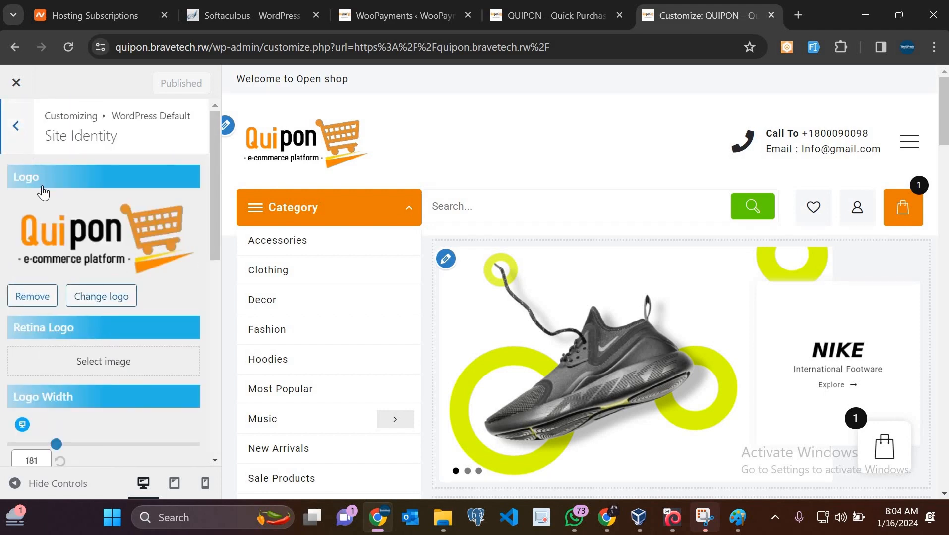
Review Homepage Settings (static Home page, Blog posts page) and WordPress Default, then return to the top-level menu
left_click(65, 213)
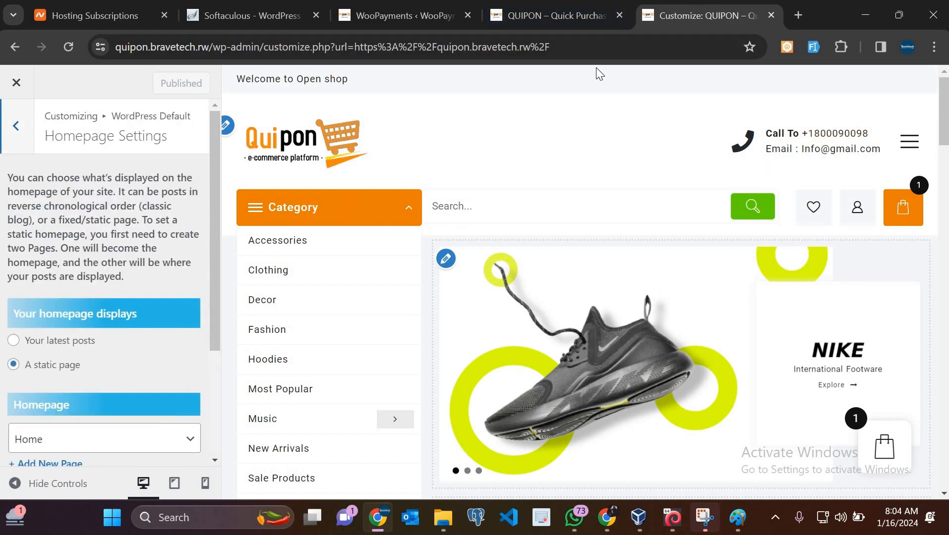
scroll(92, 198, "down", 3)
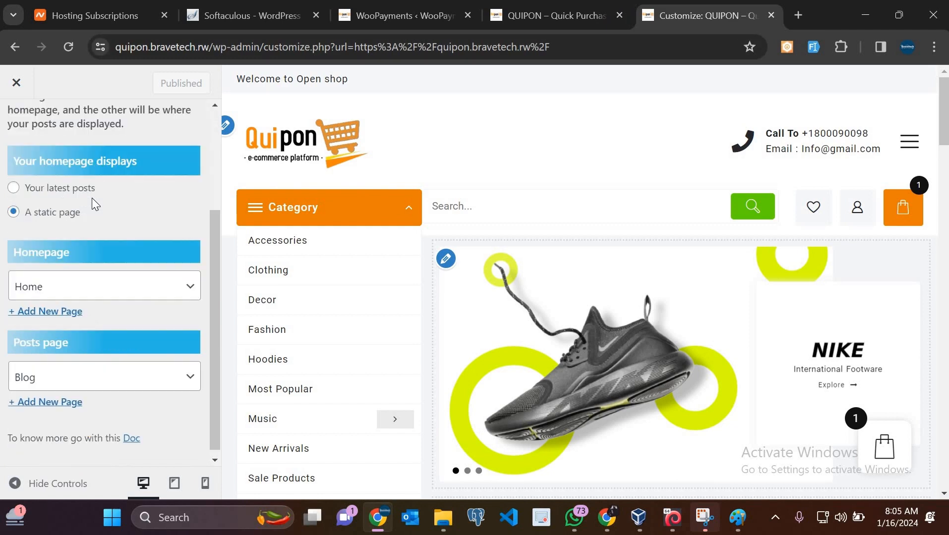
scroll(31, 199, "up", 4)
left_click(26, 129)
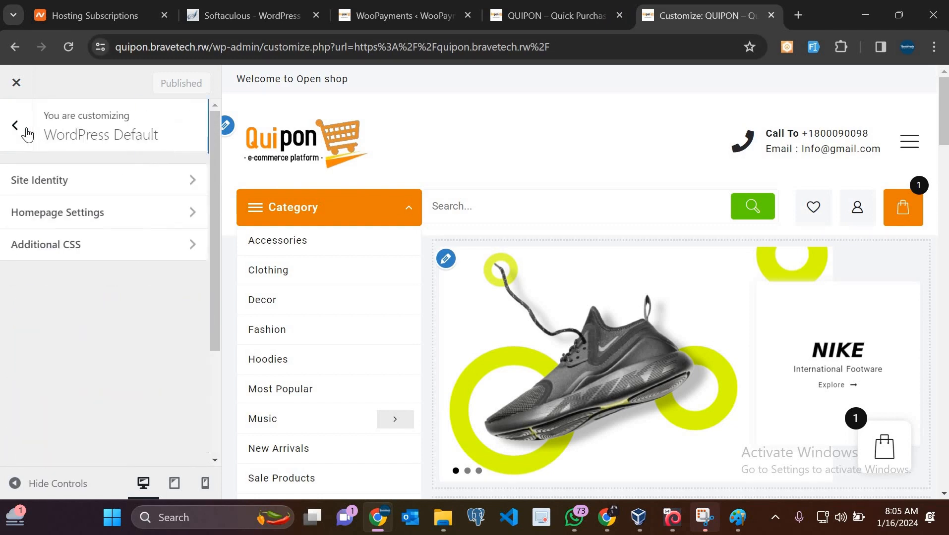
left_click(26, 127)
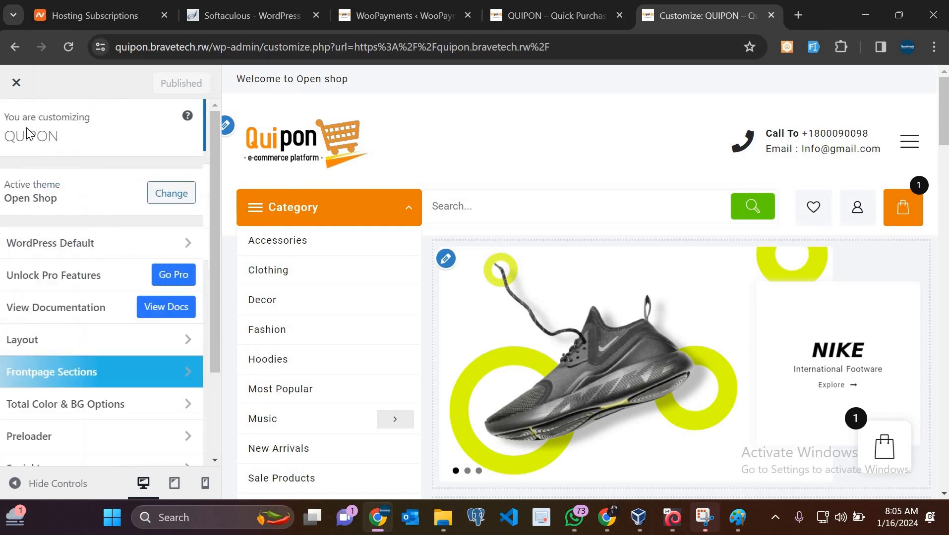
left_click(75, 249)
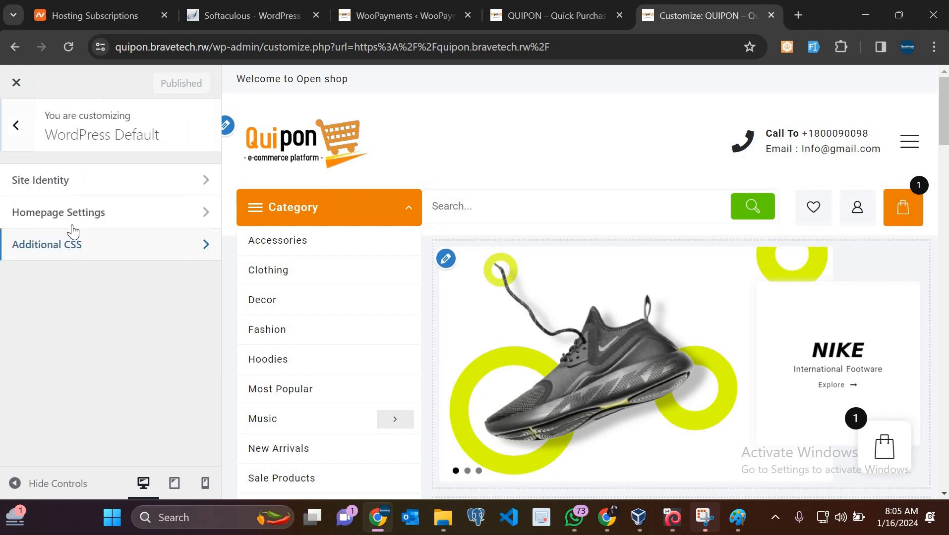
left_click(17, 128)
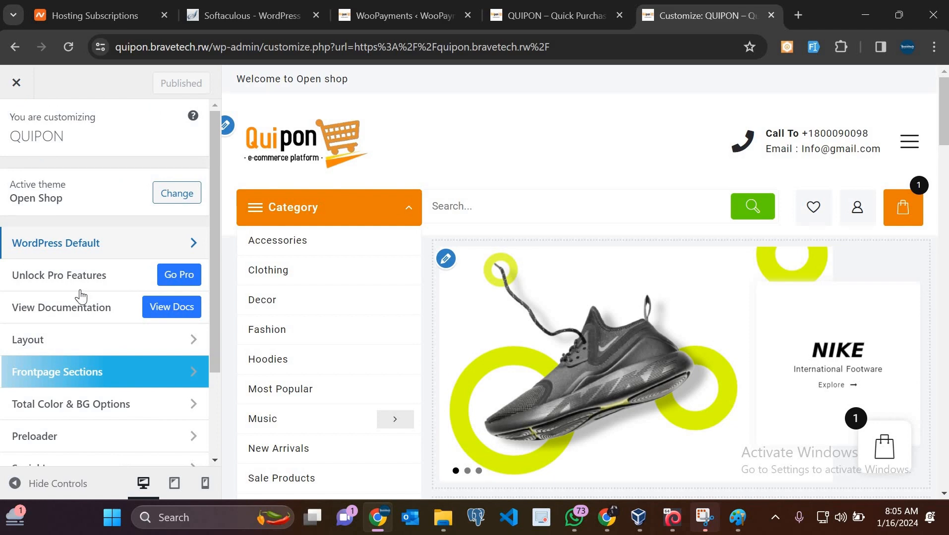
scroll(81, 297, "down", 2)
Open Layout > Header > Main Header and expand the Column 1 content dropdown
left_click(80, 252)
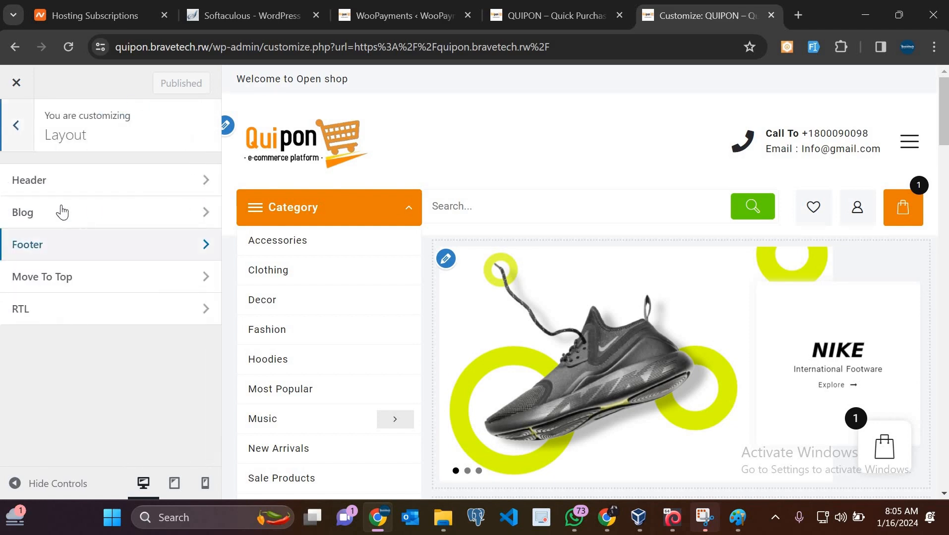
left_click(55, 183)
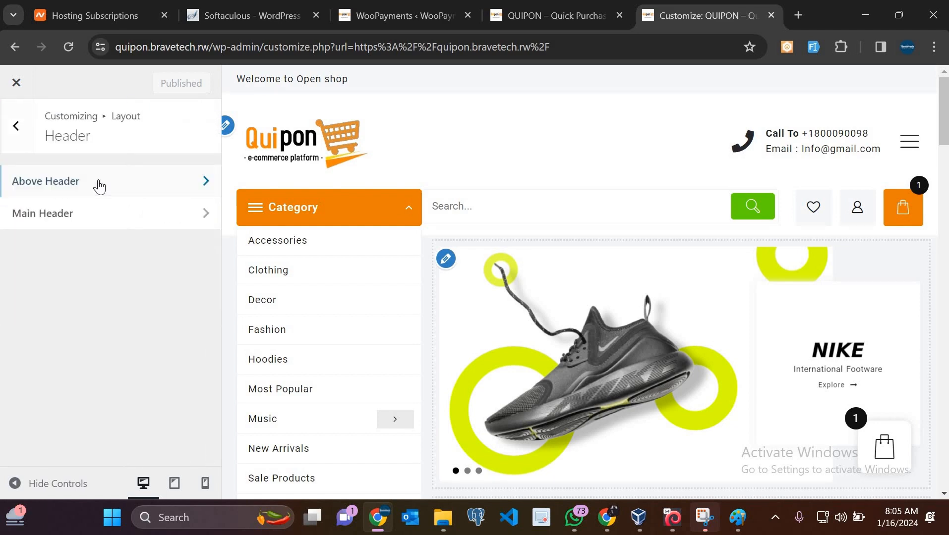
left_click(109, 217)
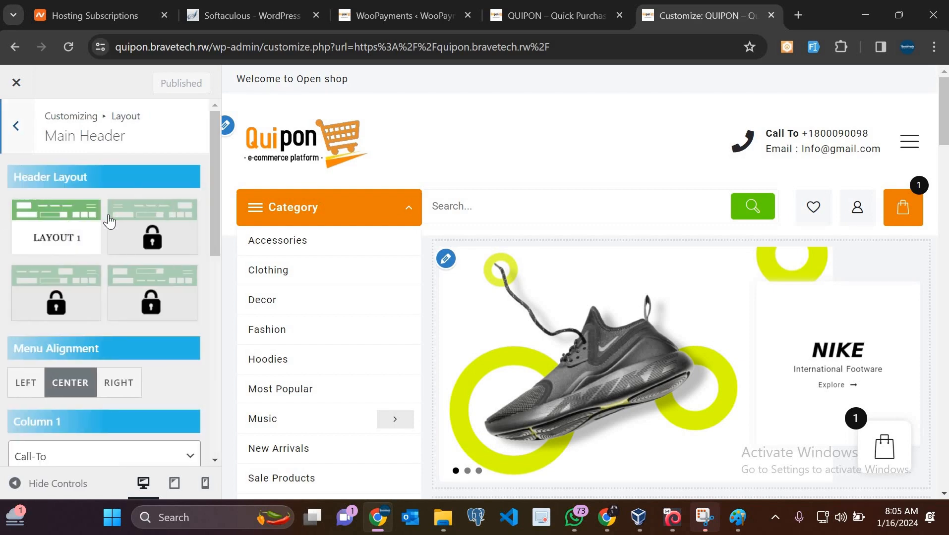
scroll(109, 216, "down", 5)
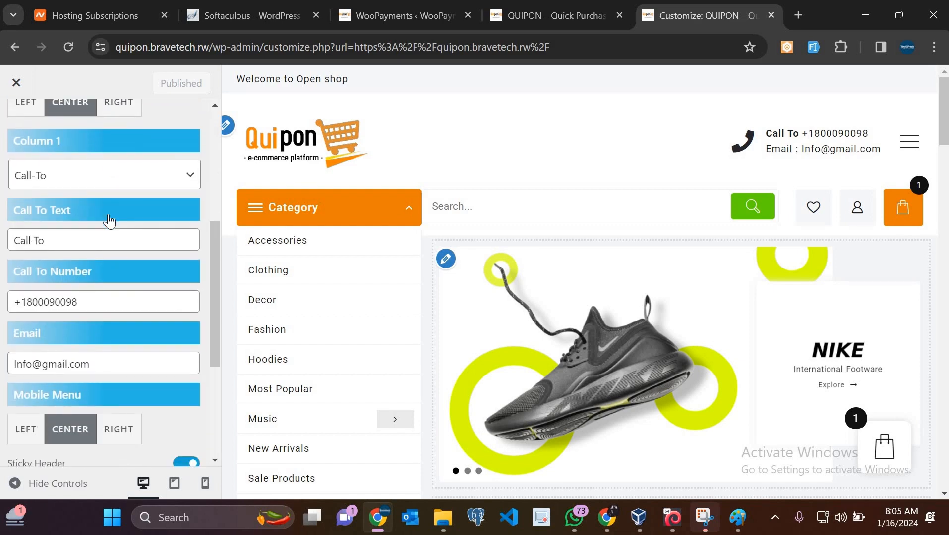
scroll(109, 222, "up", 5)
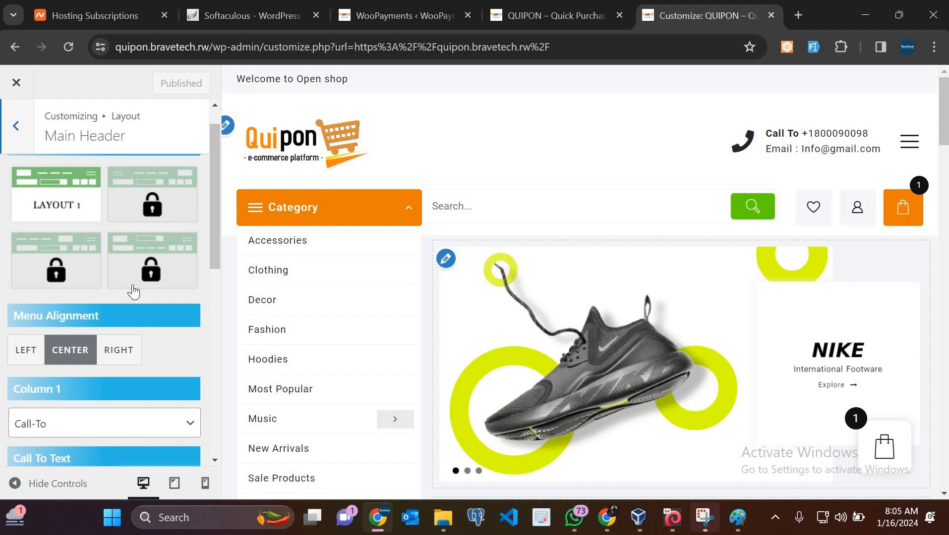
scroll(118, 323, "down", 3)
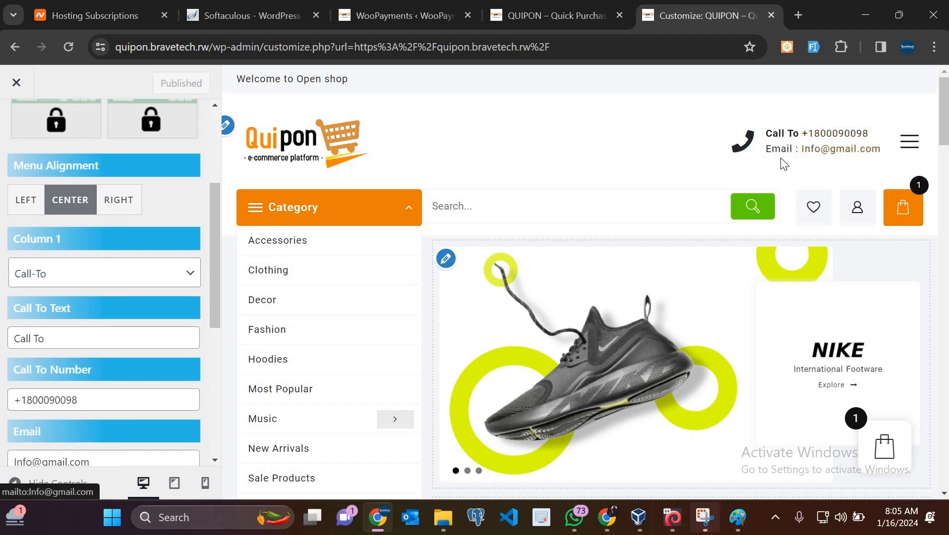
left_click(56, 280)
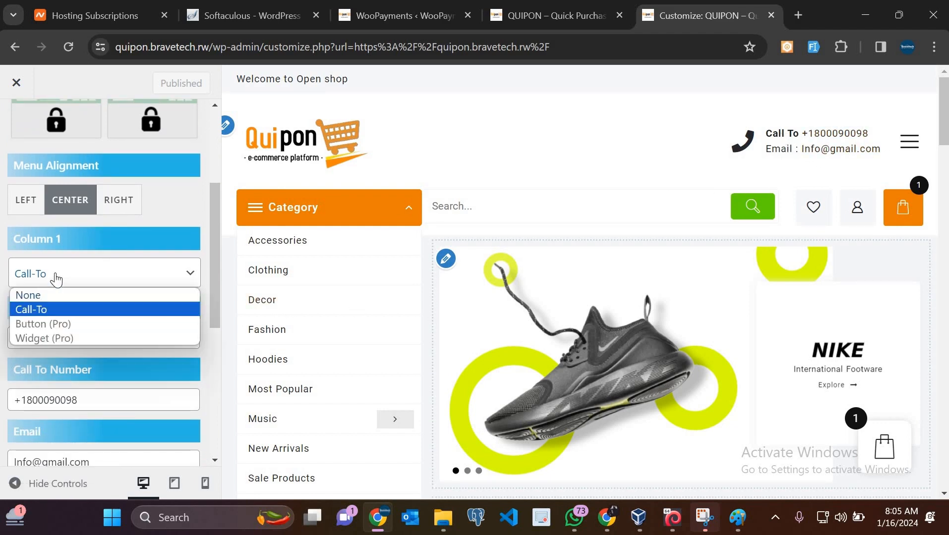
Keep Column 1 as Call-To and change the Call To Text label to 'Call Us'
left_click(56, 311)
left_click(57, 342)
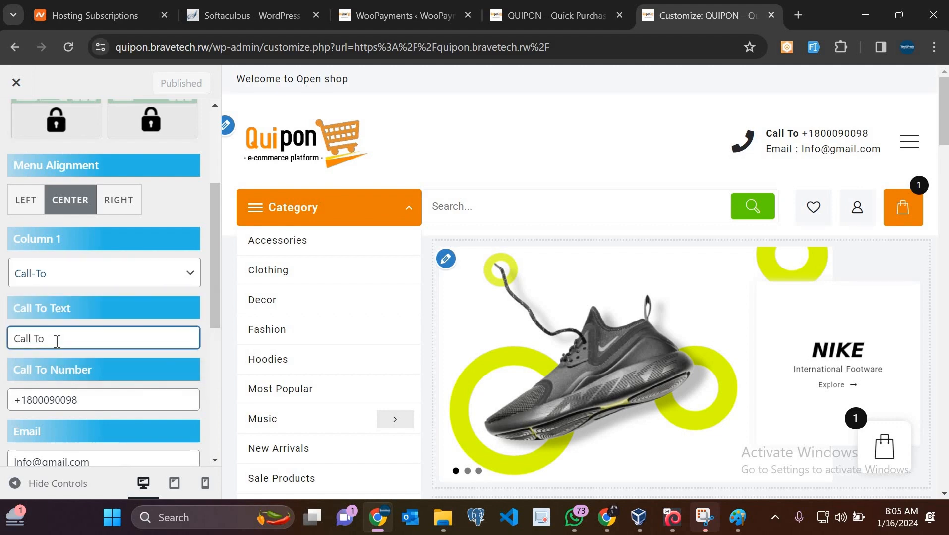
key("BackSpace")
key("BackSpace")
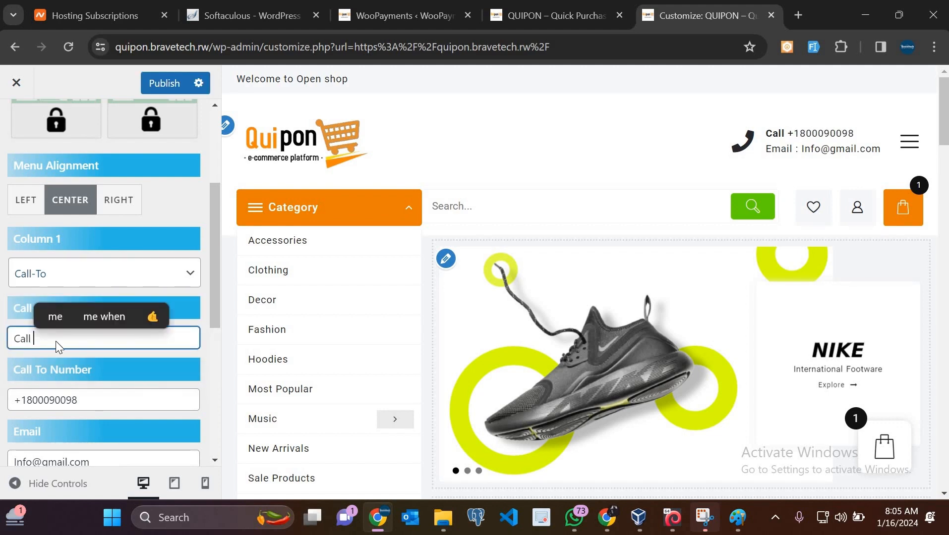
type("us")
key("BackSpace")
key("BackSpace")
key("BackSpace")
key("BackSpace")
key("BackSpace")
key("BackSpace")
key("BackSpace")
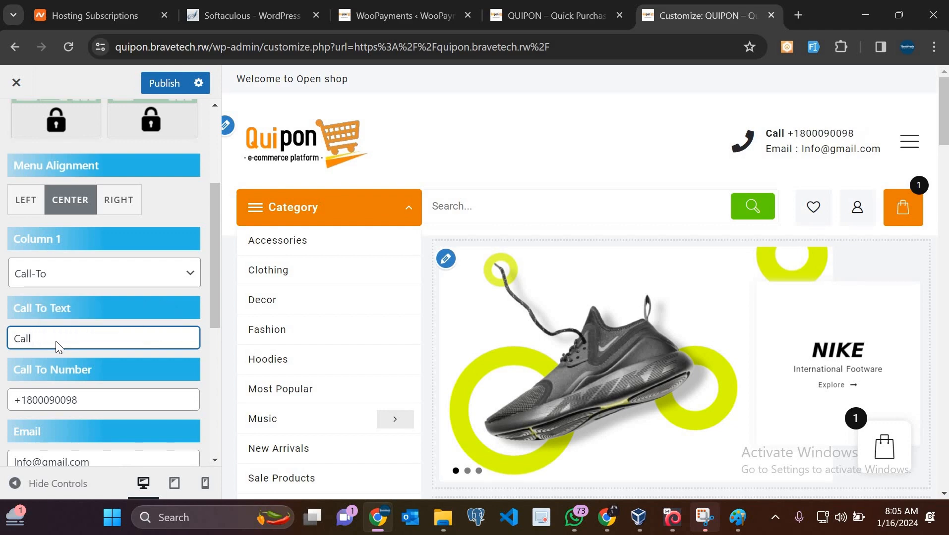
key("Caps_Lock")
type("C")
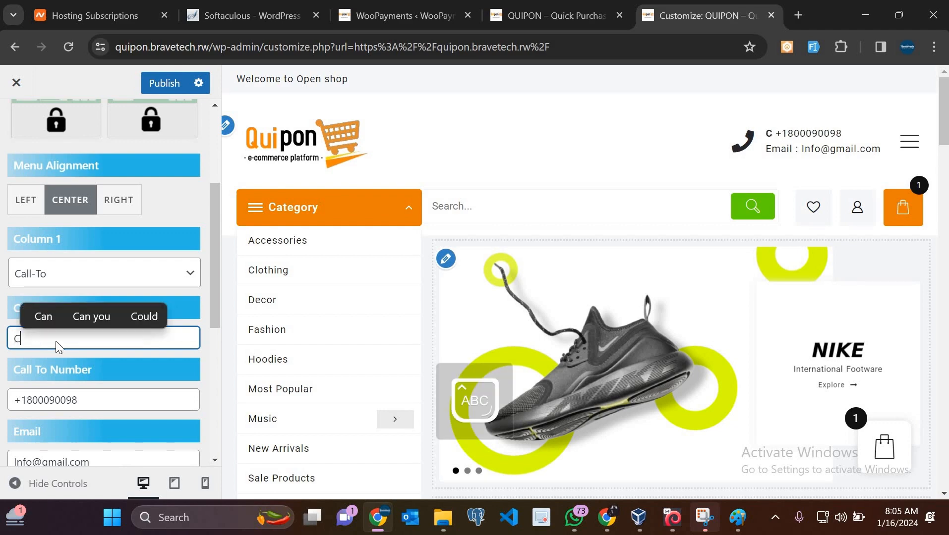
key("Caps_Lock")
type("all Us")
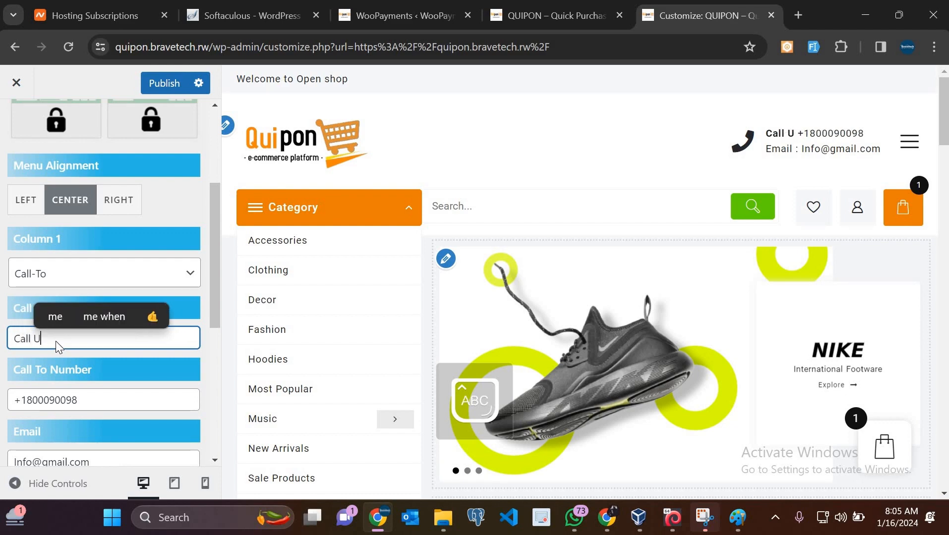
Enter the new contact phone number and e-mail address in the header, then publish
left_click(101, 402)
key("BackSpace")
key("BackSpace")
key("BackSpace")
key("BackSpace")
key("BackSpace")
key("BackSpace")
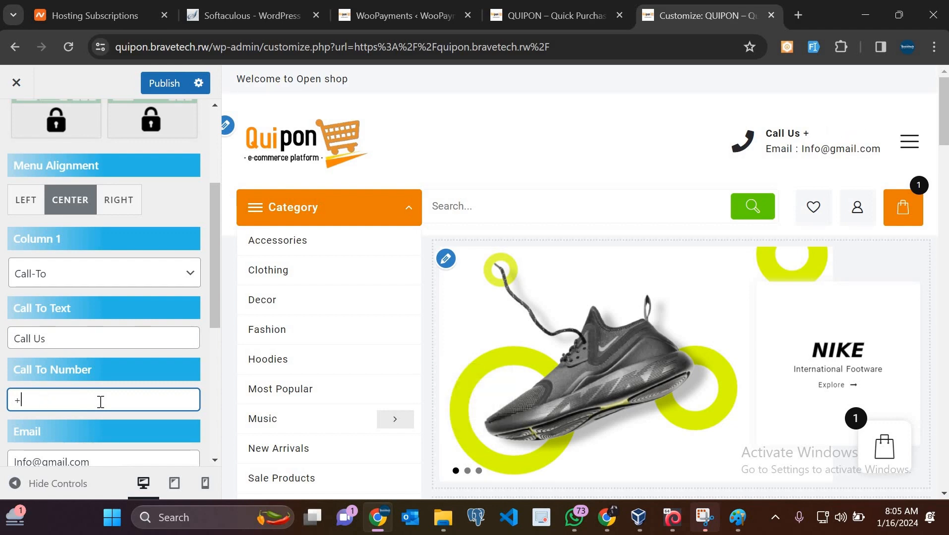
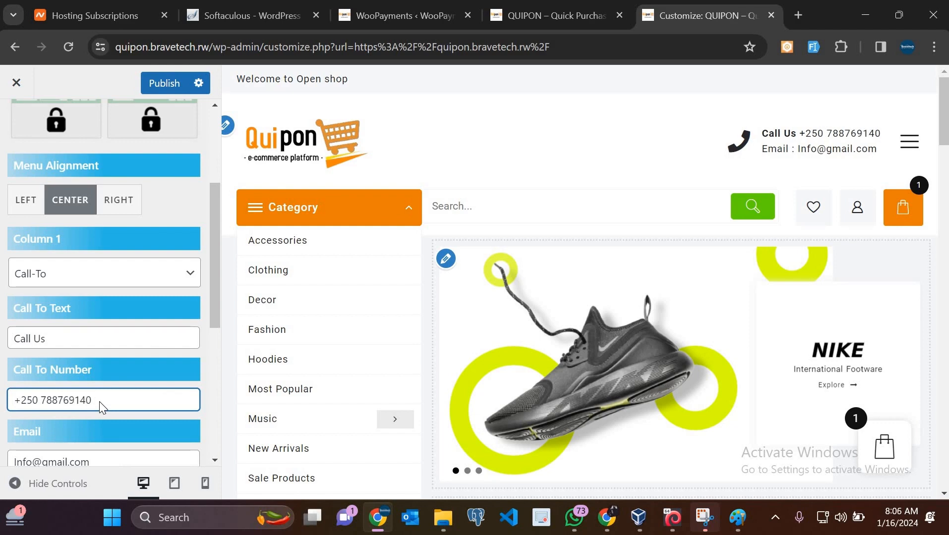
scroll(104, 347, "down", 3)
left_click(110, 297)
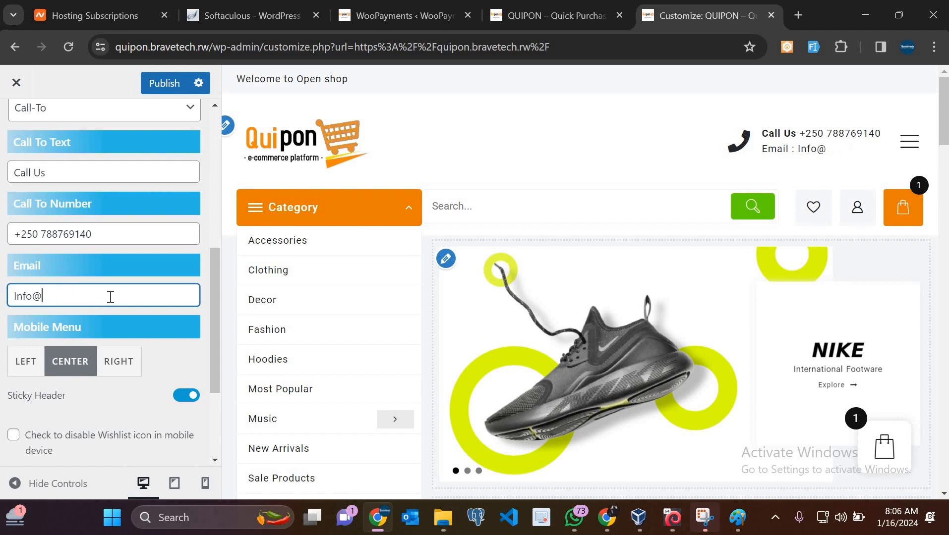
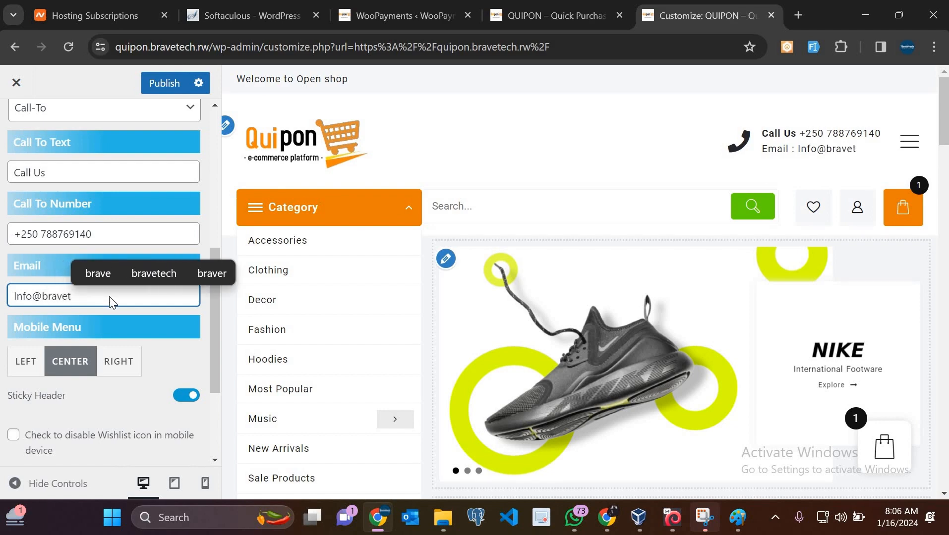
key("BackSpace")
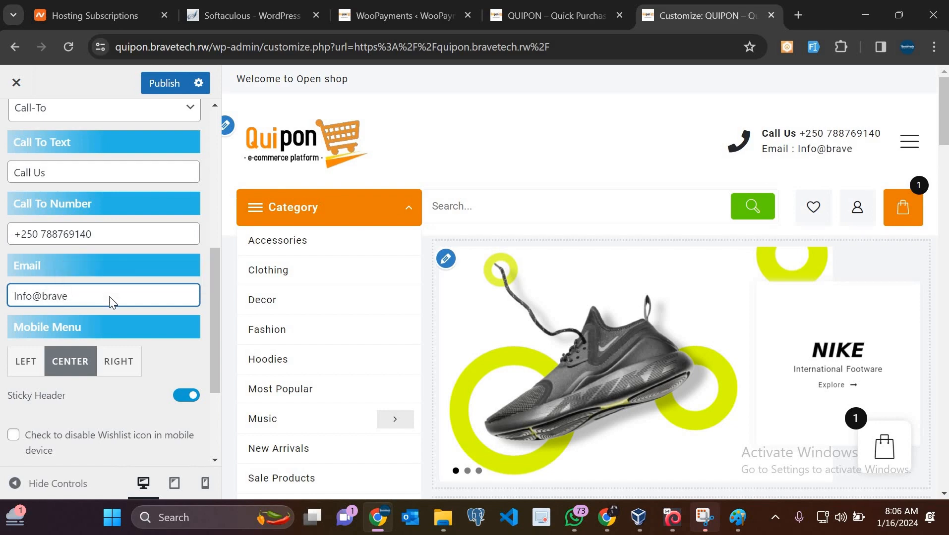
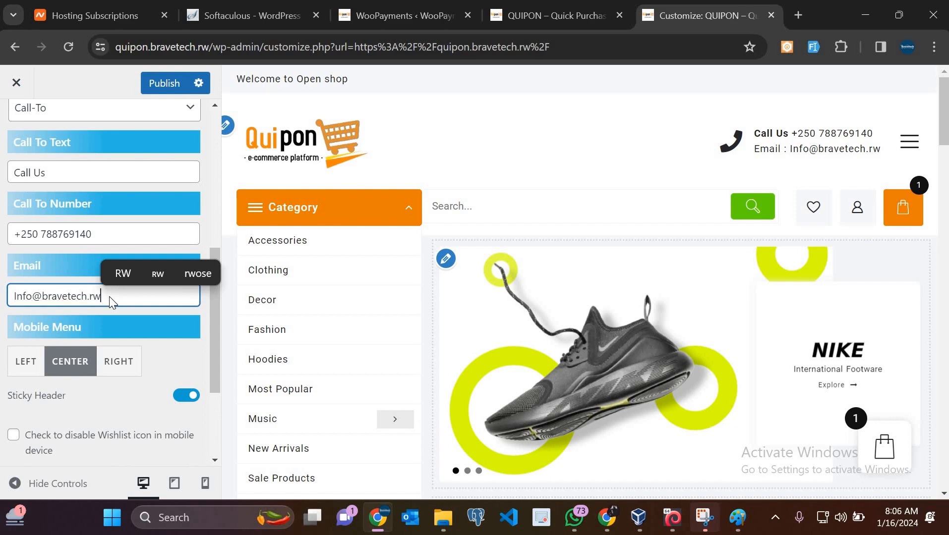
left_click(164, 96)
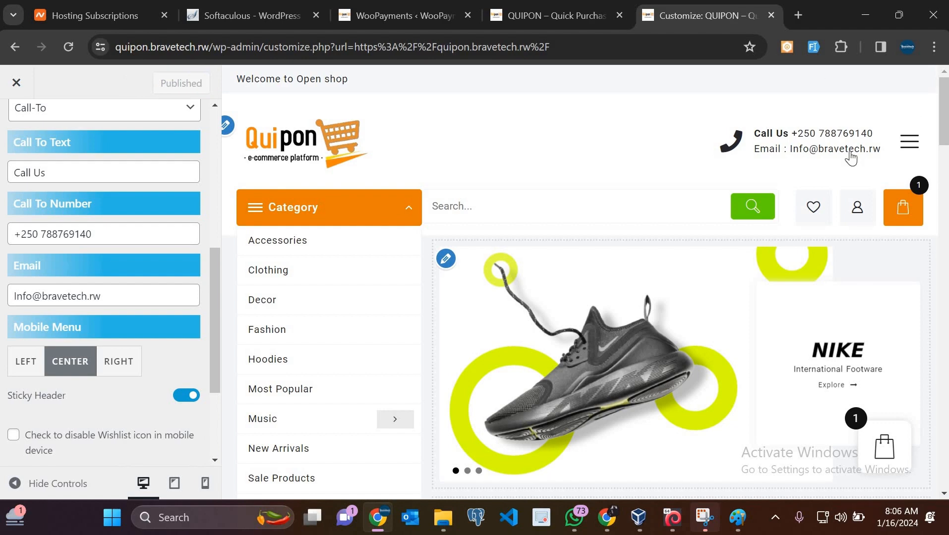
Reload the live QUIPON storefront to confirm the header shows Call Us with the new phone and e-mail
left_click(576, 6)
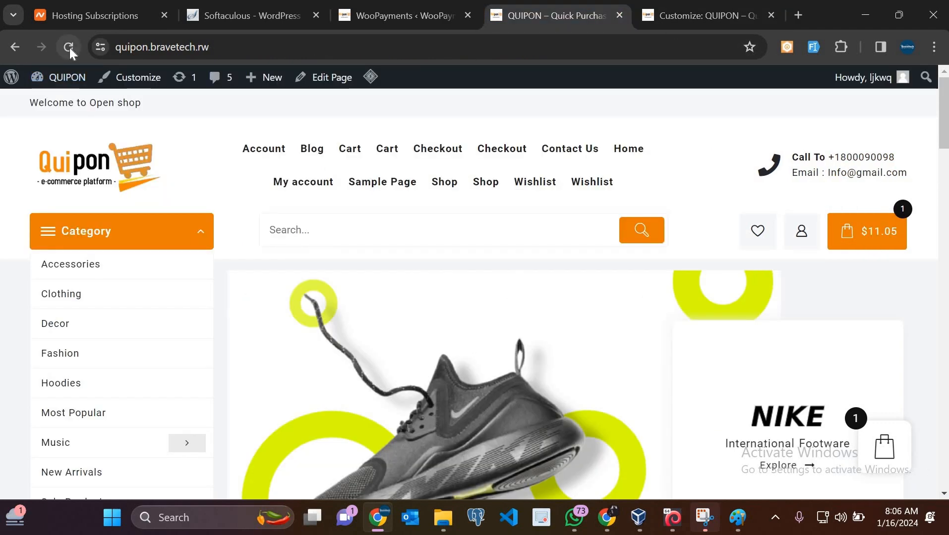
left_click(70, 48)
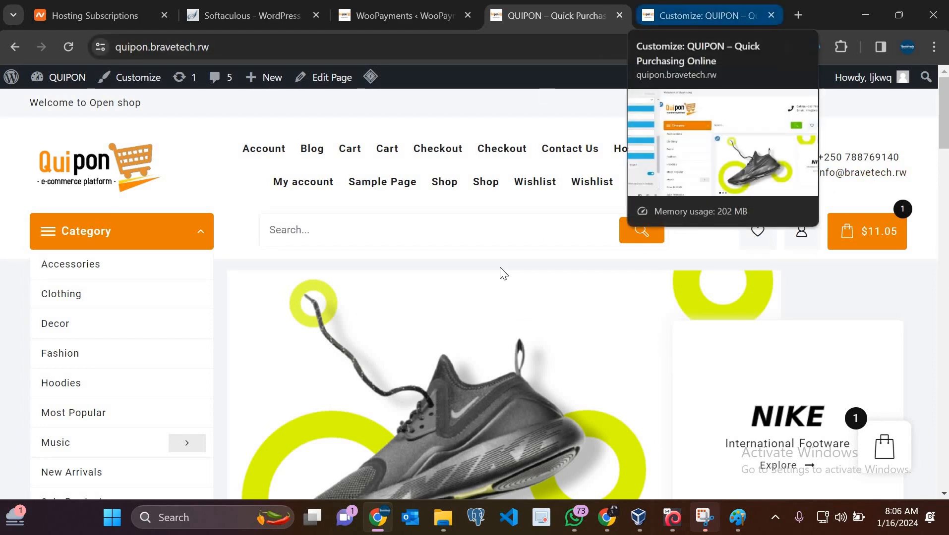
scroll(500, 271, "down", 4)
scroll(500, 267, "up", 4)
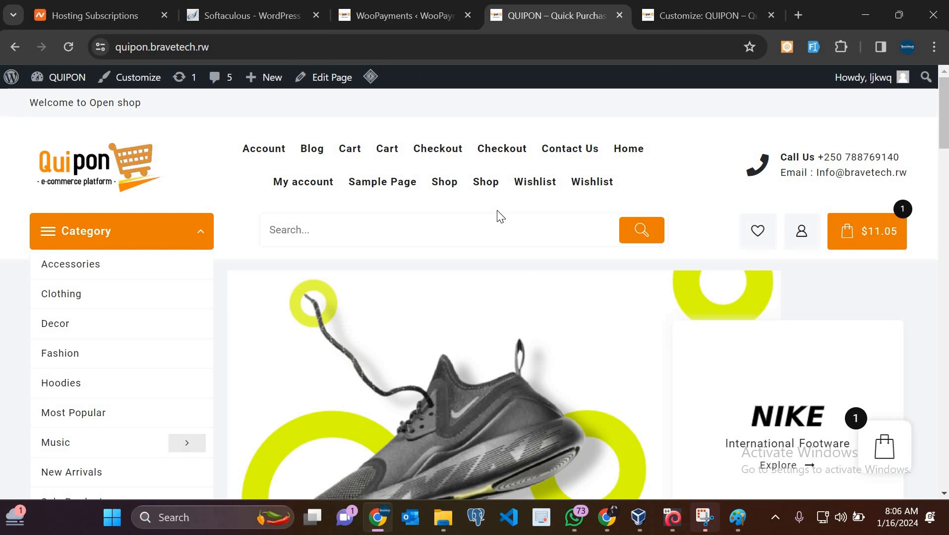
Move from the storefront tabs to the WooPayments welcome page and scroll to its help section
left_click(687, 14)
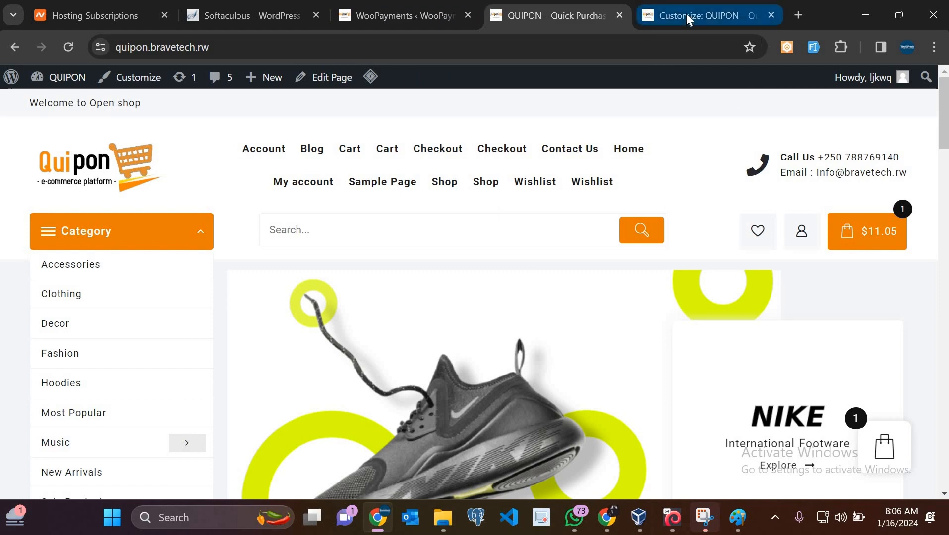
left_click(572, 22)
left_click(403, 7)
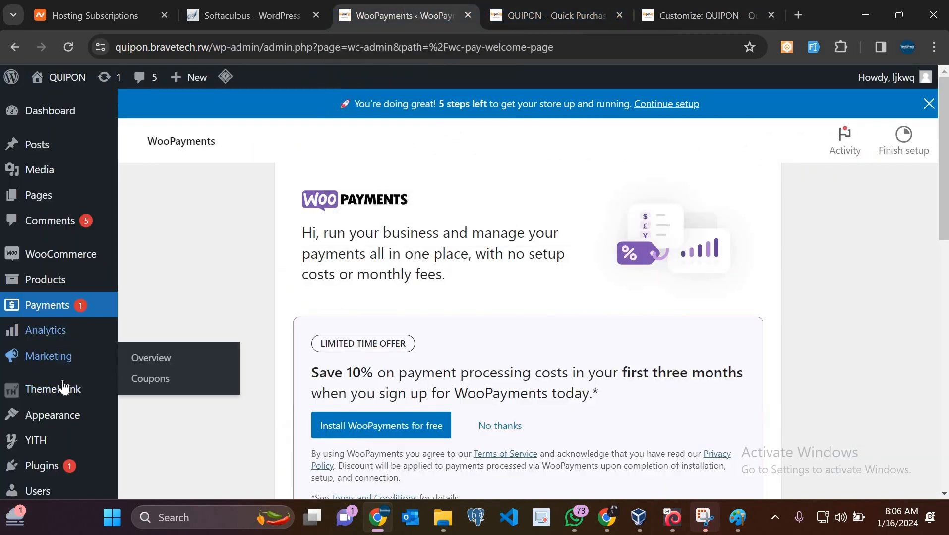
scroll(62, 380, "down", 3)
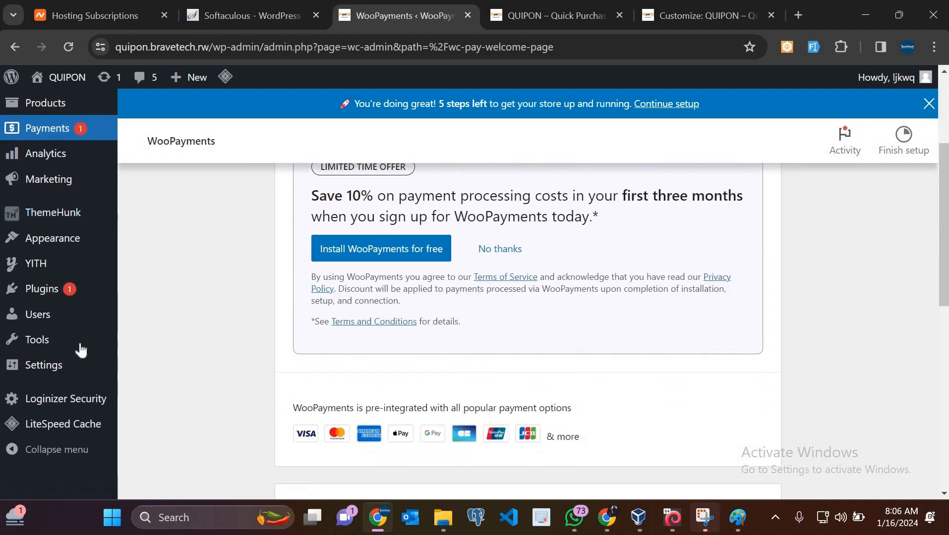
scroll(529, 292, "up", 3)
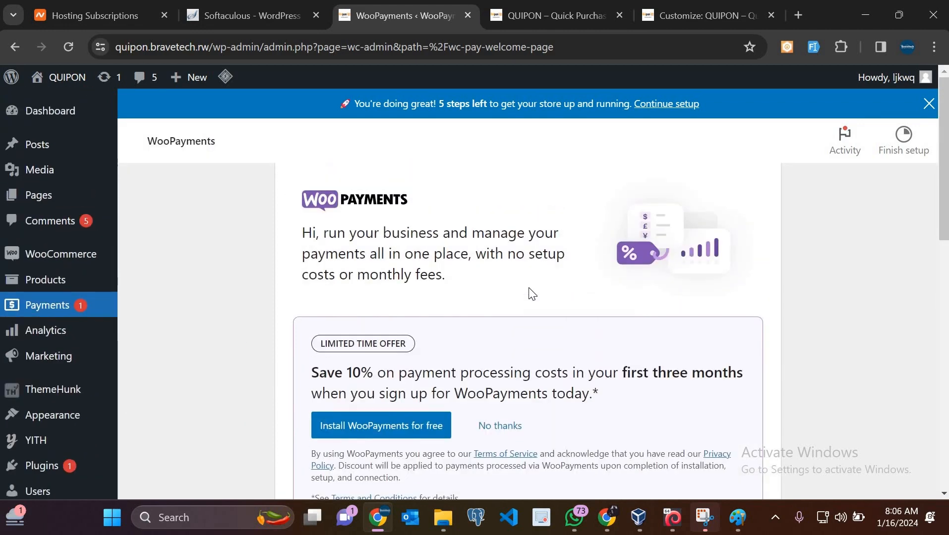
scroll(530, 292, "down", 10)
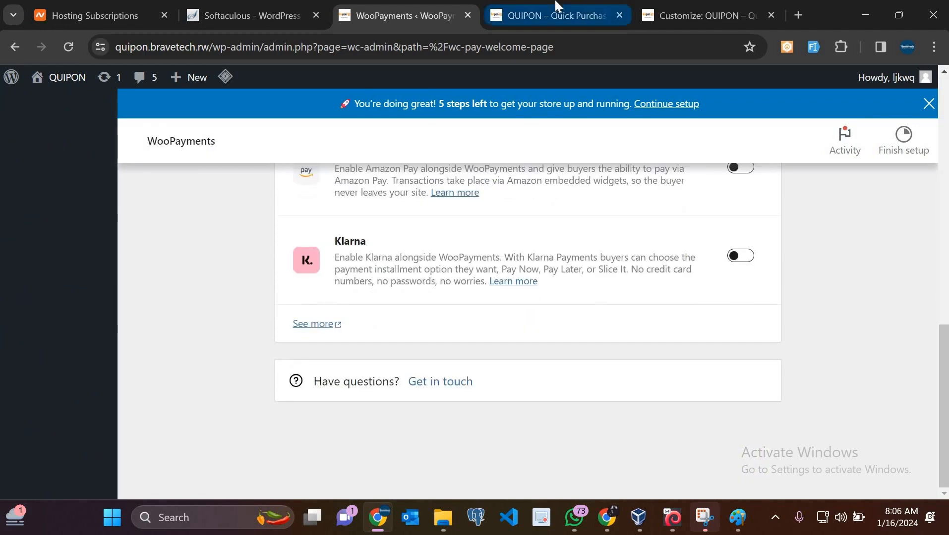
Browse the live QUIPON homepage, then return to the Customizer's header contact settings
left_click(556, 13)
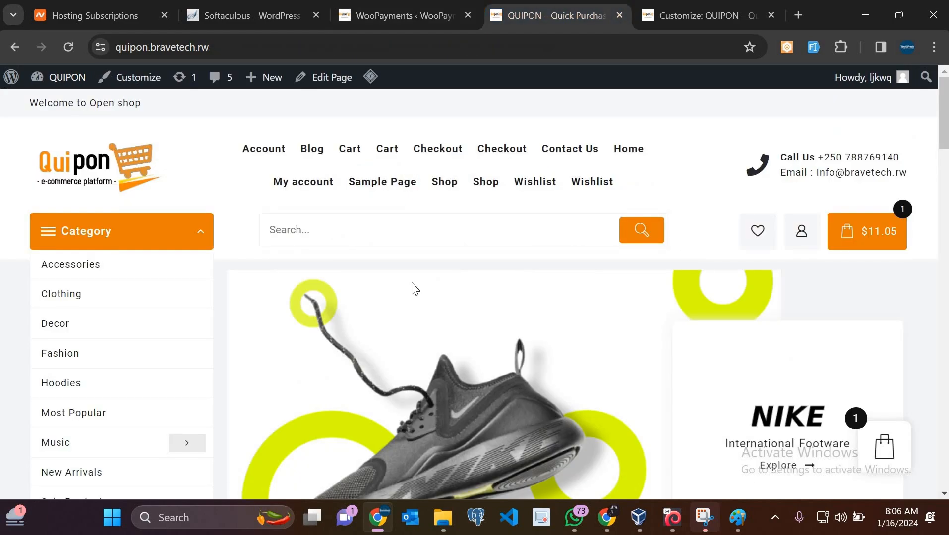
scroll(416, 290, "down", 10)
scroll(415, 290, "up", 10)
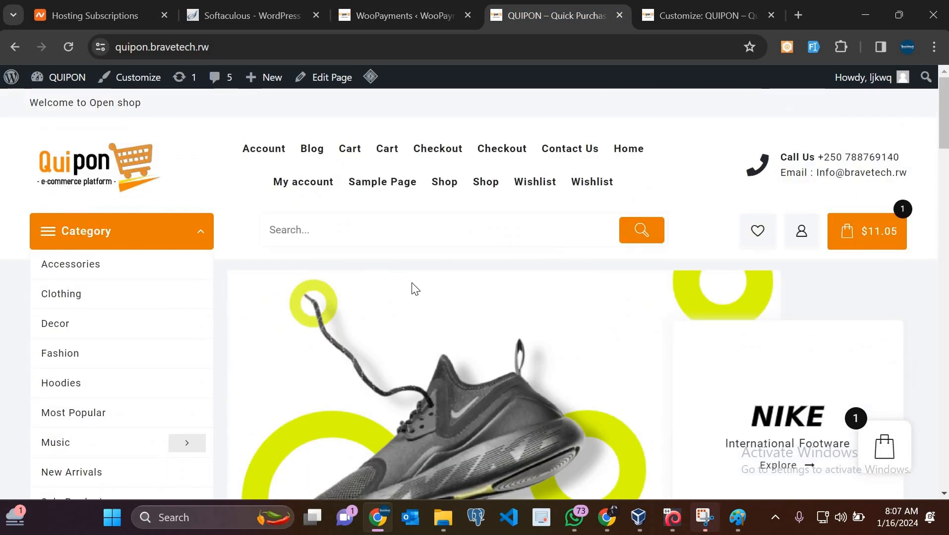
scroll(416, 289, "down", 5)
scroll(415, 289, "down", 8)
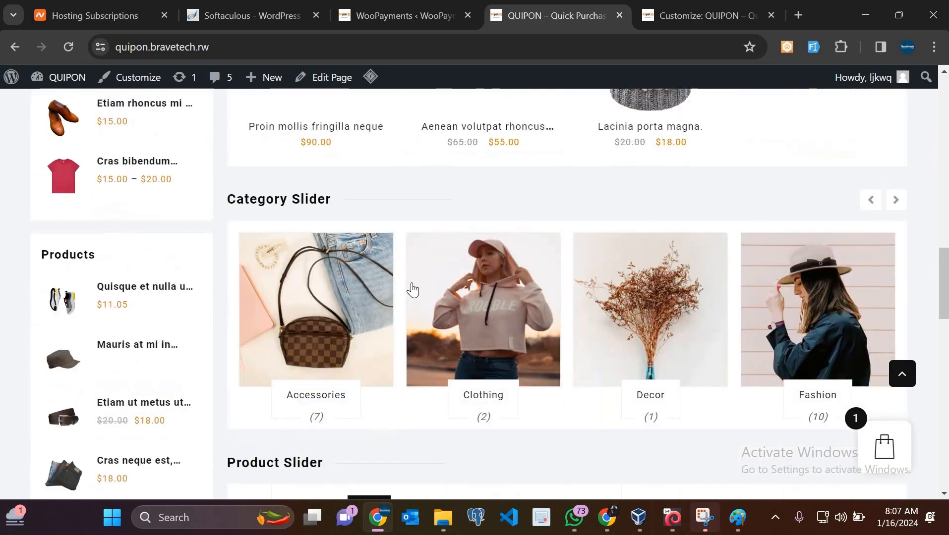
scroll(415, 289, "up", 8)
scroll(415, 289, "down", 3)
scroll(415, 289, "up", 8)
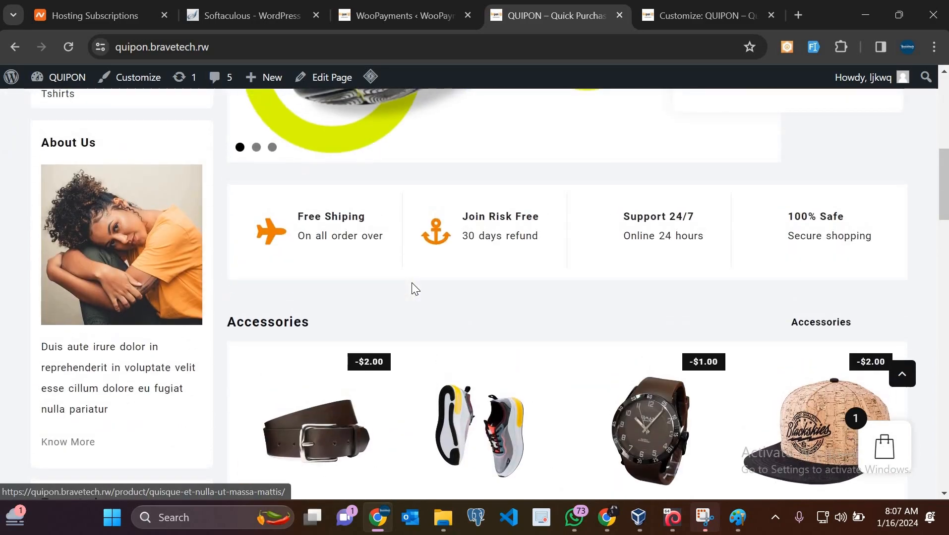
scroll(415, 289, "down", 2)
scroll(415, 289, "up", 10)
scroll(415, 289, "down", 8)
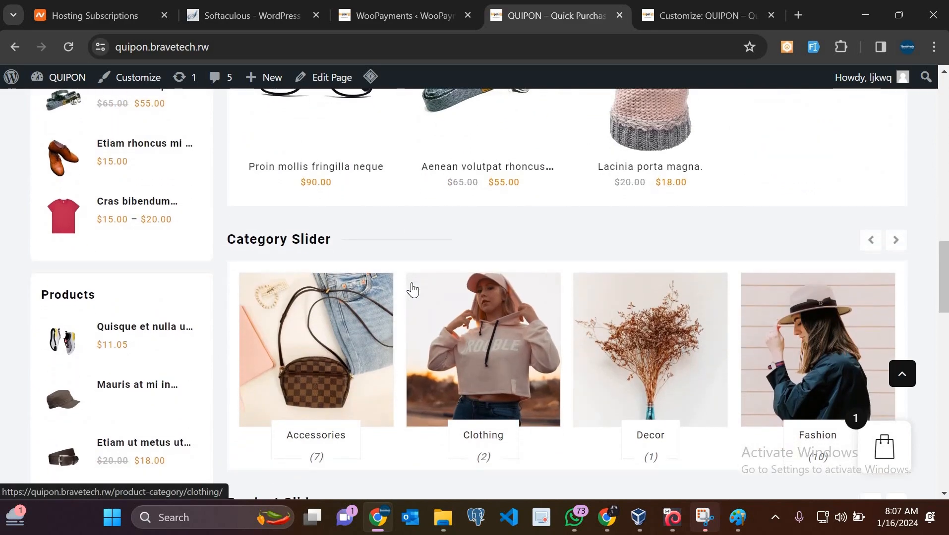
scroll(413, 290, "down", 5)
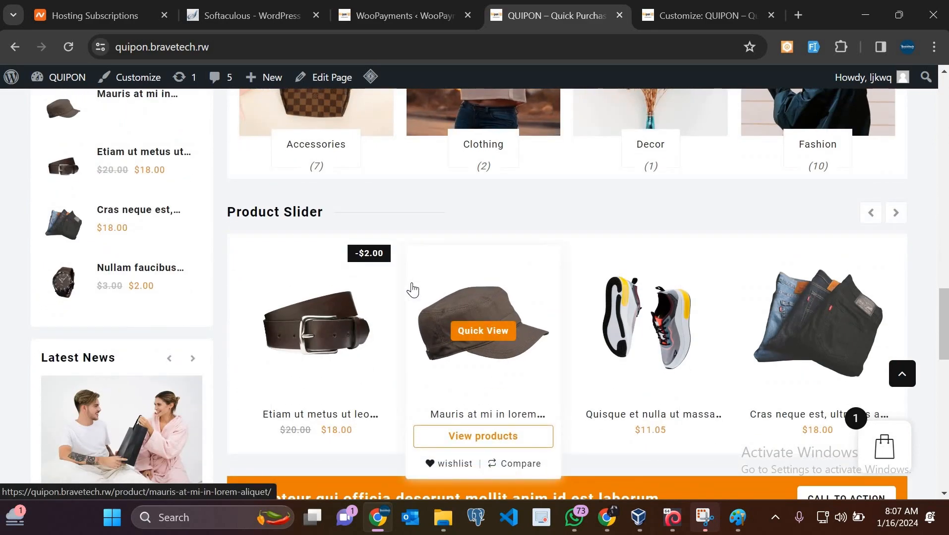
scroll(412, 290, "down", 10)
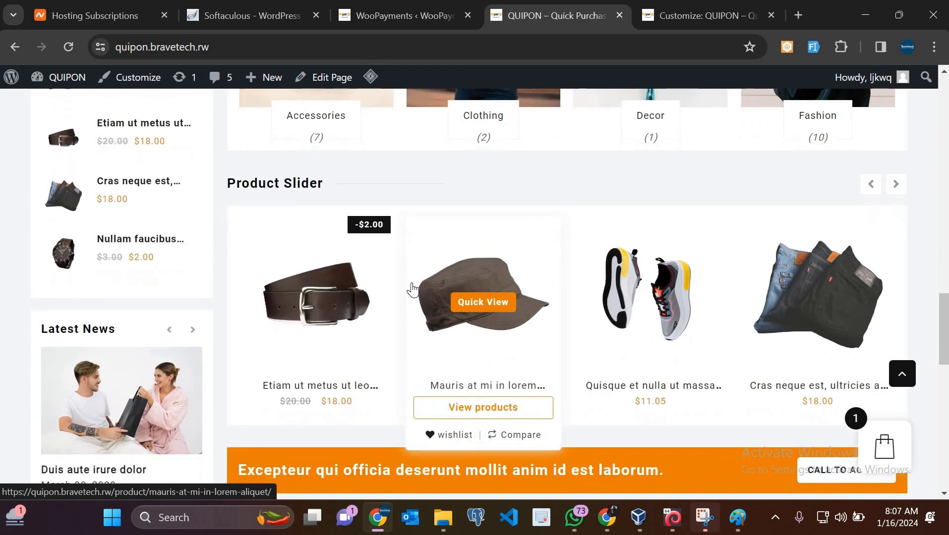
scroll(412, 284, "up", 20)
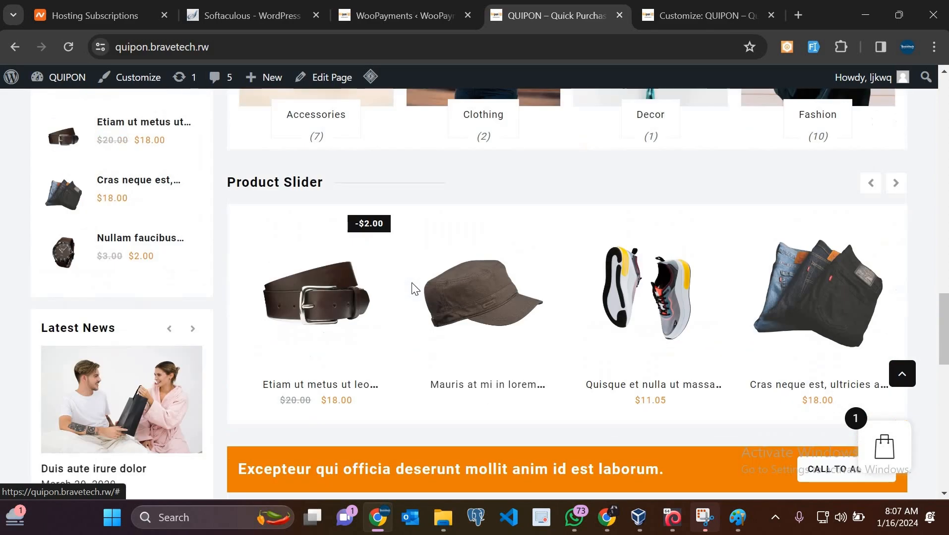
scroll(412, 284, "down", 2)
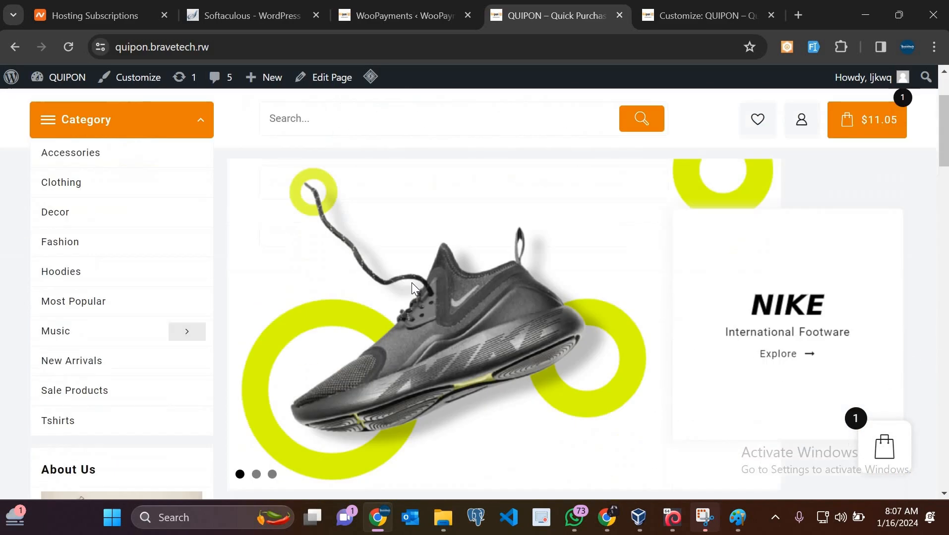
scroll(412, 284, "up", 2)
left_click(701, 5)
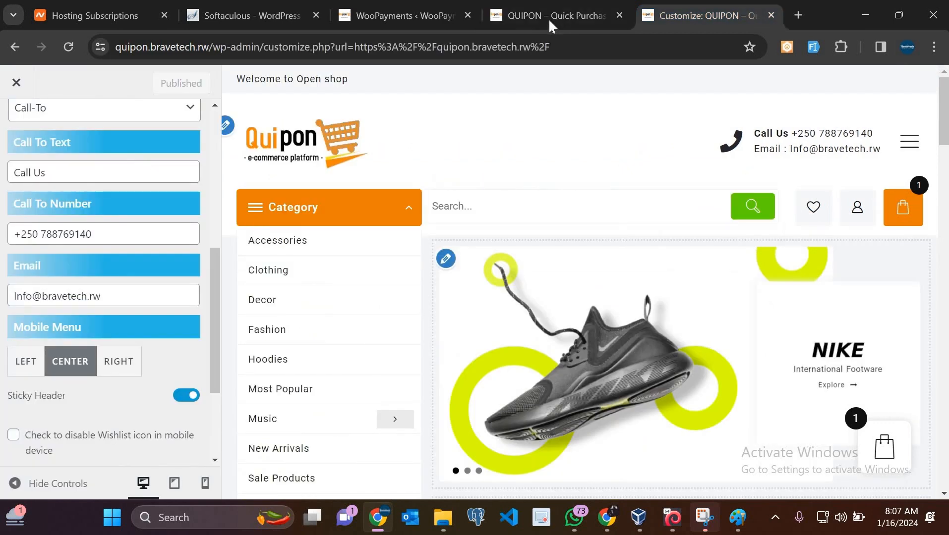
Bring the Customizer back to Main Header settings: Layout 1, centred menu, Call-To first column
left_click(549, 20)
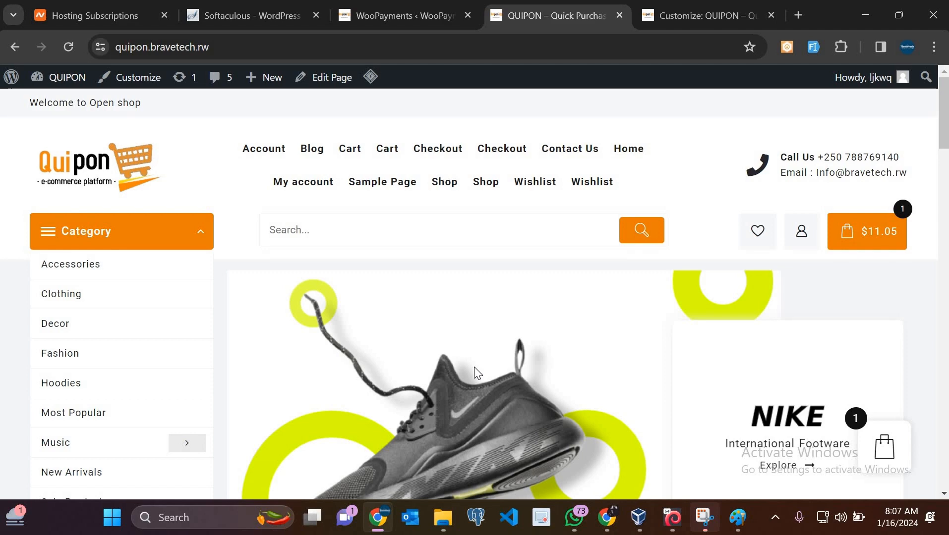
left_click(229, 44)
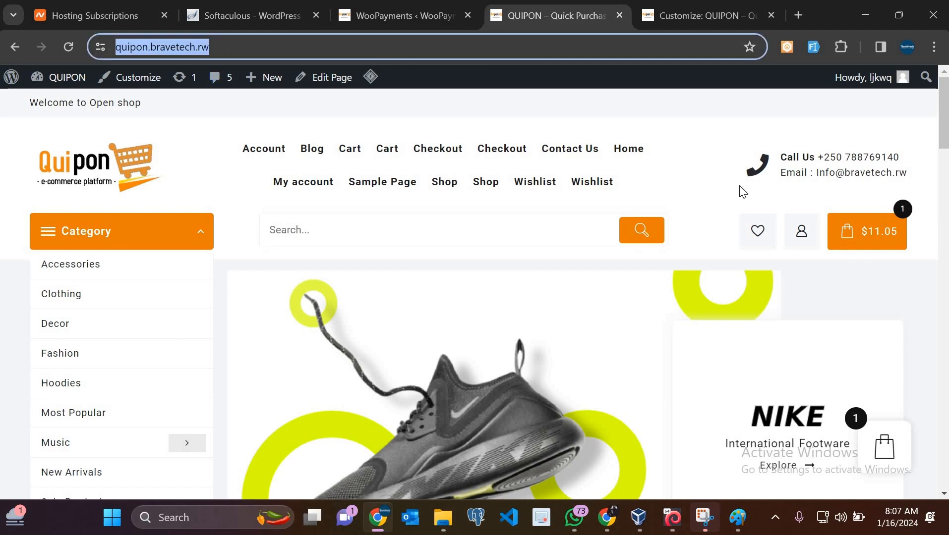
right_click(814, 307)
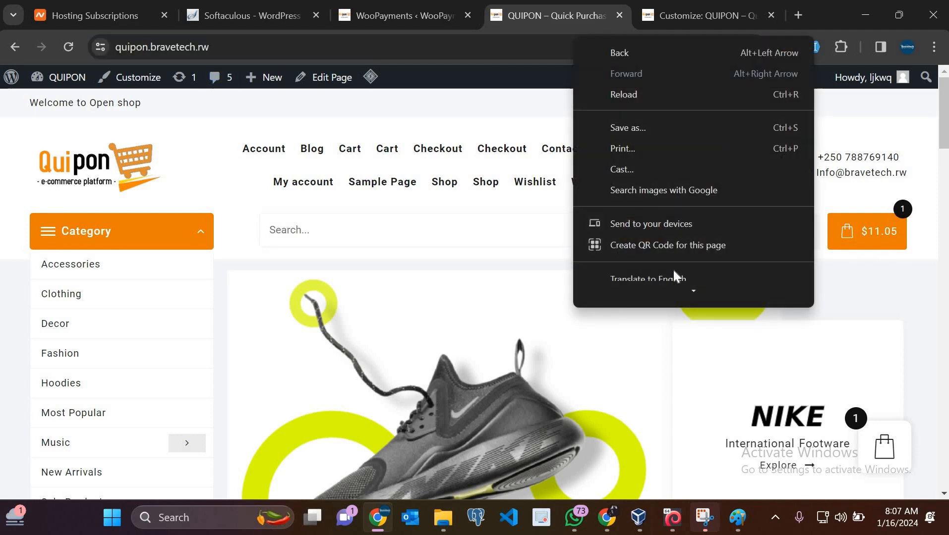
scroll(674, 269, "down", 2)
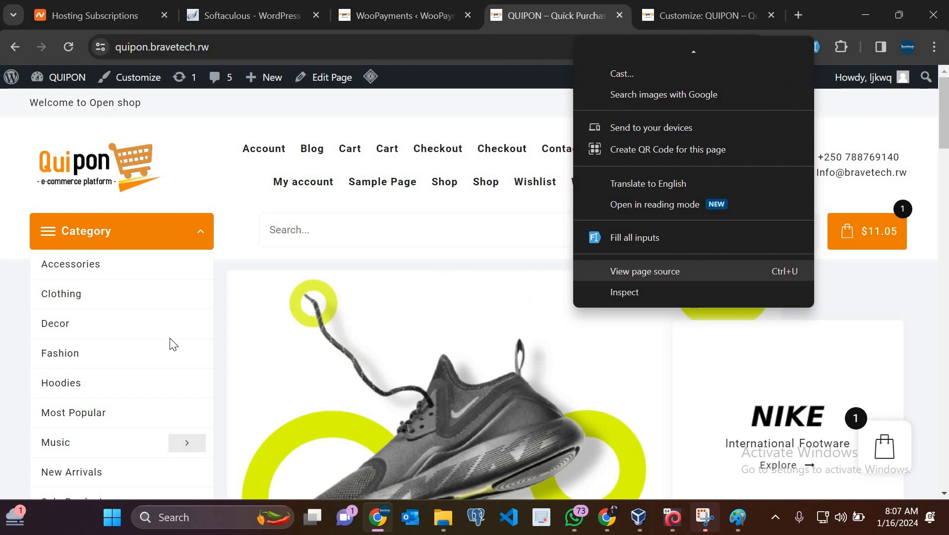
left_click(674, 6)
scroll(138, 246, "down", 3)
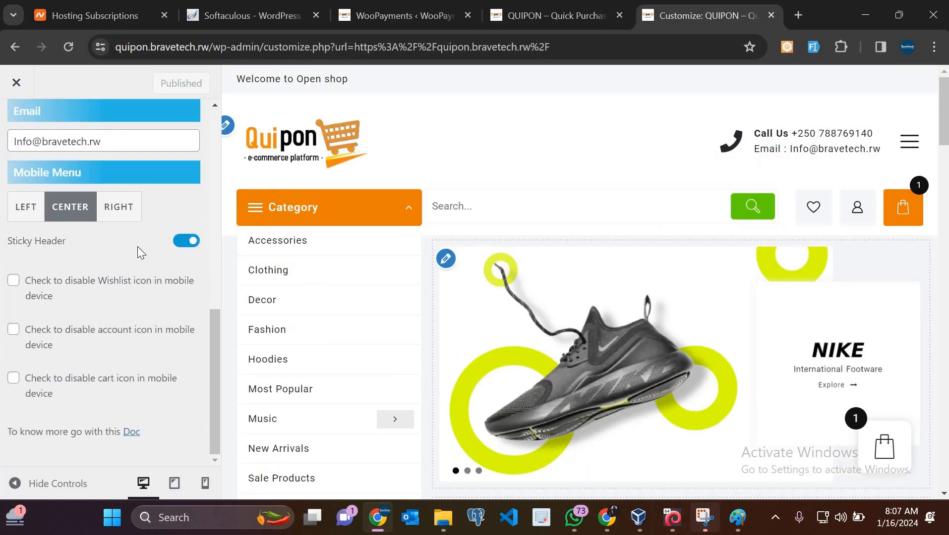
scroll(178, 350, "up", 6)
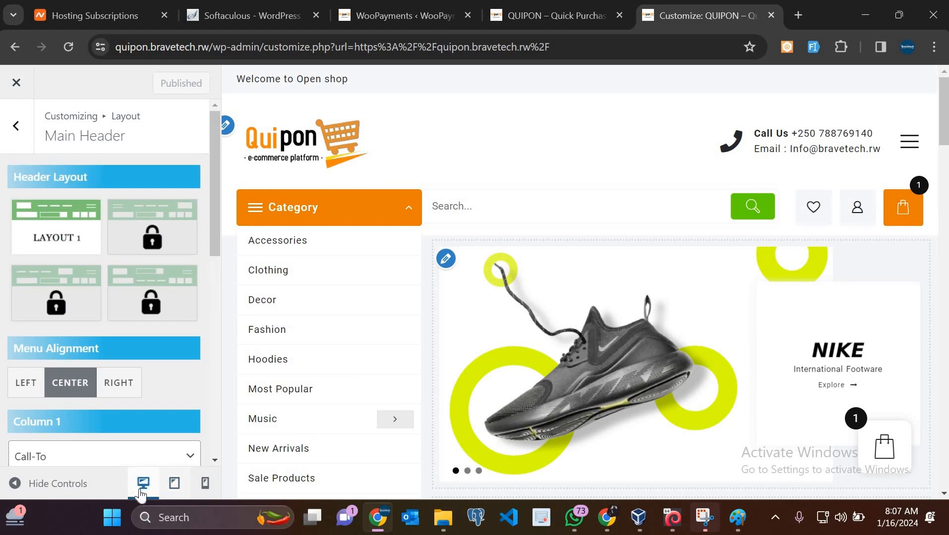
Preview the QUIPON storefront at mobile width, checking the logo, search bar, orange menu and cart
left_click(206, 485)
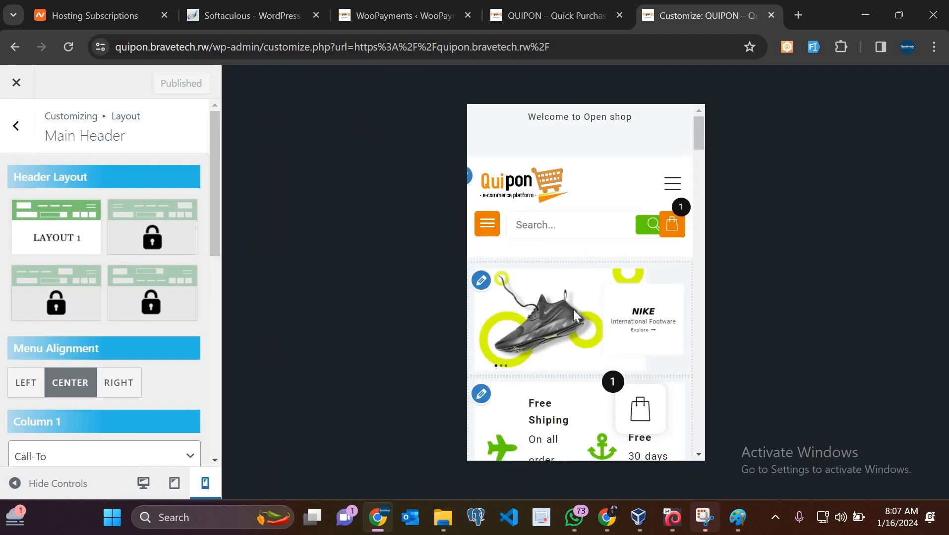
scroll(574, 310, "down", 10)
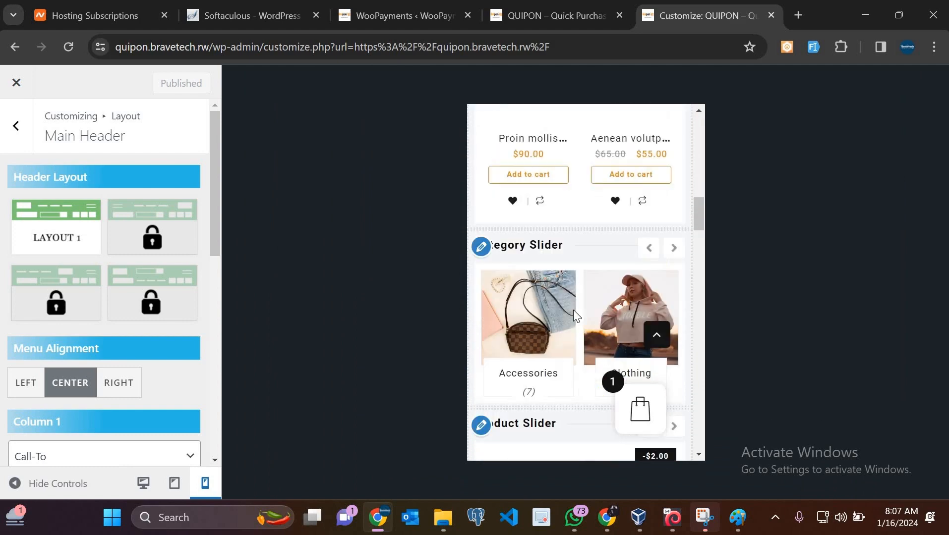
scroll(574, 313, "down", 10)
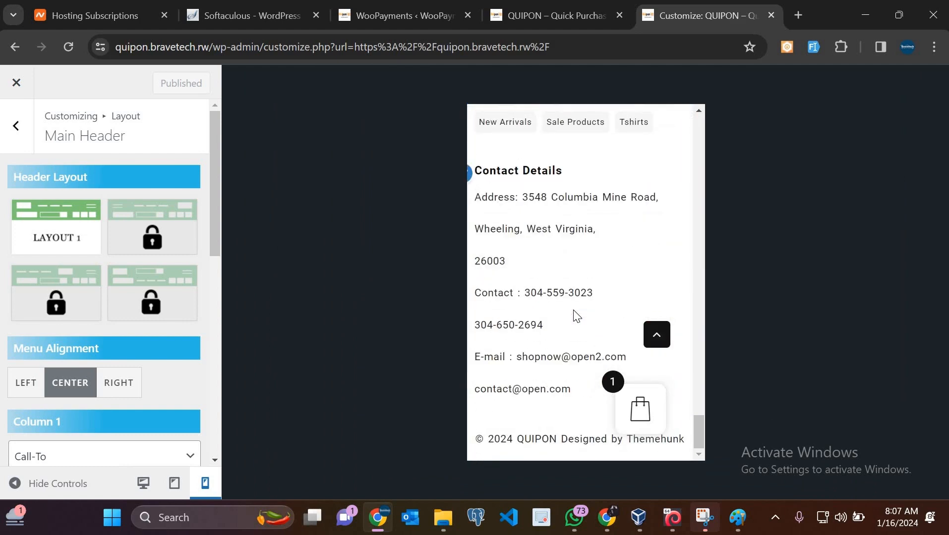
scroll(573, 316, "up", 20)
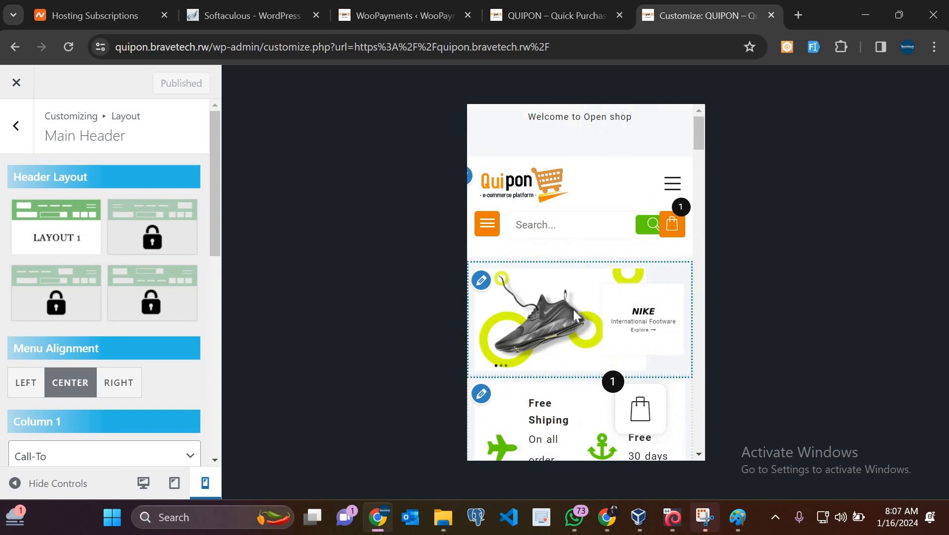
scroll(573, 311, "down", 3)
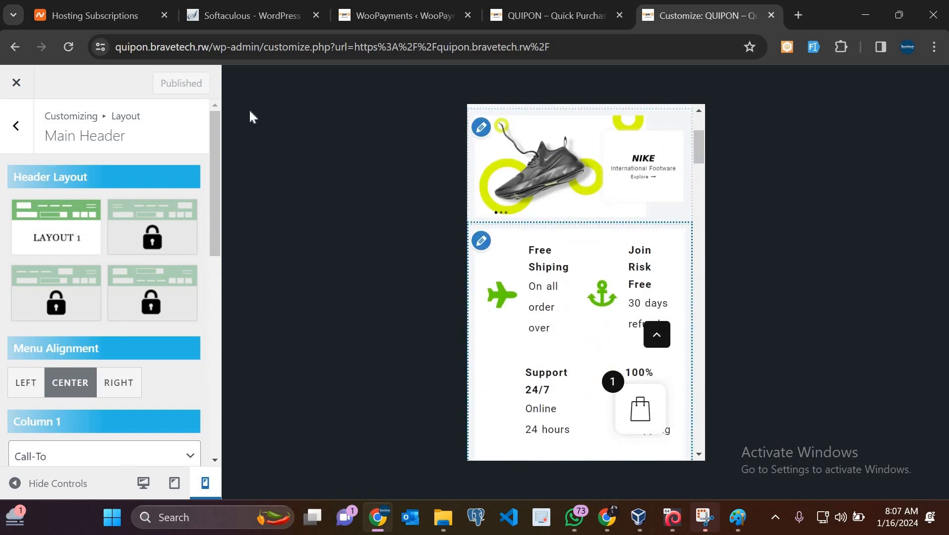
scroll(573, 311, "down", 3)
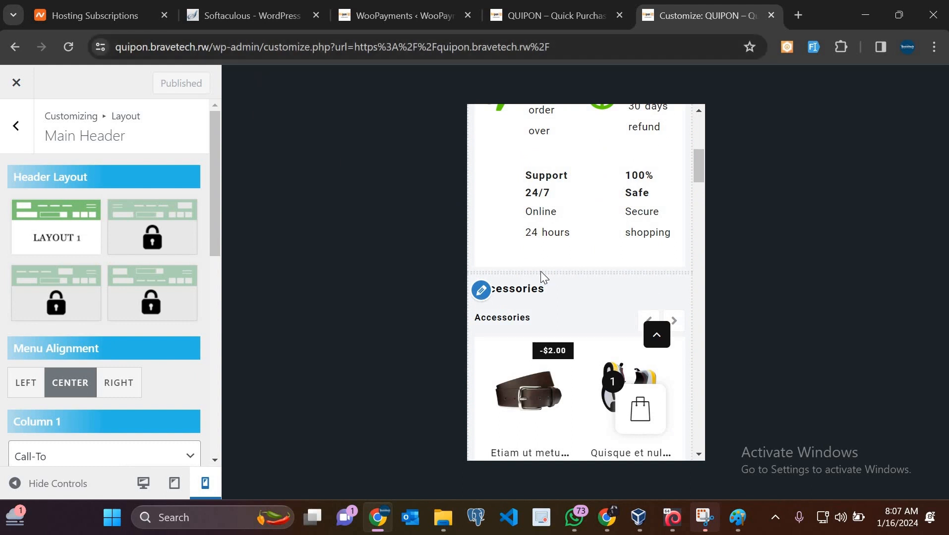
scroll(544, 220, "up", 5)
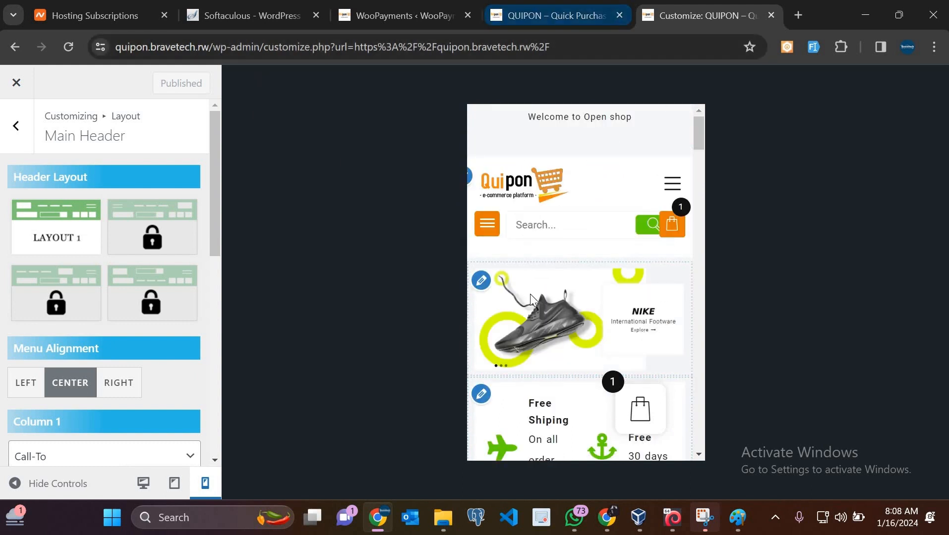
scroll(530, 294, "down", 5)
scroll(530, 294, "down", 3)
scroll(530, 294, "up", 3)
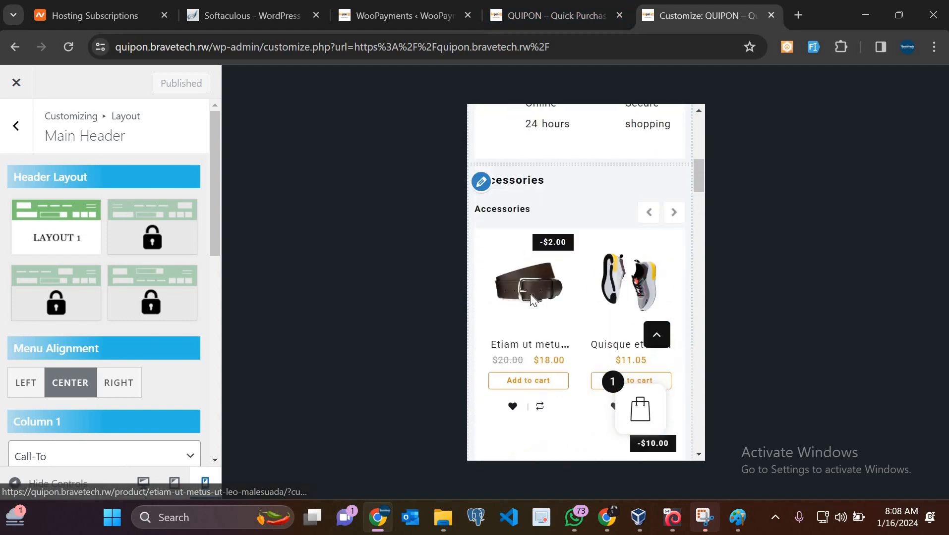
scroll(530, 294, "up", 5)
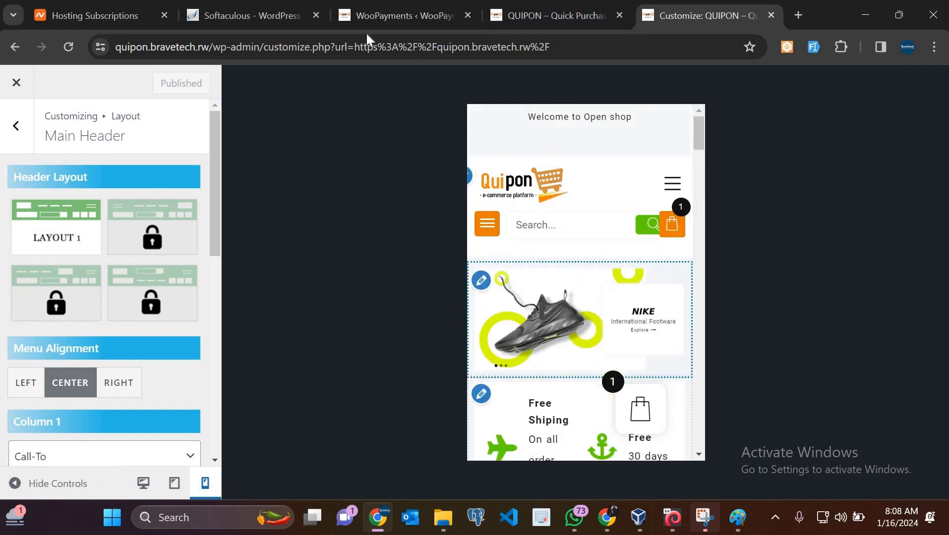
mouse_move(571, 20)
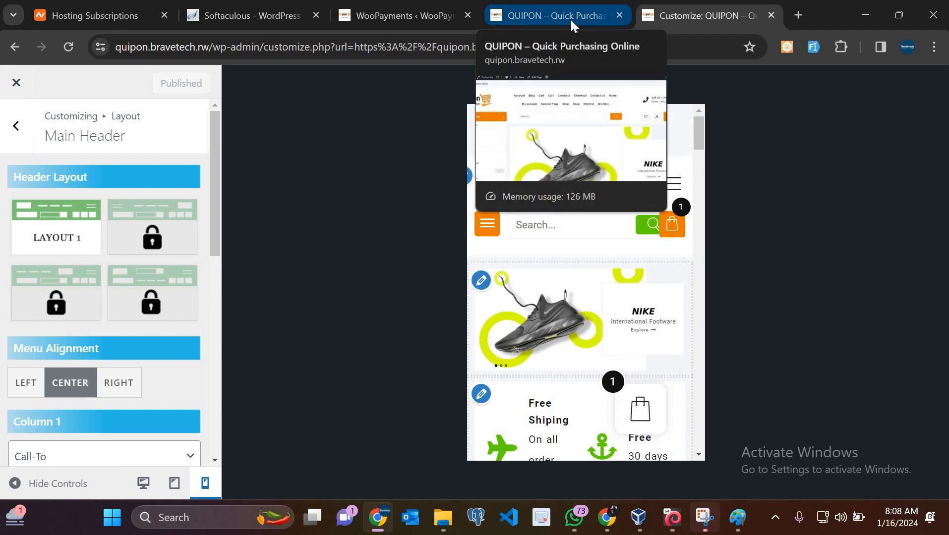
Check the live QUIPON storefront at desktop width, including the header's call and email details
left_click(571, 20)
scroll(548, 376, "down", 10)
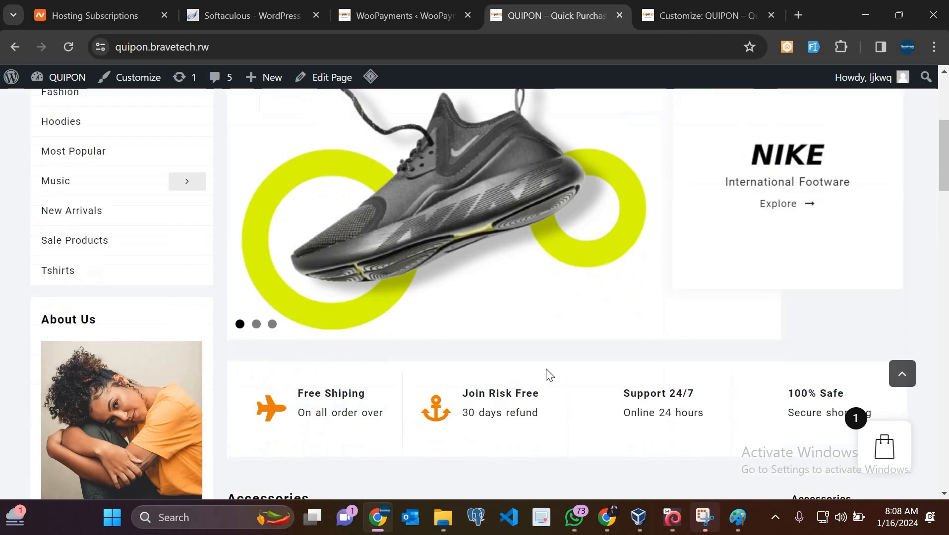
scroll(548, 375, "up", 10)
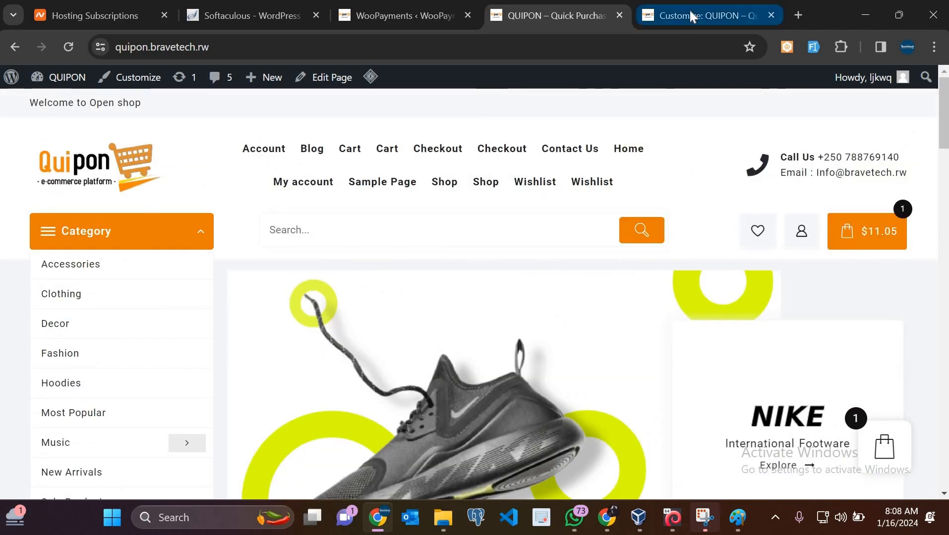
mouse_move(690, 10)
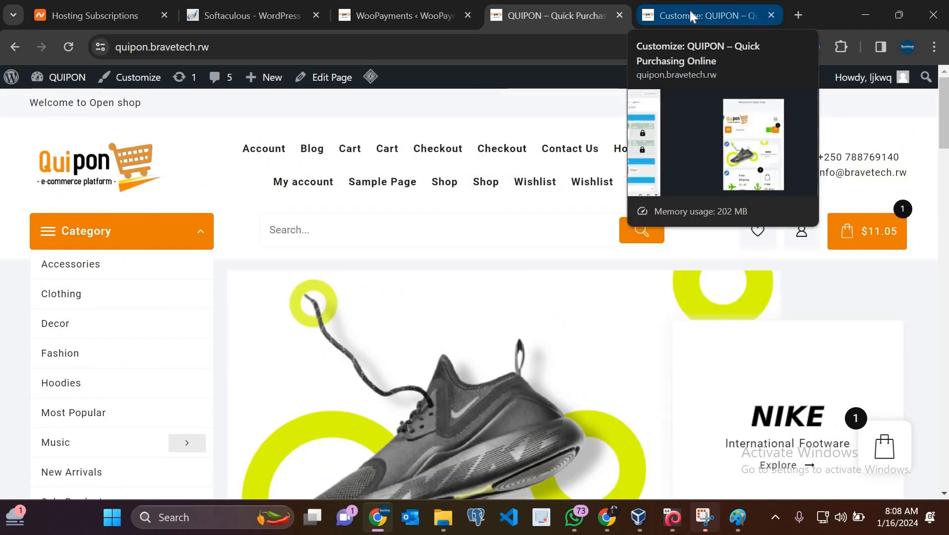